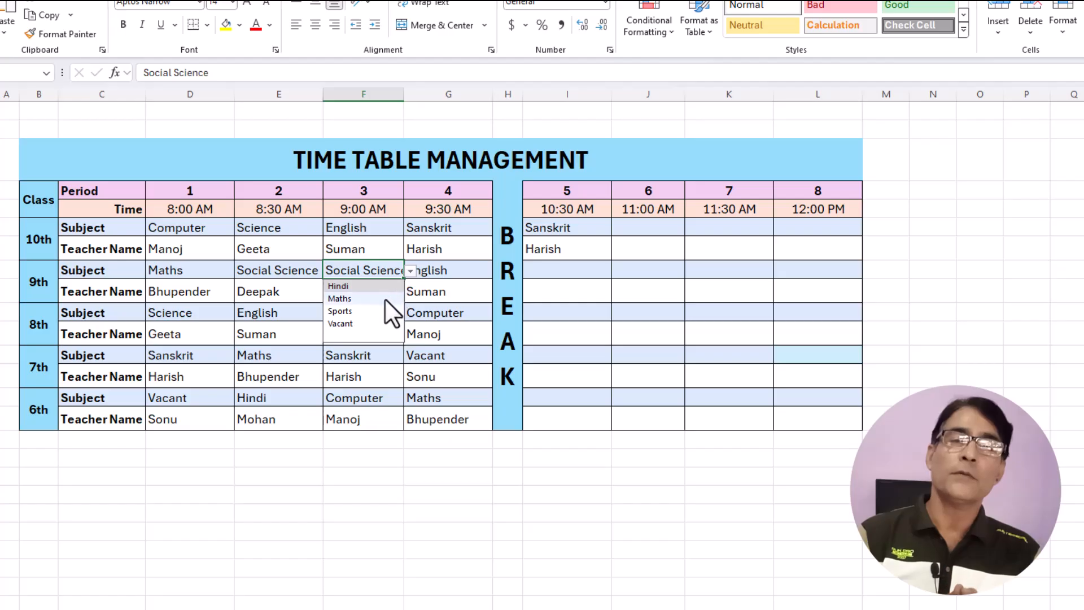
# Step: Set the 9th class's period 5 subject to Science
pyautogui.click(571, 270)
pyautogui.click(617, 271)
pyautogui.click(588, 311)
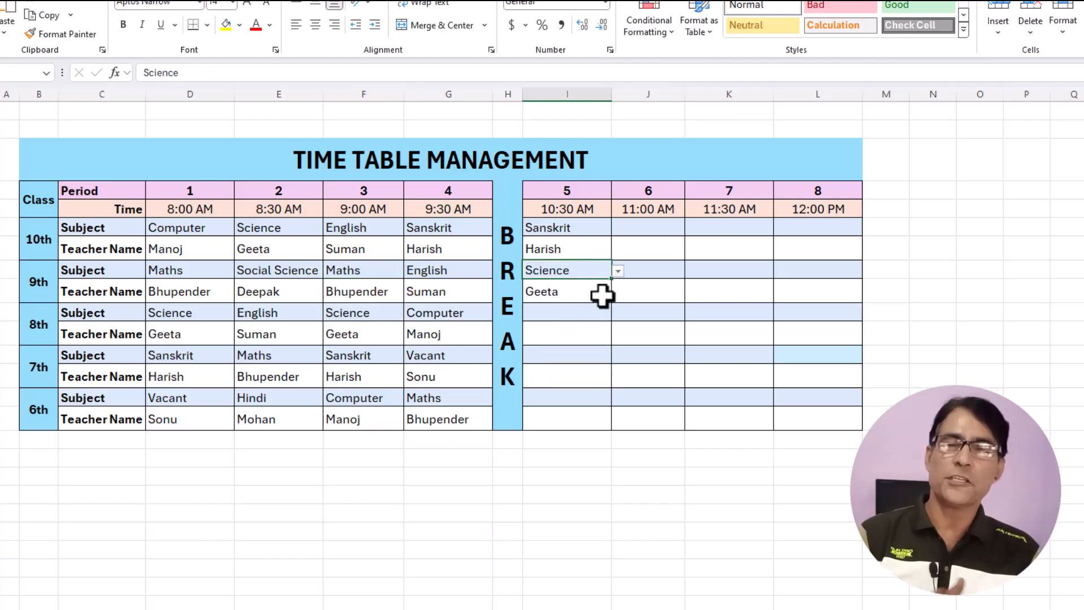
pyautogui.click(581, 336)
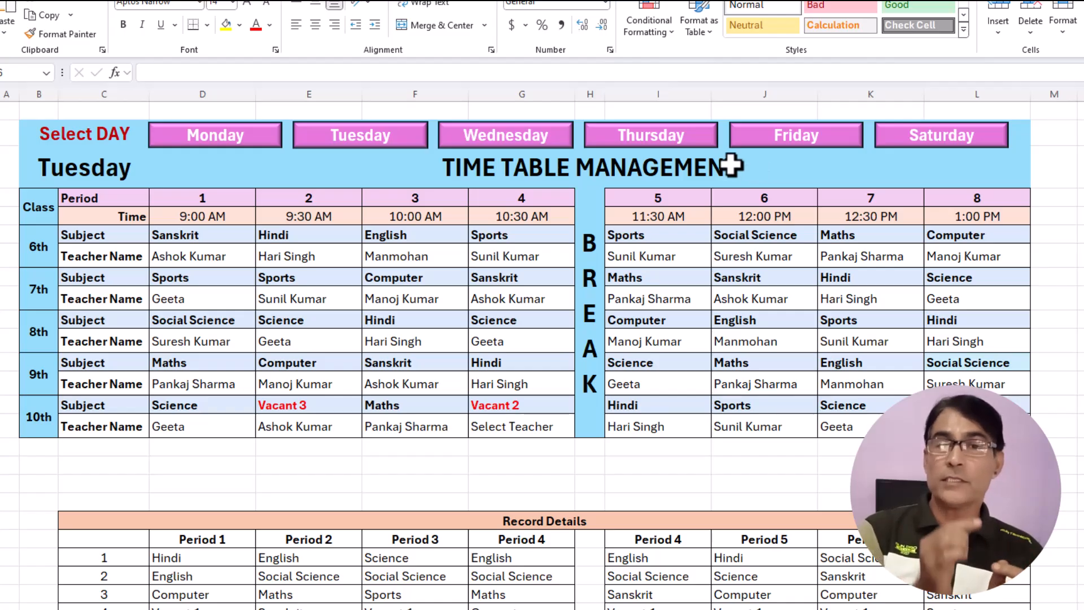
# Step: View the Monday through Friday timetables in turn and return to Wednesday's timetable
pyautogui.click(251, 144)
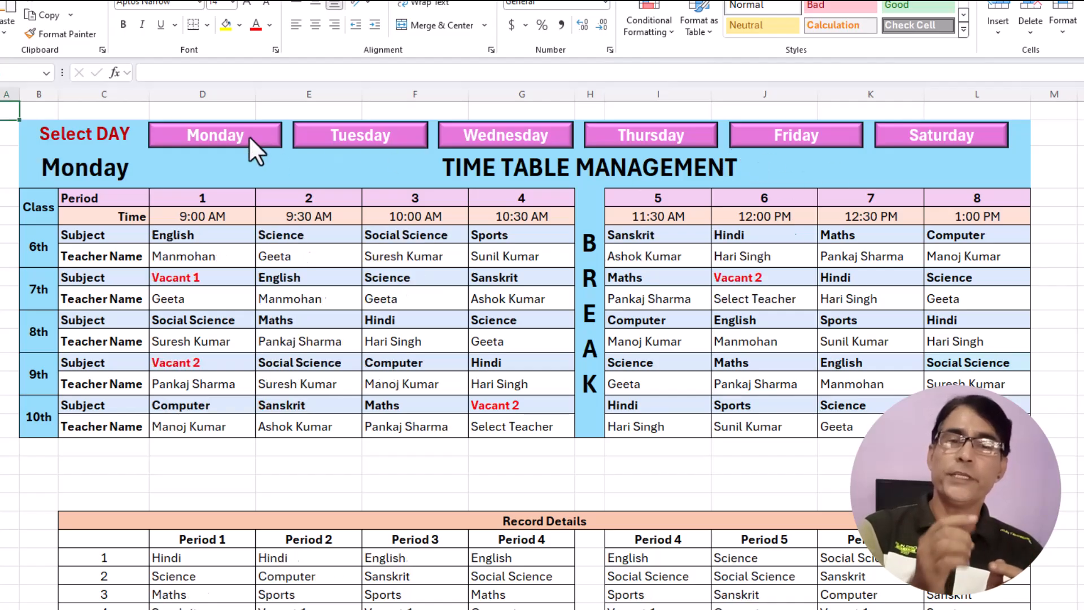
pyautogui.click(327, 150)
pyautogui.click(472, 148)
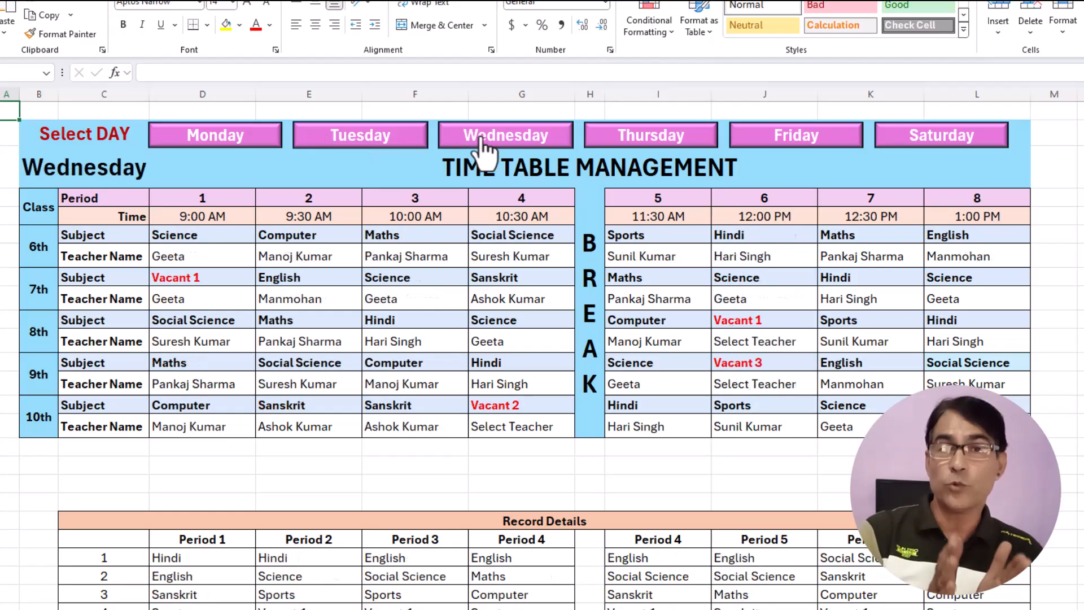
pyautogui.click(636, 148)
pyautogui.click(783, 150)
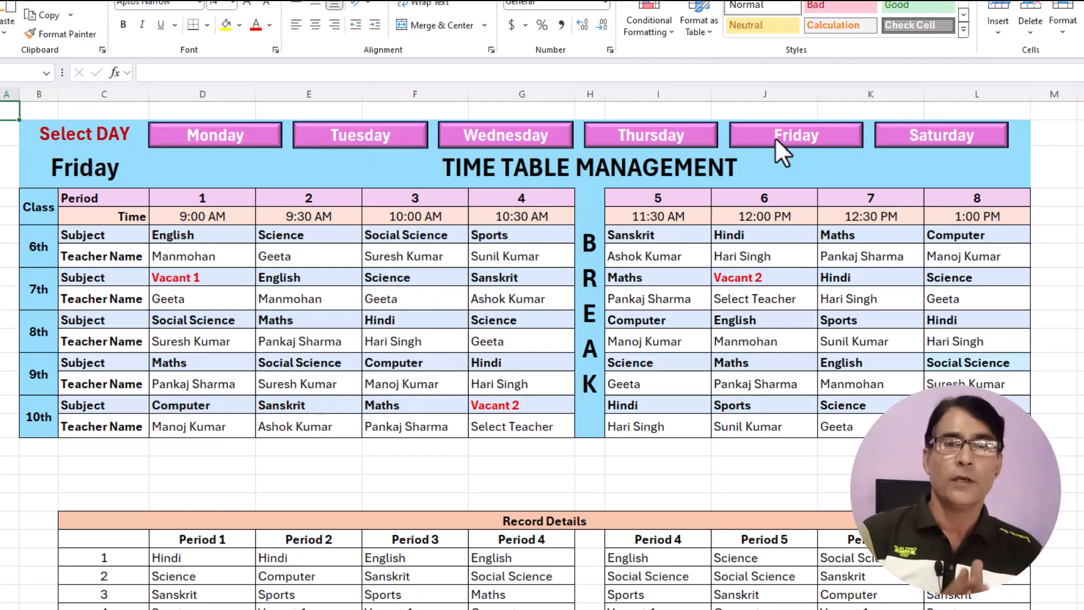
pyautogui.click(636, 150)
pyautogui.click(506, 150)
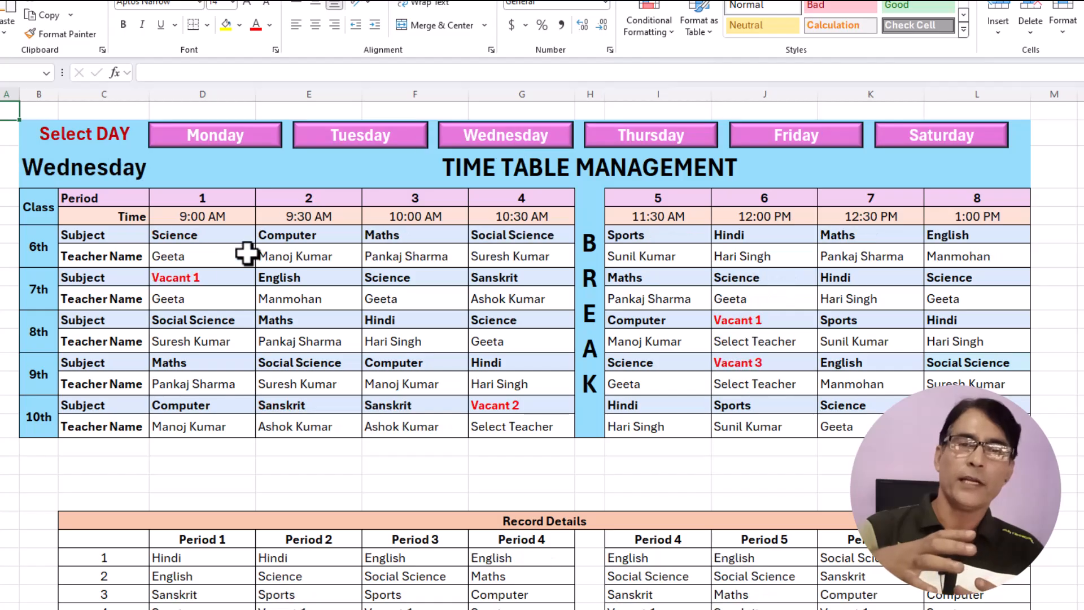
# Step: Set the 7th class's period 3 subject on Wednesday to Vacant 2 and assign an available substitute teacher
pyautogui.click(209, 277)
pyautogui.click(327, 278)
pyautogui.click(395, 281)
pyautogui.click(472, 279)
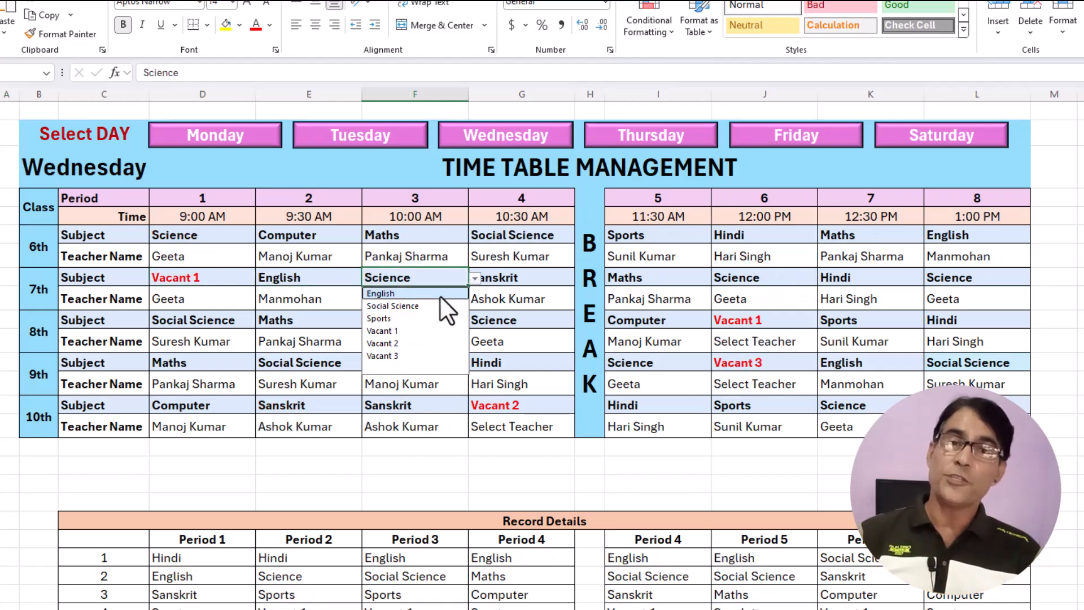
pyautogui.click(423, 341)
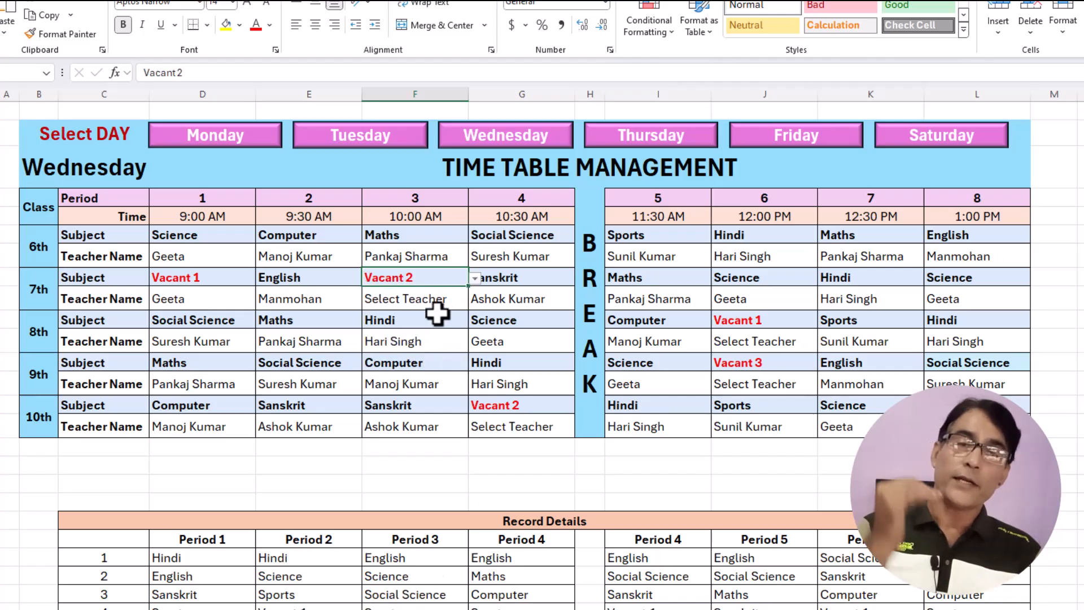
pyautogui.click(452, 299)
pyautogui.click(472, 299)
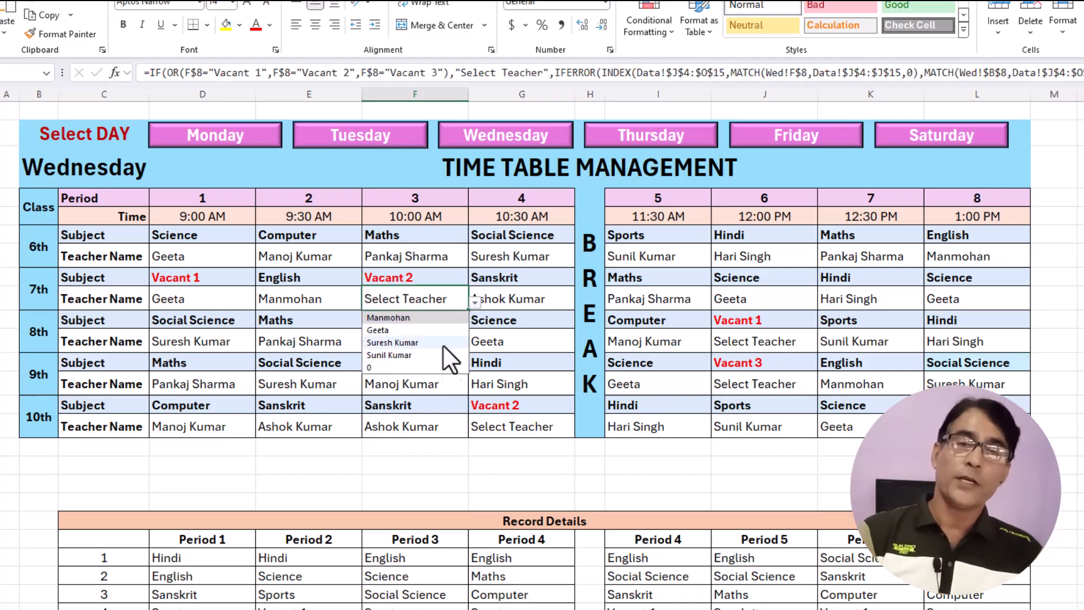
pyautogui.click(427, 354)
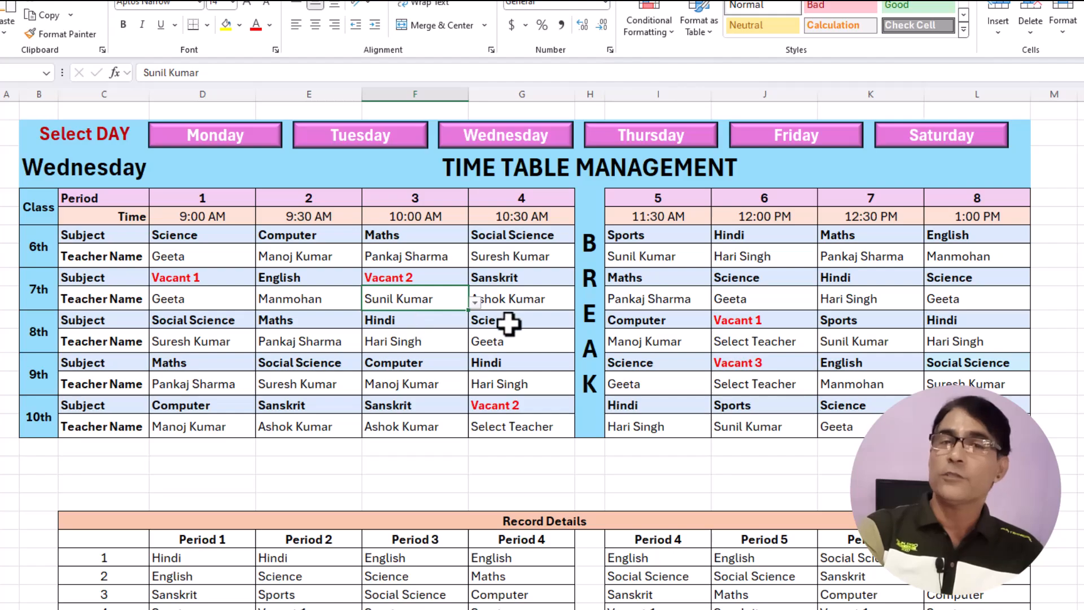
# Step: Replace the teacher of the 7th class's period 4 Sanskrit lesson on Wednesday with another available teacher
pyautogui.click(509, 324)
pyautogui.click(497, 280)
pyautogui.click(494, 302)
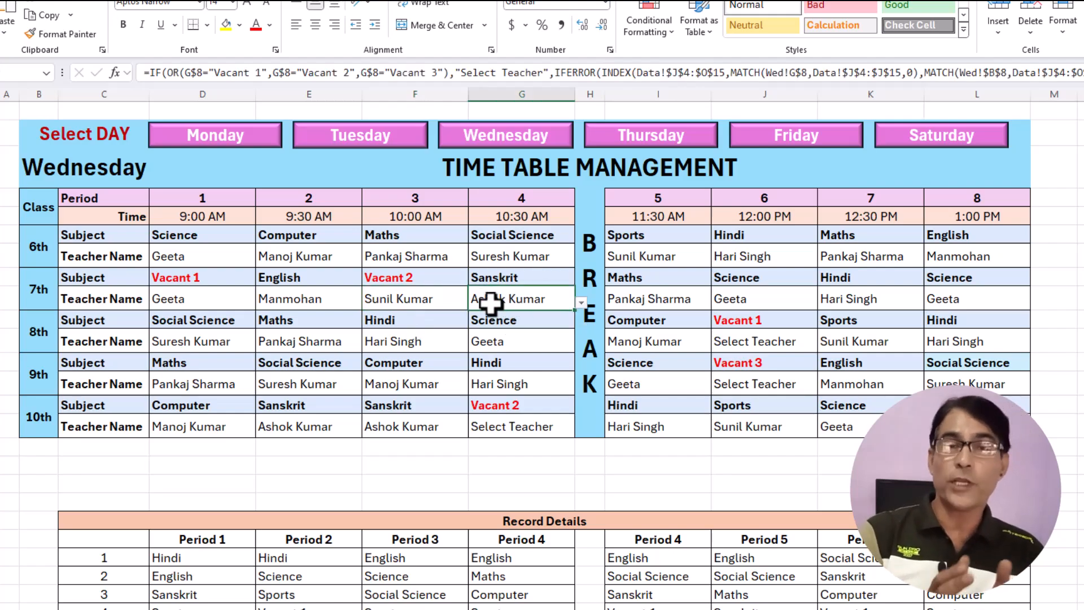
pyautogui.click(582, 304)
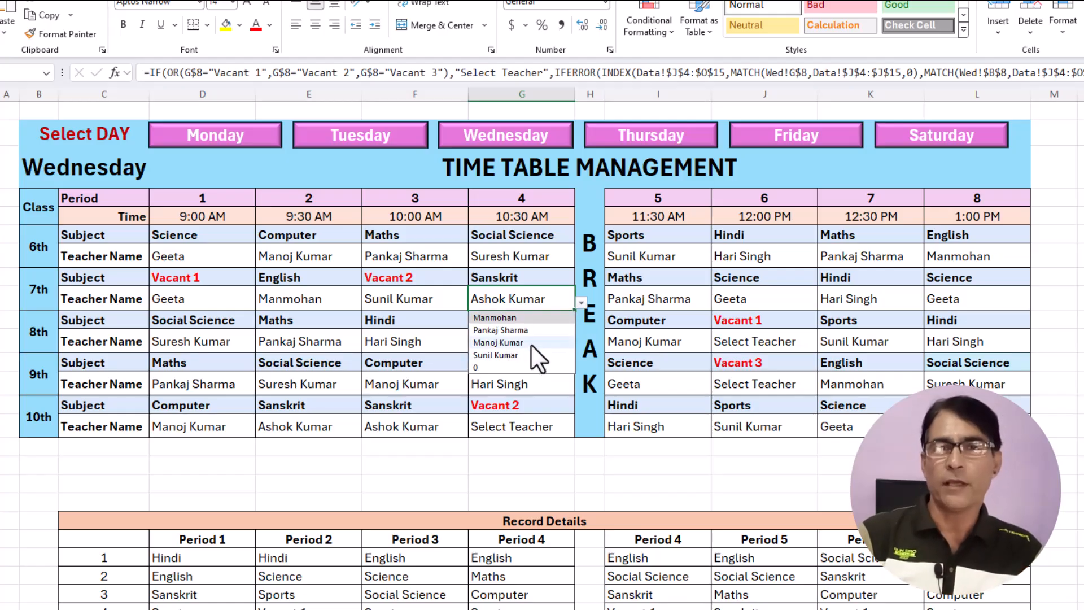
pyautogui.click(498, 343)
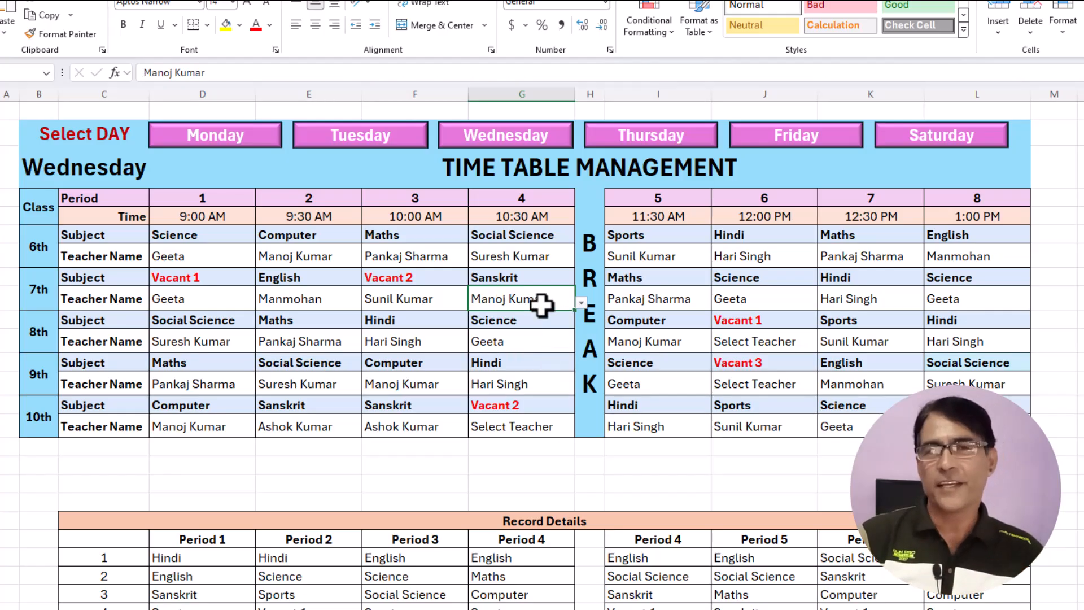
pyautogui.click(537, 342)
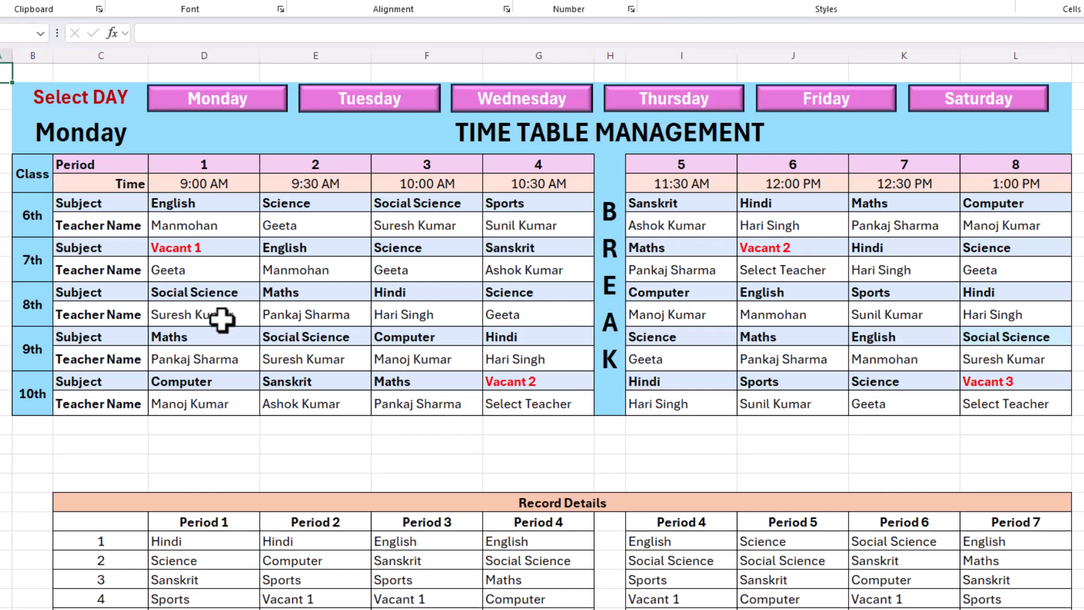
# Step: Set the 9th class's period 1 subject on Monday to Vacant 2 and assign the free Maths teacher
pyautogui.click(205, 336)
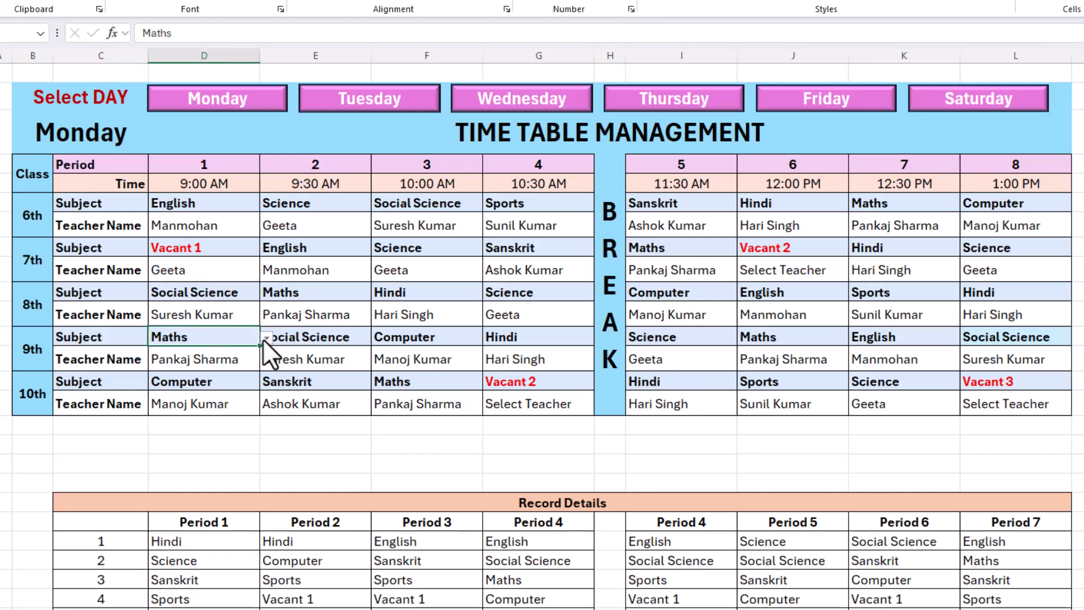
pyautogui.click(266, 338)
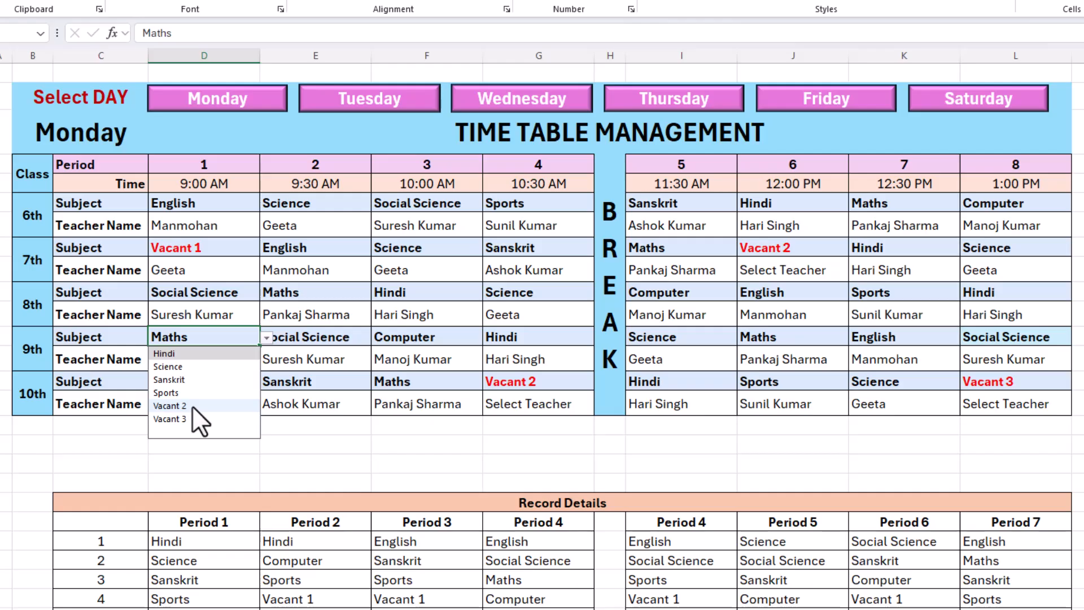
pyautogui.click(193, 405)
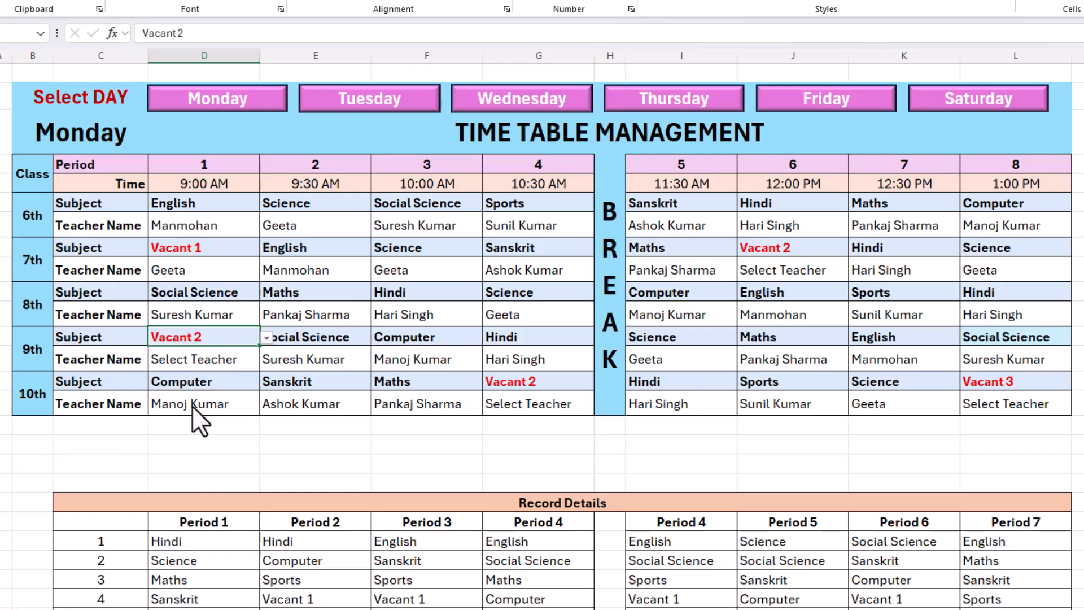
pyautogui.click(217, 363)
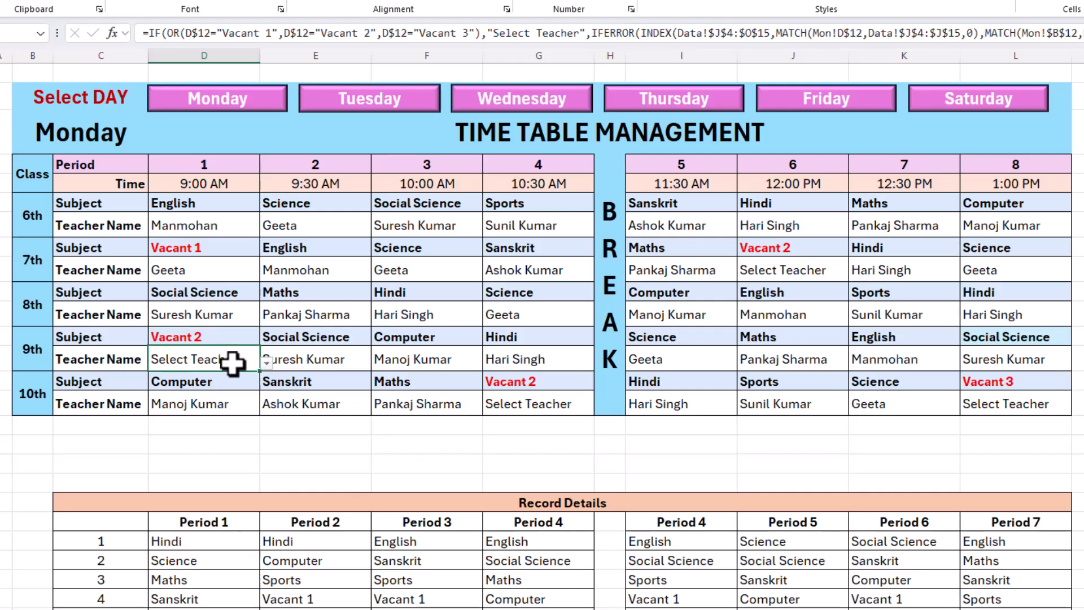
pyautogui.click(267, 364)
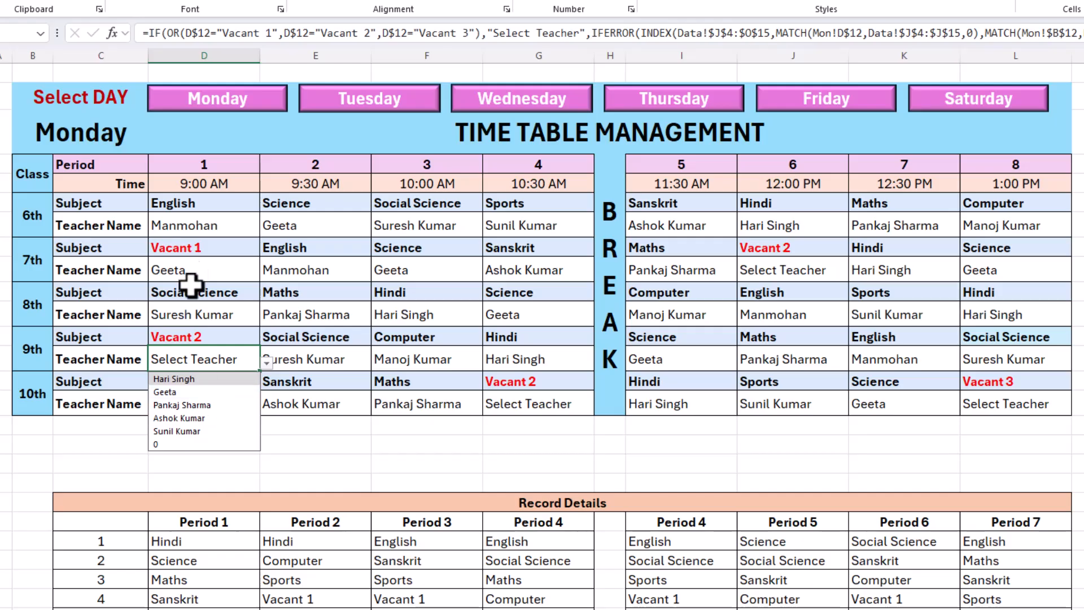
pyautogui.click(202, 406)
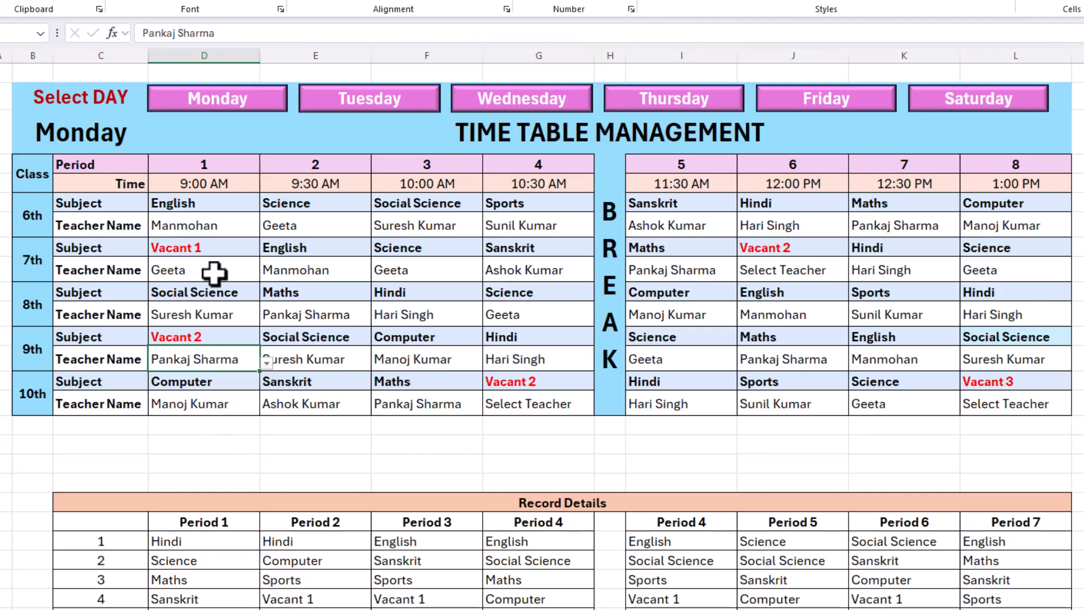
pyautogui.click(231, 437)
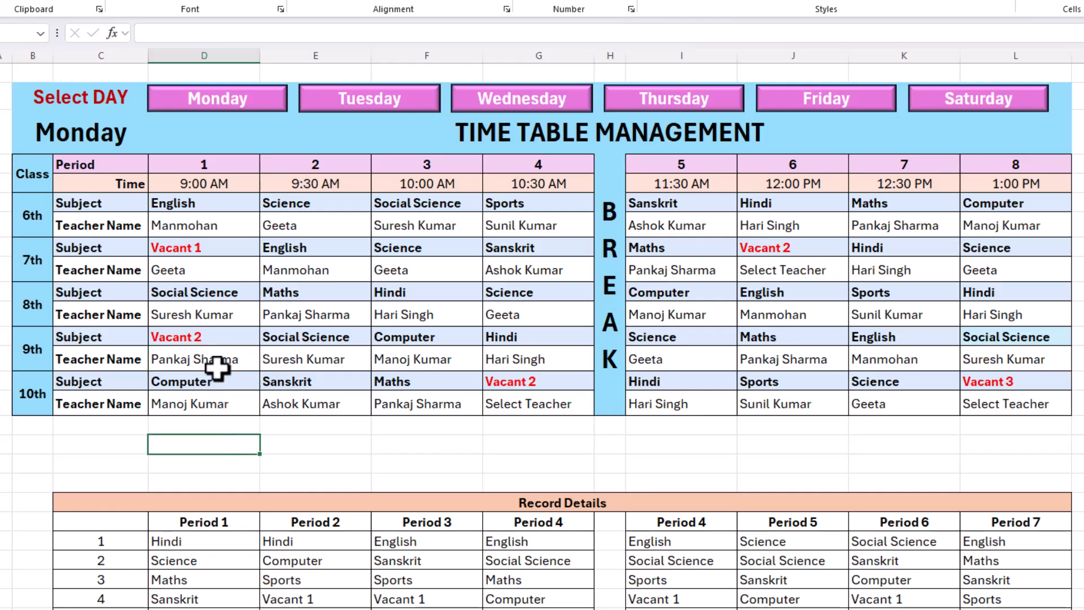
# Step: Check which teachers are available for the 9th class's period 2 on Monday
pyautogui.click(317, 362)
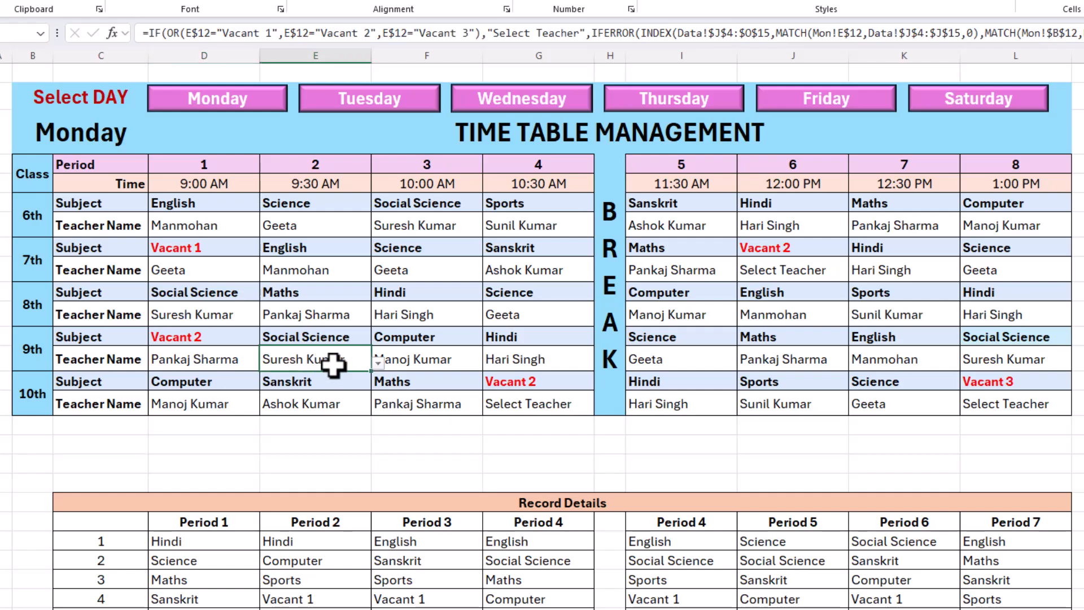
pyautogui.click(377, 366)
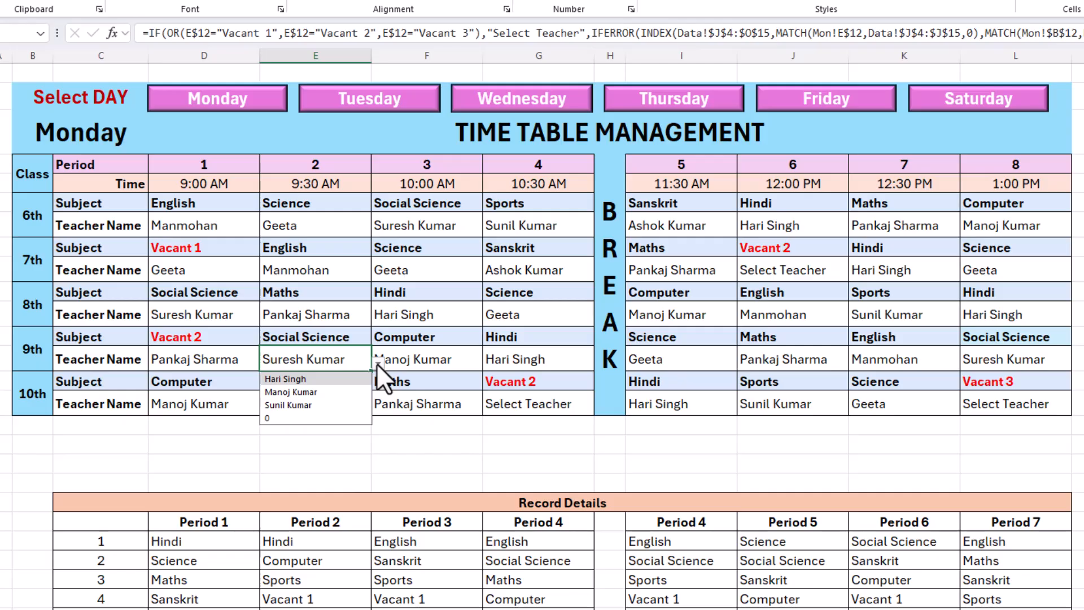
pyautogui.click(377, 364)
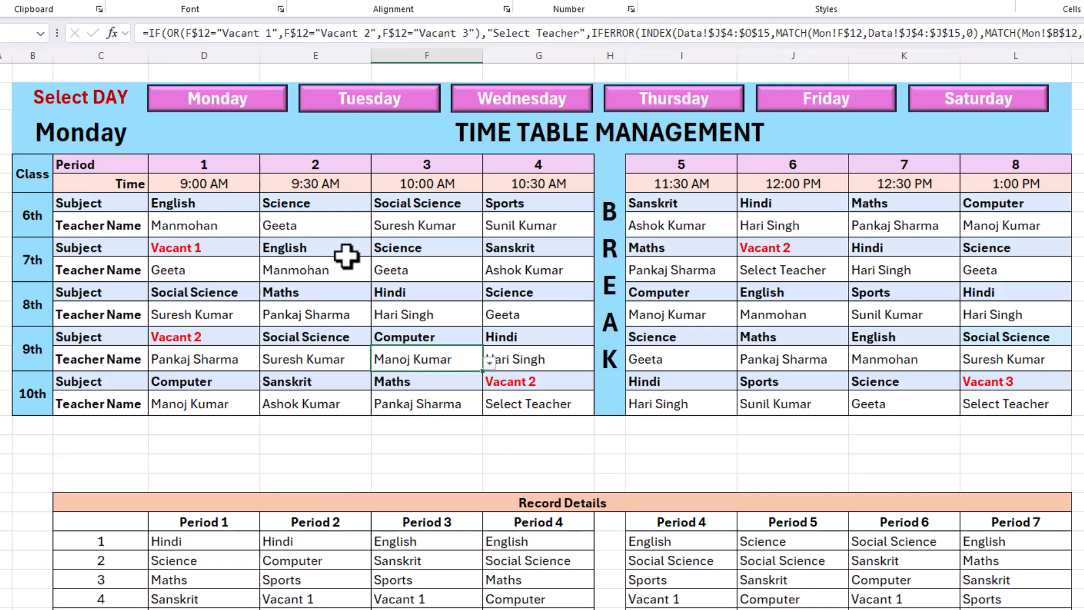
# Step: View each day's timetable from Tuesday through Saturday and go back day by day to Monday
pyautogui.click(373, 106)
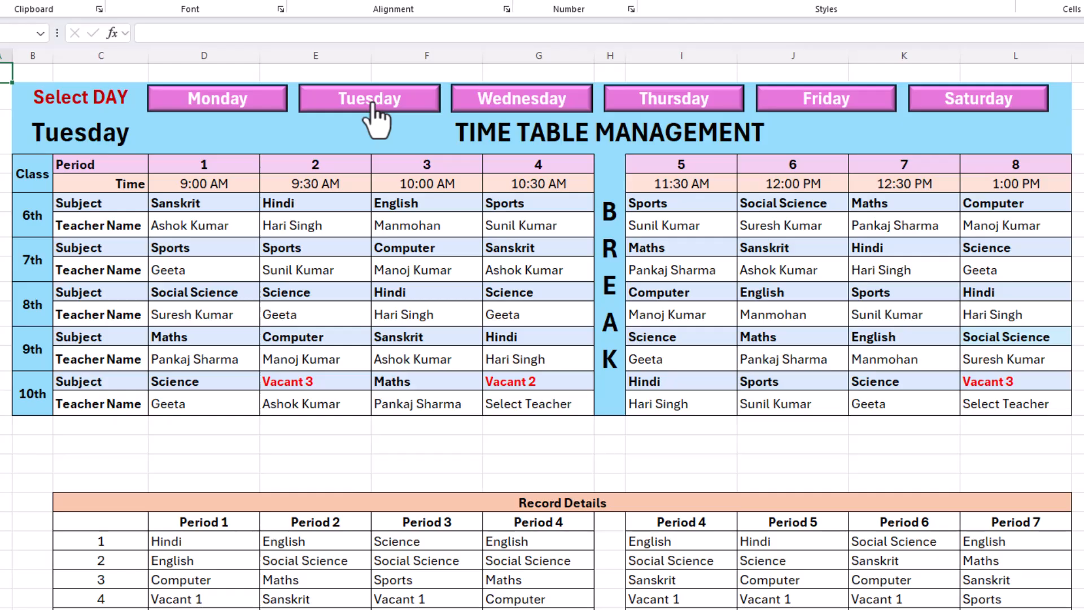
pyautogui.click(514, 112)
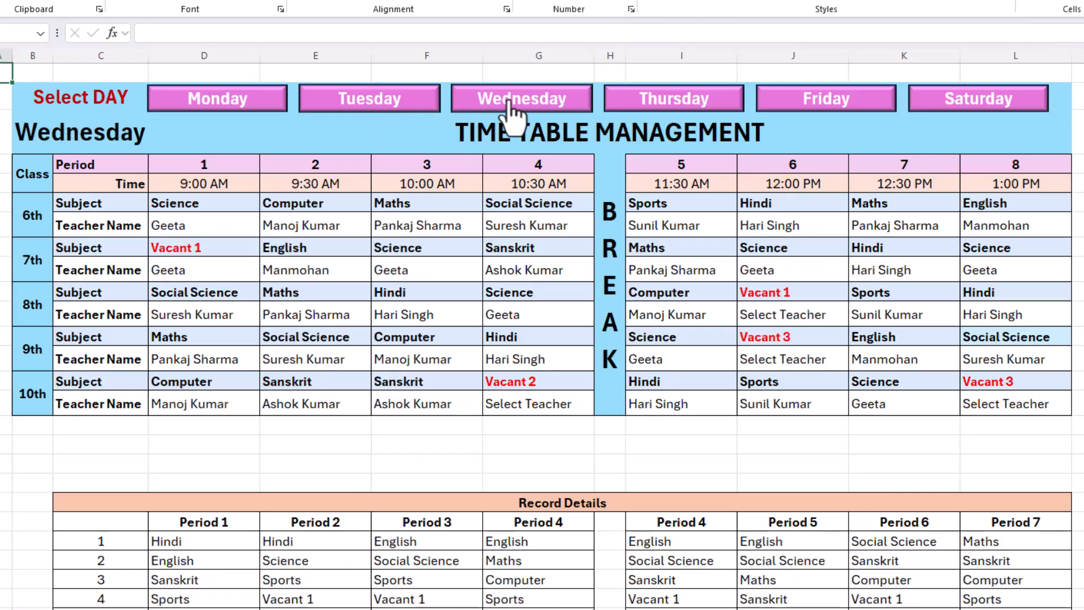
pyautogui.click(643, 111)
pyautogui.click(812, 116)
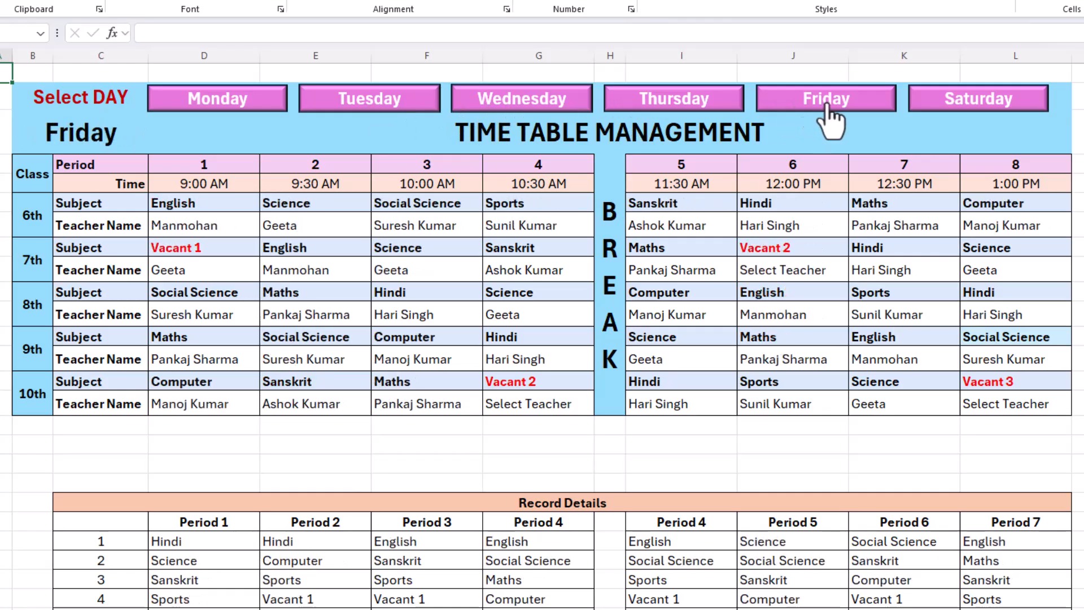
pyautogui.click(960, 108)
pyautogui.click(779, 107)
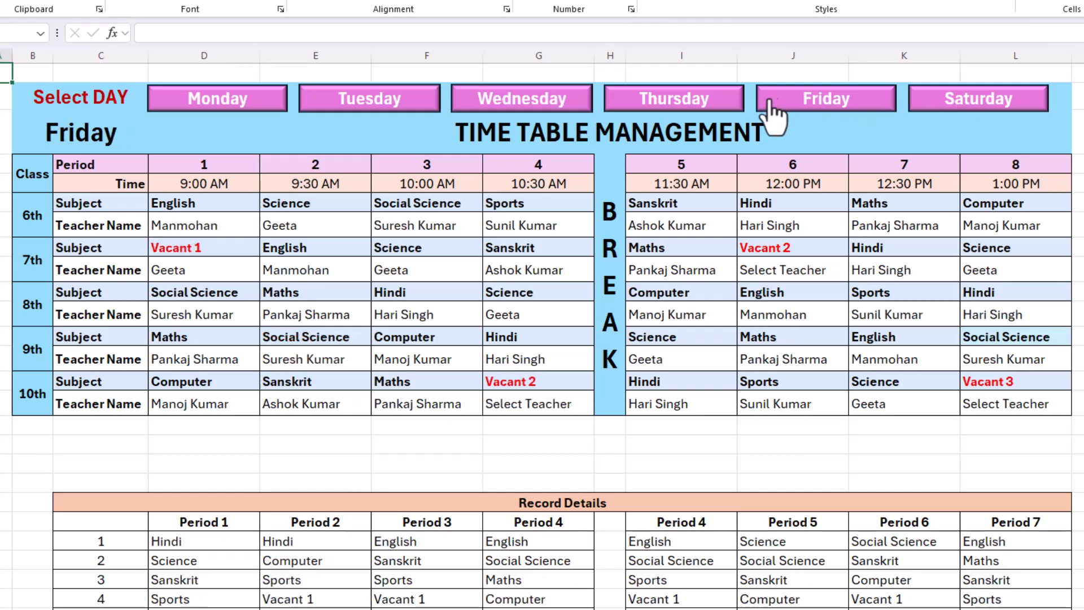
pyautogui.click(682, 109)
pyautogui.click(524, 110)
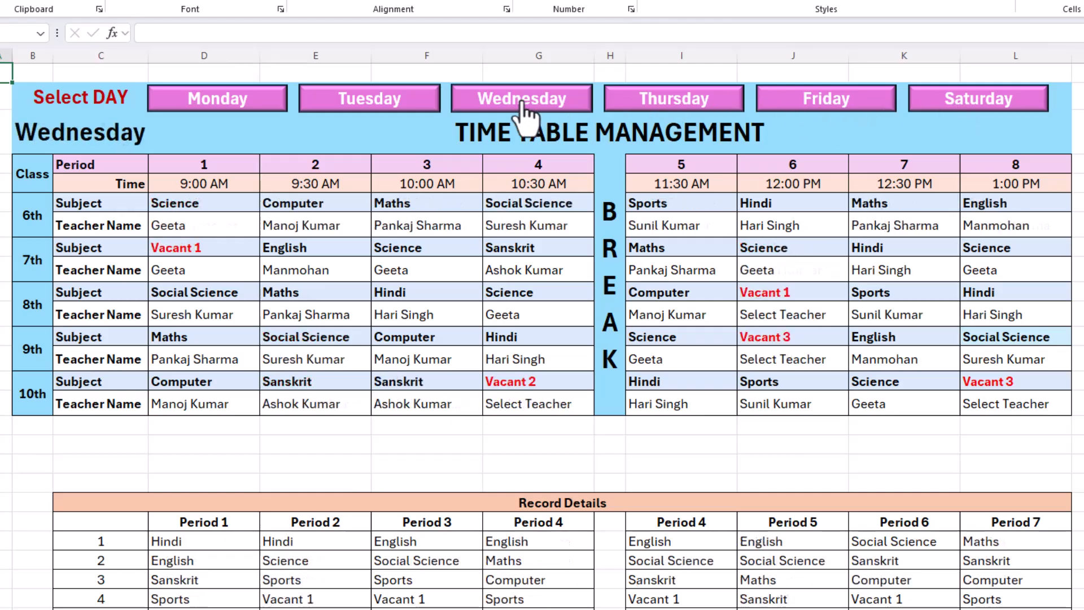
pyautogui.click(377, 105)
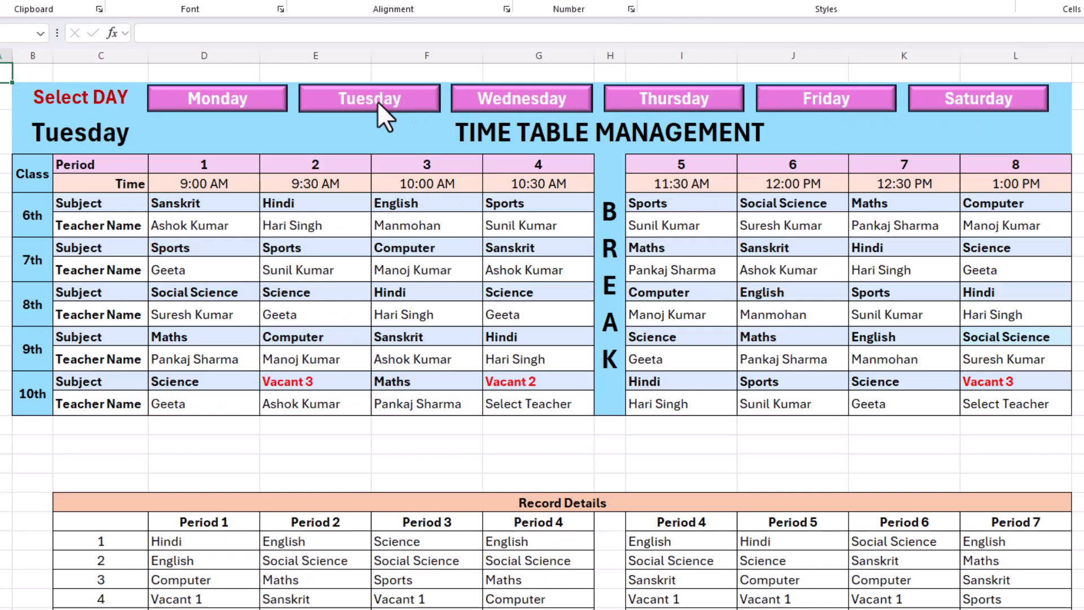
pyautogui.click(222, 115)
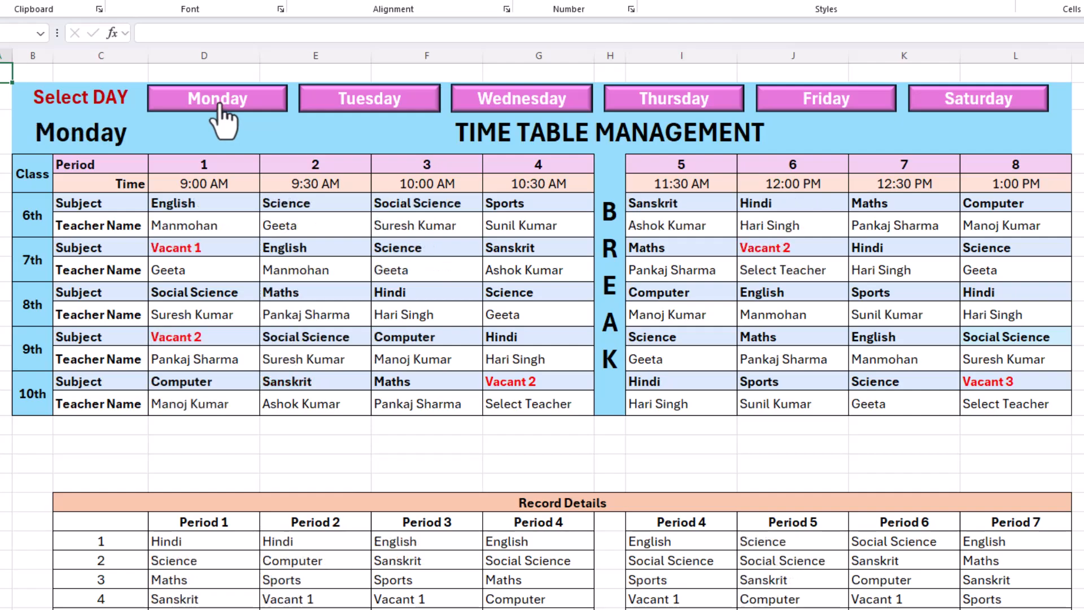
# Step: Open Tuesday's timetable and inspect the subject choices and teacher cell for the 6th class's period 2
pyautogui.click(355, 111)
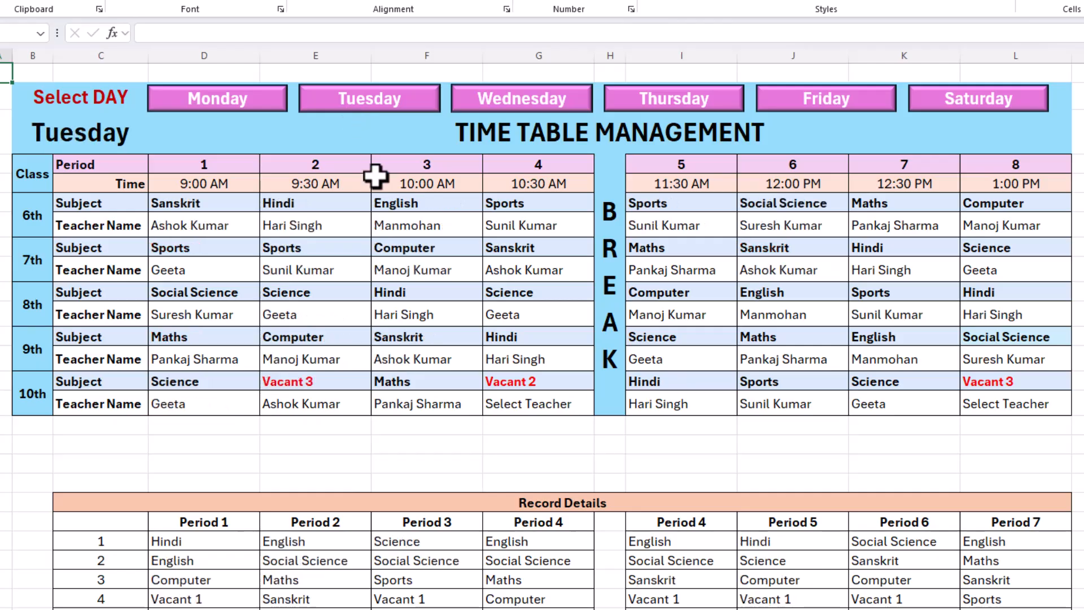
pyautogui.click(355, 203)
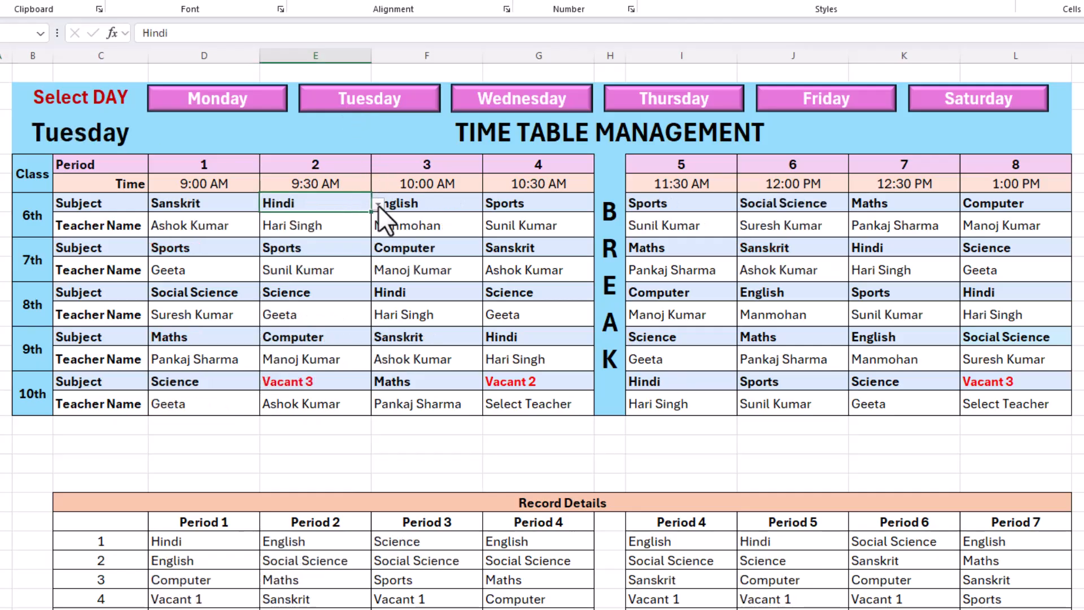
pyautogui.click(378, 205)
pyautogui.click(378, 205)
pyautogui.click(358, 226)
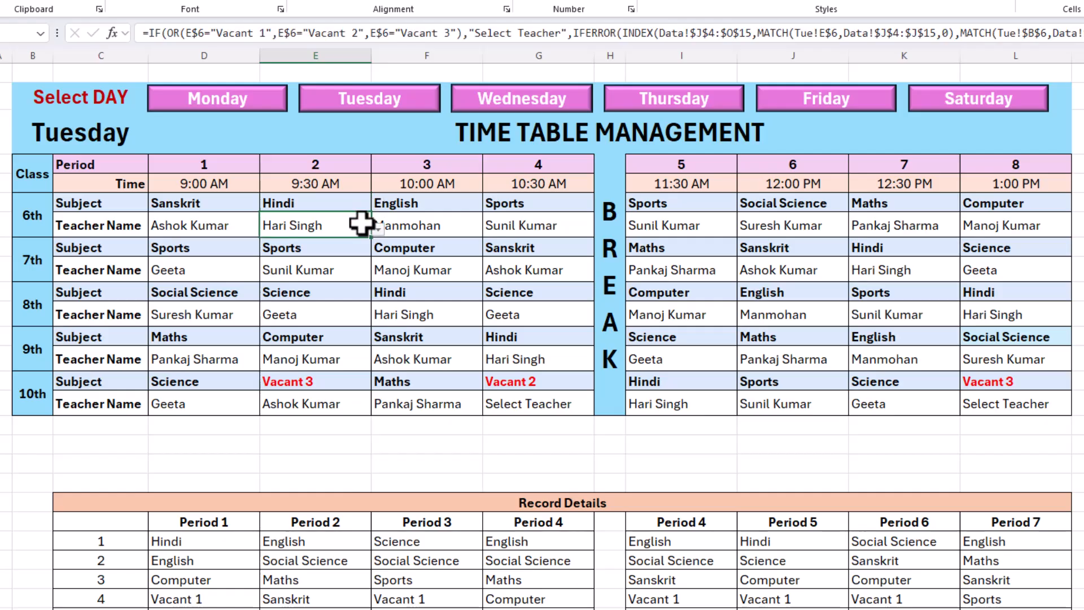
pyautogui.click(408, 276)
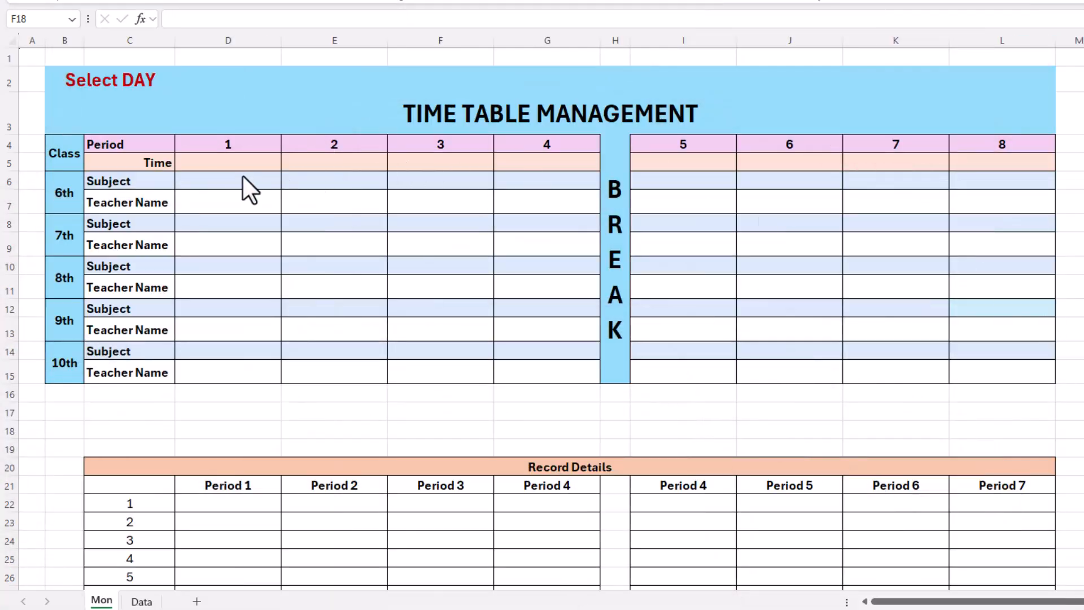
# Step: Inspect the Record sheet's vacant-subject formula and the vacant subject lists for periods 1 to 4 in the earlier timetable workbook
pyautogui.click(210, 180)
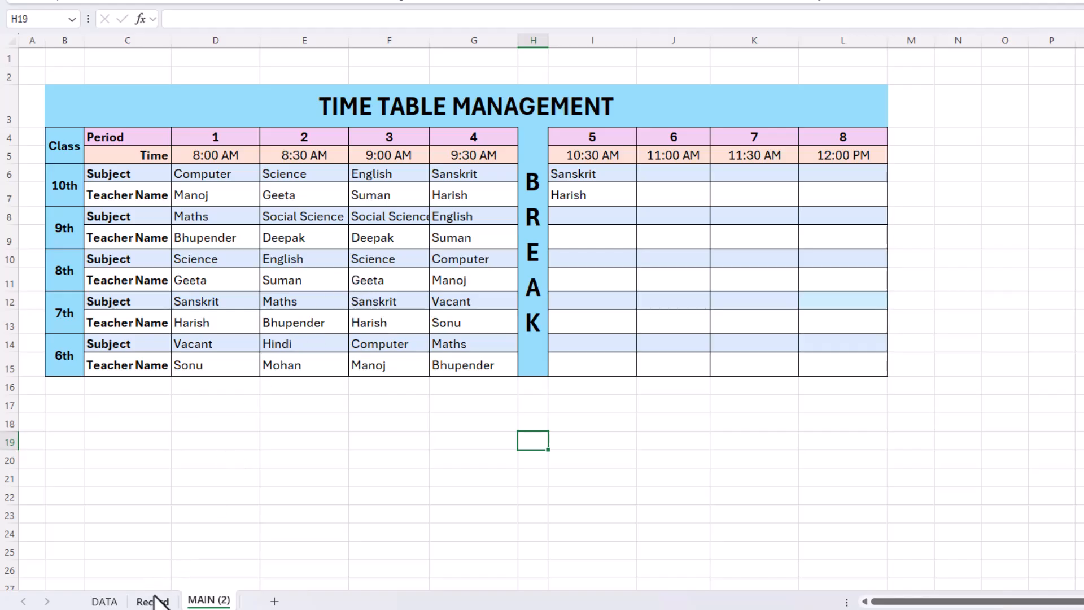
pyautogui.click(154, 600)
pyautogui.click(126, 112)
pyautogui.click(123, 100)
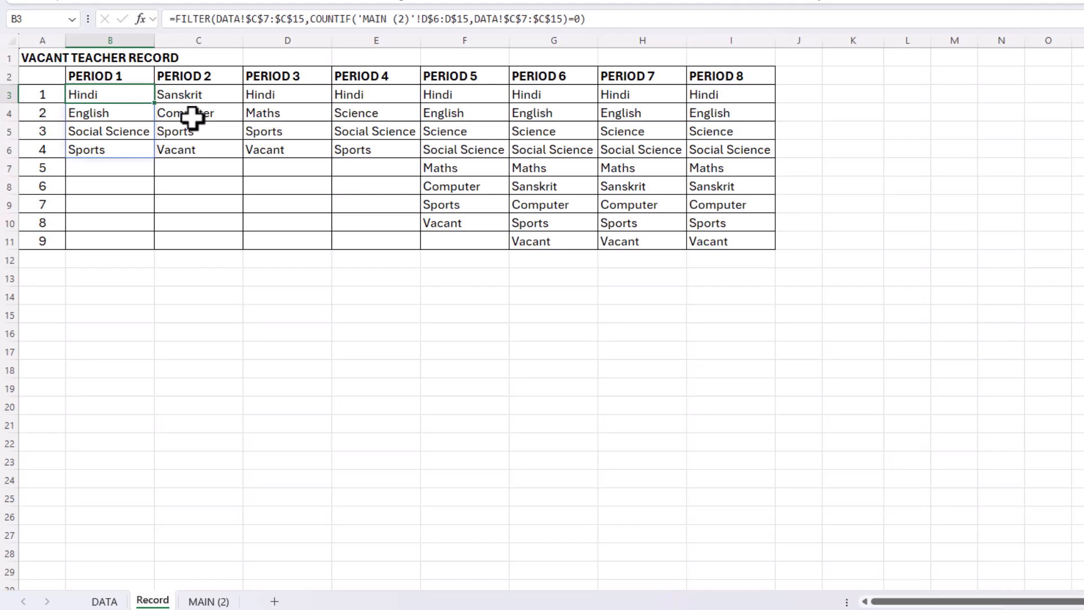
pyautogui.click(205, 162)
pyautogui.click(282, 171)
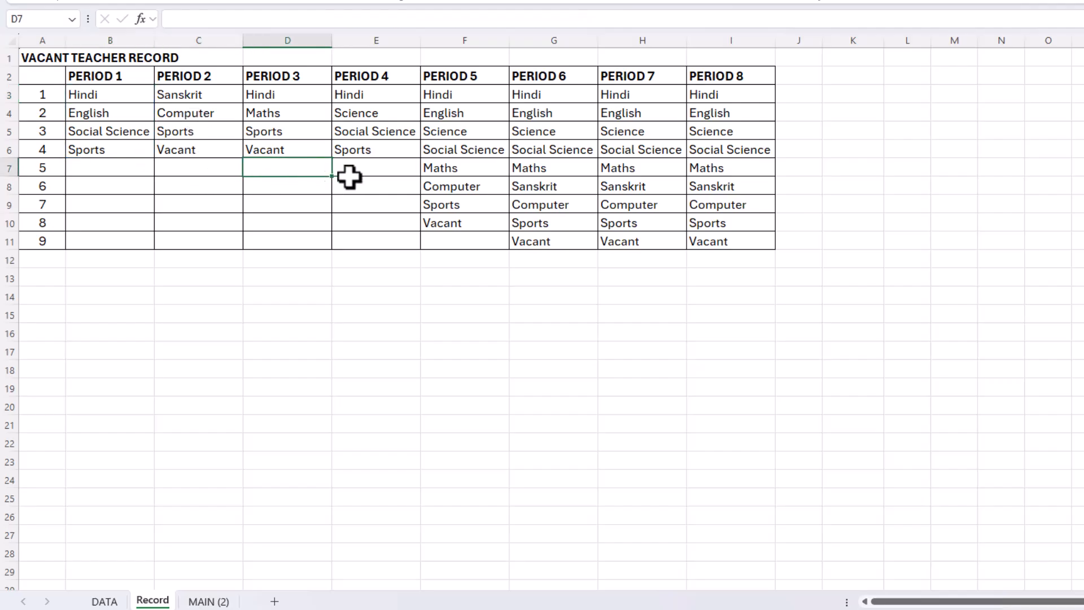
pyautogui.click(379, 171)
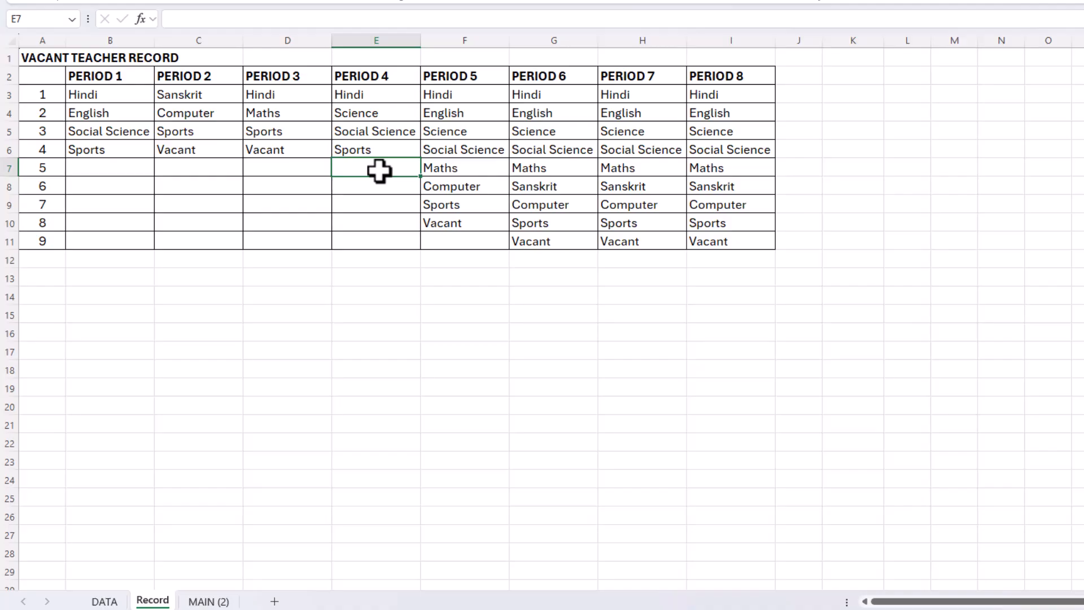
pyautogui.click(127, 99)
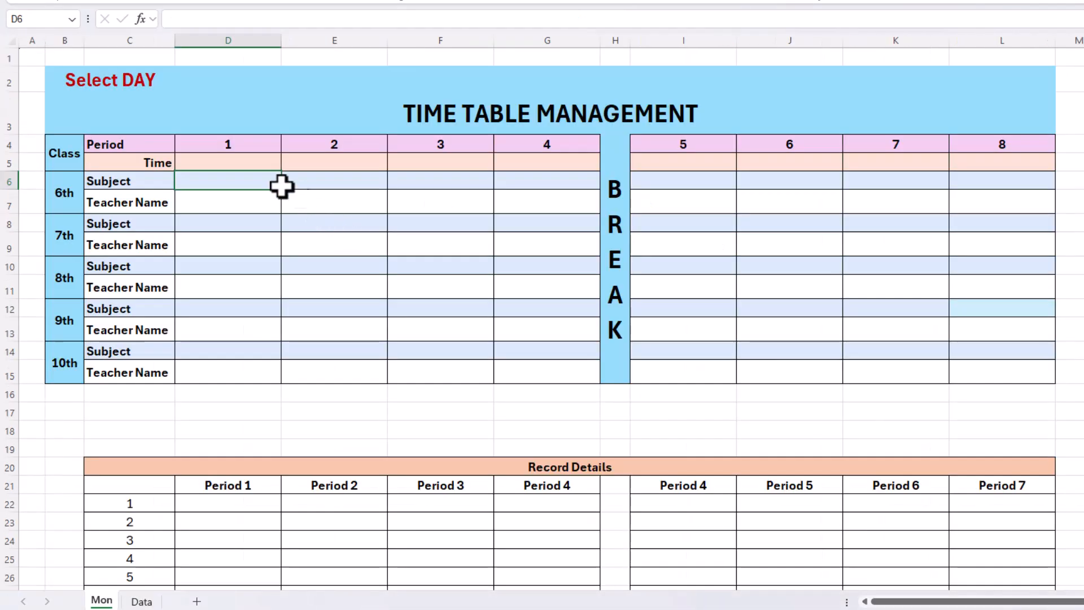
# Step: Look over the blank Mon template, including the Record Details table and the subject and teacher rows of each class
pyautogui.scroll(-1, 510, 312)
pyautogui.scroll(-2, 510, 315)
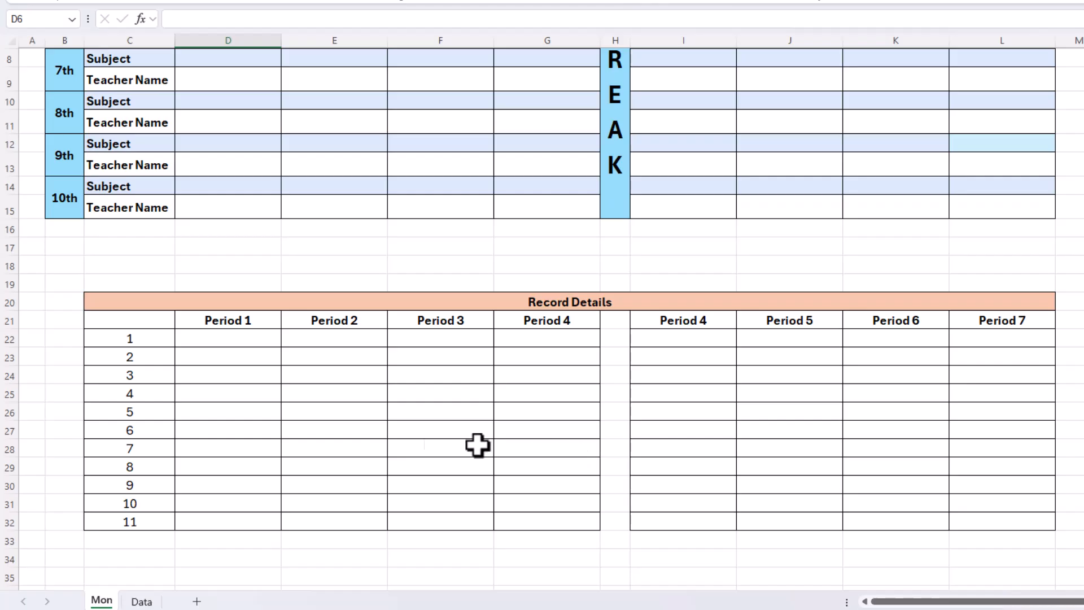
pyautogui.scroll(3, 416, 443)
pyautogui.moveTo(164, 147); pyautogui.dragTo(769, 344)
pyautogui.click(468, 333)
pyautogui.click(315, 267)
pyautogui.click(227, 241)
pyautogui.click(220, 224)
pyautogui.click(216, 195)
pyautogui.click(135, 180)
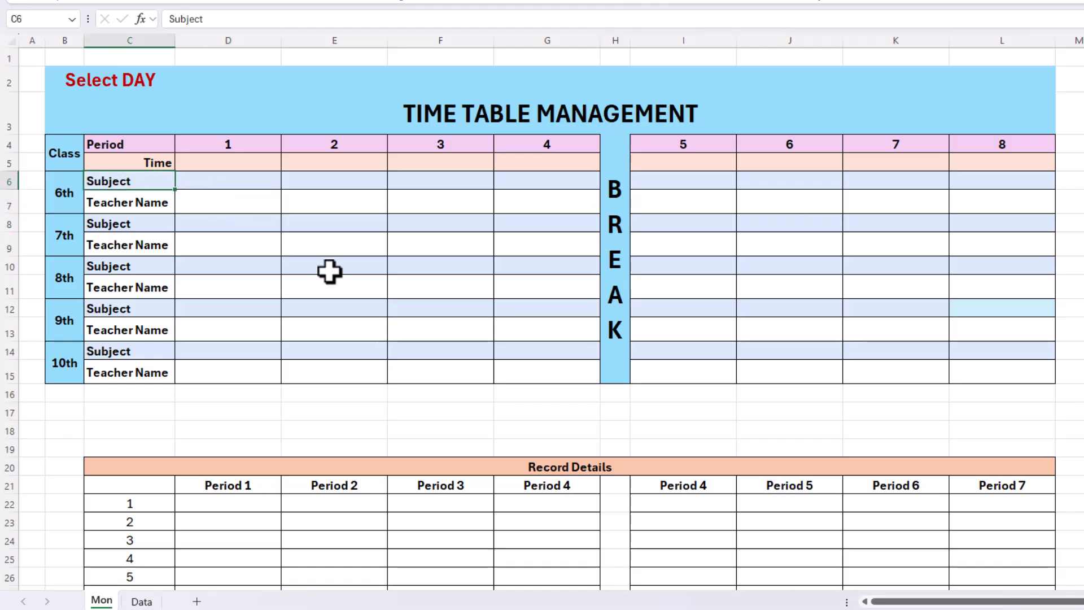
# Step: Review the teacher names and subjects list on the Data sheet, including the Vacant 1 to Vacant 3 entries without teachers
pyautogui.click(137, 604)
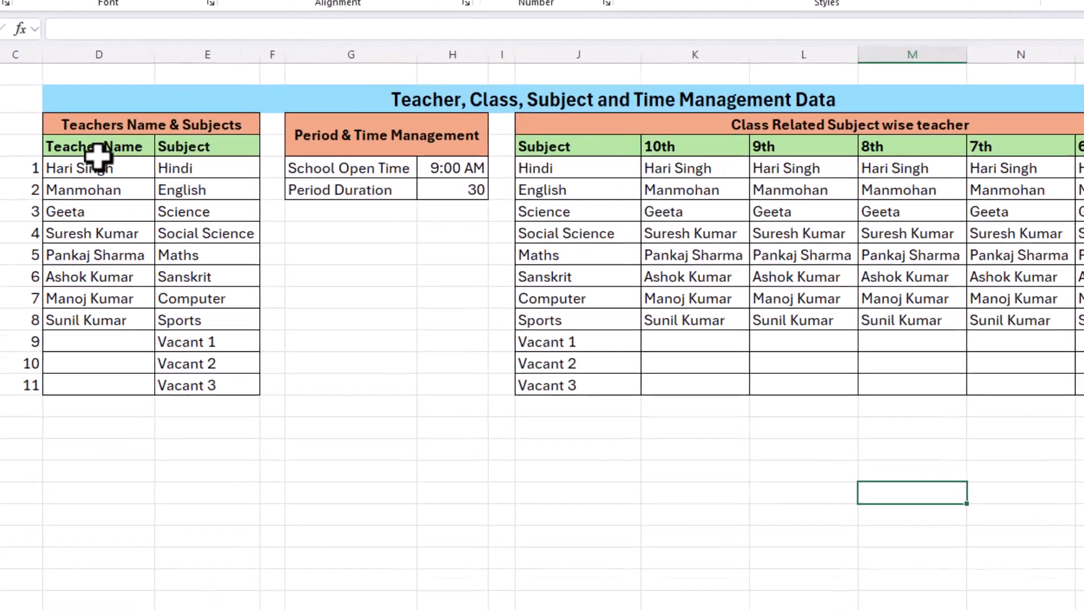
pyautogui.moveTo(97, 167); pyautogui.dragTo(78, 377)
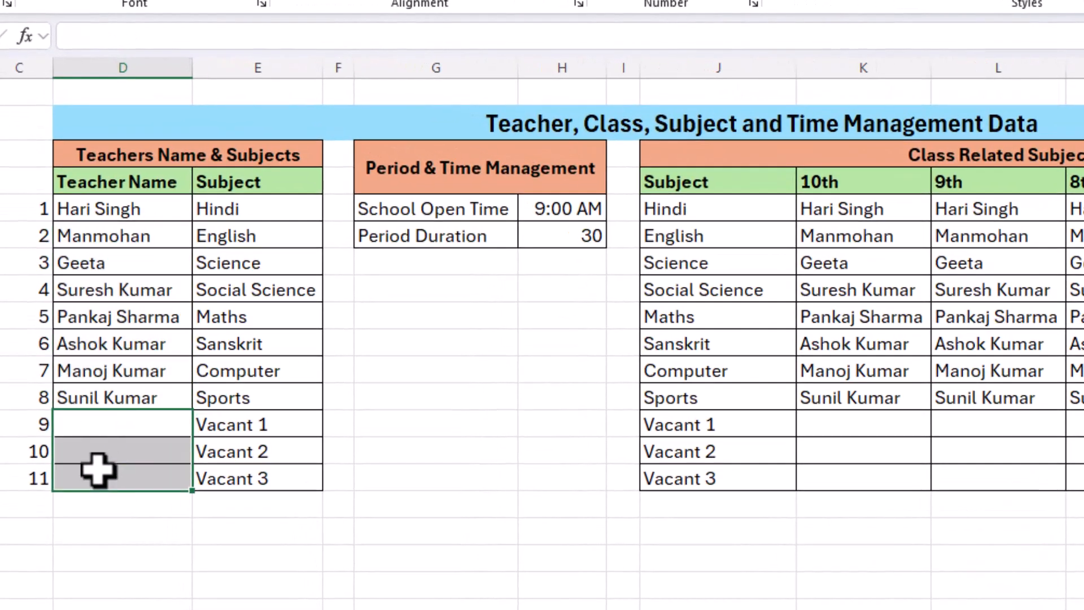
pyautogui.moveTo(218, 429); pyautogui.dragTo(318, 483)
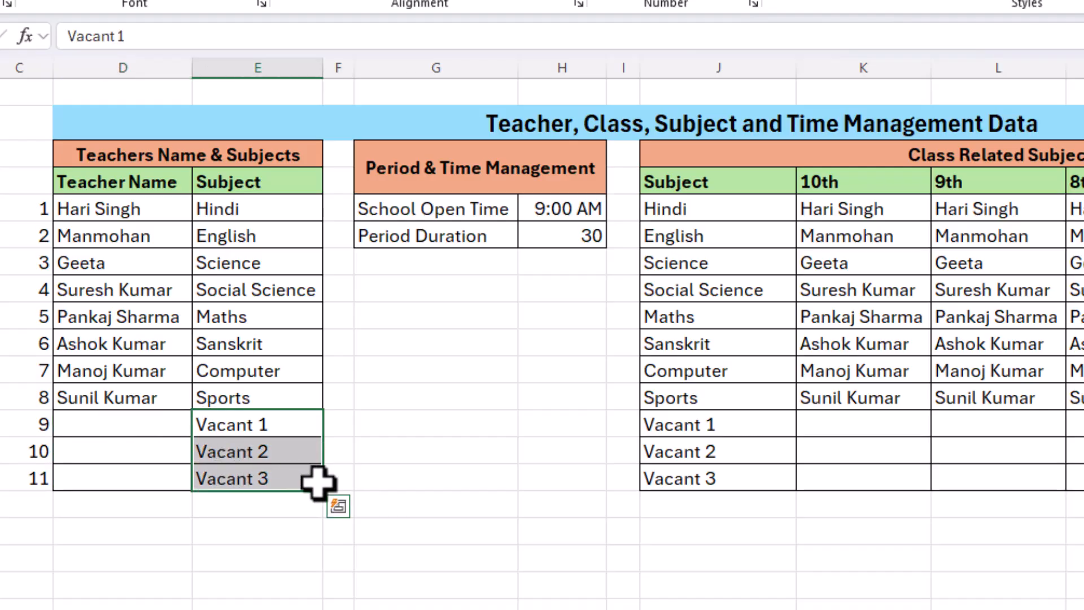
pyautogui.click(106, 338)
pyautogui.click(107, 297)
pyautogui.click(115, 346)
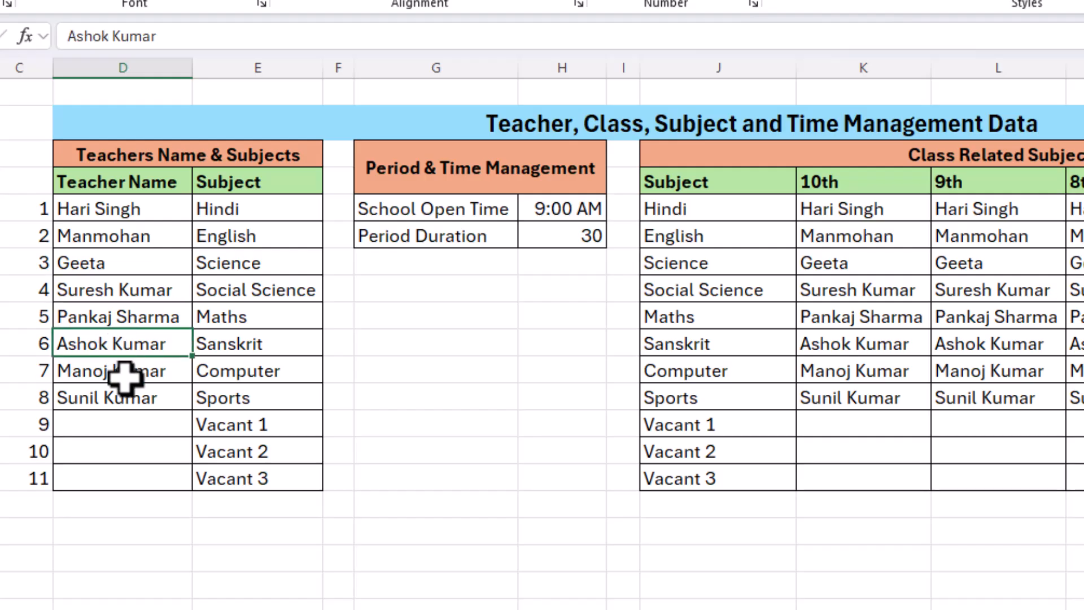
pyautogui.click(104, 422)
pyautogui.click(263, 429)
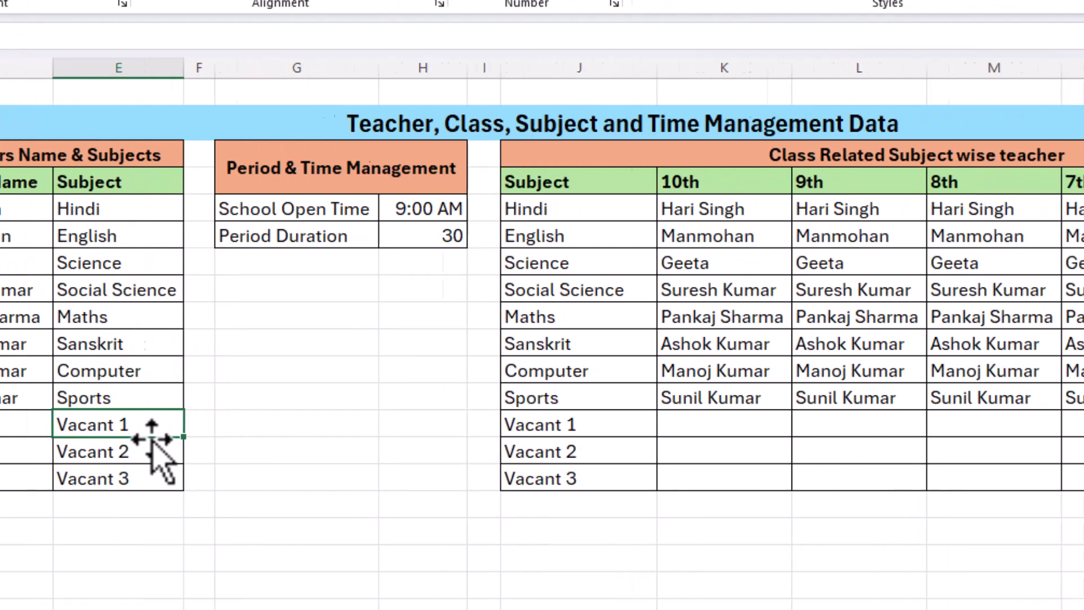
# Step: Review the subject-wise teacher table for classes 10th to 6th and its assigned teachers on the Data sheet
pyautogui.moveTo(387, 189); pyautogui.dragTo(1016, 187)
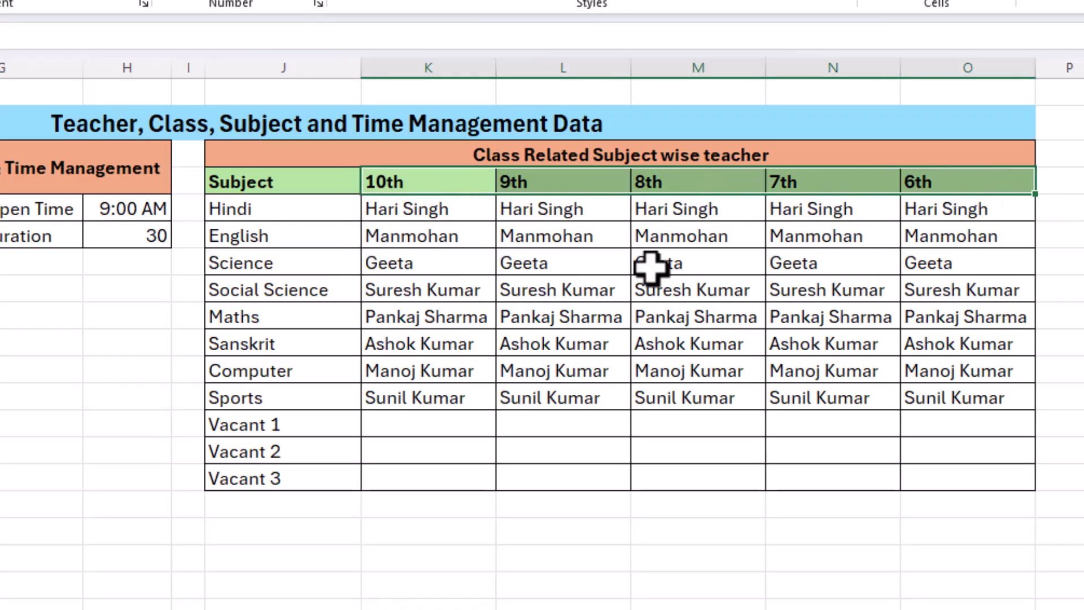
pyautogui.click(1080, 244)
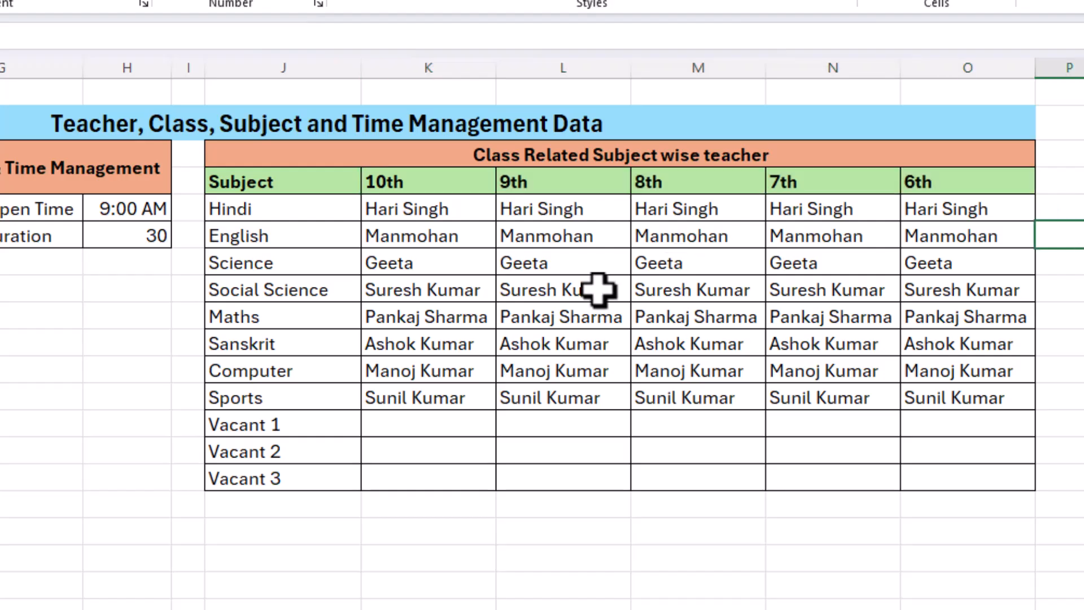
pyautogui.click(458, 236)
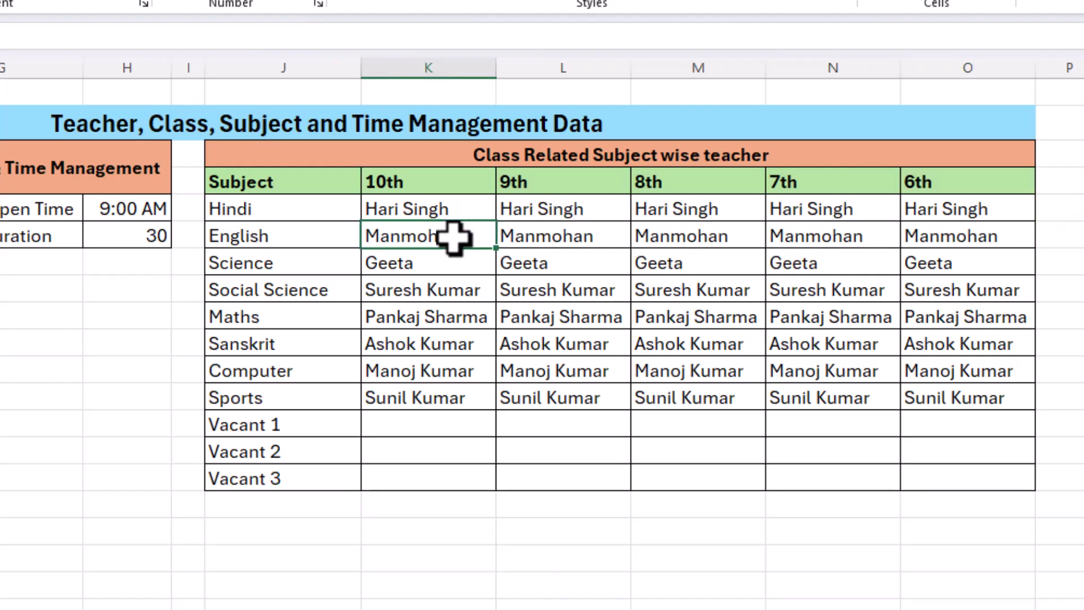
pyautogui.click(661, 238)
pyautogui.click(566, 235)
pyautogui.click(452, 238)
pyautogui.click(451, 285)
pyautogui.click(584, 314)
pyautogui.click(810, 311)
pyautogui.click(504, 370)
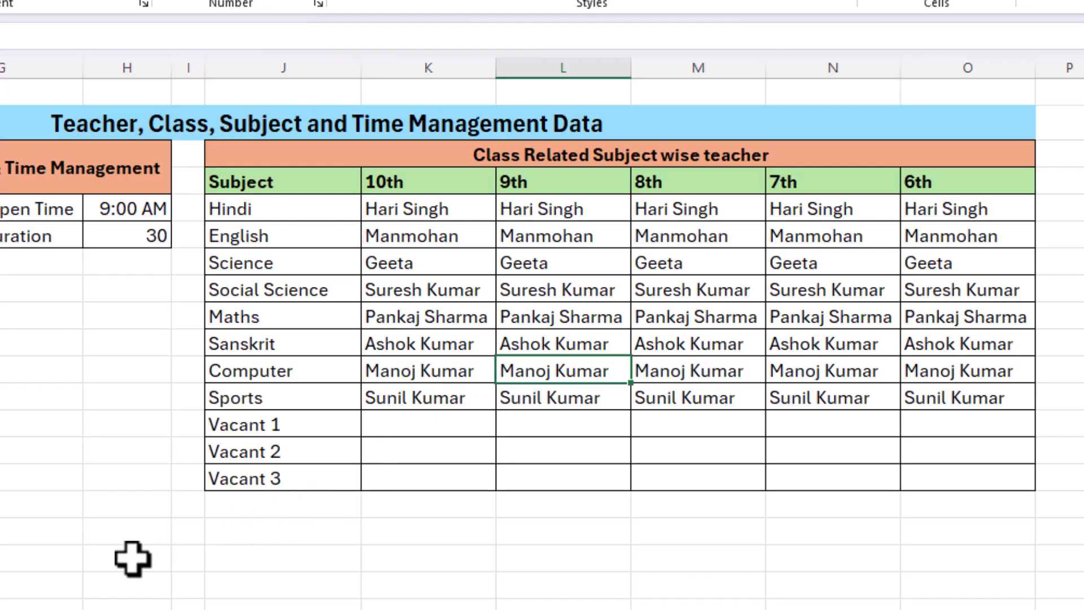
pyautogui.moveTo(0, 209); pyautogui.dragTo(659, 484)
pyautogui.click(649, 446)
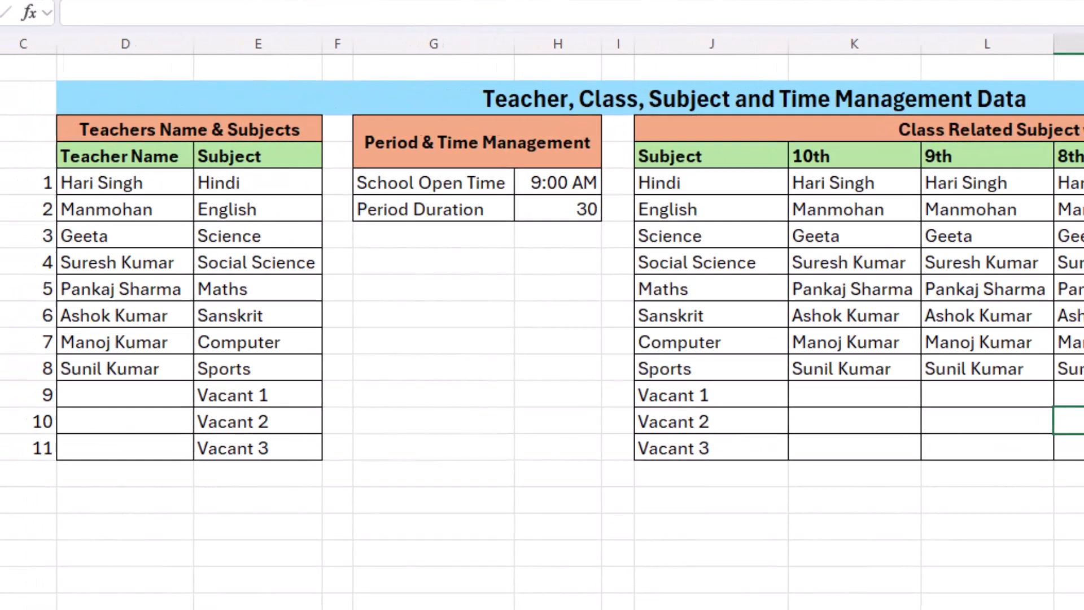
# Step: In Mon cell D22, under Period 1 of Record Details, begin the formula =iferror(index(Data!$E$5:$E$15, using the Data sheet's subject list
pyautogui.hotkey('ctrl', 'pageup')
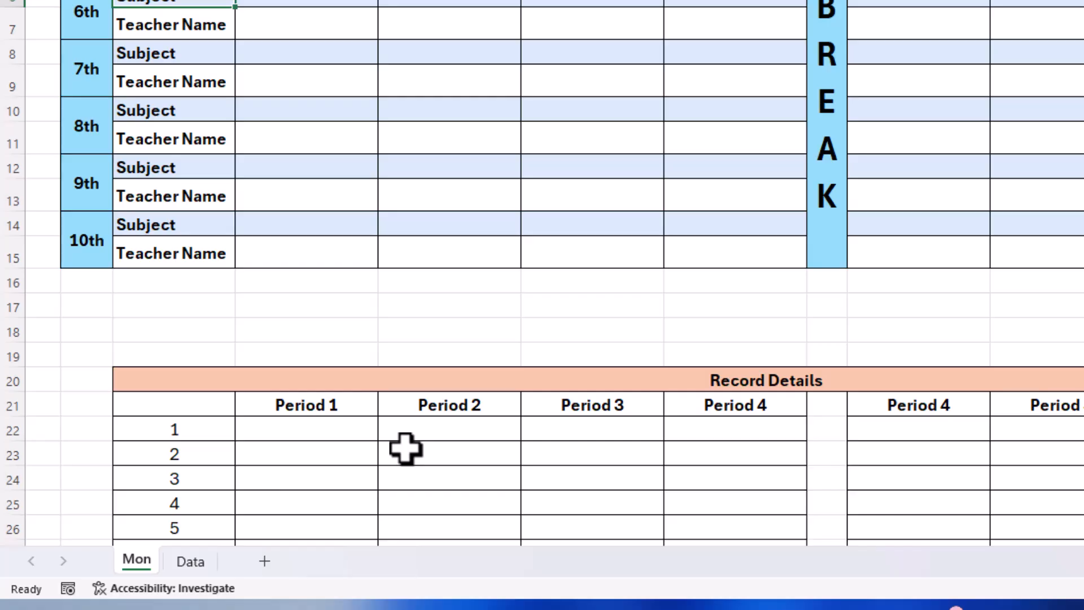
pyautogui.scroll(-3, 406, 449)
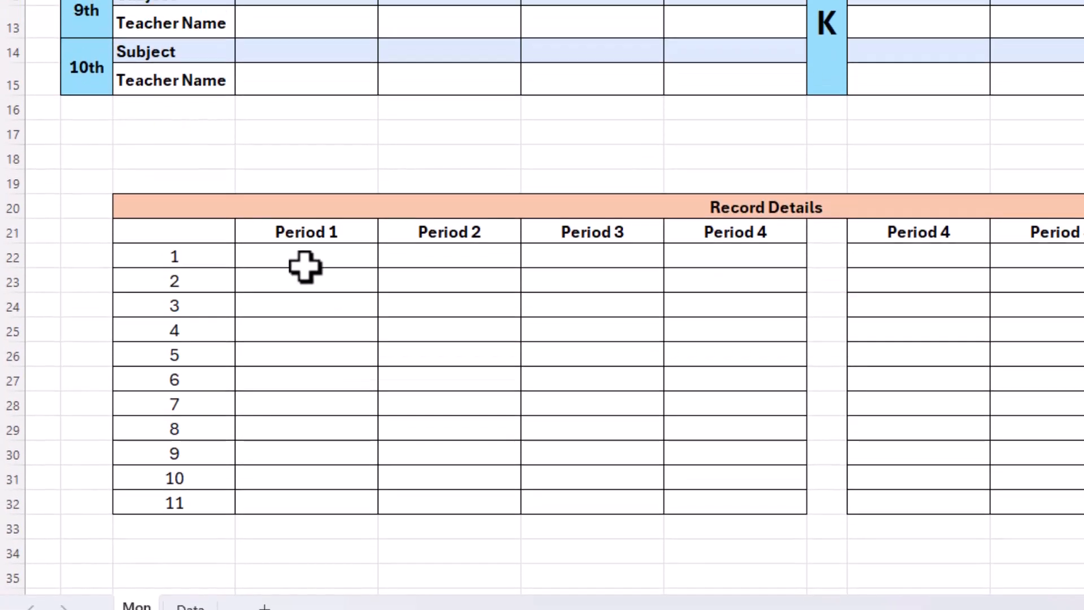
pyautogui.click(305, 215)
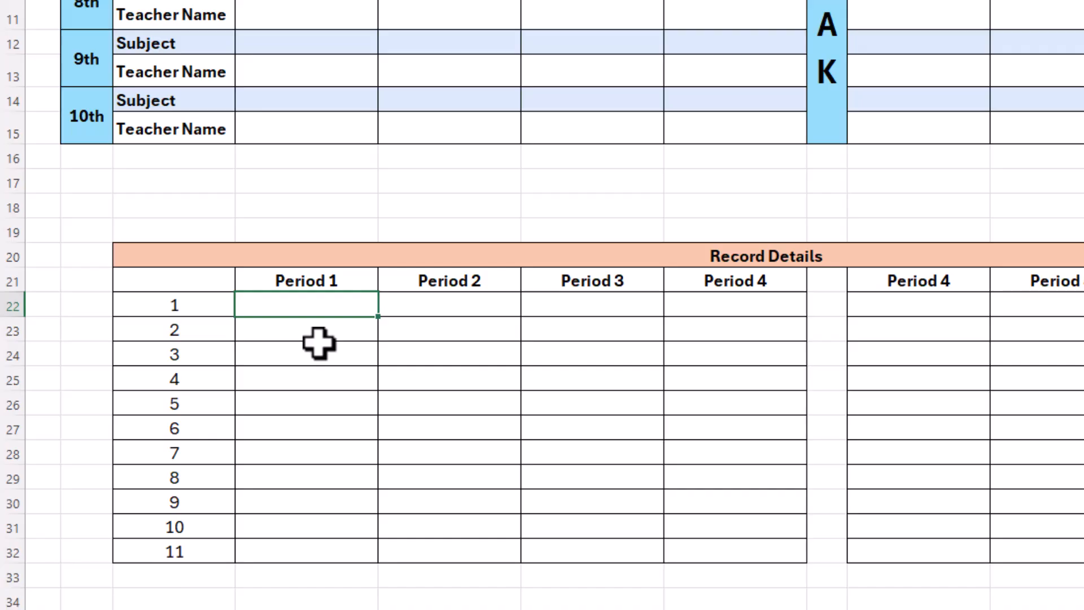
pyautogui.write('=iferror')
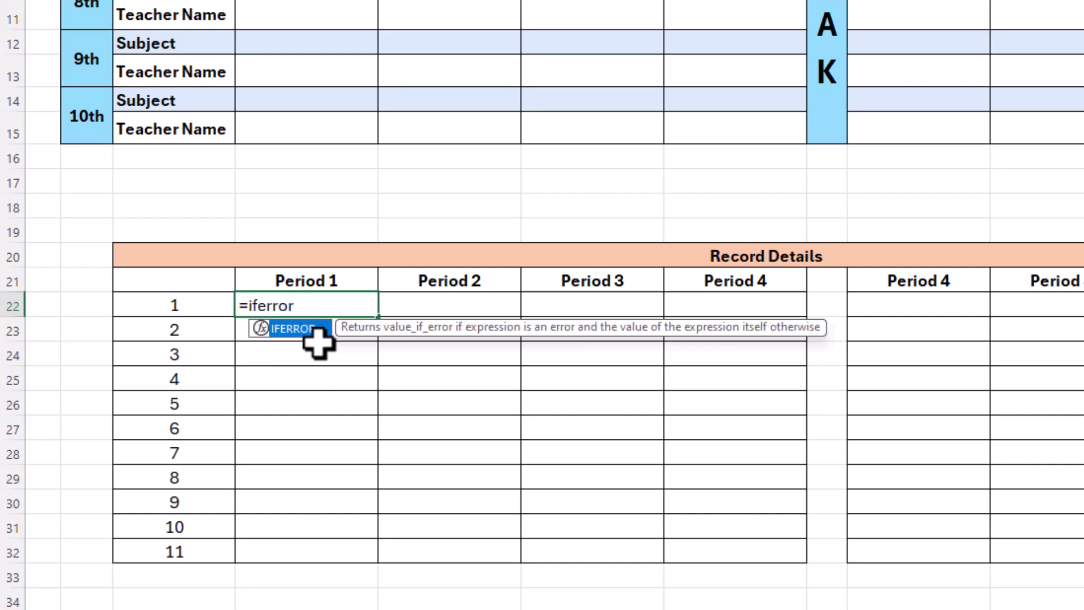
pyautogui.write('(')
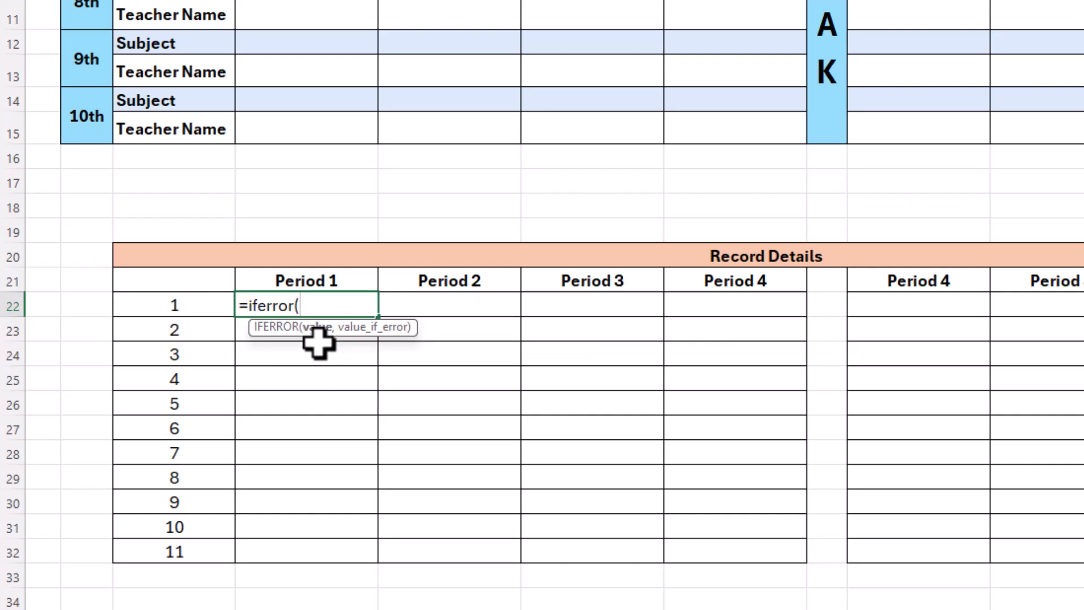
pyautogui.write('inde')
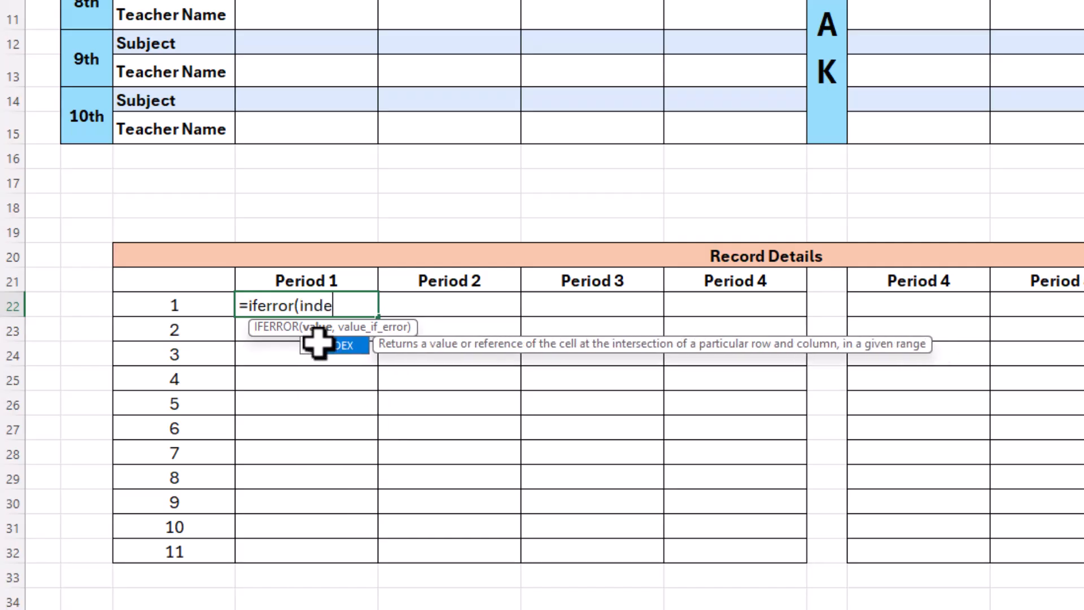
pyautogui.write('x(')
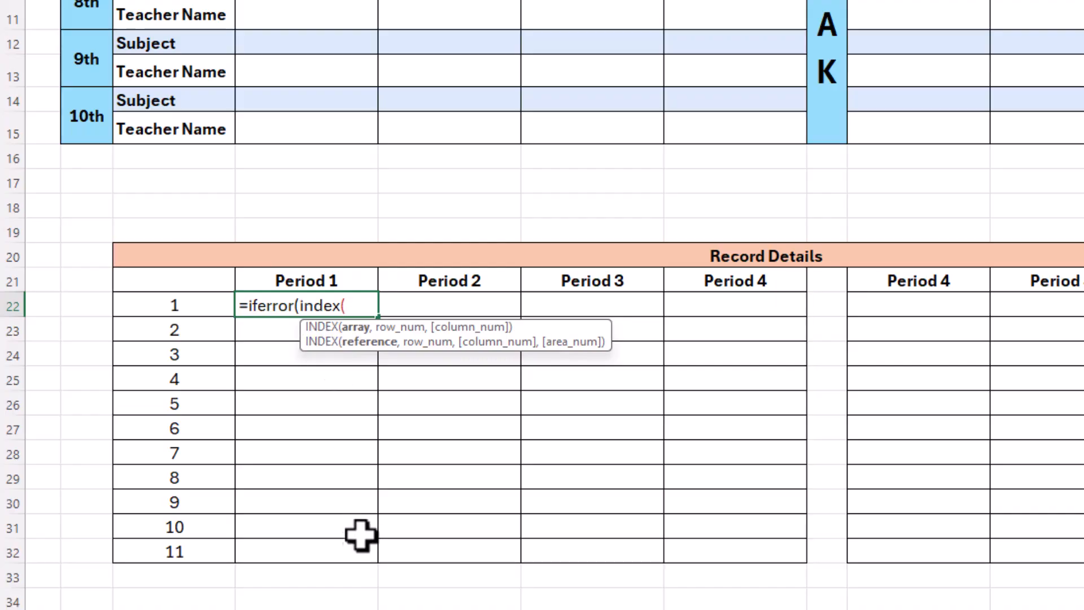
pyautogui.click(257, 609)
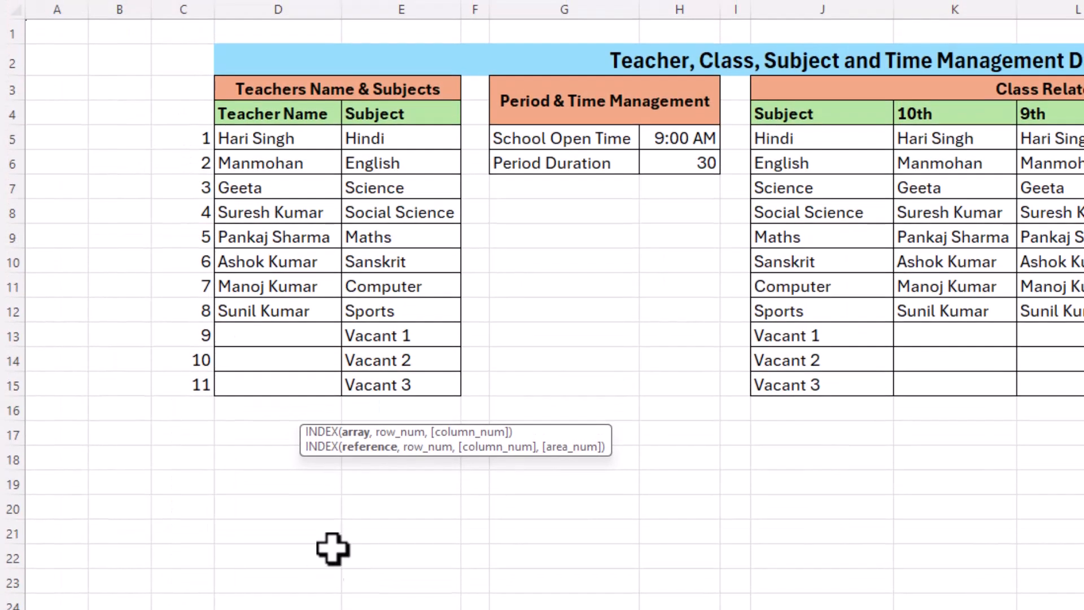
pyautogui.moveTo(411, 139); pyautogui.dragTo(411, 378)
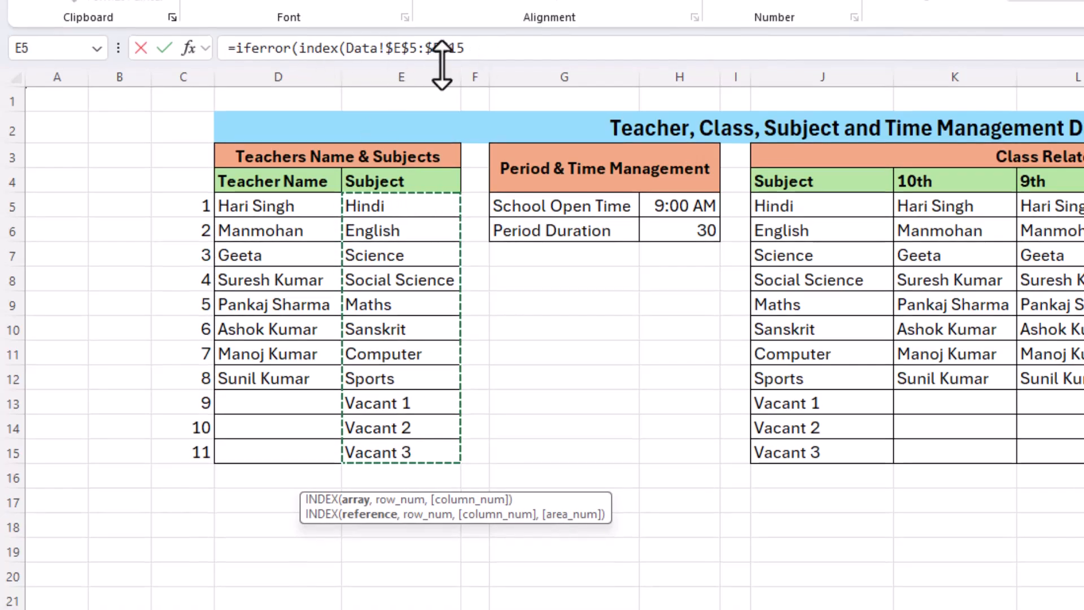
pyautogui.write(',')
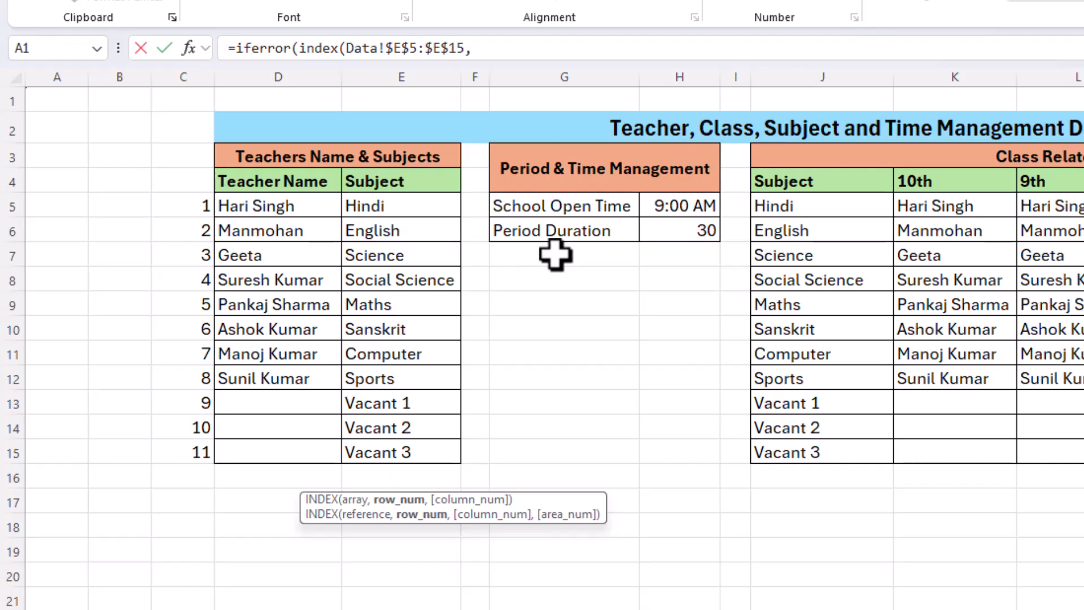
# Step: Continue the D22 formula after the INDEX array with the nested functions small(if(iserror(match( for its row number
pyautogui.write('small(')
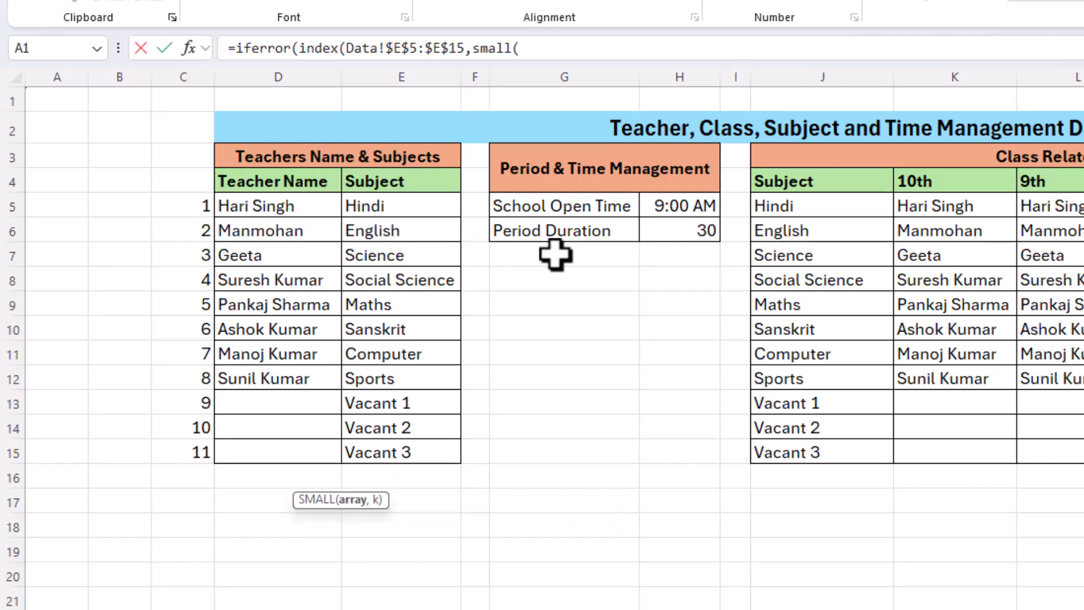
pyautogui.write('if(')
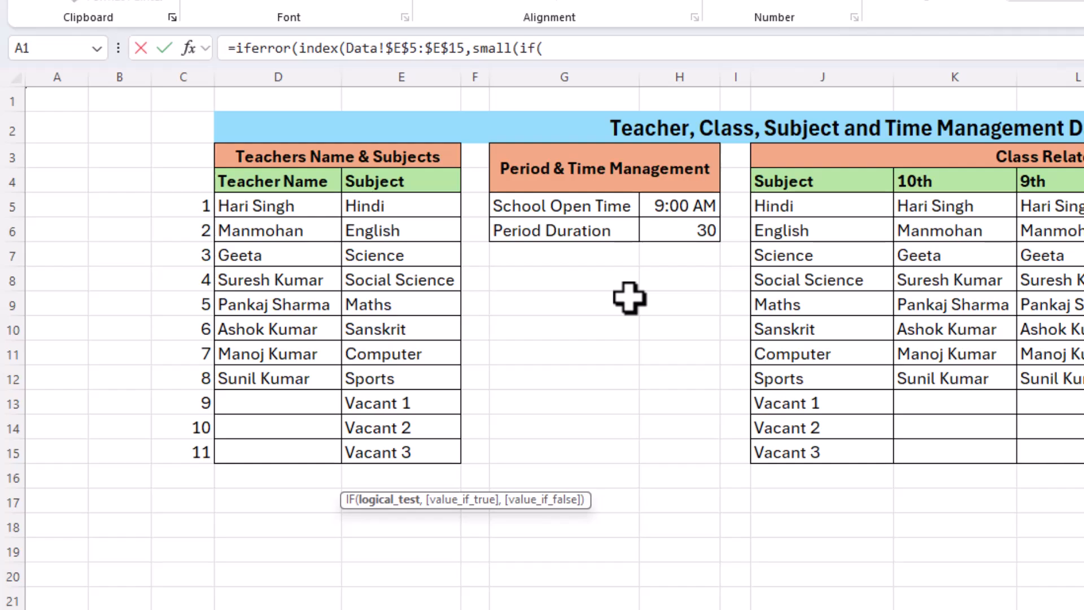
pyautogui.write('iserror(')
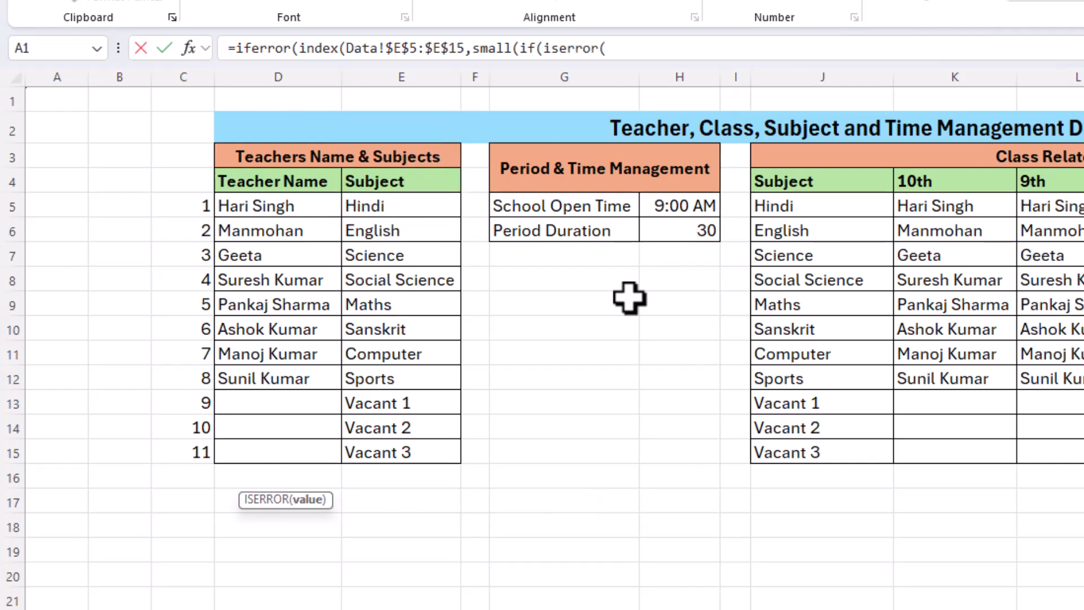
pyautogui.write('match(')
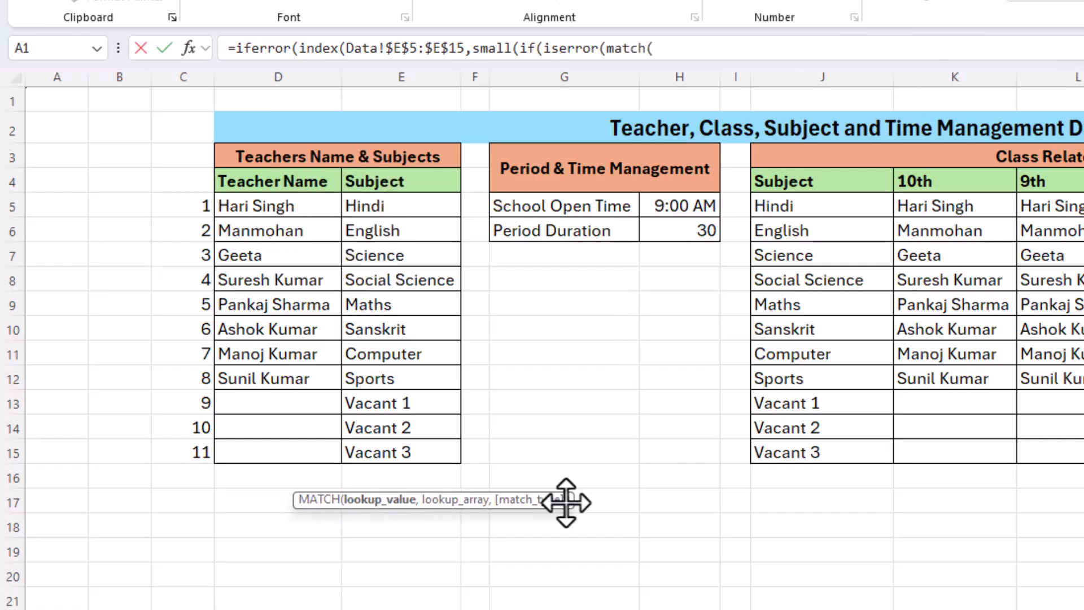
pyautogui.moveTo(387, 214); pyautogui.dragTo(395, 440)
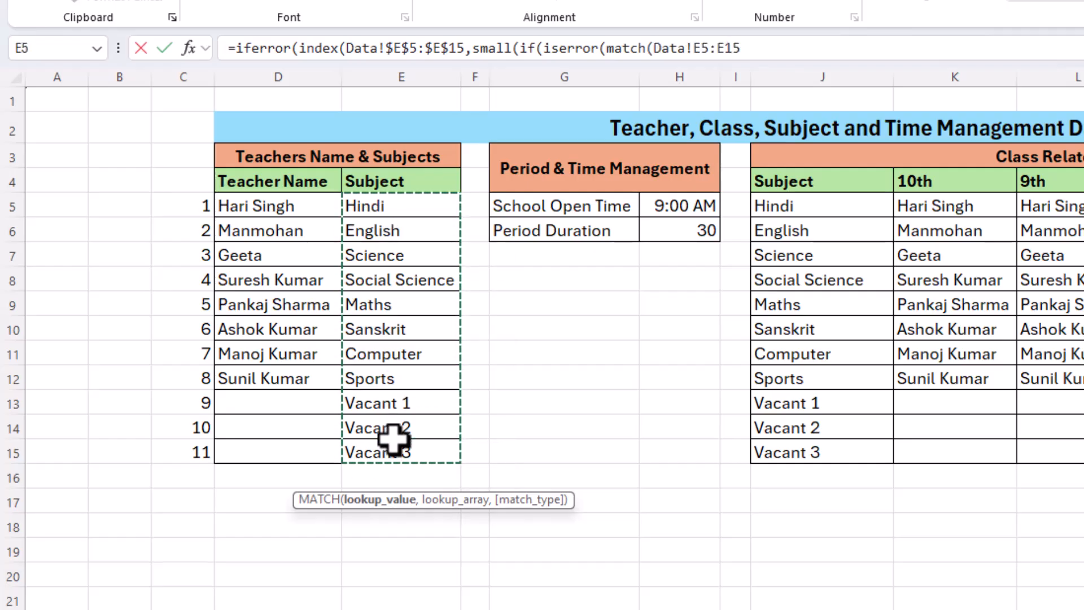
pyautogui.press('F4')
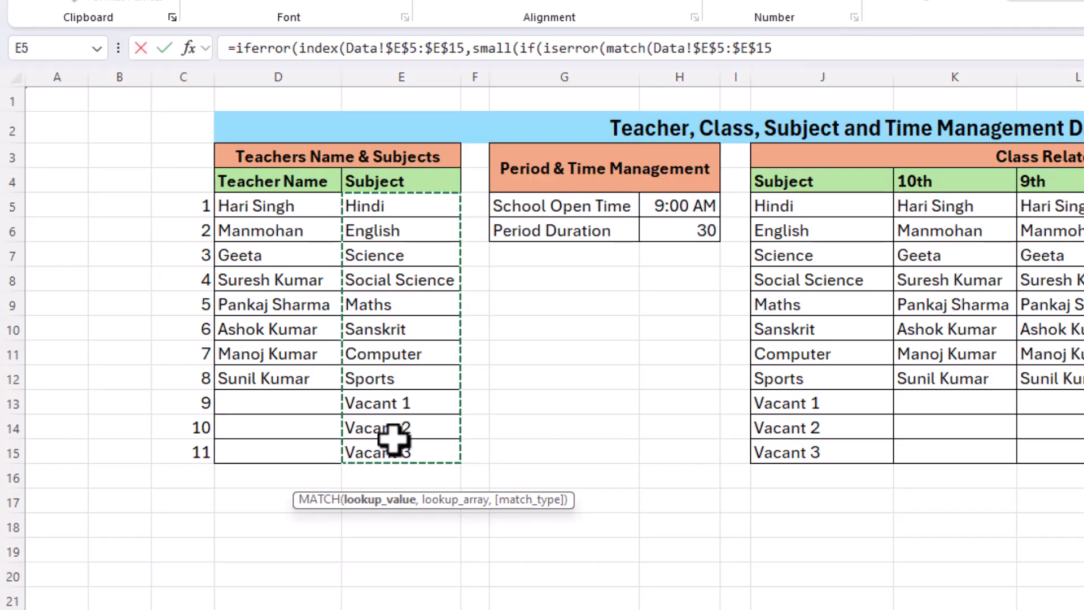
pyautogui.click(291, 609)
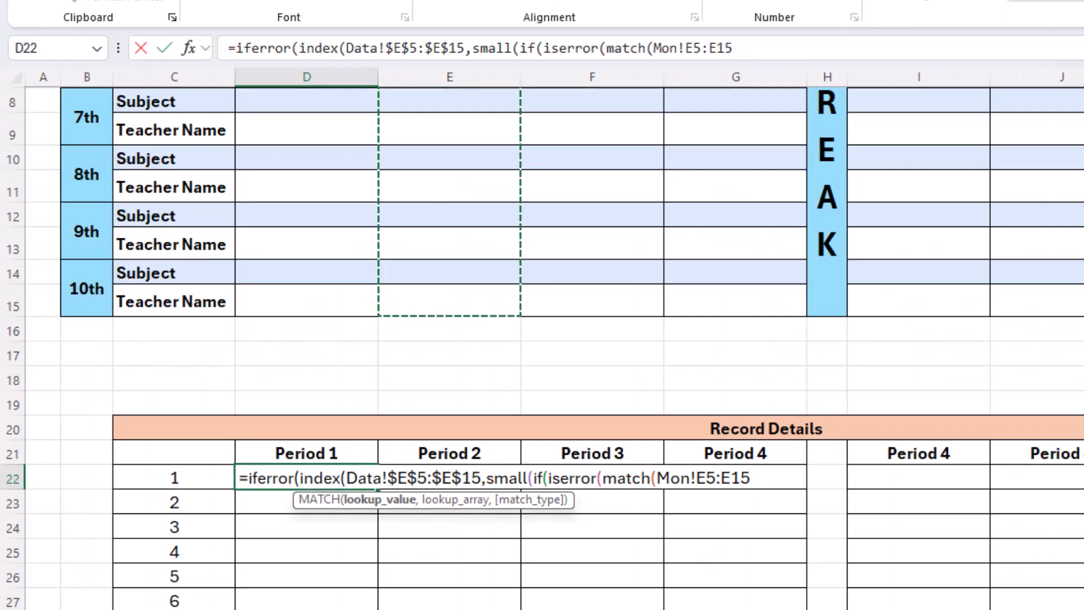
pyautogui.scroll(2, 290, 577)
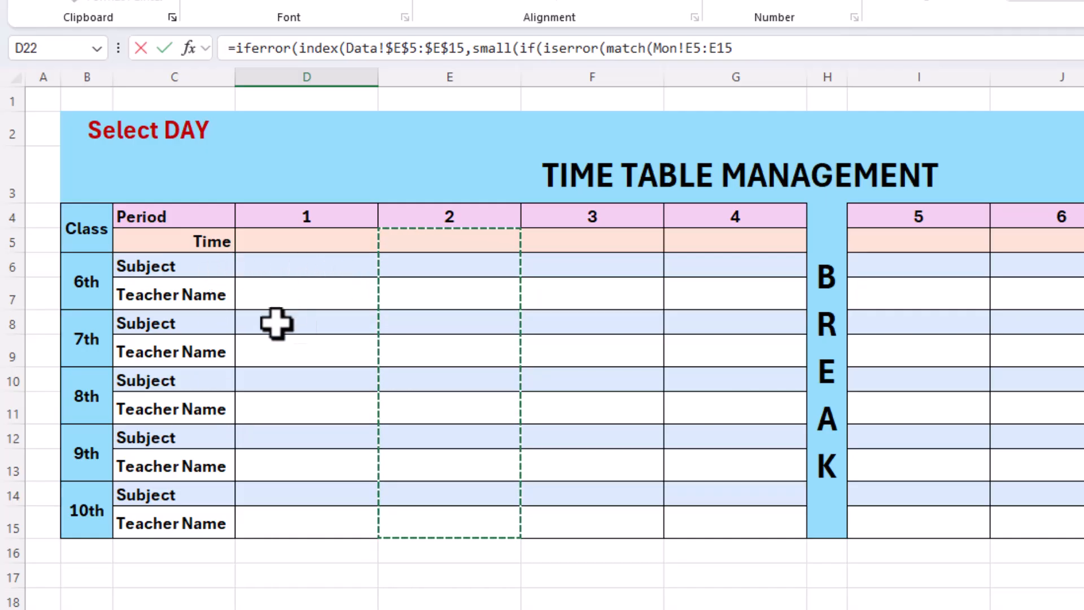
pyautogui.moveTo(290, 269); pyautogui.dragTo(289, 501)
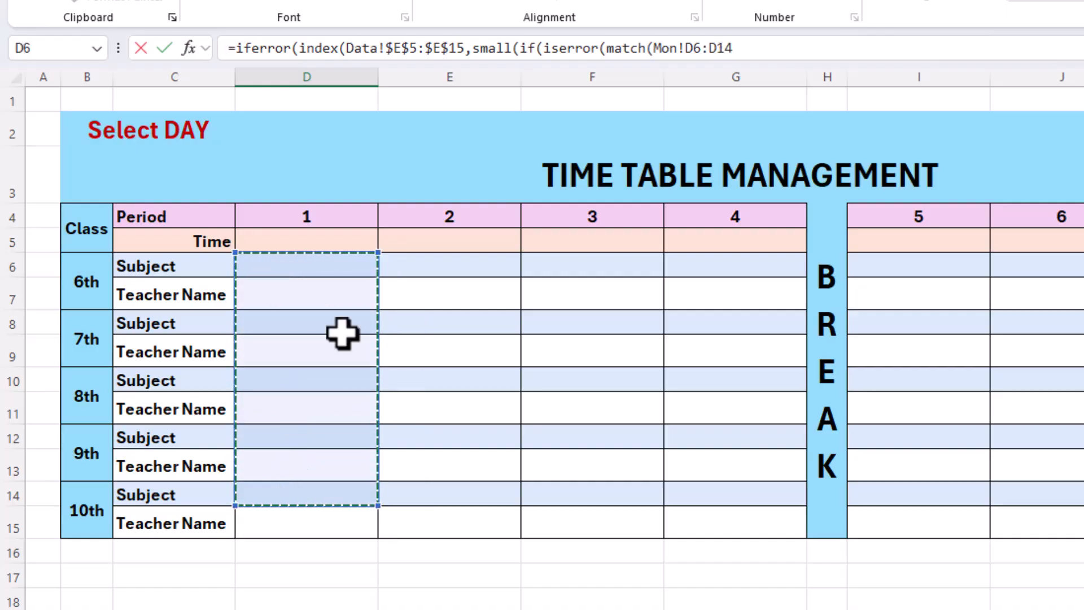
pyautogui.hotkey('ctrl', 'pageup')
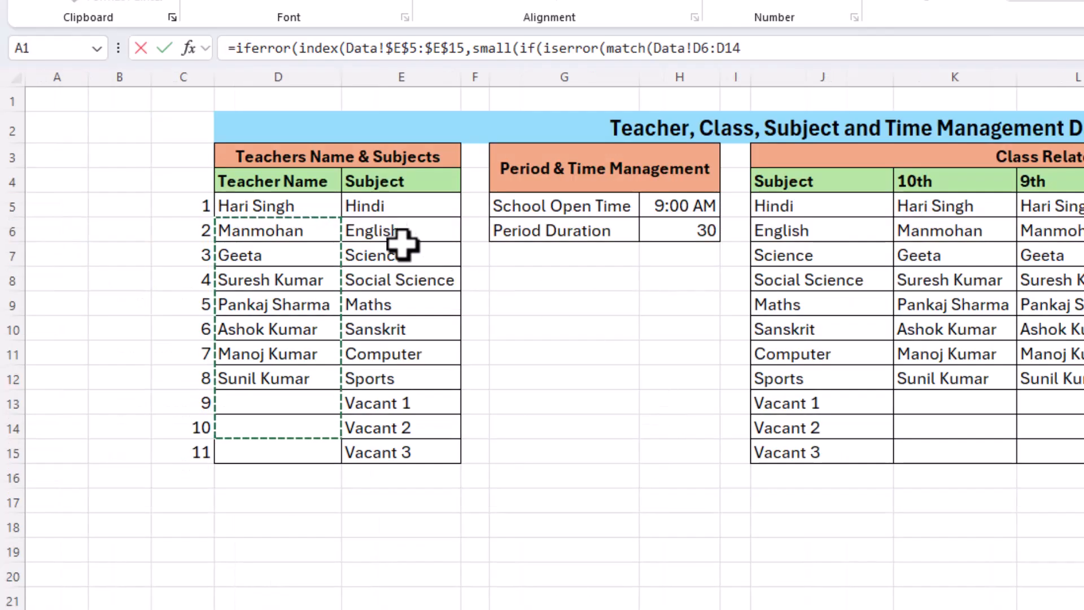
# Step: Set MATCH's lookup value to the Data sheet's subject list as the absolute range Data!$E$5:$E$15, followed by a comma
pyautogui.moveTo(368, 209); pyautogui.dragTo(375, 453)
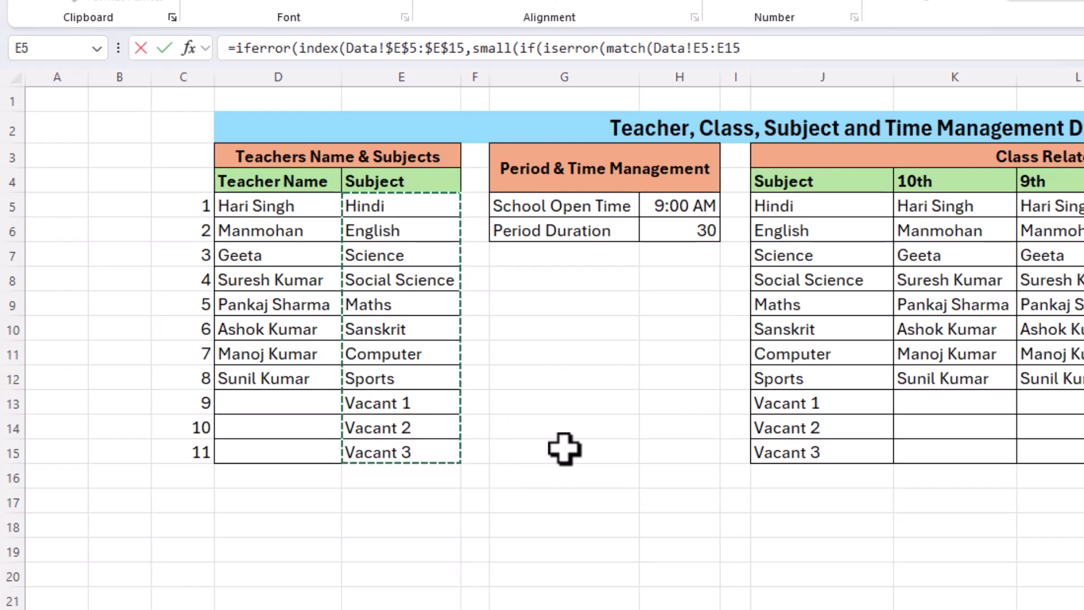
pyautogui.press('F4')
pyautogui.write(',')
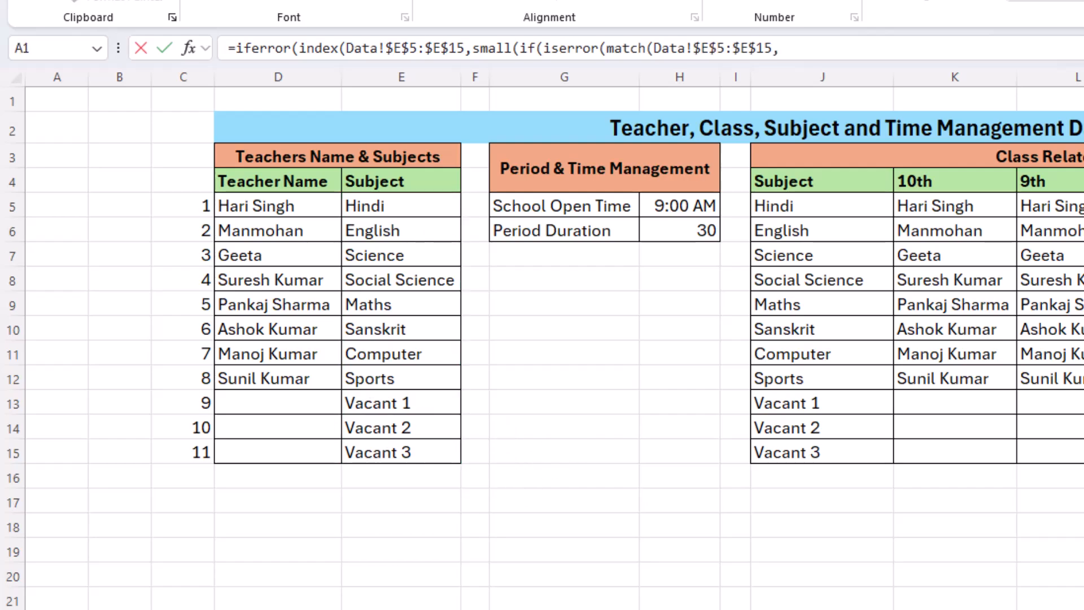
# Step: Set MATCH's lookup array to the Mon sheet's Period 1 cells as Mon!D$6:D$14, locking only the rows
pyautogui.click(337, 609)
pyautogui.moveTo(312, 268); pyautogui.dragTo(310, 493)
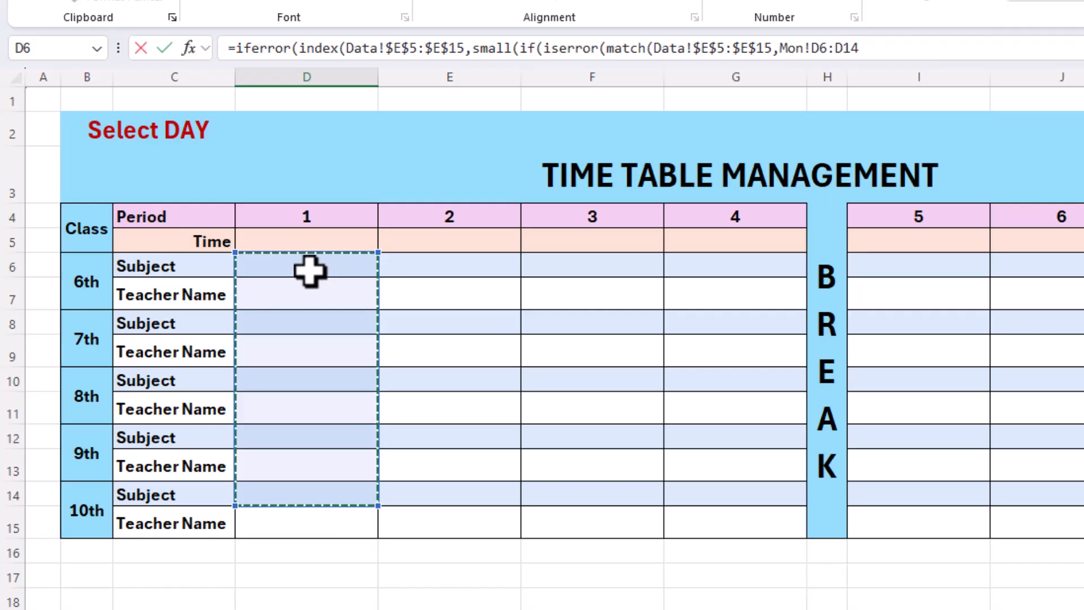
pyautogui.press('F4')
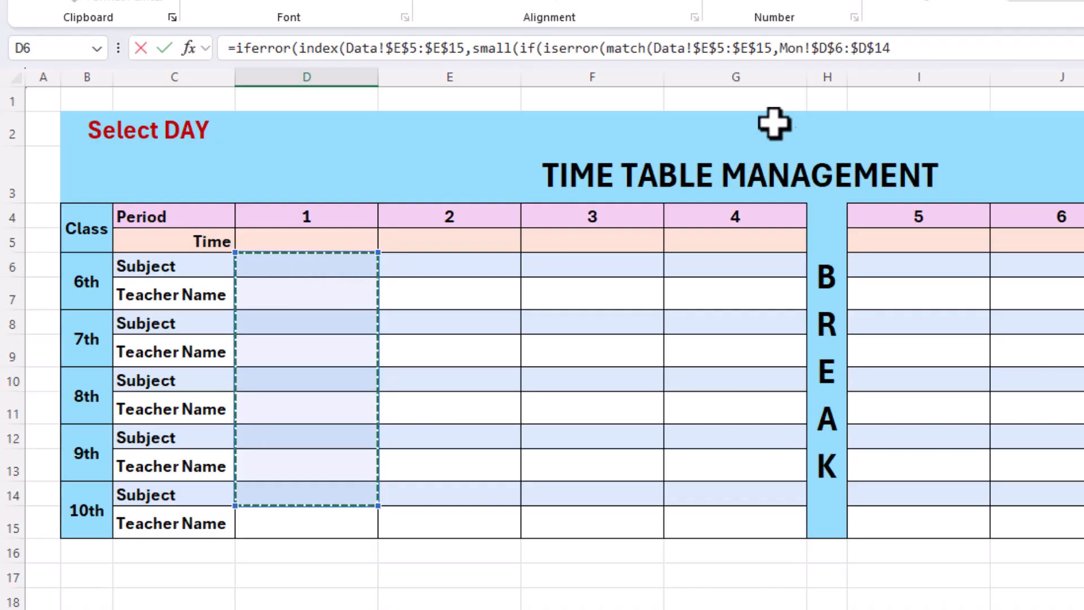
pyautogui.click(821, 48)
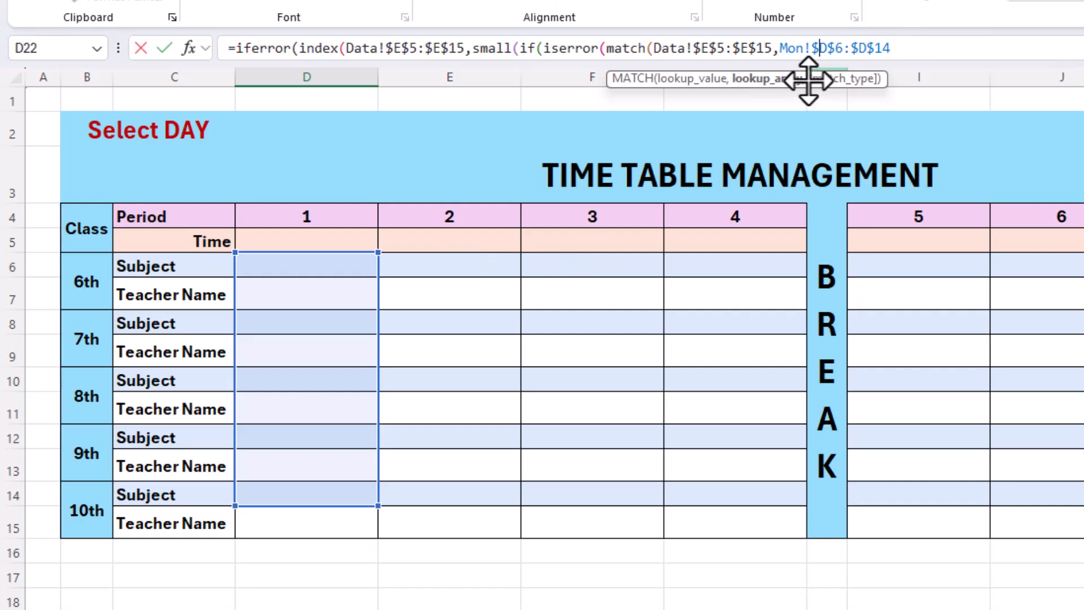
pyautogui.press('Delete')
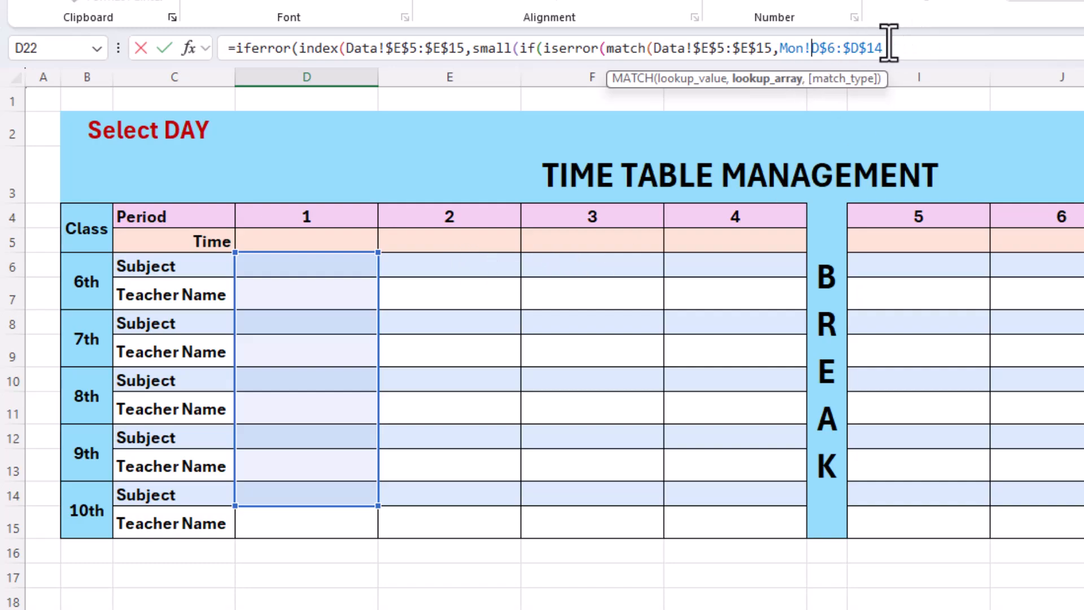
pyautogui.click(853, 49)
pyautogui.press('BackSpace')
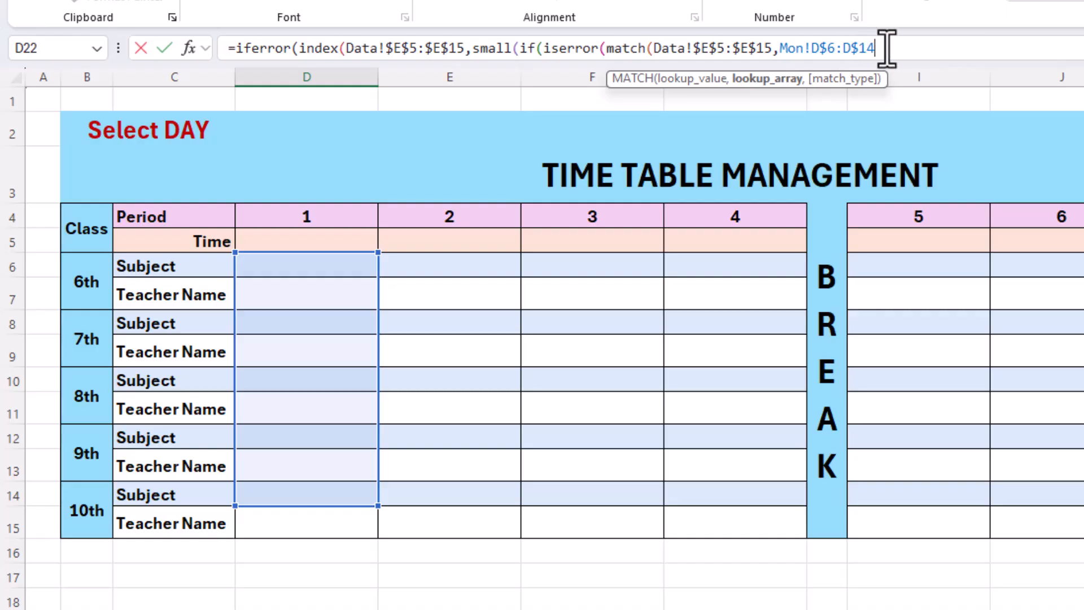
# Step: Give MATCH the exact match type 0, close MATCH and ISERROR, and add a comma for IF's true value
pyautogui.write(',0')
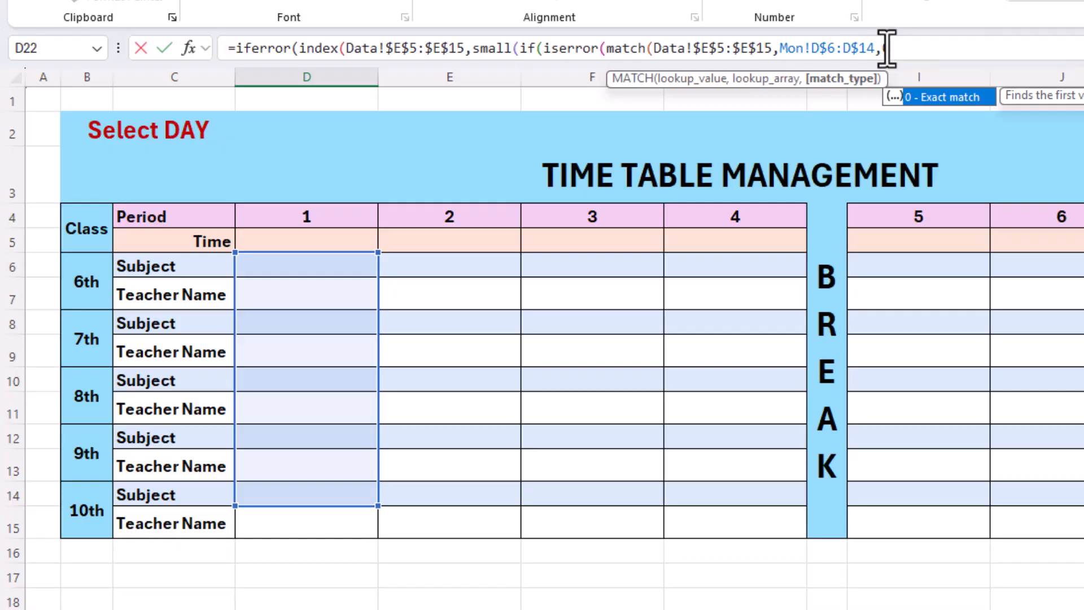
pyautogui.write(')')
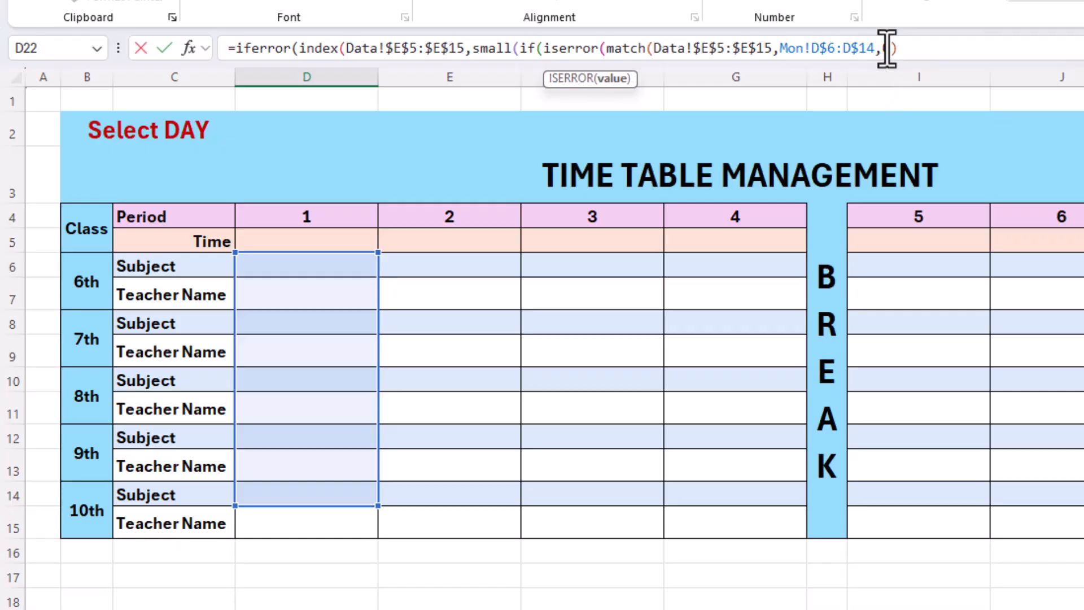
pyautogui.write(')')
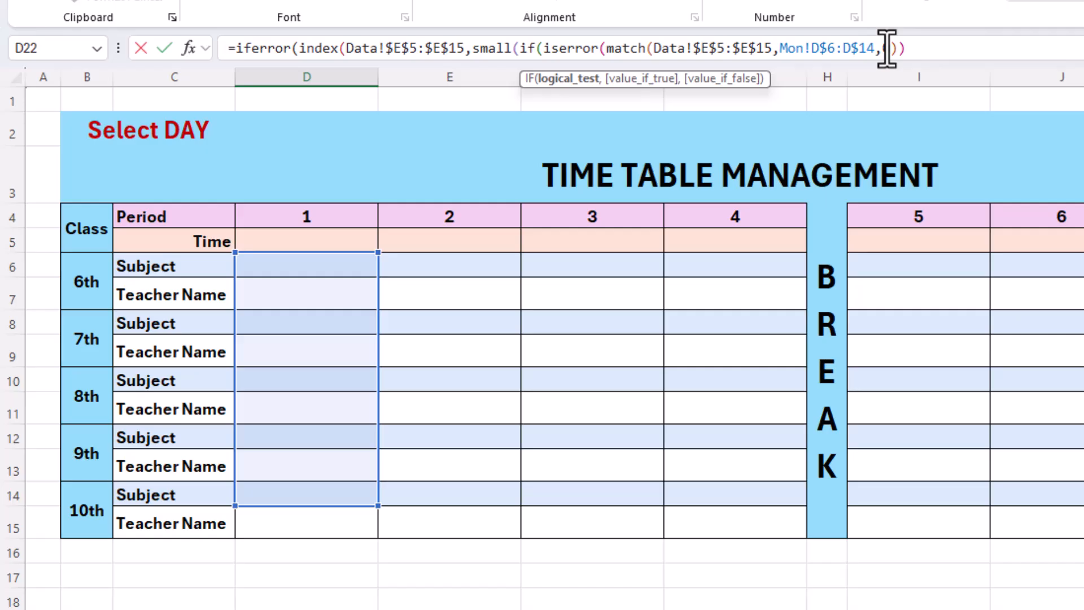
pyautogui.write(',')
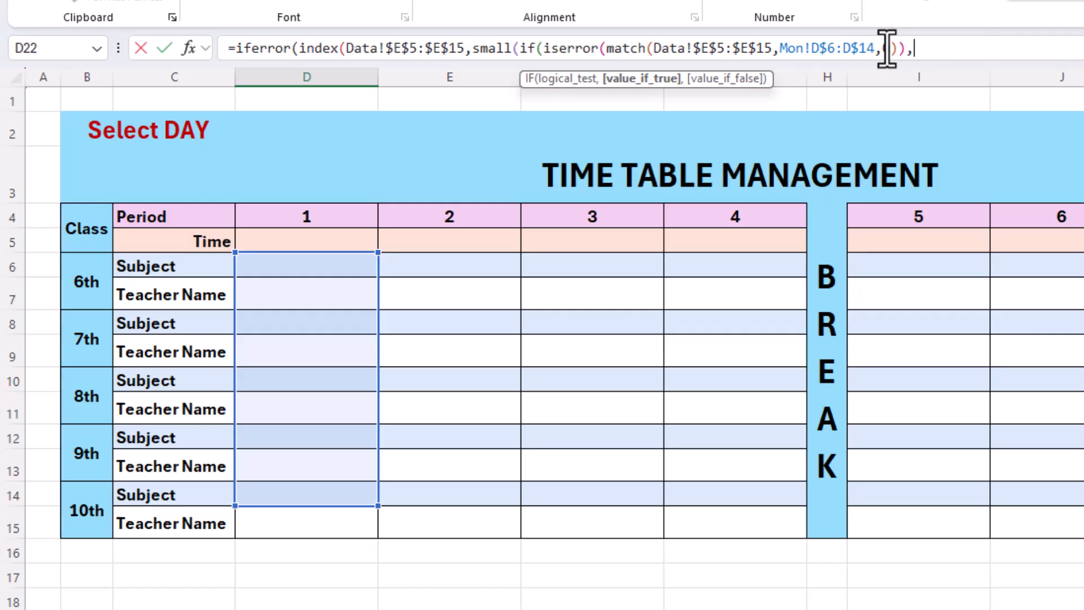
# Step: Enter row(Data!$E$5:$E$15)-row(Data!$E$5)+1 as IF's value if true and close the IF function
pyautogui.write('row(')
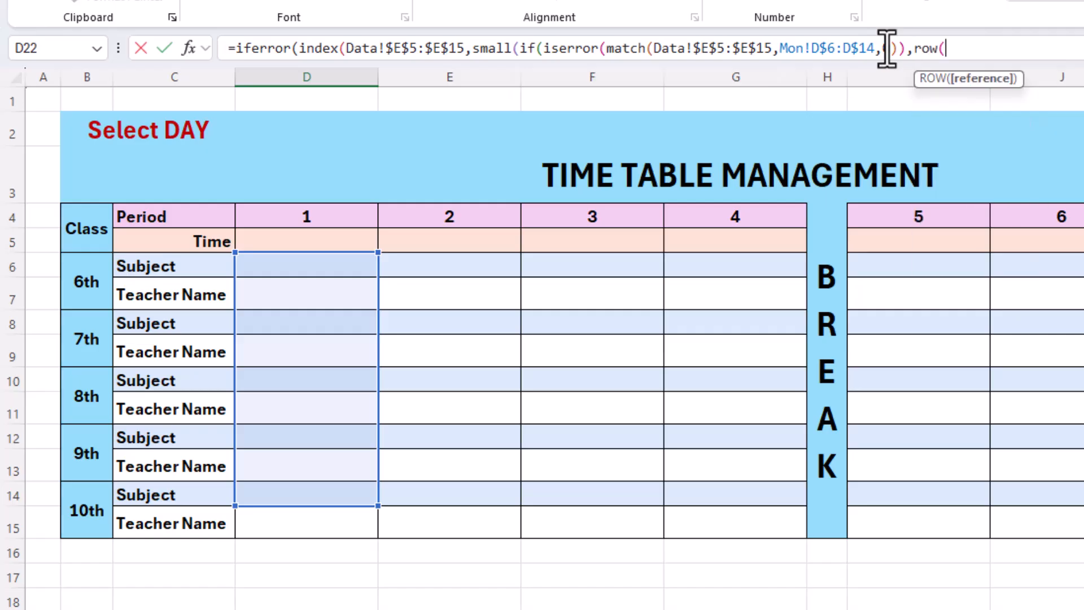
pyautogui.click(887, 48)
pyautogui.write('0')
pyautogui.click(260, 609)
pyautogui.moveTo(406, 199); pyautogui.dragTo(394, 447)
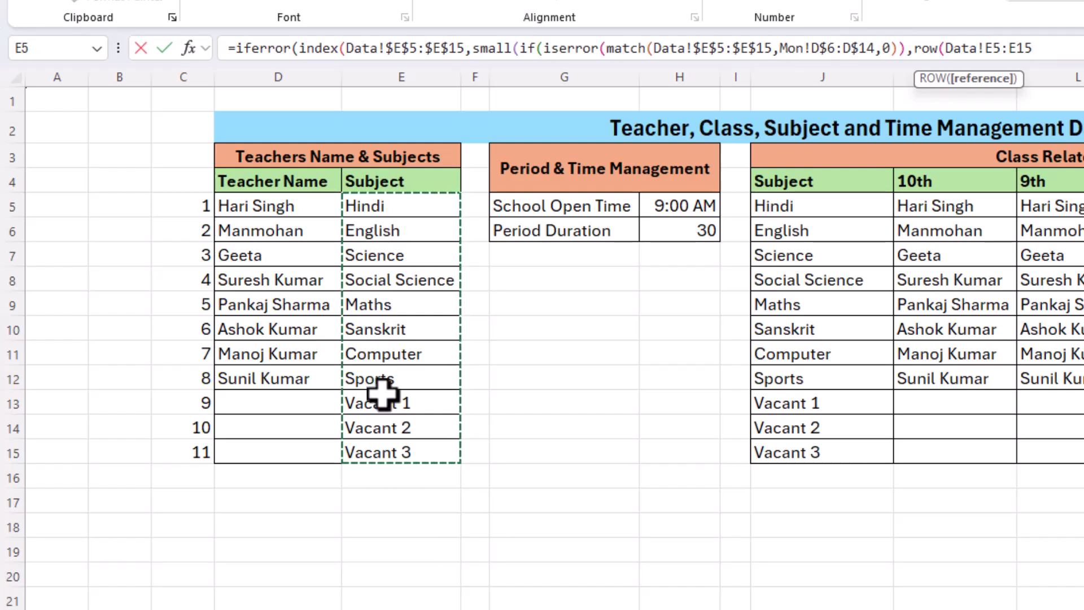
pyautogui.press('F4')
pyautogui.write(')-')
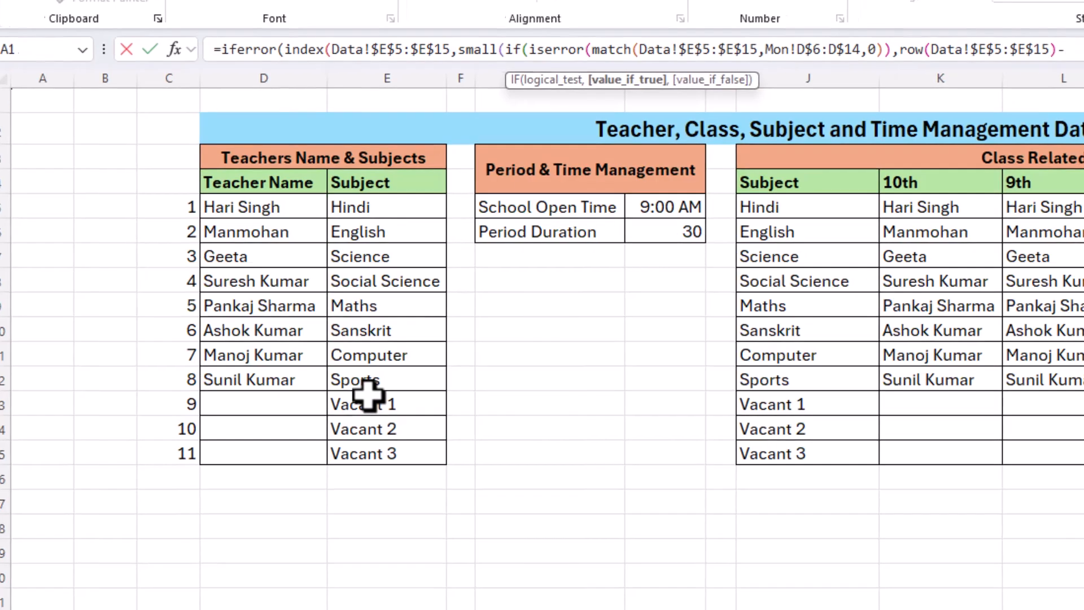
pyautogui.write('row(')
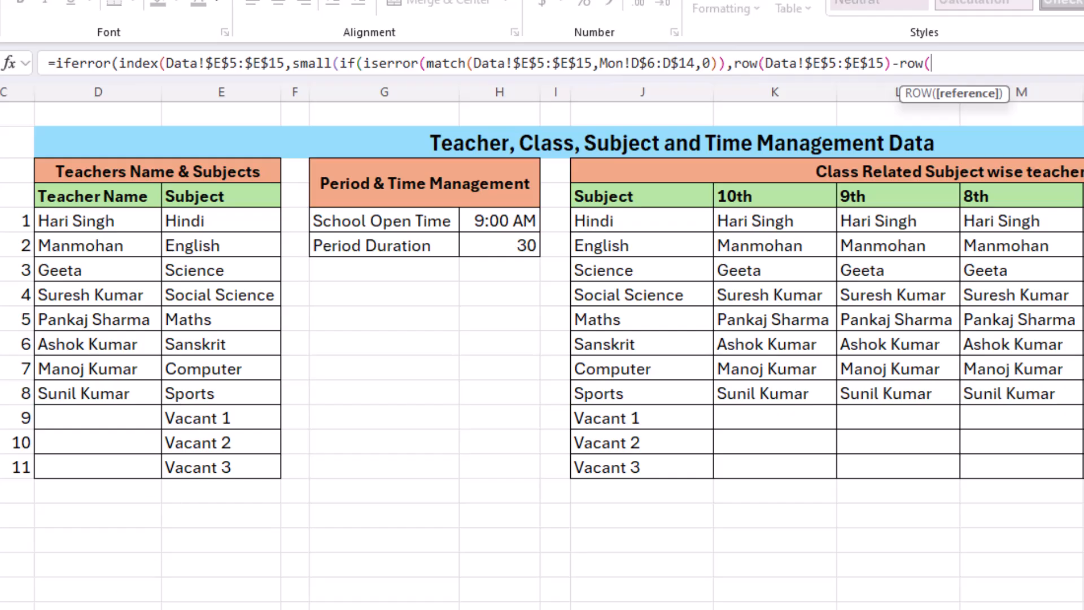
pyautogui.click(212, 222)
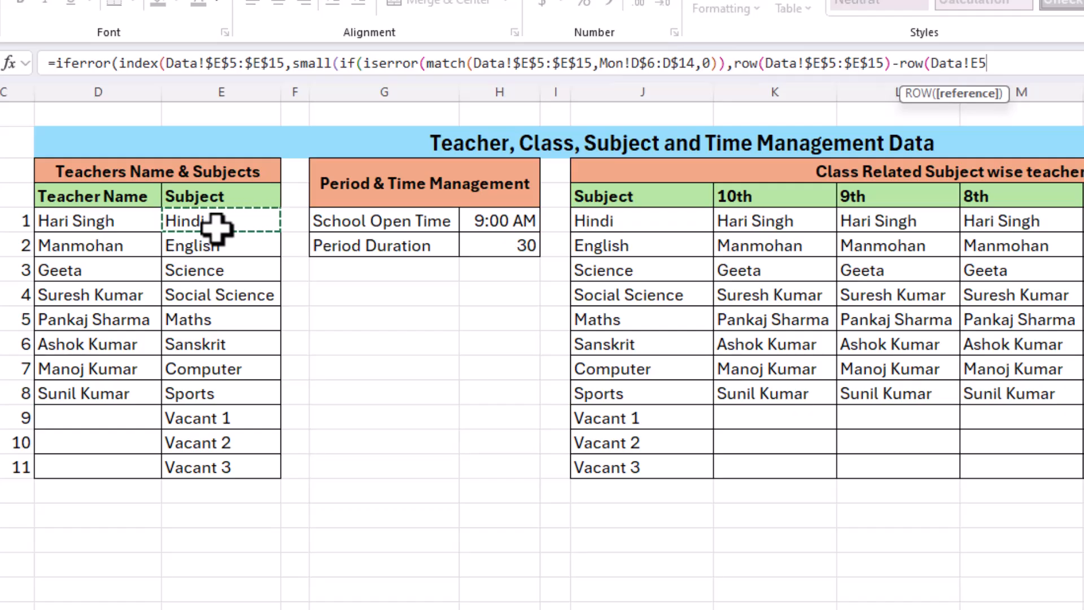
pyautogui.press('F4')
pyautogui.write(')+1')
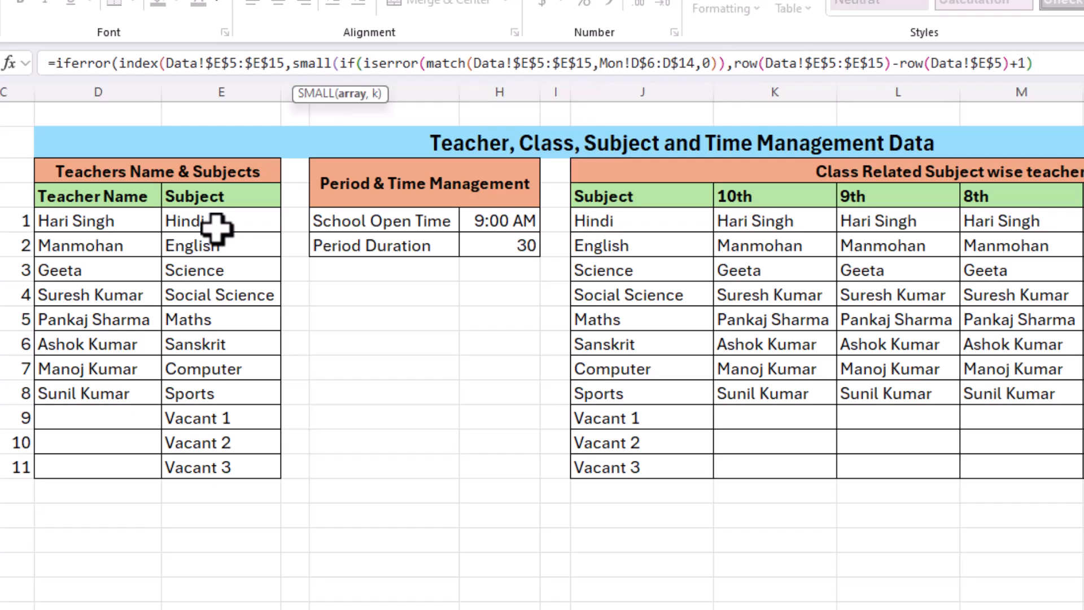
# Step: Append rows(Mon!D6:D6) to the formula, using the 6th class subject cell of Period 1
pyautogui.write('rows')
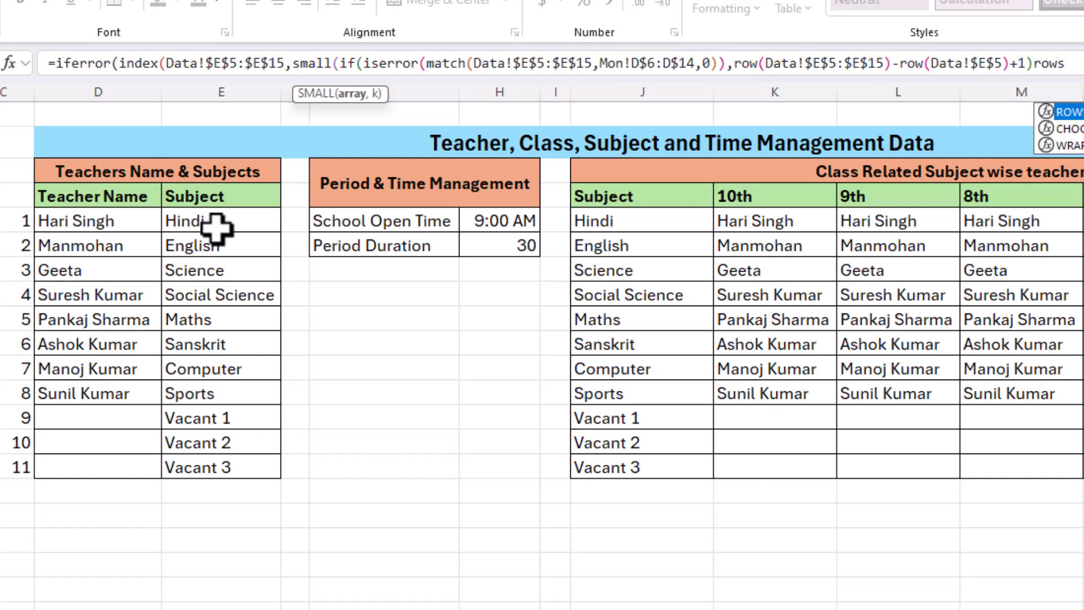
pyautogui.write('(')
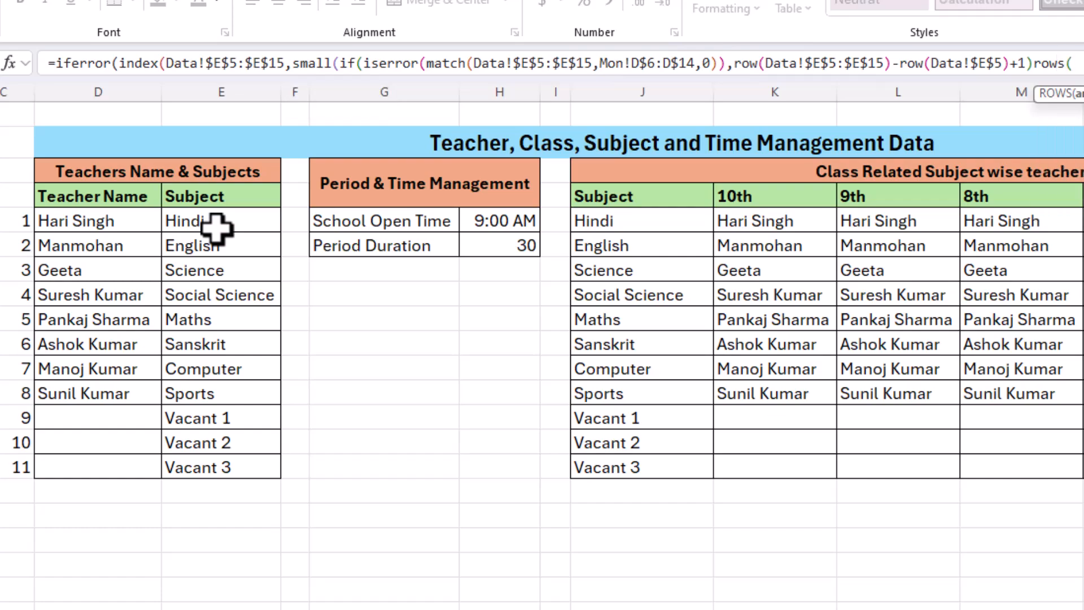
pyautogui.click(113, 609)
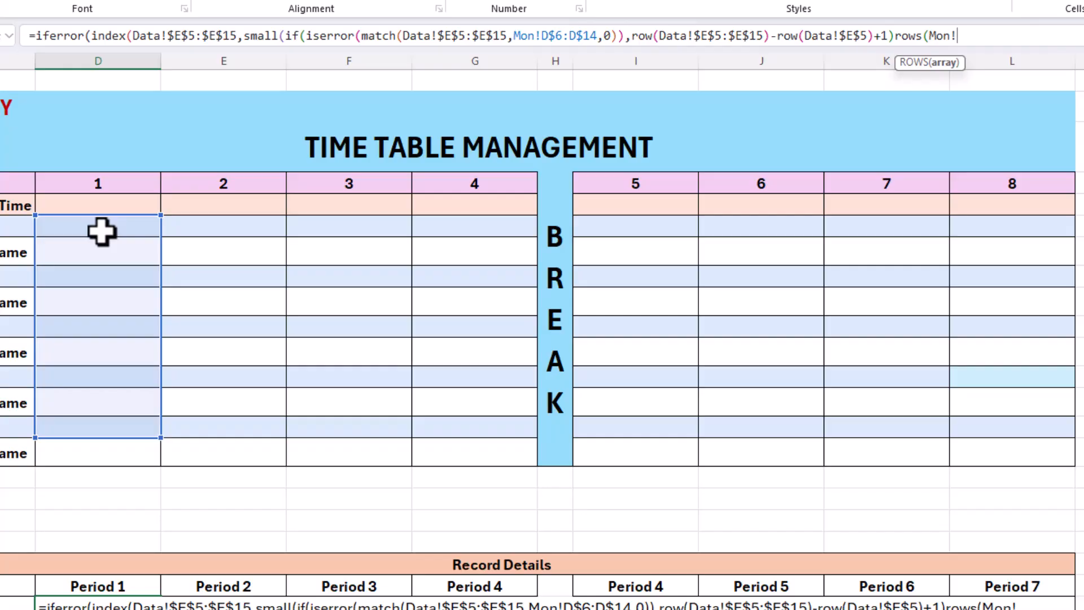
pyautogui.click(101, 232)
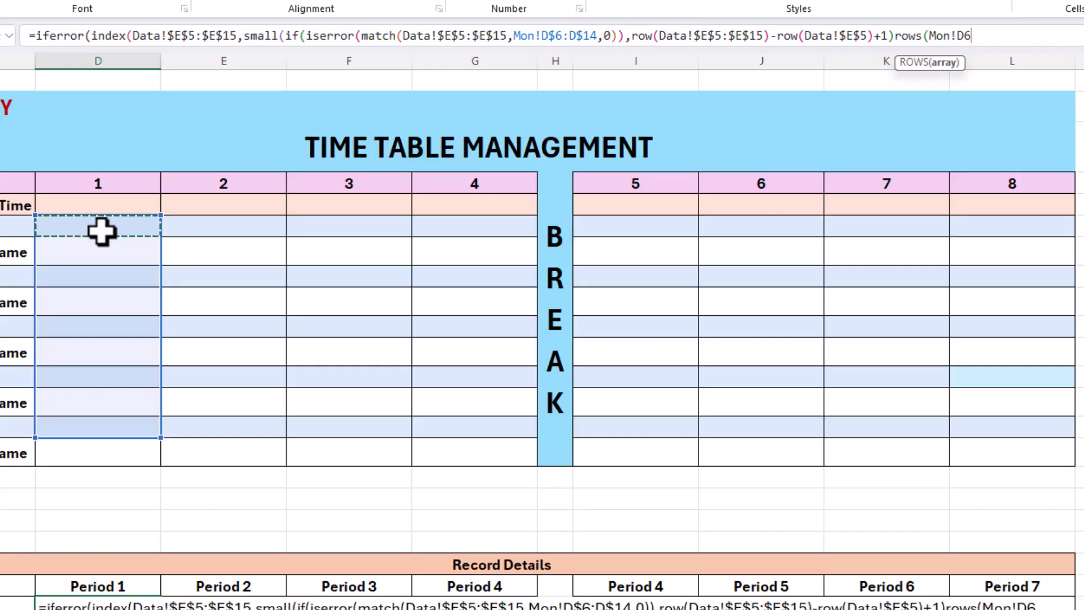
pyautogui.write(':')
pyautogui.click(102, 231)
pyautogui.press('F4')
pyautogui.hotkey('ctrl', 'z')
pyautogui.write(')')
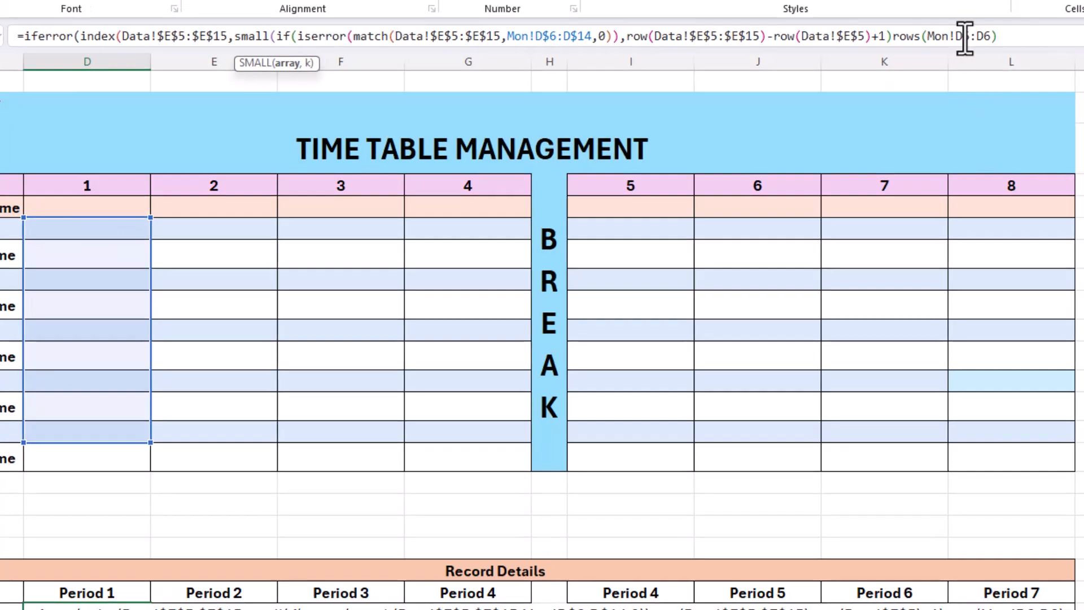
# Step: Make the first ROWS reference absolute as Mon!$D$6:D6, and end the formula so far with two more closing brackets and a comma
pyautogui.click(965, 37)
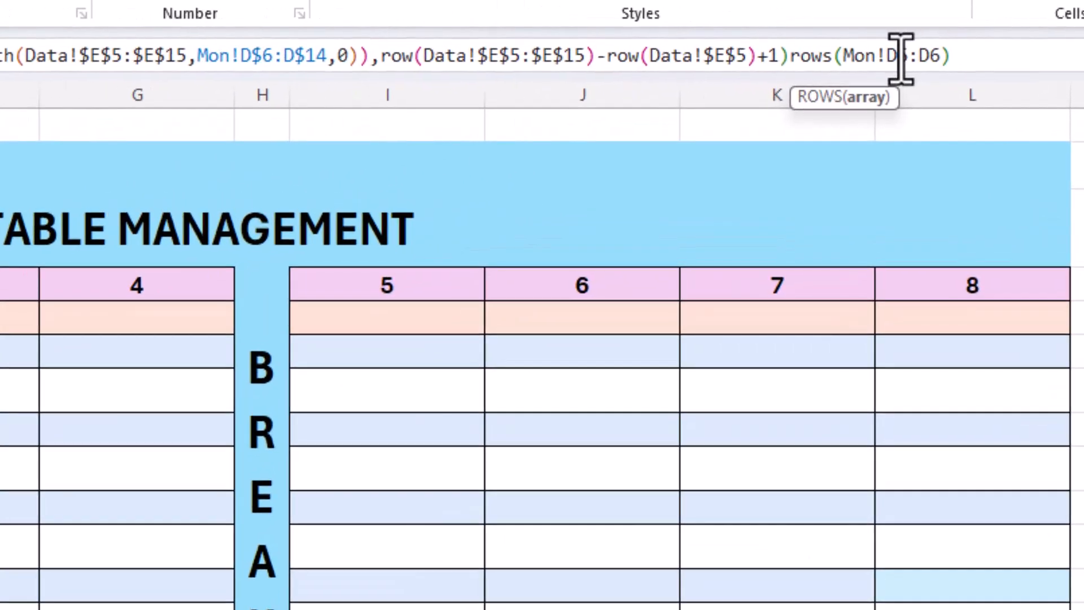
pyautogui.press('F4')
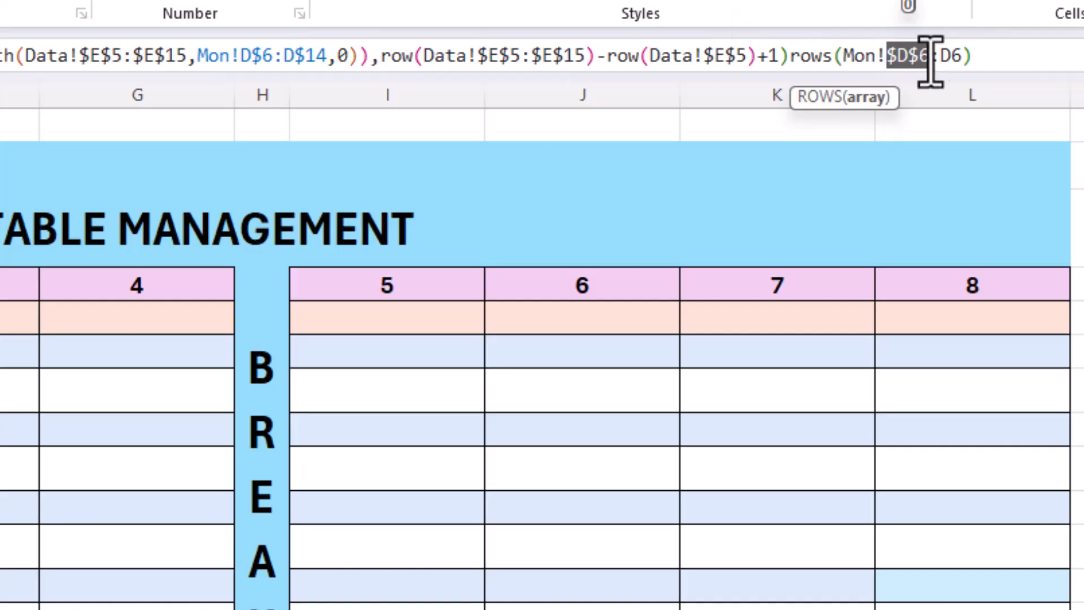
pyautogui.click(983, 56)
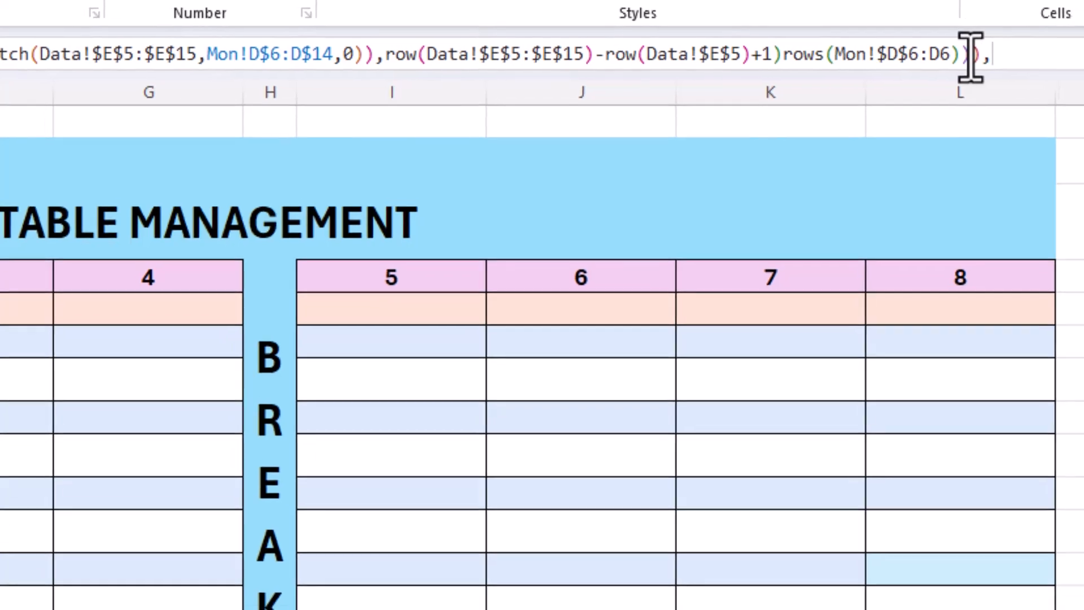
# Step: Finish IFERROR with an empty-string fallback, insert the missing comma before rows(Mon!$D$6:D6), and enter the formula
pyautogui.write(')')
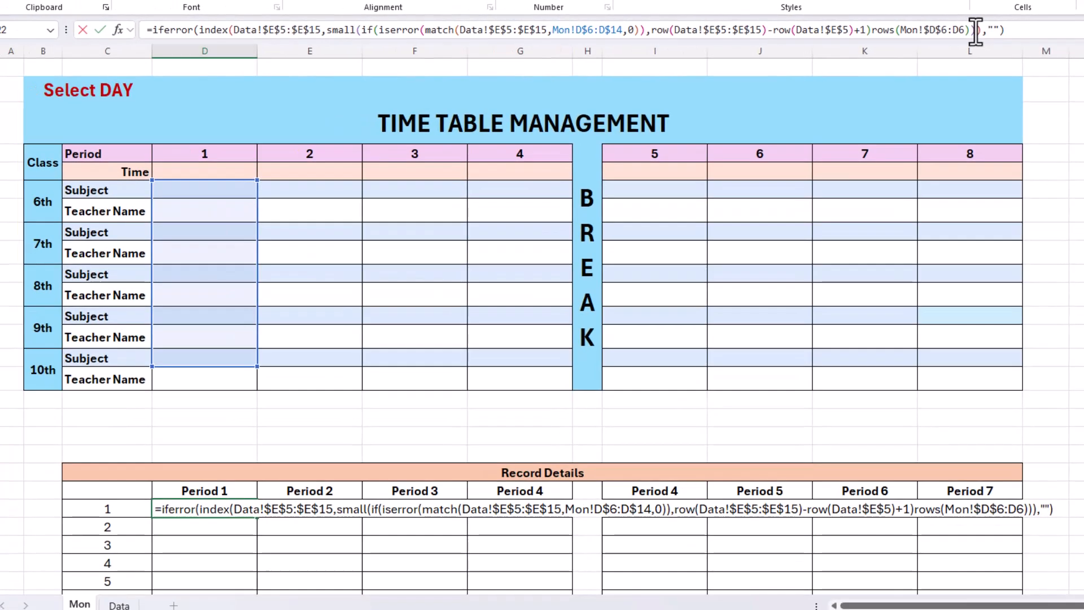
pyautogui.press('Return')
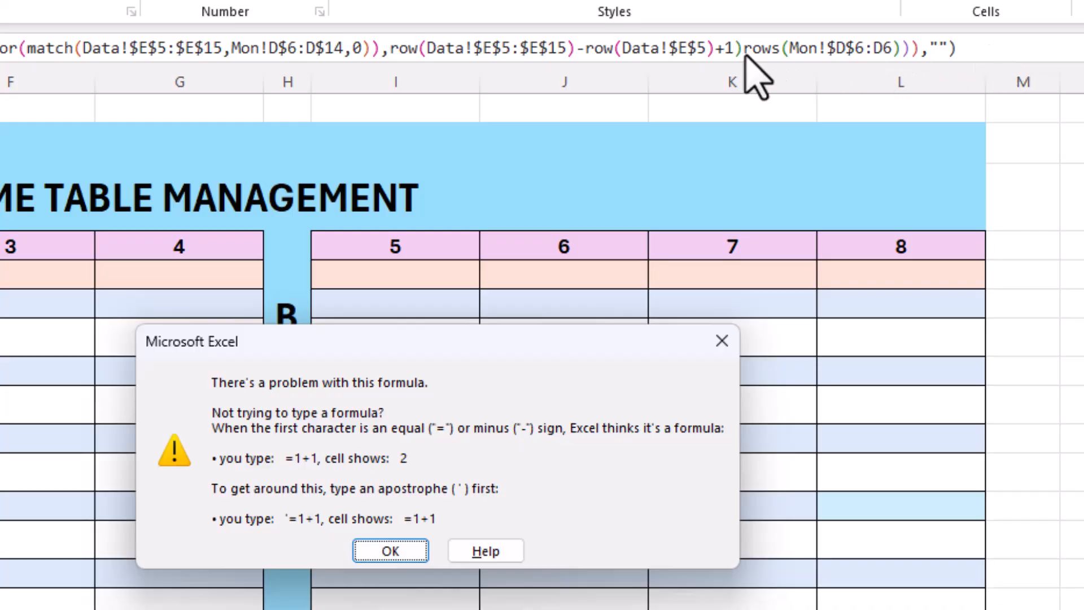
pyautogui.click(404, 553)
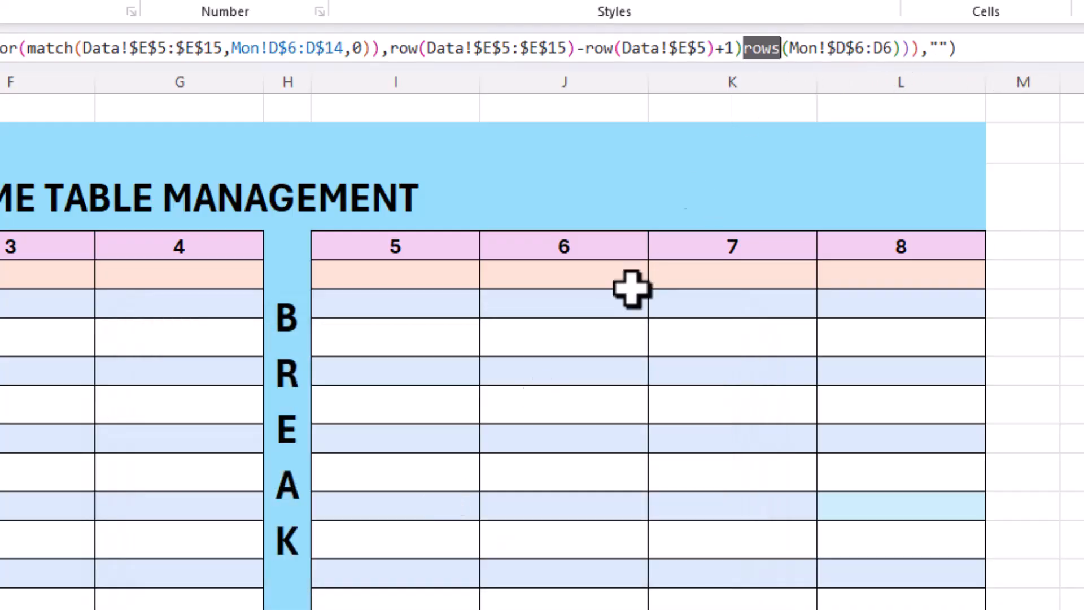
pyautogui.click(737, 50)
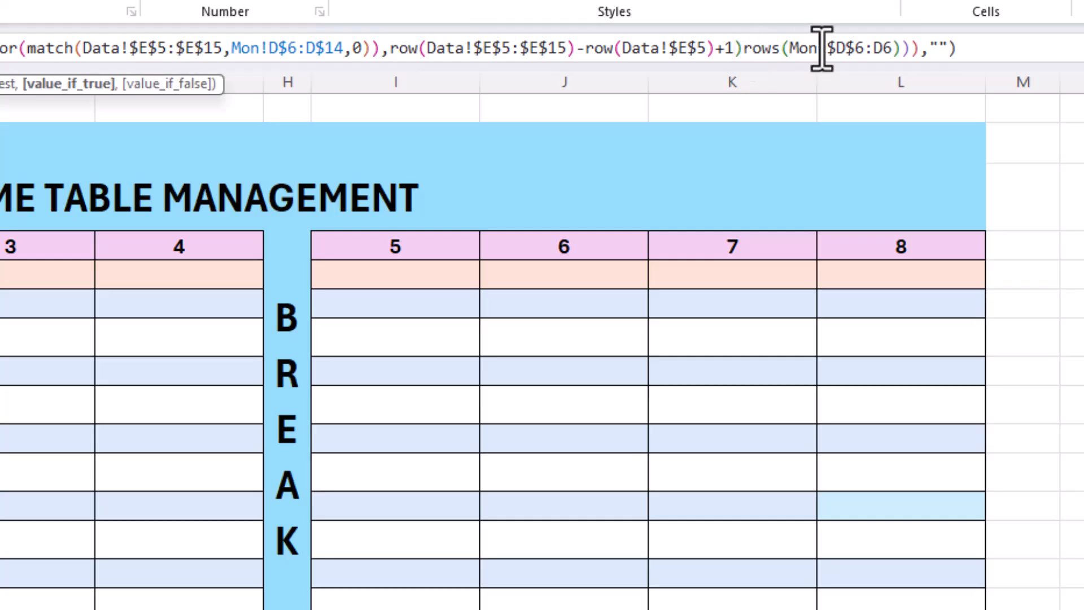
pyautogui.click(746, 52)
pyautogui.write(',')
pyautogui.press('Return')
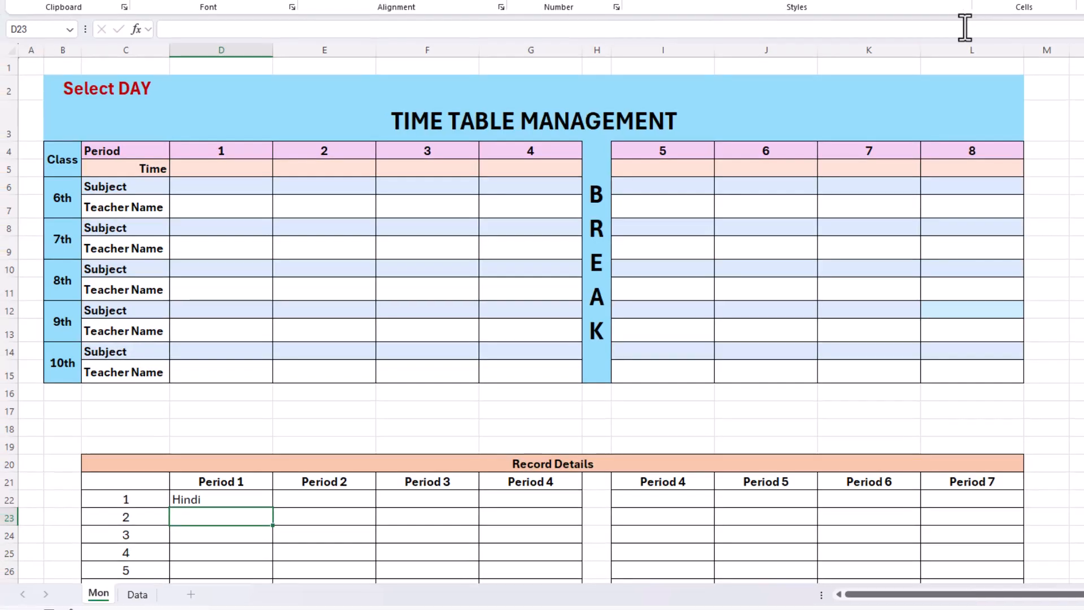
# Step: Fill the Period 1 subject formula down from record row 1 to row 11
pyautogui.scroll(-2, 389, 370)
pyautogui.click(247, 392)
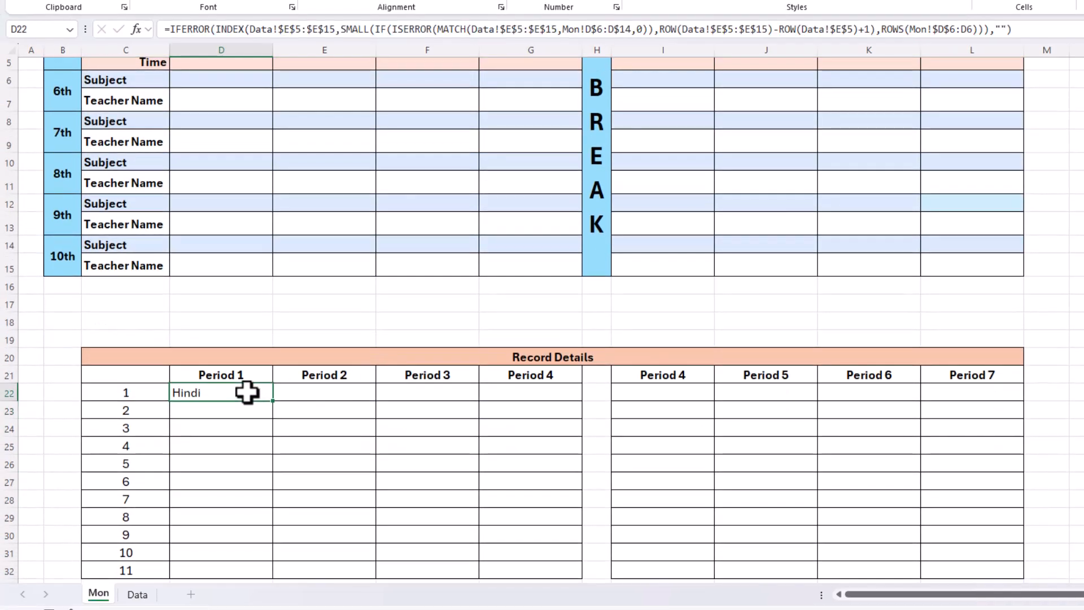
pyautogui.scroll(-1, 247, 392)
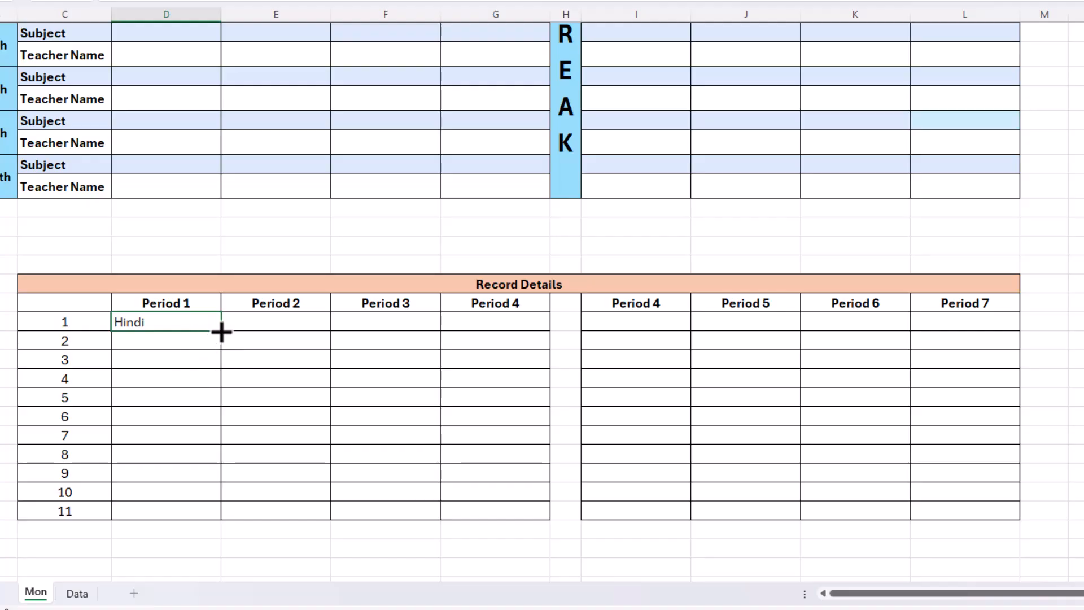
pyautogui.moveTo(221, 332); pyautogui.dragTo(213, 511)
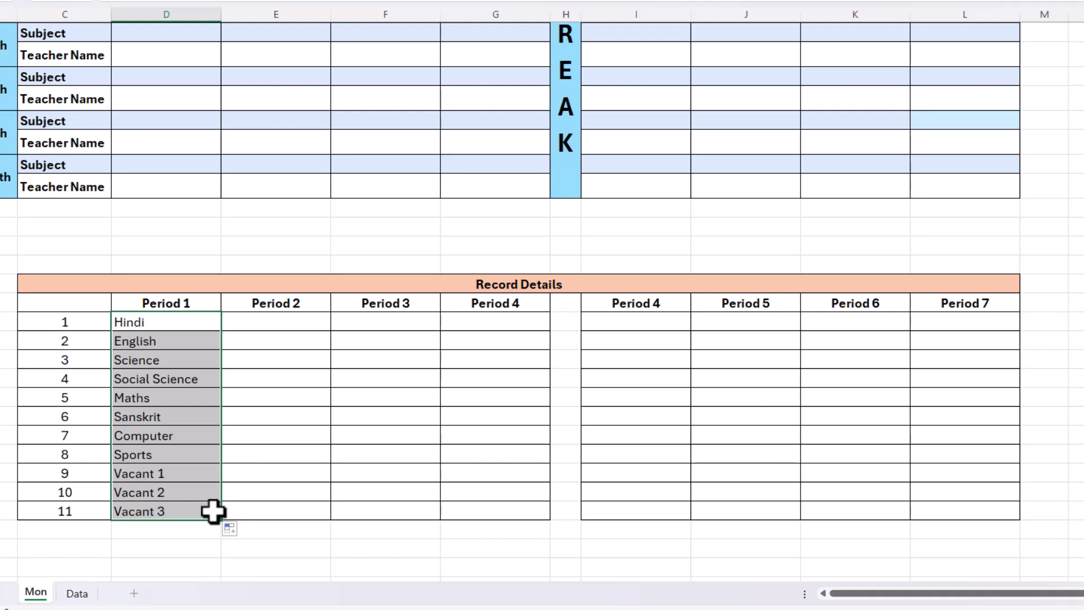
# Step: Re-enter the first Period 1 record formula as an array formula and fill it through row 11 across Periods 1 to 4
pyautogui.click(177, 325)
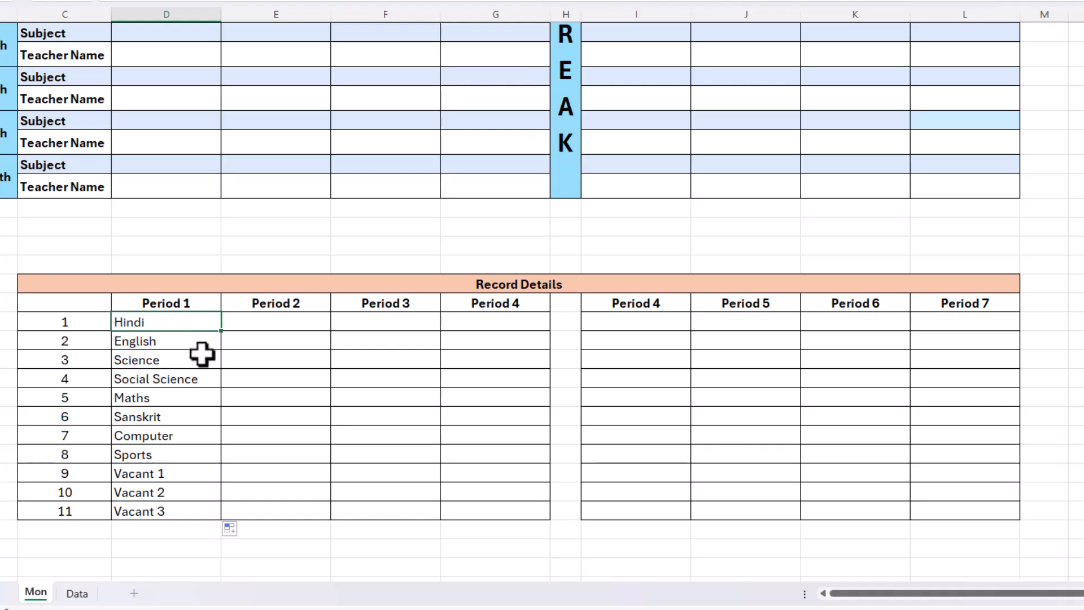
pyautogui.press('F2')
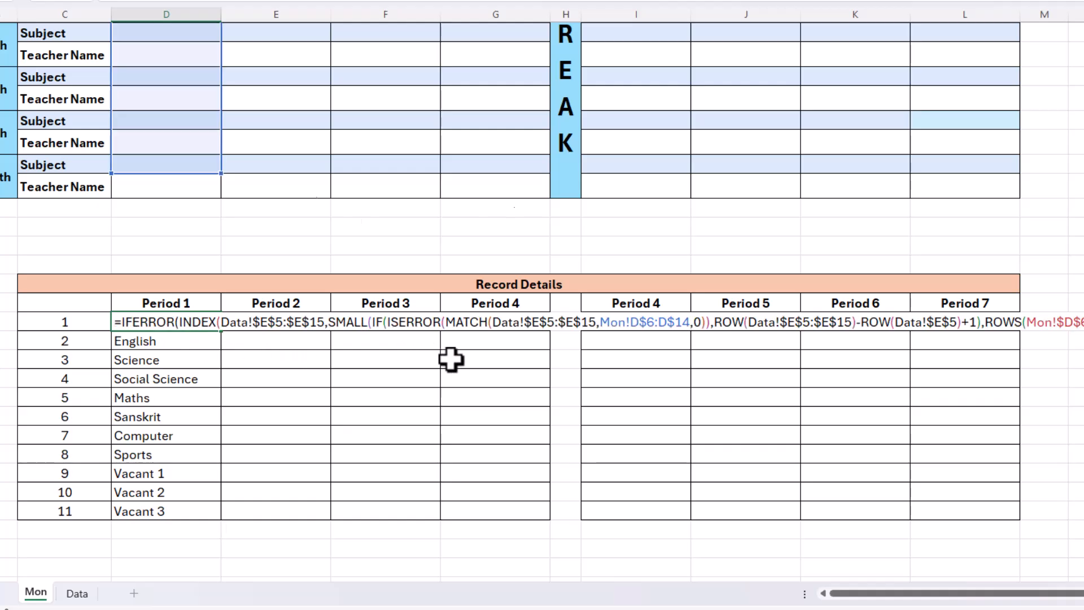
pyautogui.hotkey('ctrl', 'shift', 'Return')
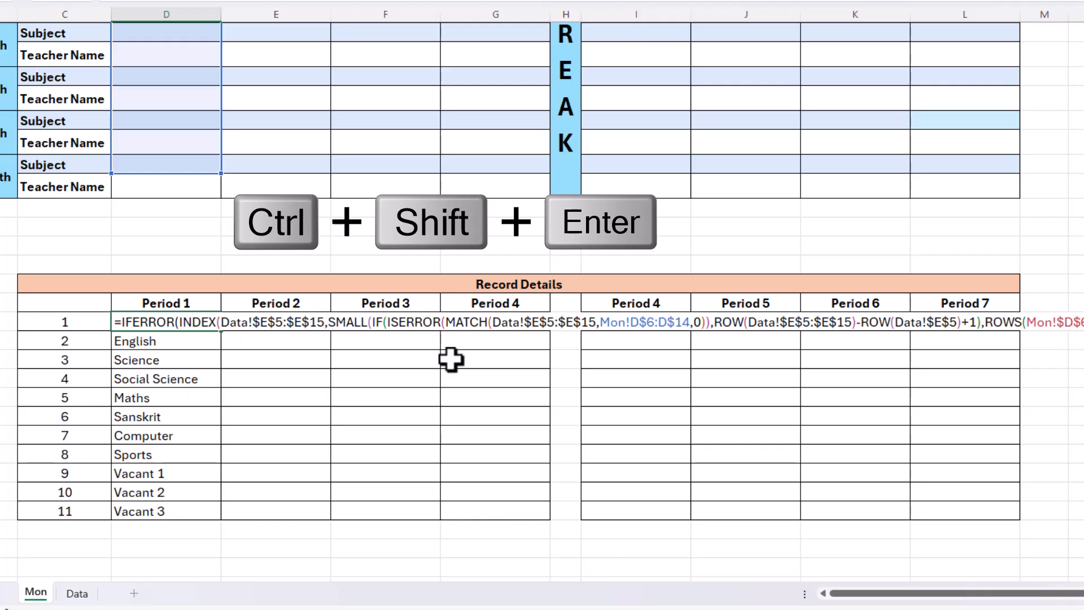
pyautogui.hotkey('ctrl', 'shift', 'Return')
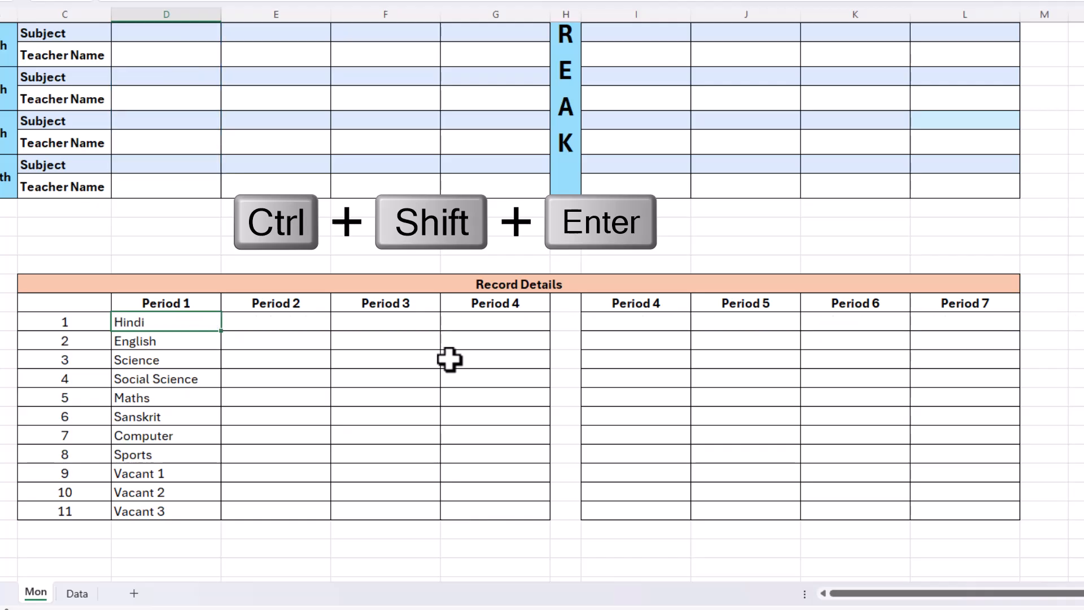
pyautogui.moveTo(223, 332); pyautogui.dragTo(518, 518)
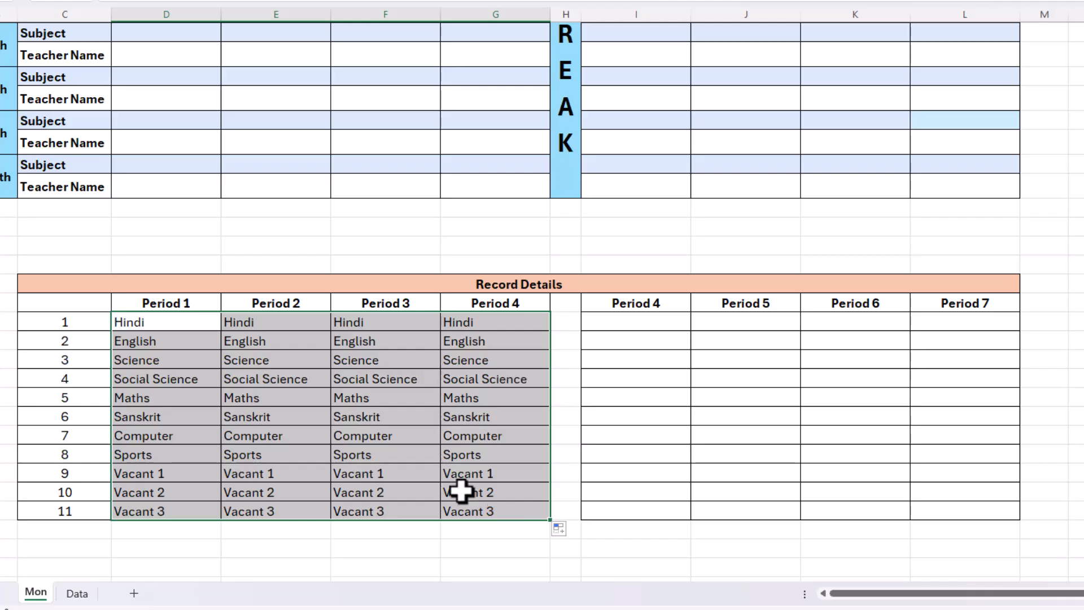
# Step: Check the column references in the Period 1 to 3 formulas and copy the array formula into the four Record Details columns after the break
pyautogui.click(179, 322)
pyautogui.scroll(1, 180, 341)
pyautogui.scroll(2, 180, 344)
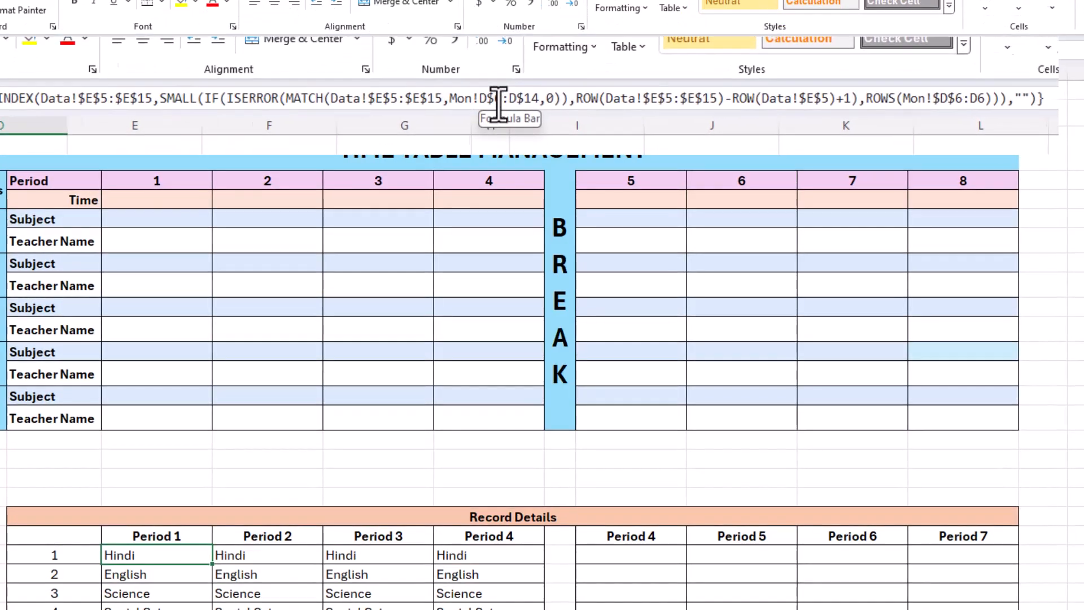
pyautogui.click(256, 558)
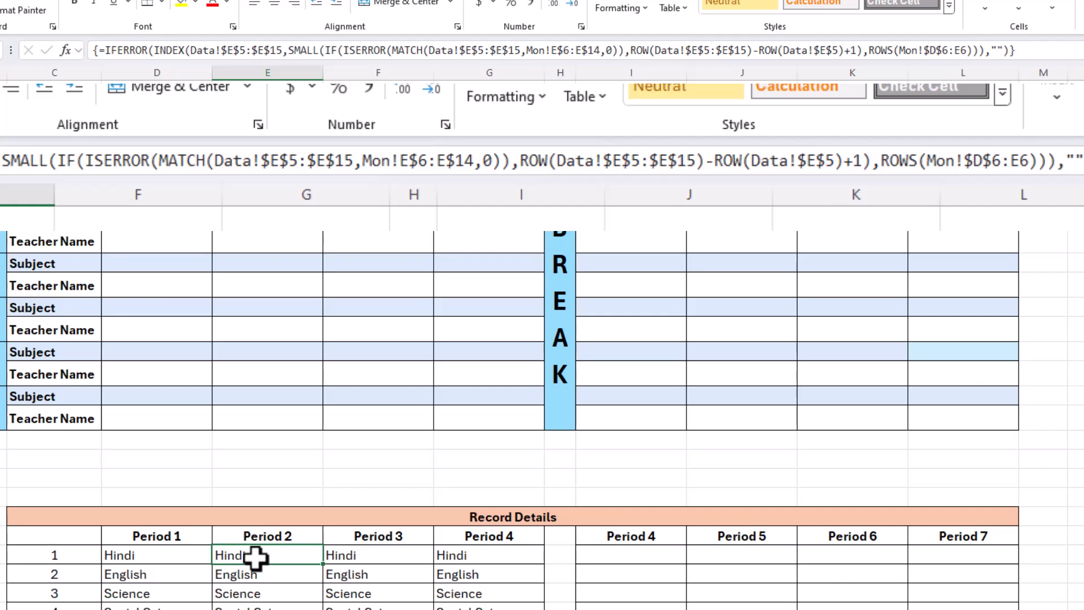
pyautogui.click(337, 556)
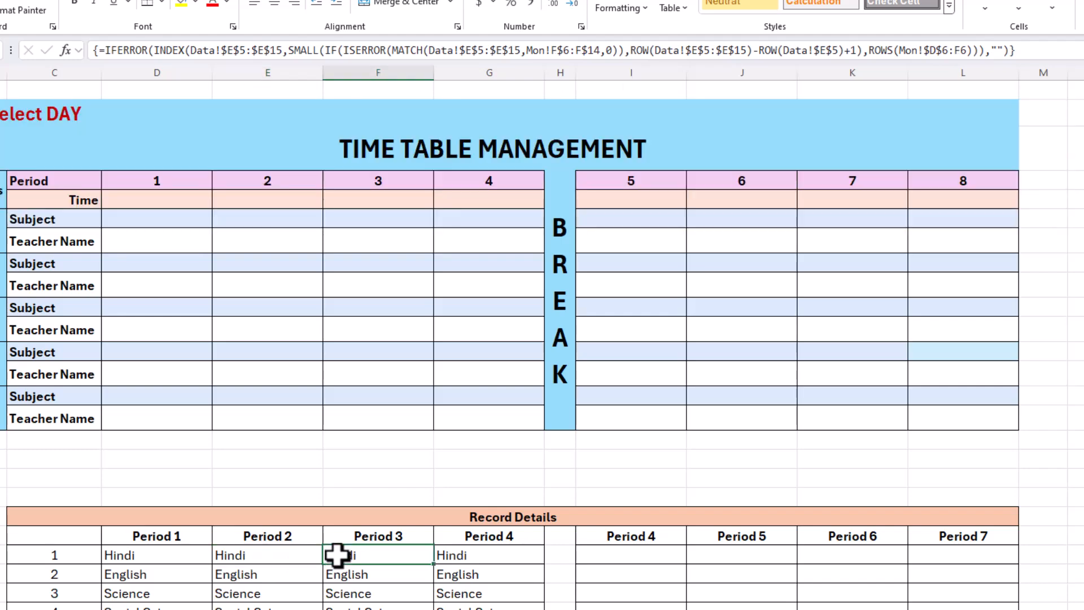
pyautogui.scroll(-2, 337, 556)
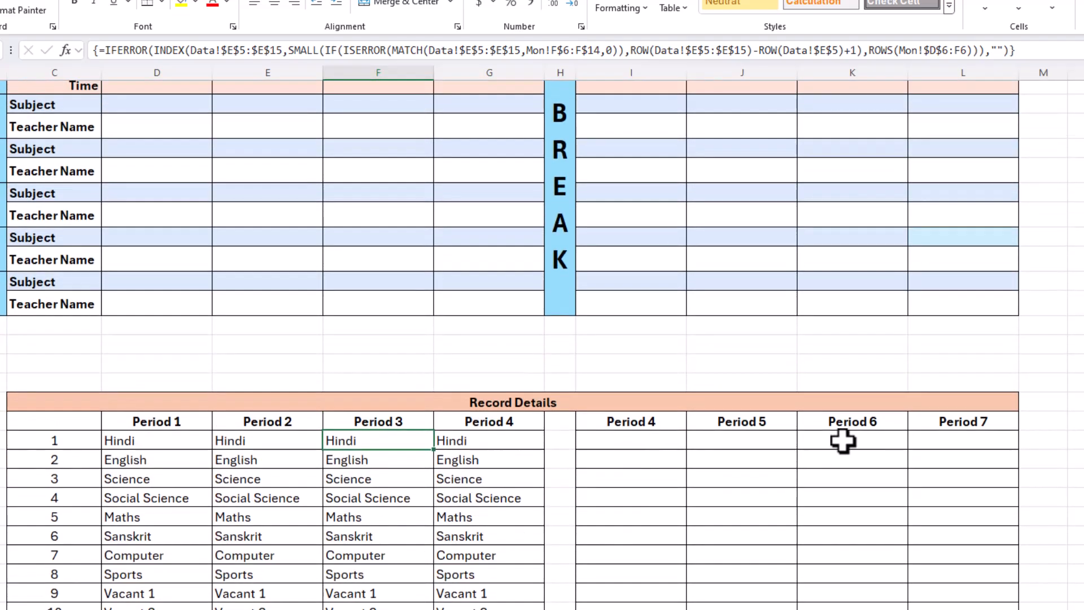
pyautogui.click(650, 443)
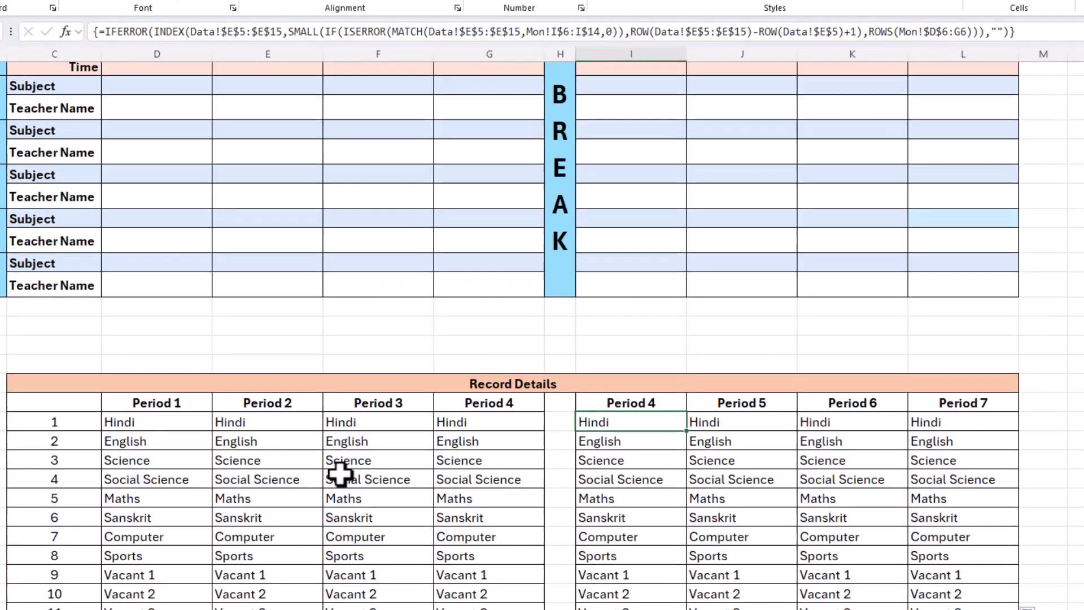
pyautogui.click(341, 493)
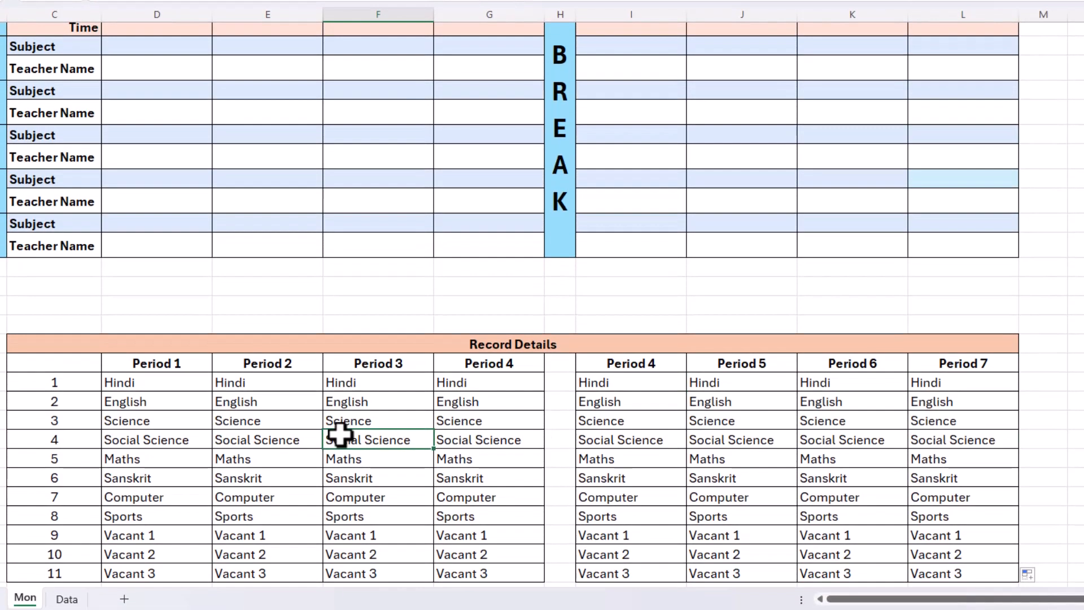
pyautogui.click(195, 386)
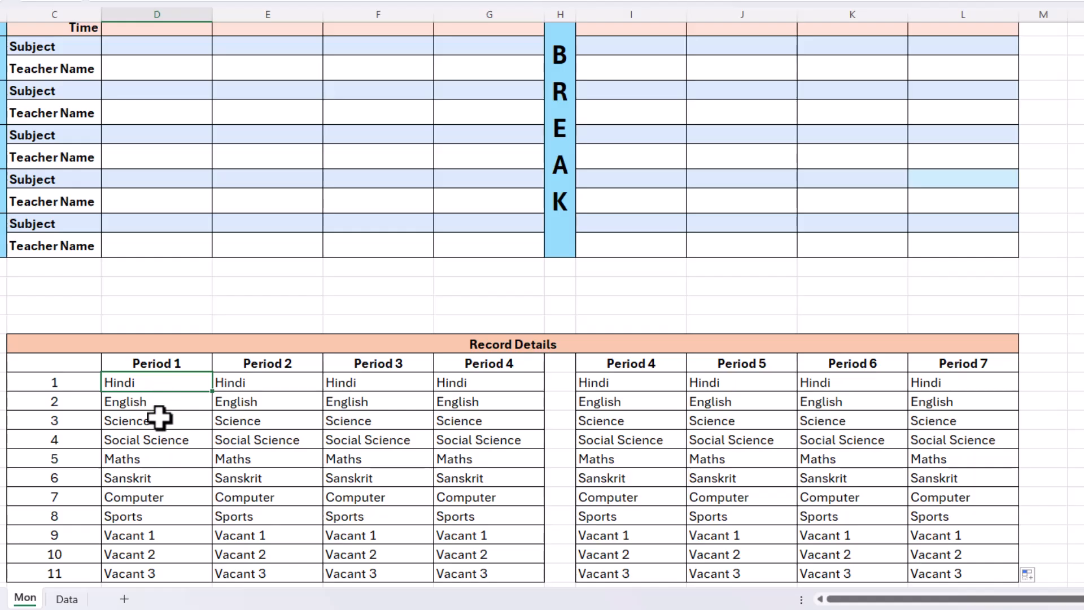
pyautogui.click(165, 442)
pyautogui.click(174, 459)
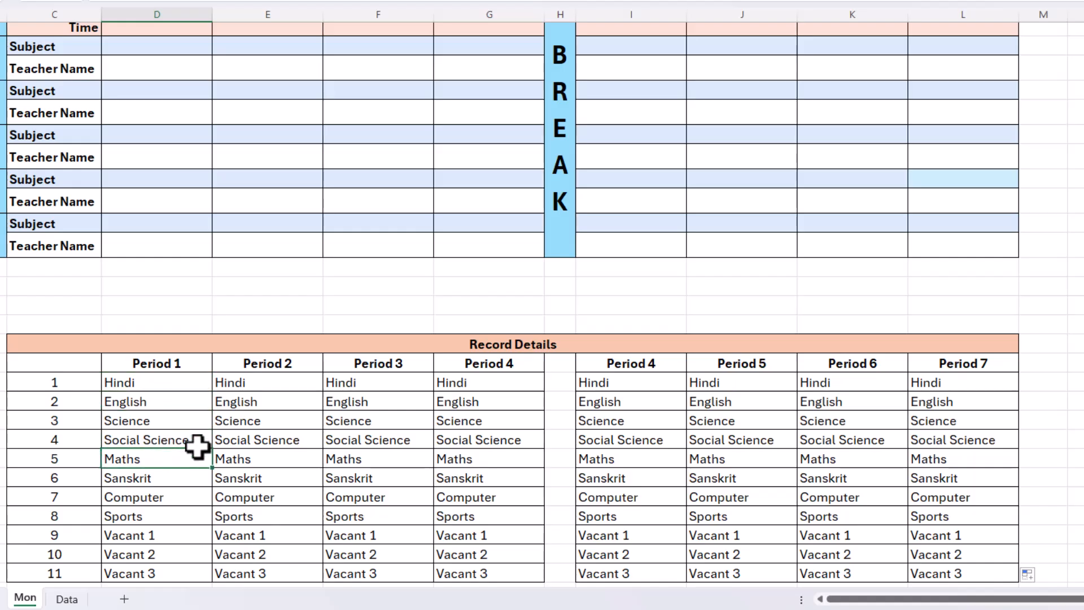
pyautogui.click(252, 403)
pyautogui.click(258, 436)
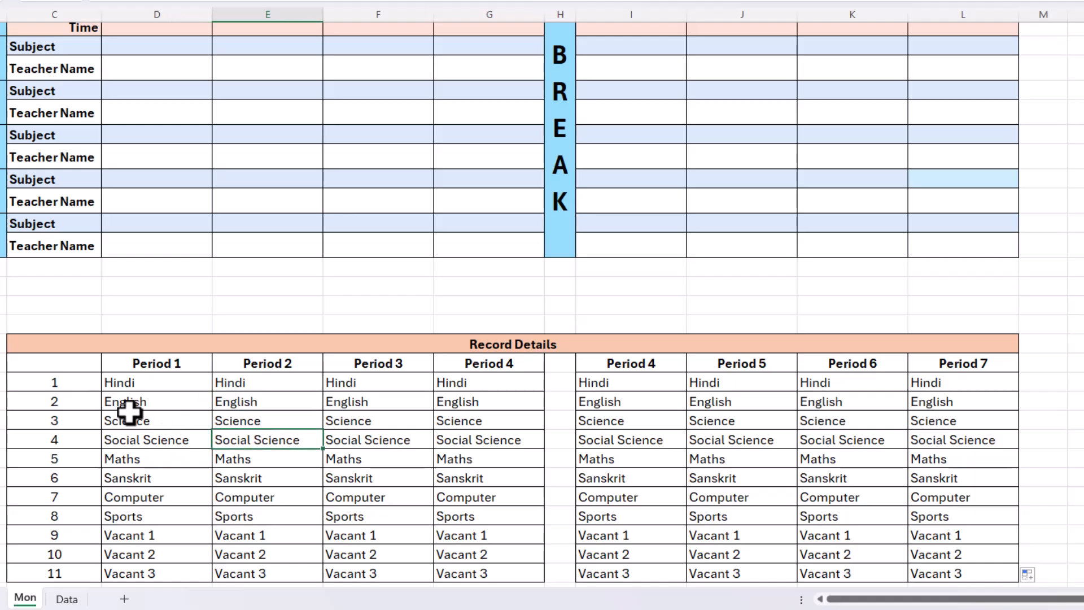
pyautogui.scroll(1, 129, 412)
pyautogui.scroll(-1, 129, 412)
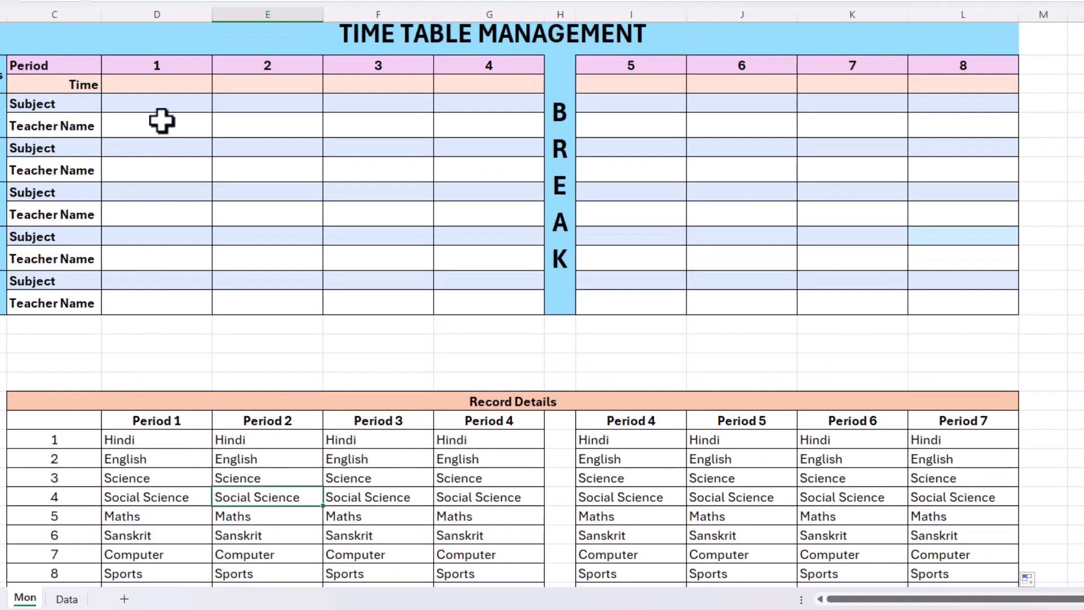
# Step: Set up List data validation for the five Subject cells of Period 1, from 6th to 10th class
pyautogui.click(159, 104)
pyautogui.keyDown('ctrl'); pyautogui.click(156, 146); pyautogui.keyUp('ctrl')
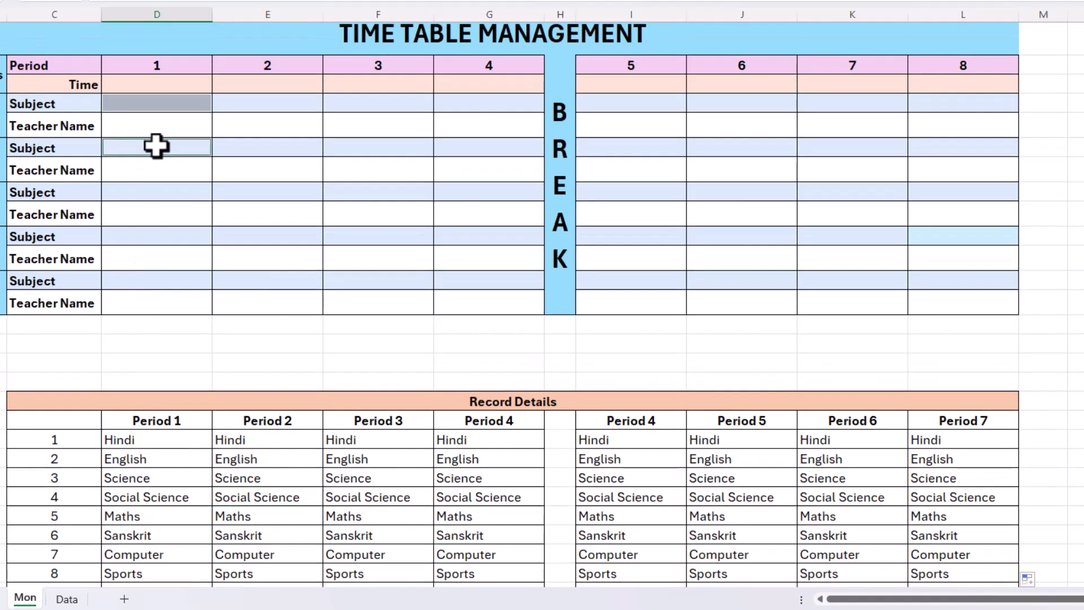
pyautogui.keyDown('ctrl'); pyautogui.click(156, 192); pyautogui.keyUp('ctrl')
pyautogui.keyDown('ctrl'); pyautogui.click(156, 237); pyautogui.keyUp('ctrl')
pyautogui.keyDown('ctrl'); pyautogui.click(159, 280); pyautogui.keyUp('ctrl')
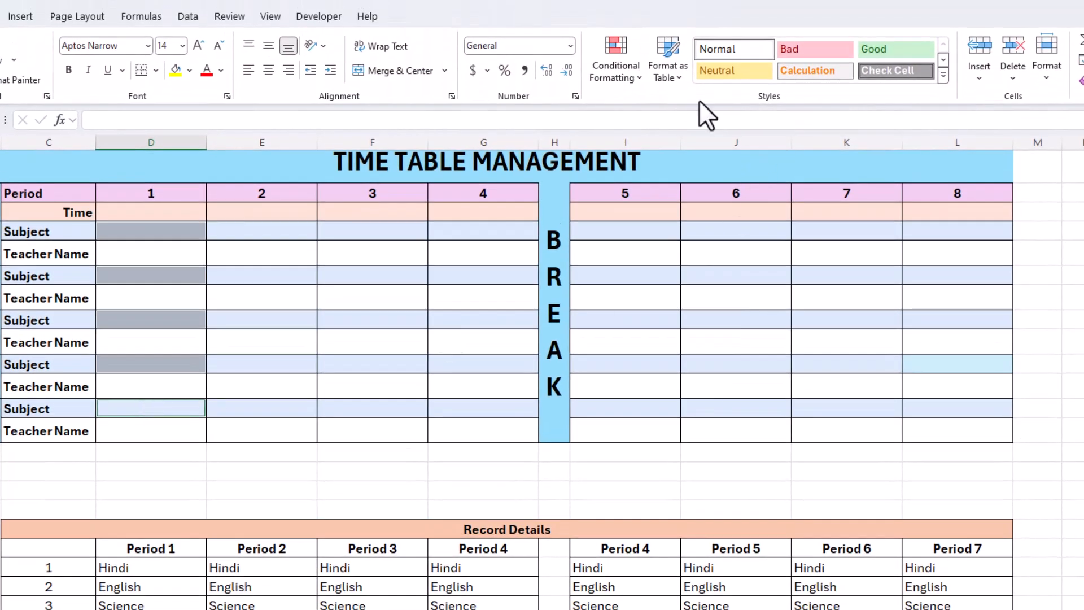
pyautogui.click(187, 17)
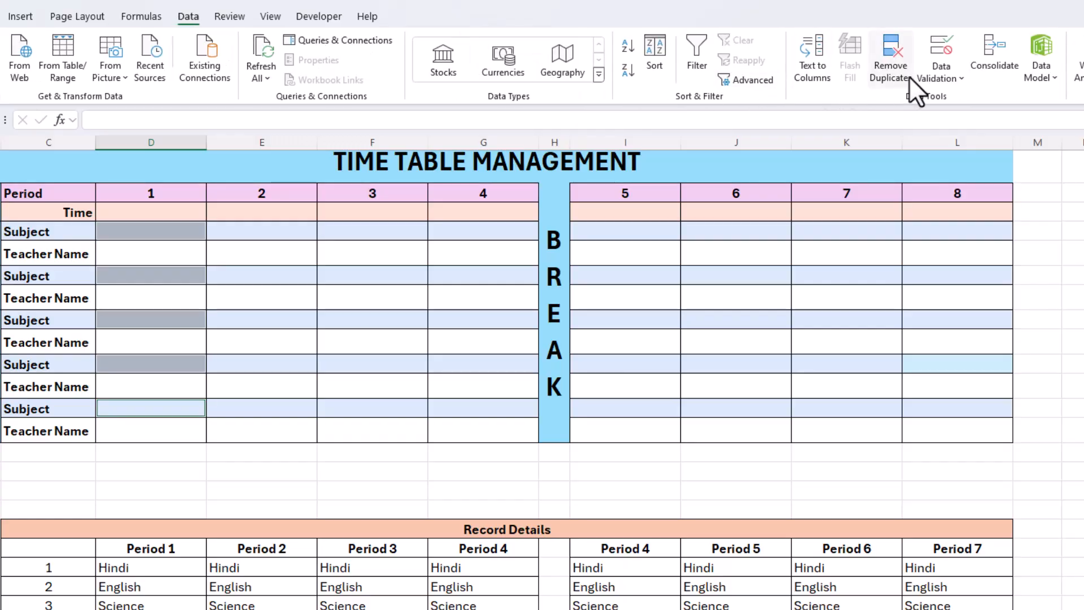
pyautogui.click(937, 75)
pyautogui.click(956, 103)
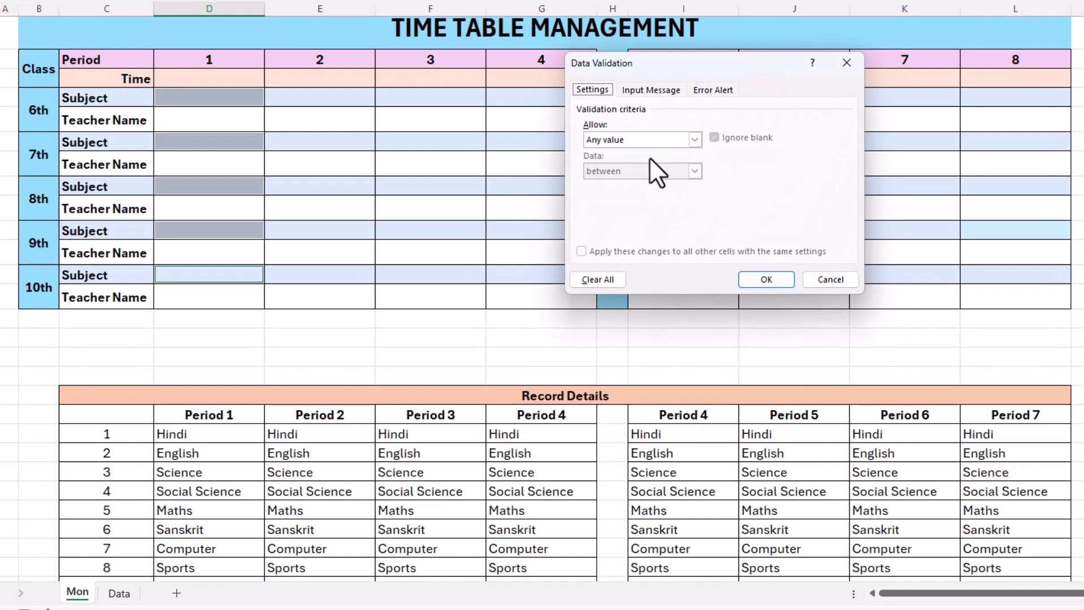
pyautogui.click(592, 269)
pyautogui.click(632, 184)
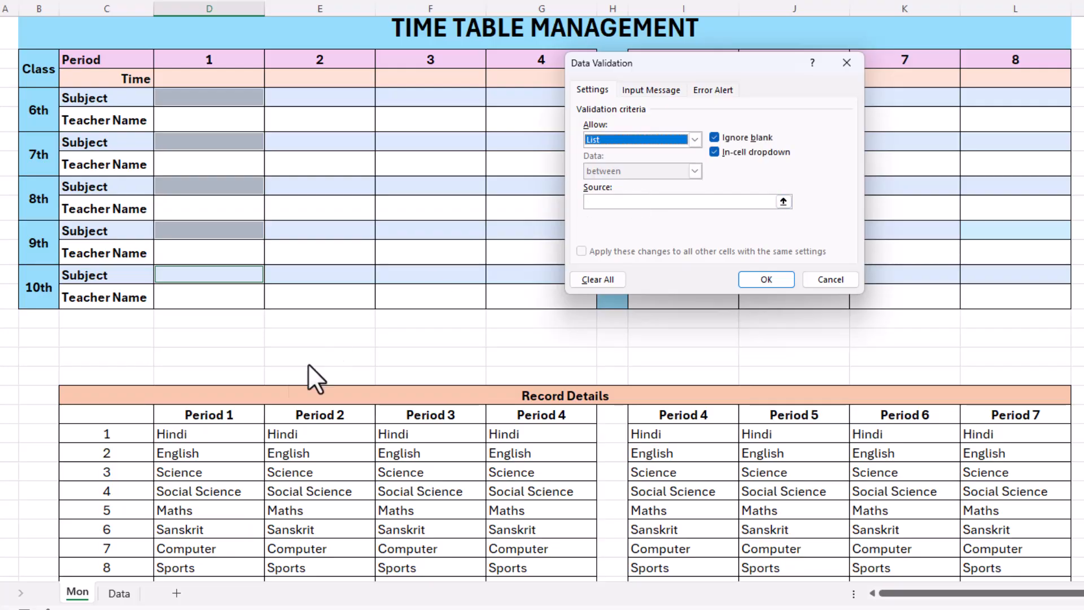
# Step: Use the Period 1 record list =$D$22:$D$32 as the validation source and apply it
pyautogui.click(631, 203)
pyautogui.scroll(-2, 316, 378)
pyautogui.moveTo(220, 322); pyautogui.dragTo(208, 506)
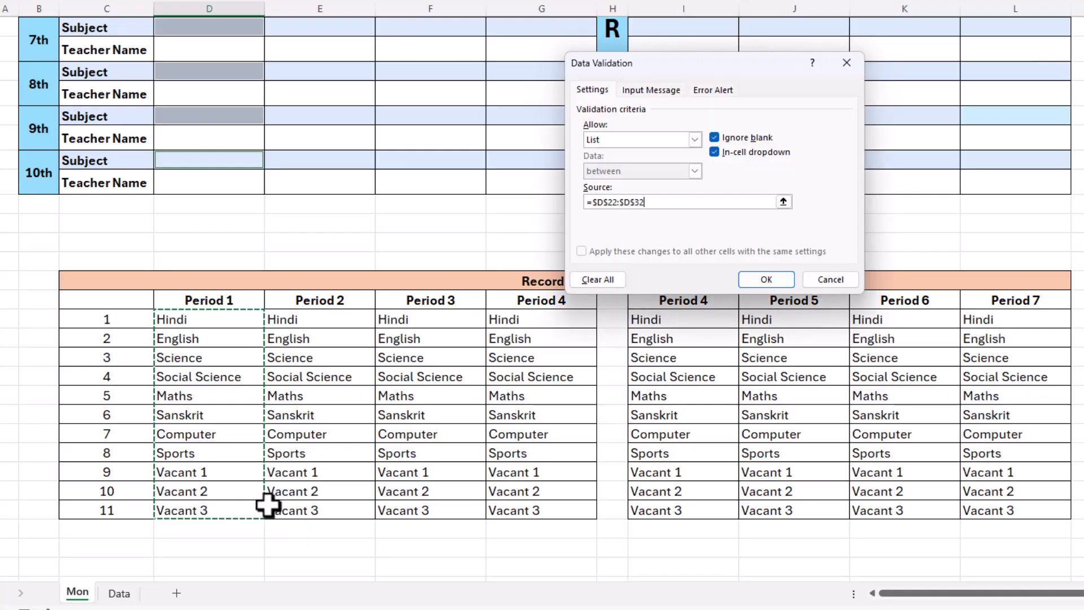
pyautogui.click(782, 281)
# Step: Choose English as the 6th class subject in Period 1 and check the Period 1 record list
pyautogui.scroll(3, 380, 419)
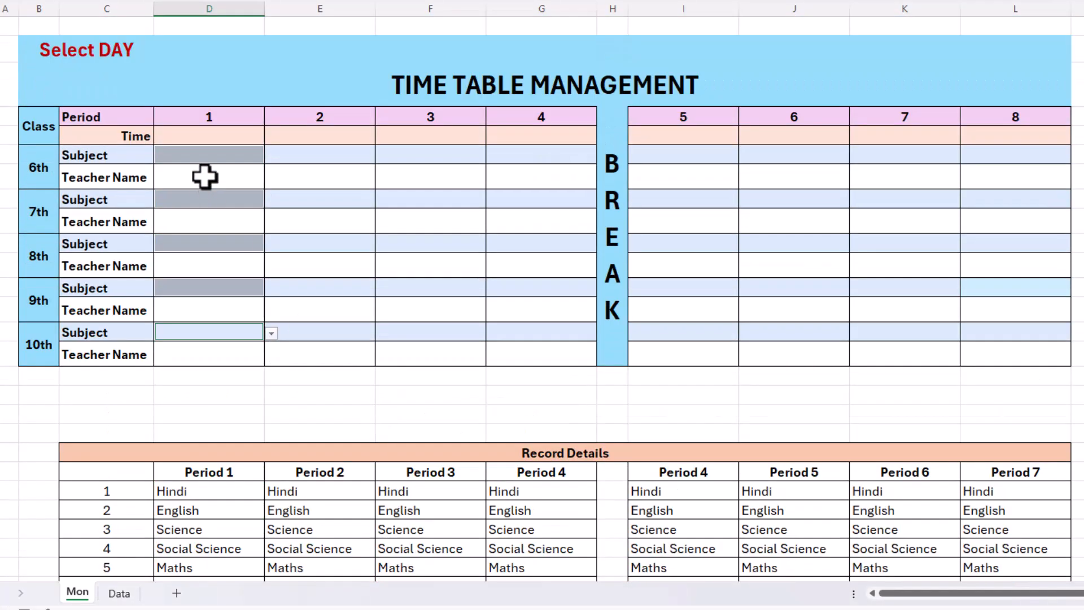
pyautogui.click(229, 155)
pyautogui.click(272, 156)
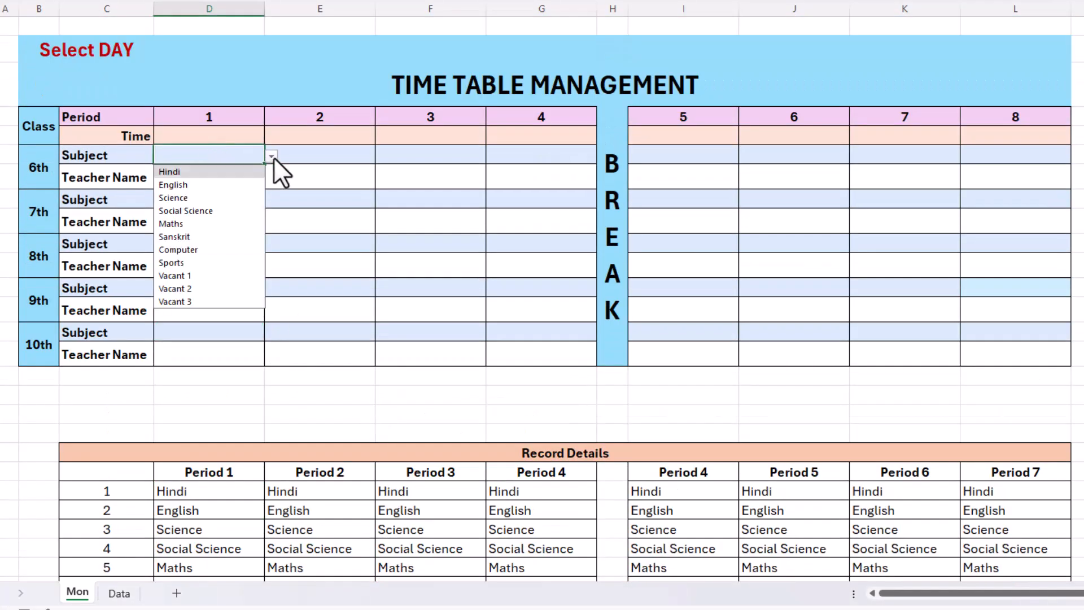
pyautogui.click(226, 186)
pyautogui.scroll(-4, 218, 353)
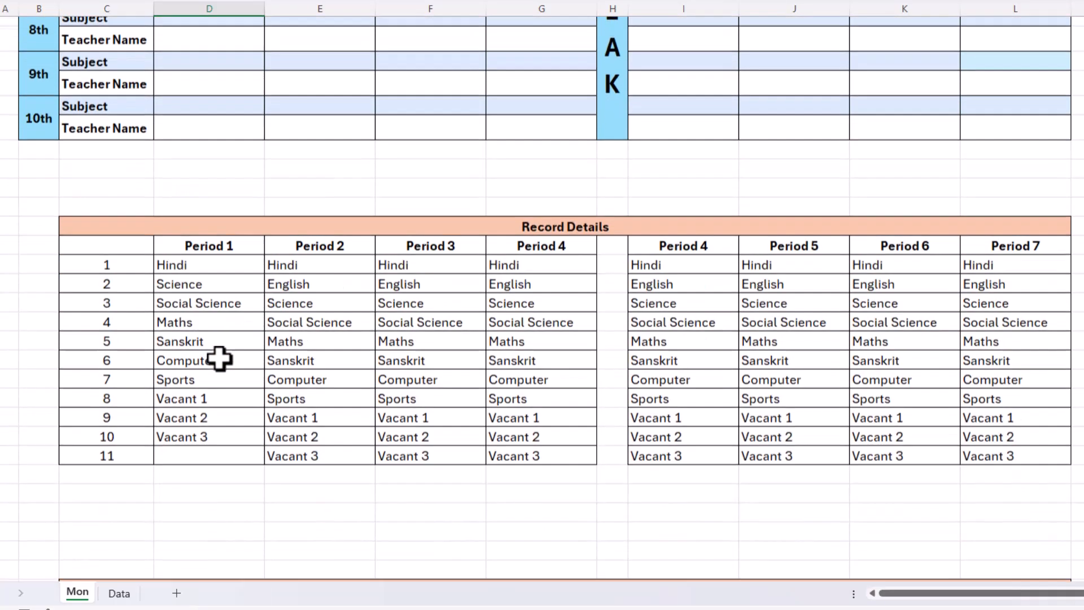
# Step: Choose Hindi as the 7th class subject in Period 1 and review the remaining Period 1 subjects
pyautogui.scroll(4, 191, 389)
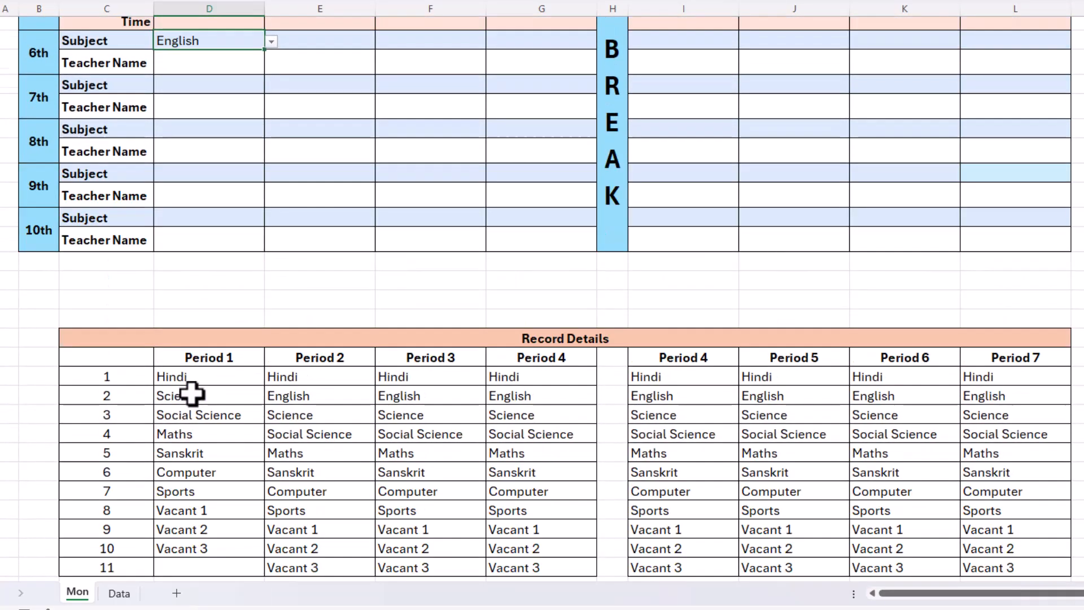
pyautogui.click(257, 144)
pyautogui.click(270, 144)
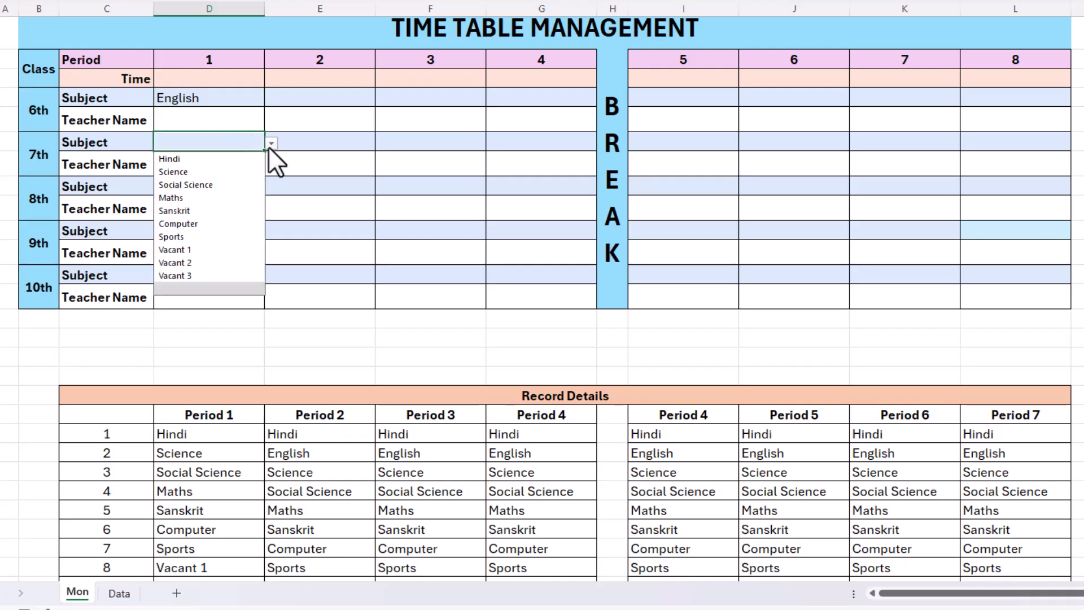
pyautogui.click(225, 159)
pyautogui.scroll(-2, 219, 418)
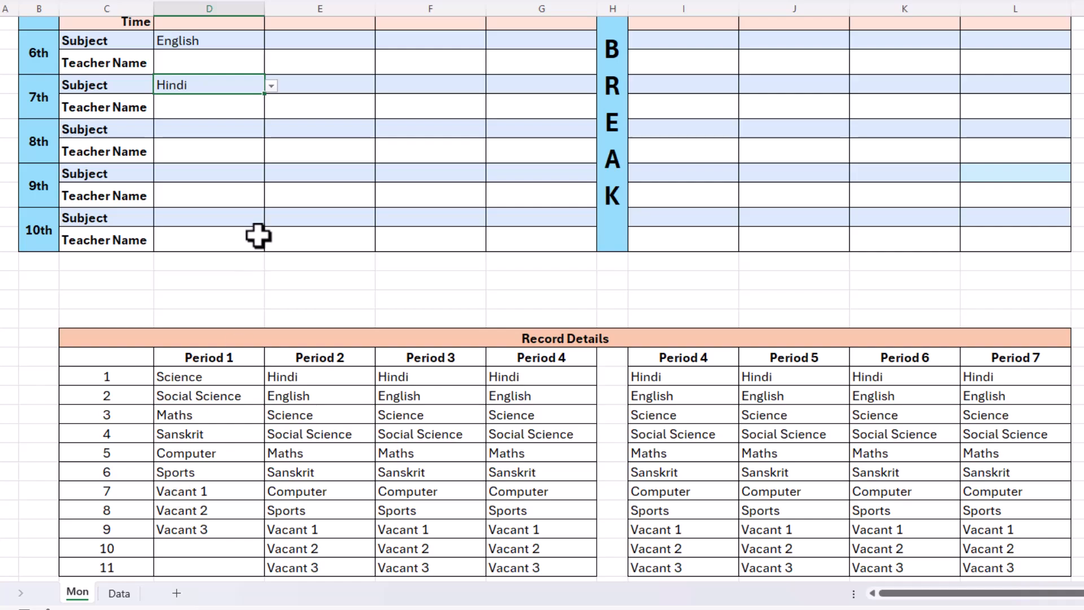
# Step: Examine the subjects offered for 8th class in Period 1 and the teacher and subject tables on the Data sheet
pyautogui.click(252, 128)
pyautogui.click(272, 131)
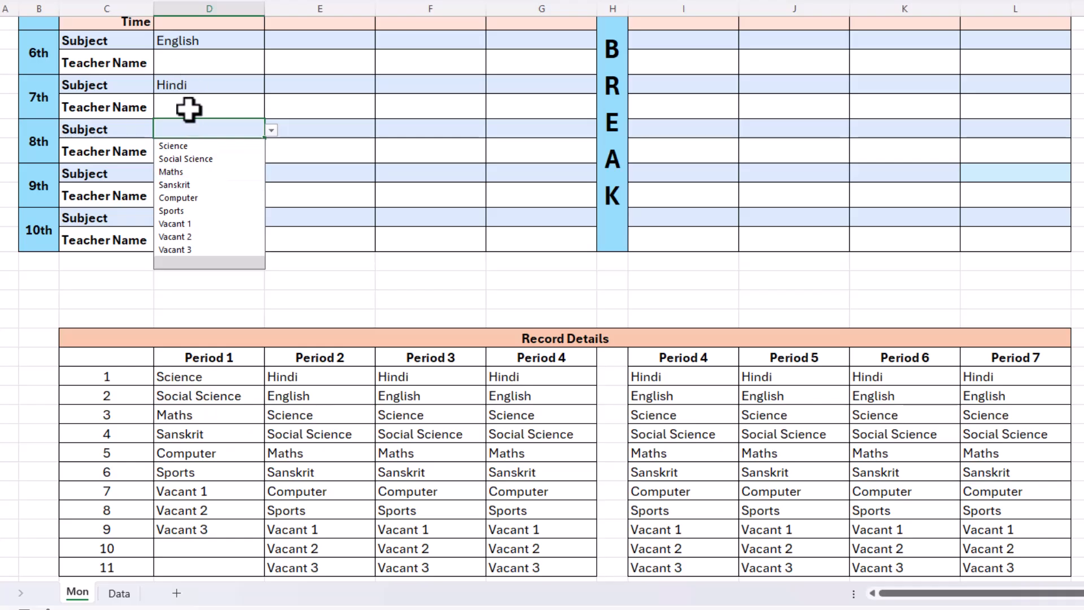
pyautogui.scroll(2, 186, 106)
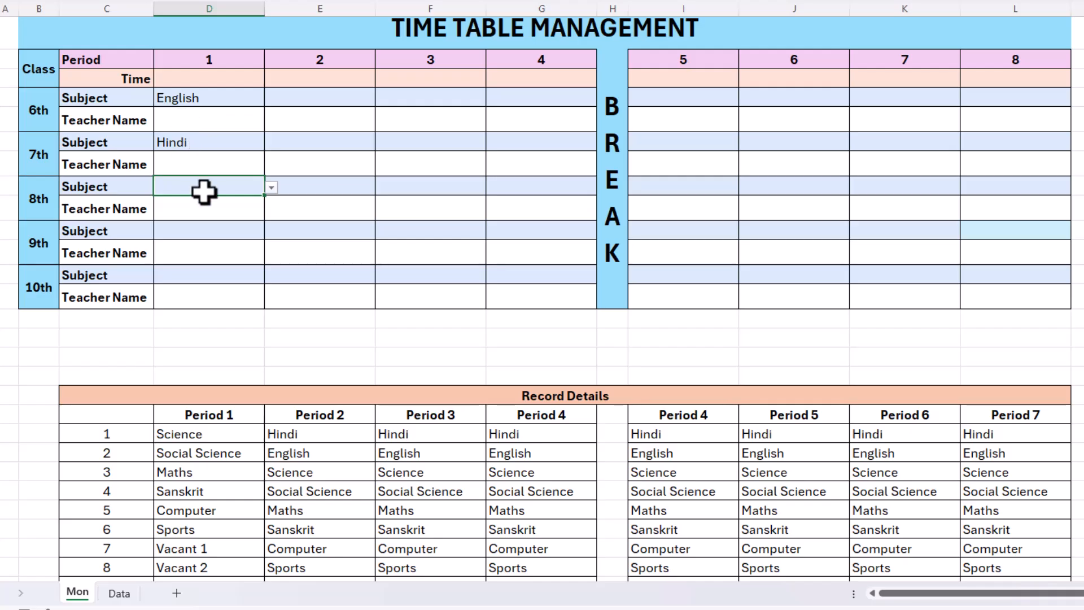
pyautogui.click(119, 593)
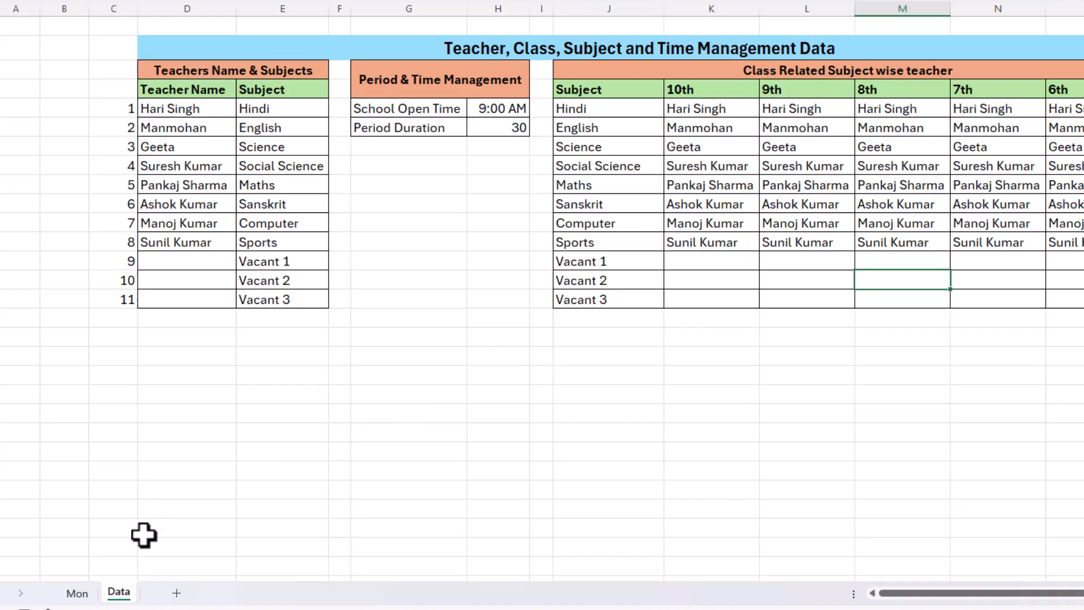
pyautogui.click(78, 593)
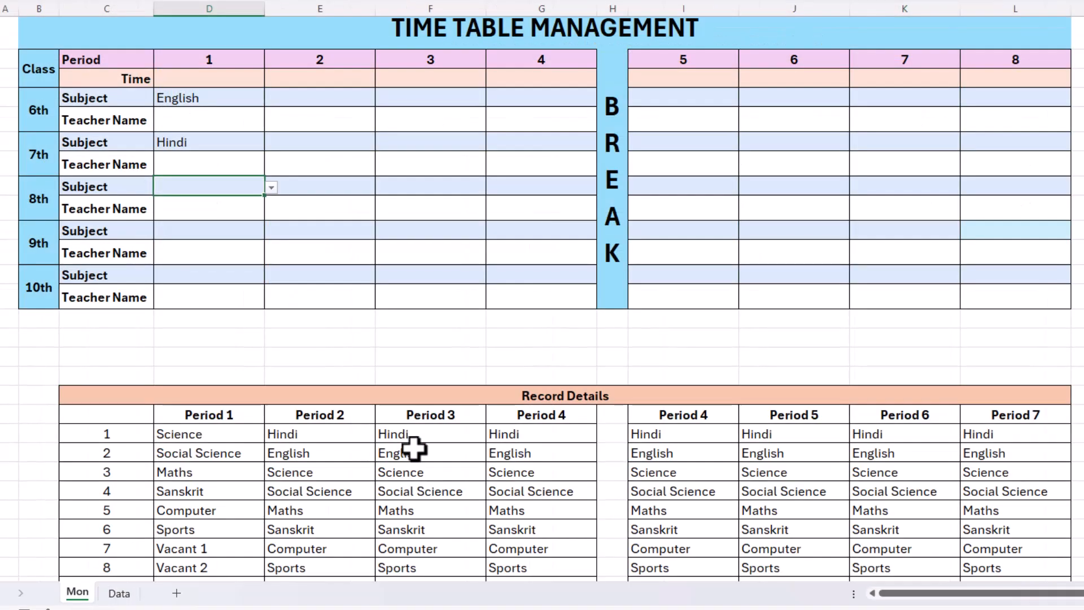
# Step: Set up List data validation for the five Subject cells of Period 2, from 6th to 10th class
pyautogui.scroll(-2, 316, 442)
pyautogui.scroll(3, 289, 418)
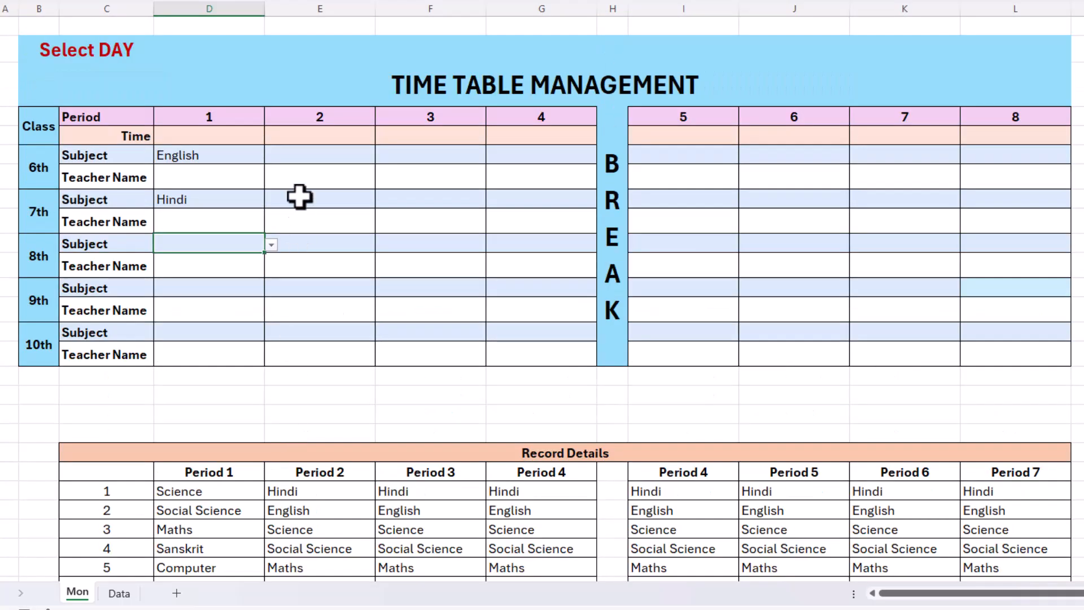
pyautogui.click(308, 157)
pyautogui.keyDown('ctrl'); pyautogui.click(318, 201); pyautogui.keyUp('ctrl')
pyautogui.keyDown('ctrl'); pyautogui.click(316, 242); pyautogui.keyUp('ctrl')
pyautogui.keyDown('ctrl'); pyautogui.click(319, 288); pyautogui.keyUp('ctrl')
pyautogui.keyDown('ctrl'); pyautogui.click(316, 331); pyautogui.keyUp('ctrl')
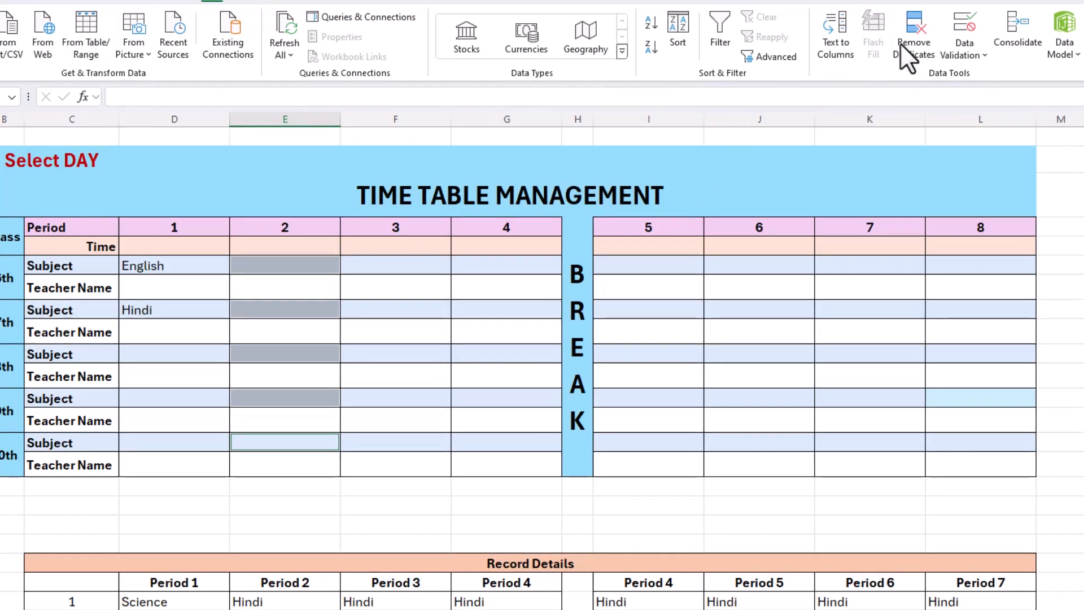
pyautogui.click(967, 47)
pyautogui.click(989, 76)
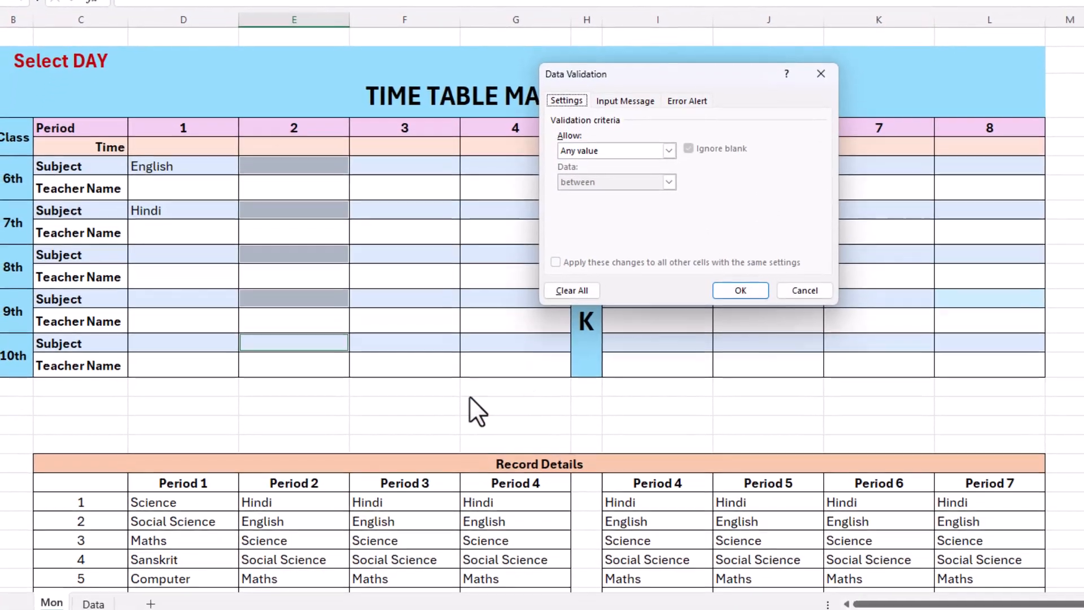
pyautogui.click(650, 123)
pyautogui.click(618, 164)
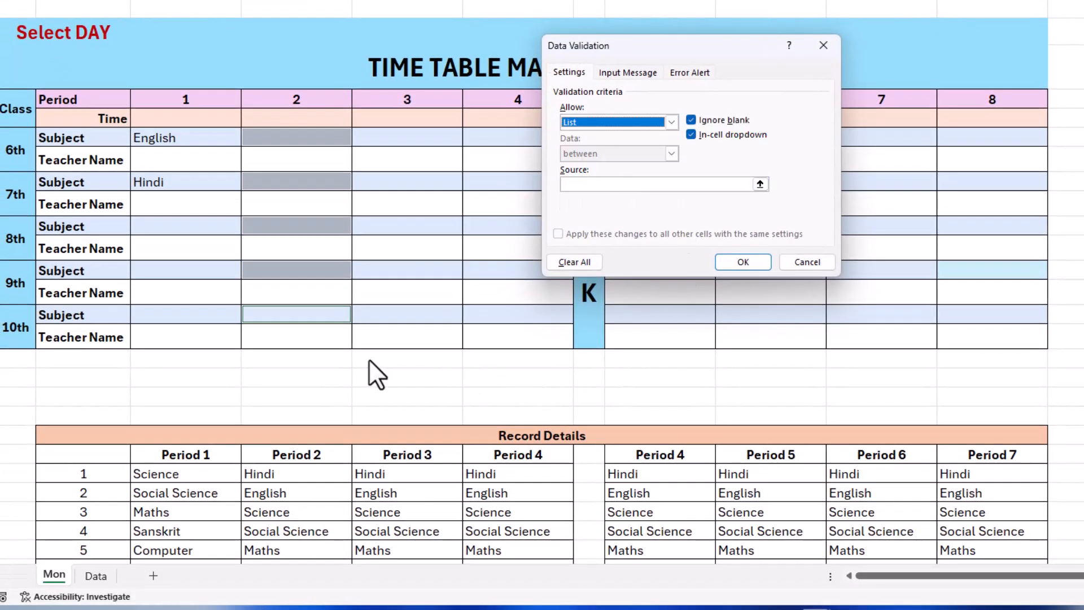
# Step: Use the Period 2 record list =$E$22:$E$32 as the validation source and apply it
pyautogui.click(609, 184)
pyautogui.scroll(-2, 308, 443)
pyautogui.moveTo(299, 359); pyautogui.dragTo(310, 545)
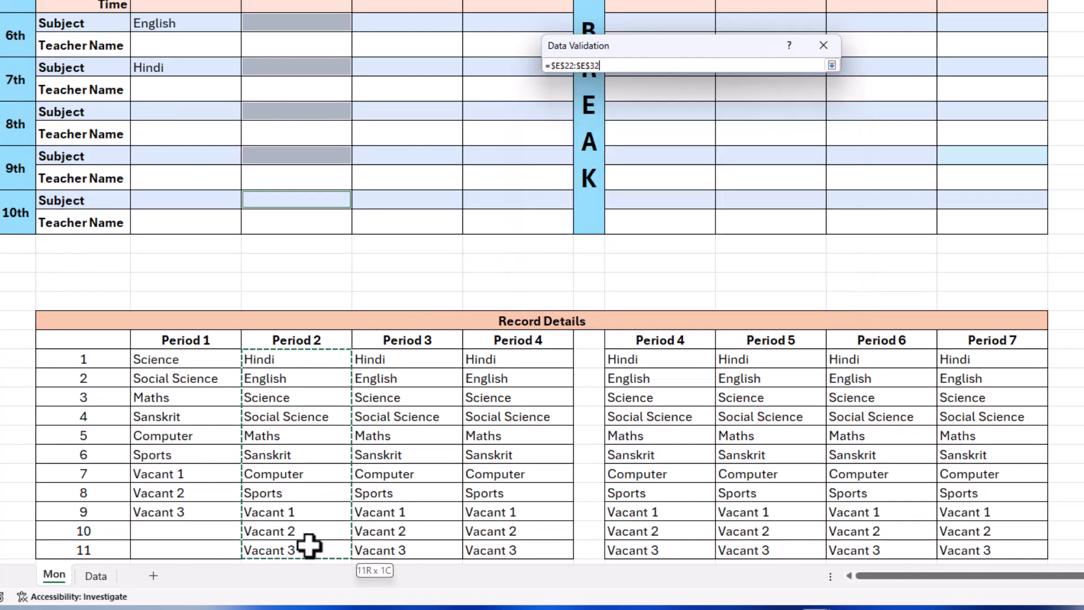
pyautogui.click(744, 263)
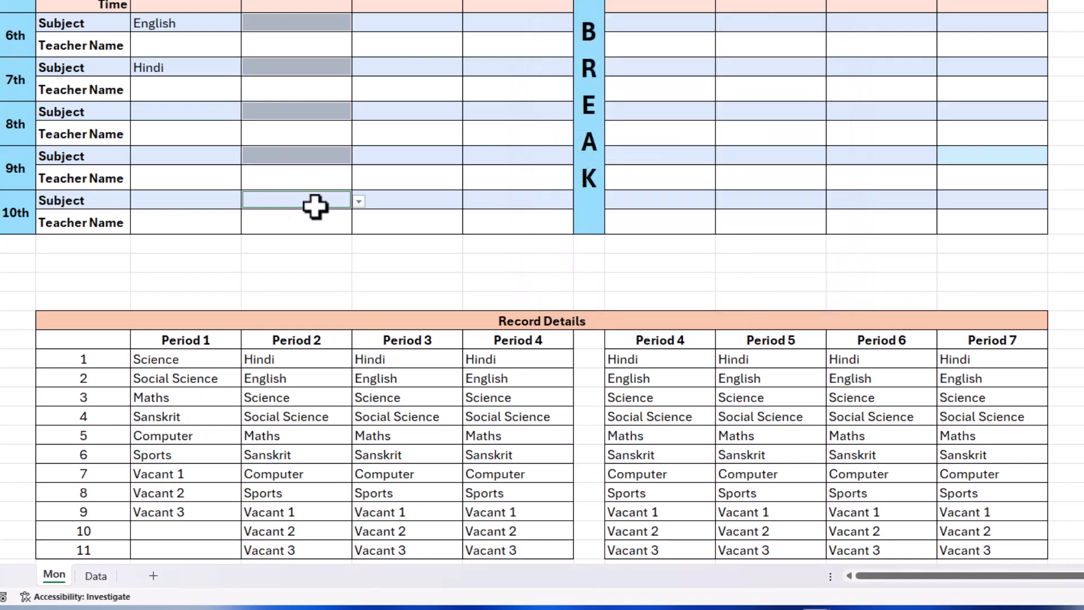
# Step: Check Subject cells in Periods 6, 5, 3 and 2 for their drop-down lists
pyautogui.scroll(2, 419, 279)
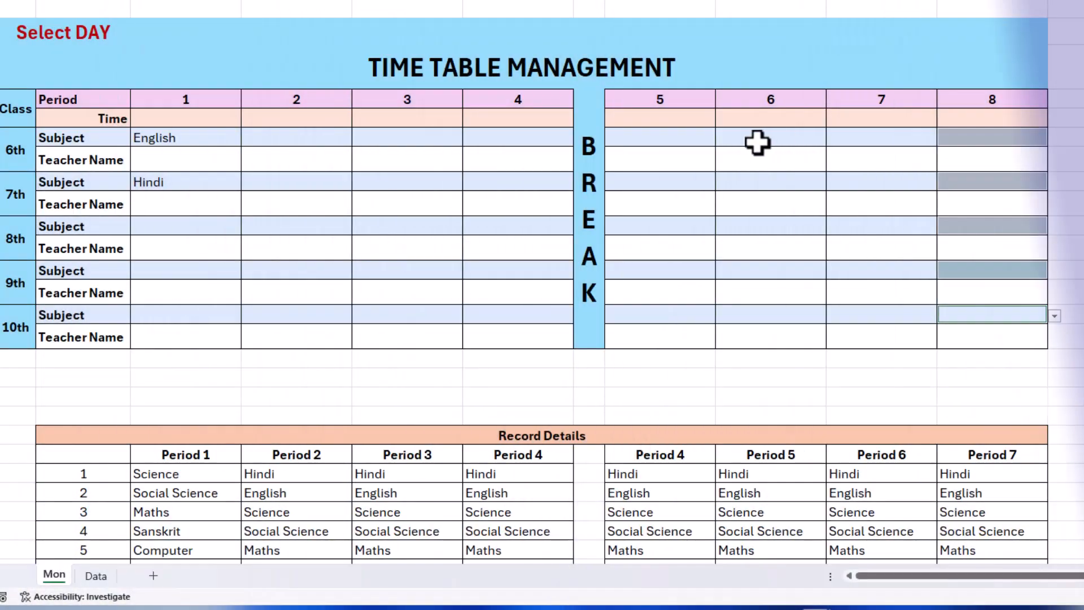
pyautogui.click(758, 141)
pyautogui.click(686, 143)
pyautogui.click(709, 184)
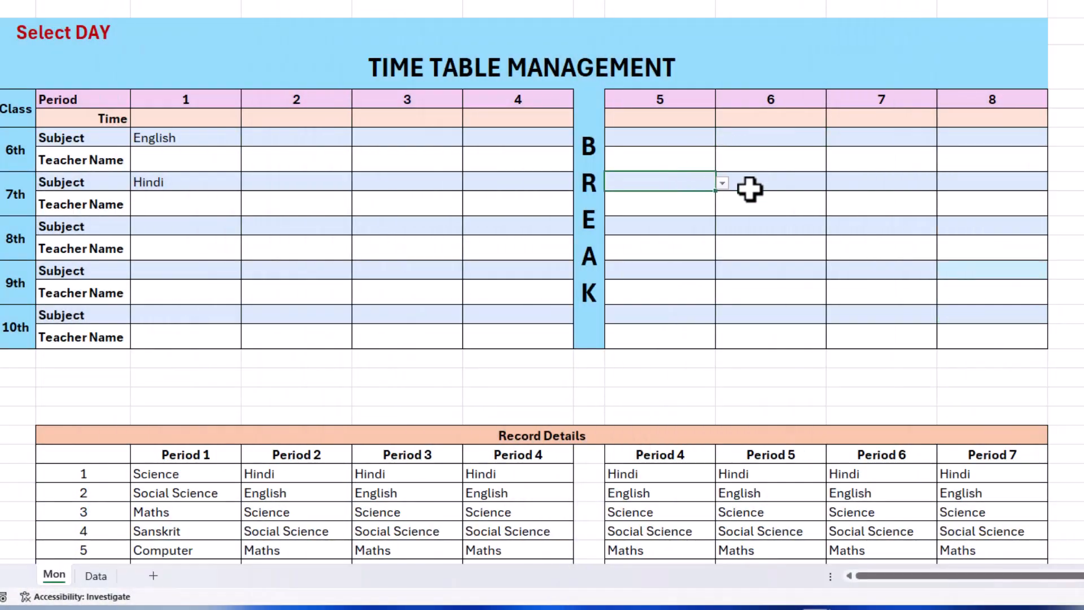
pyautogui.click(409, 181)
pyautogui.click(321, 138)
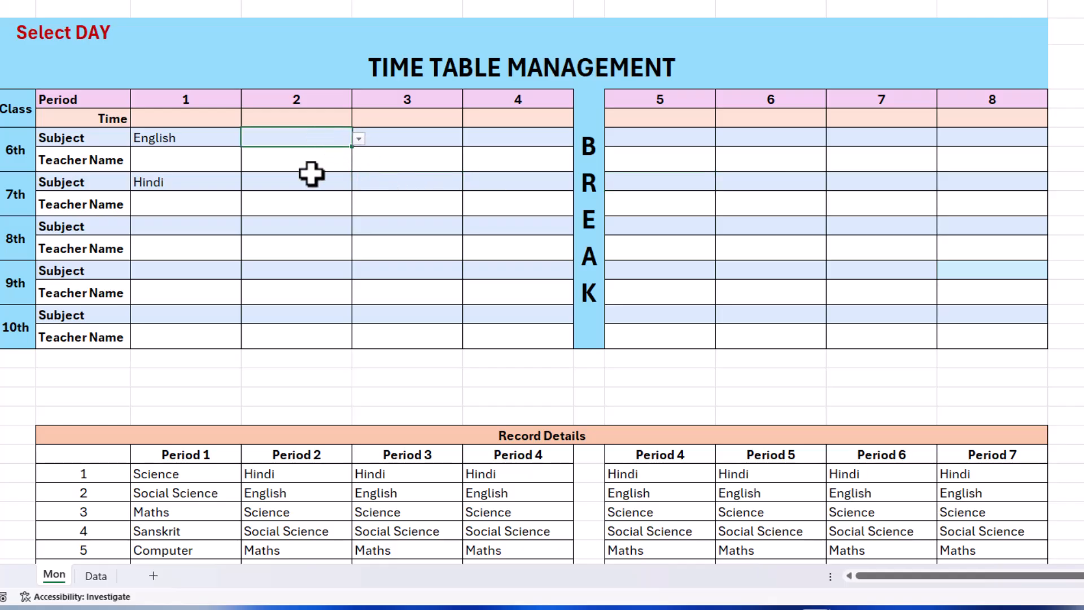
pyautogui.click(195, 162)
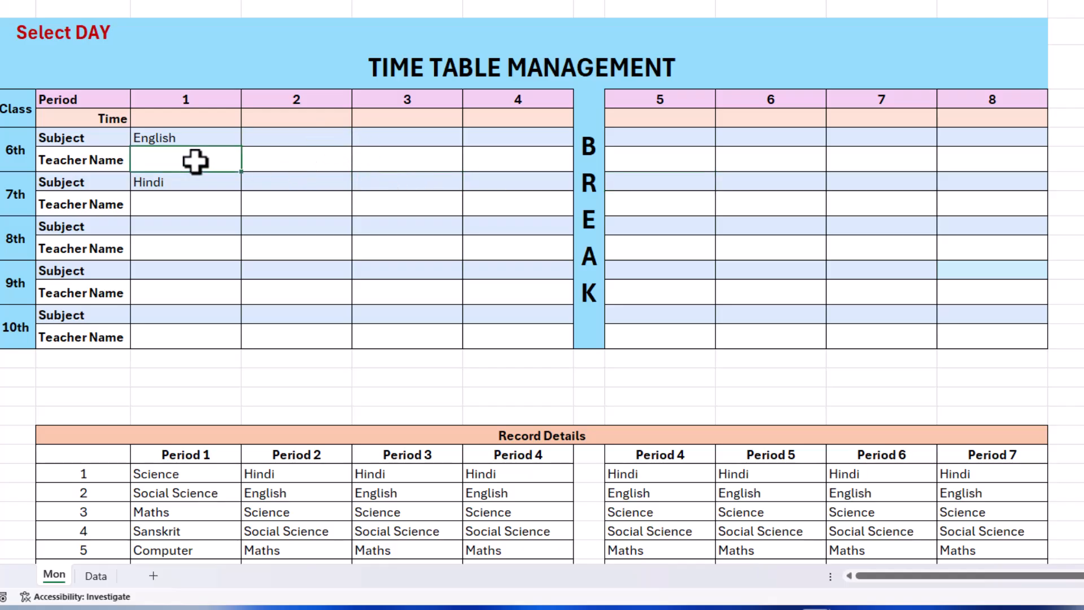
pyautogui.click(215, 140)
pyautogui.click(202, 161)
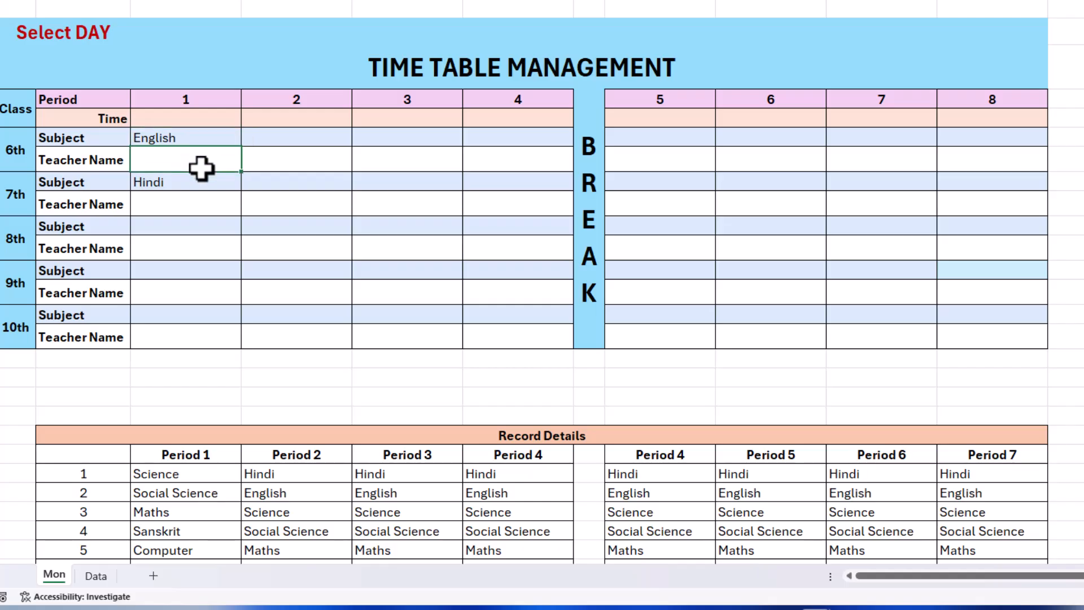
pyautogui.click(198, 139)
pyautogui.click(199, 162)
pyautogui.click(194, 181)
pyautogui.click(197, 211)
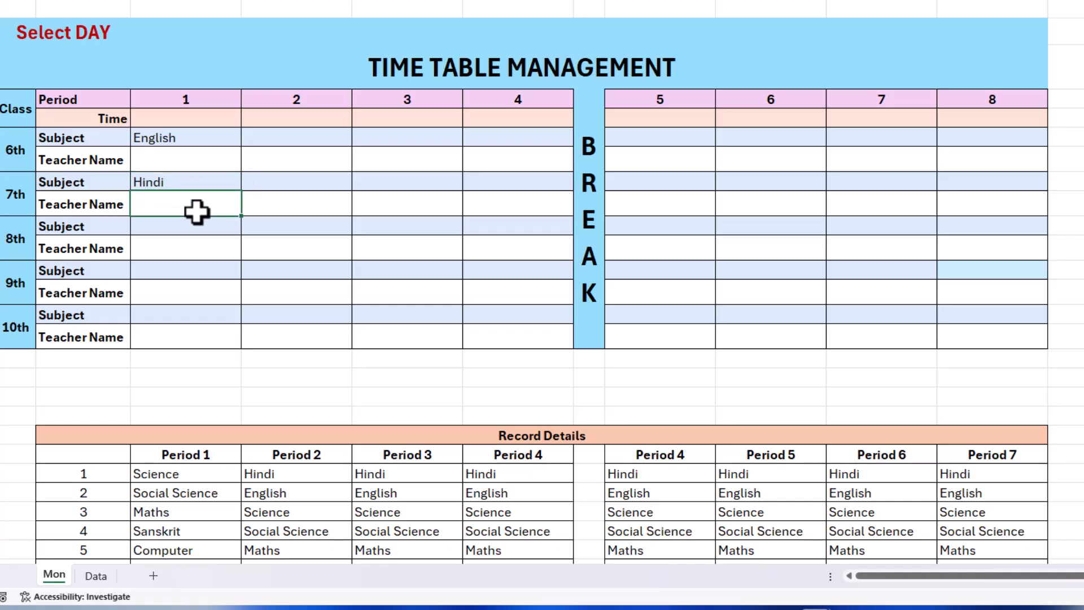
# Step: Start an INDEX formula in the 6th class Period 1 Teacher Name cell with the absolute array Data!$J$4:$O$15
pyautogui.click(185, 162)
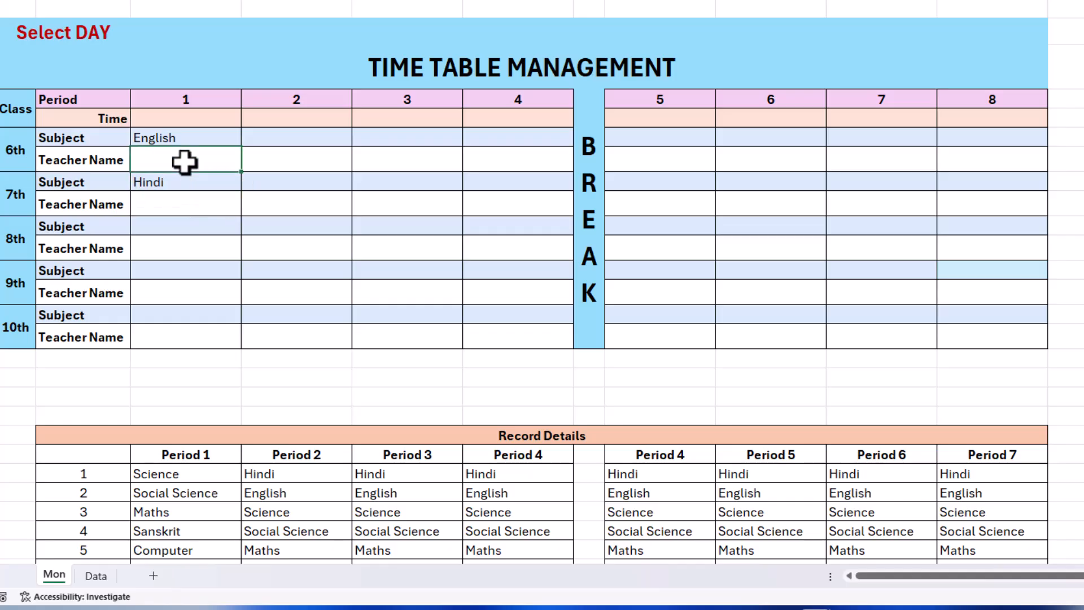
pyautogui.write('=')
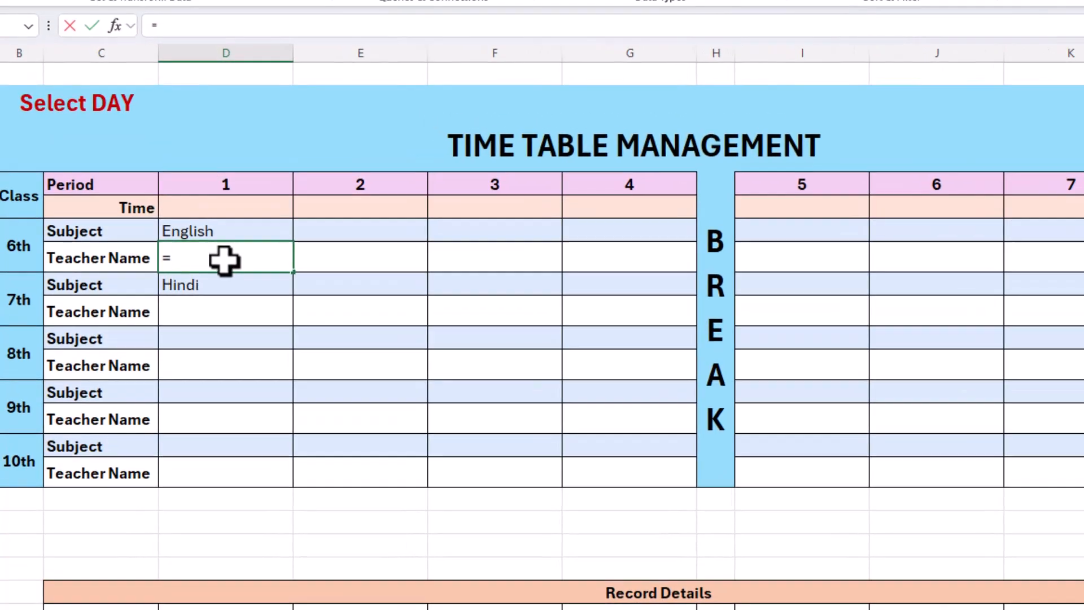
pyautogui.write('index')
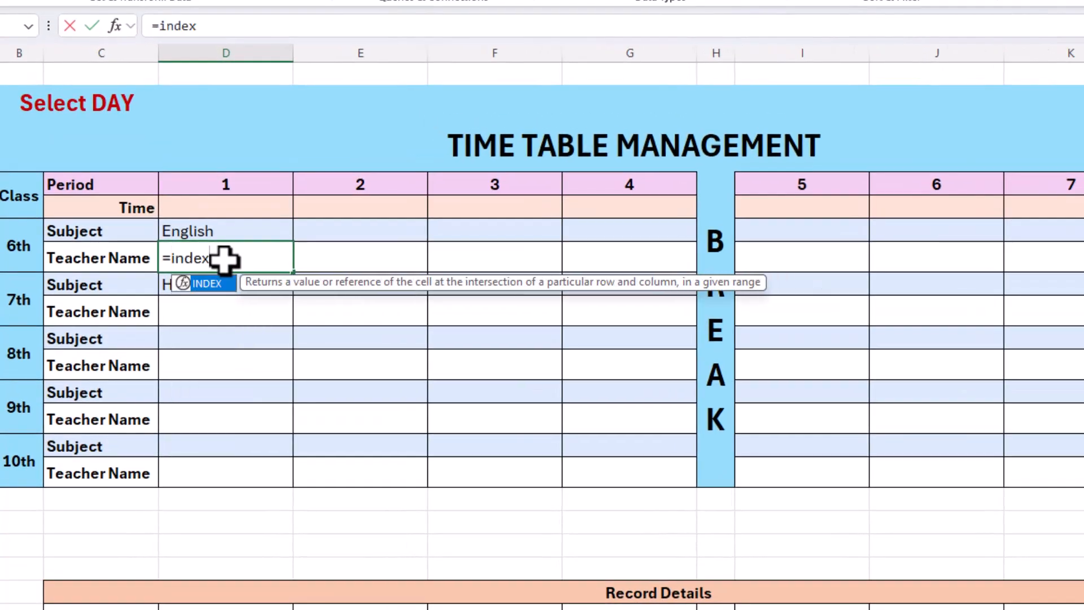
pyautogui.write('(')
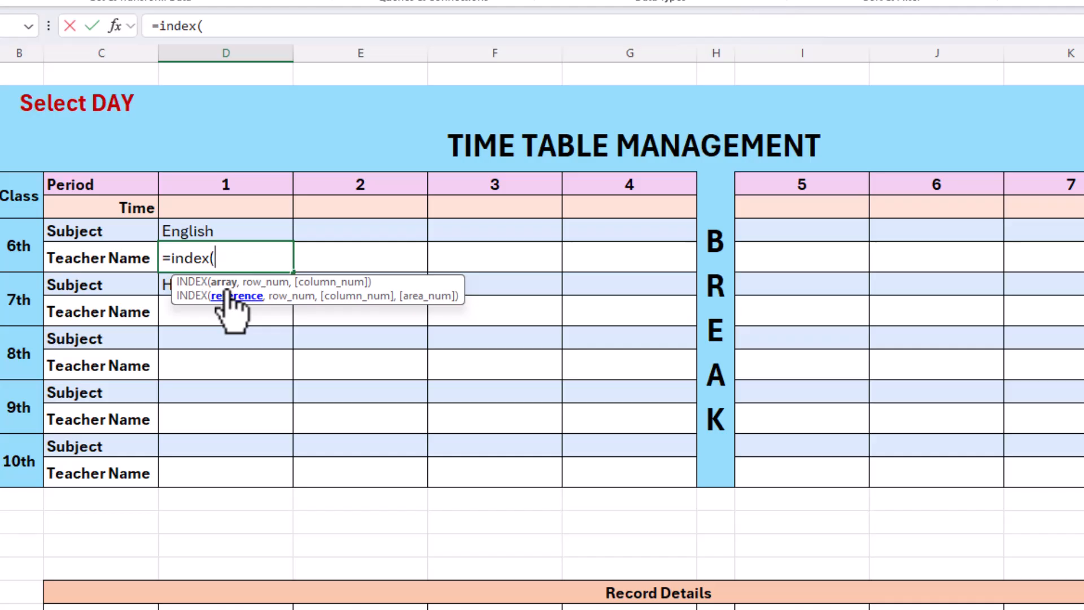
pyautogui.hotkey('ctrl', 'pagedown')
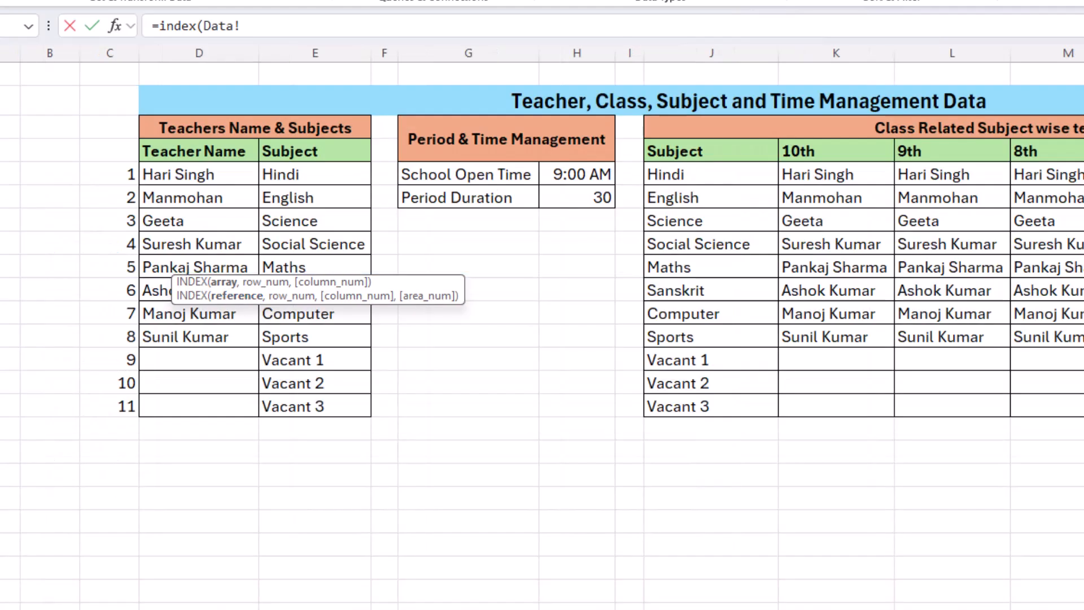
pyautogui.moveTo(688, 153); pyautogui.dragTo(1083, 402)
pyautogui.press('F4')
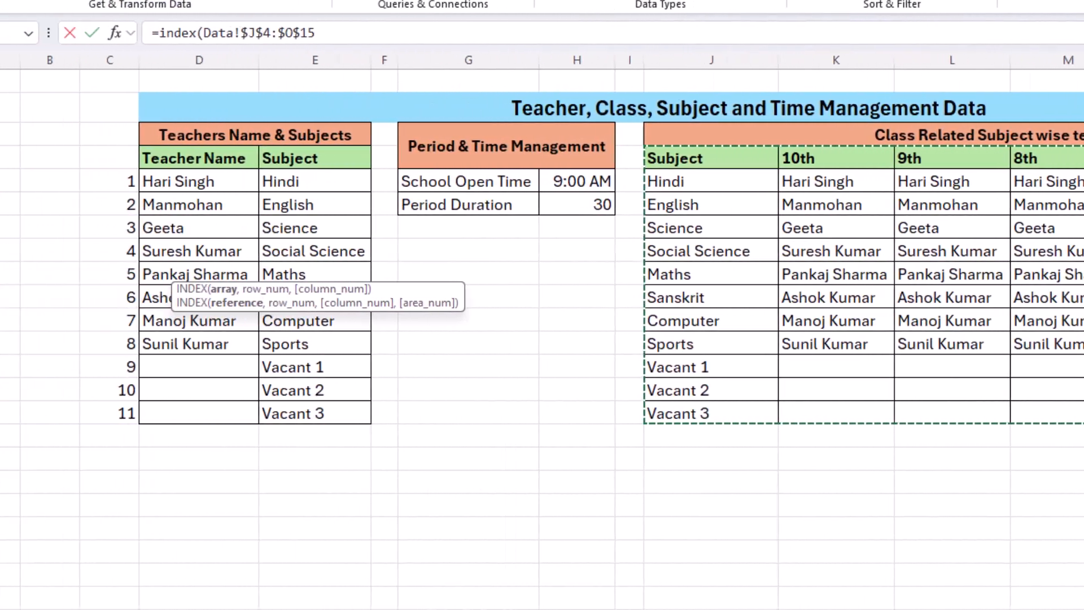
# Step: Add a MATCH for the row number with the Period 1 subject cell Mon!D$6 as lookup value, locking only its row
pyautogui.write(',')
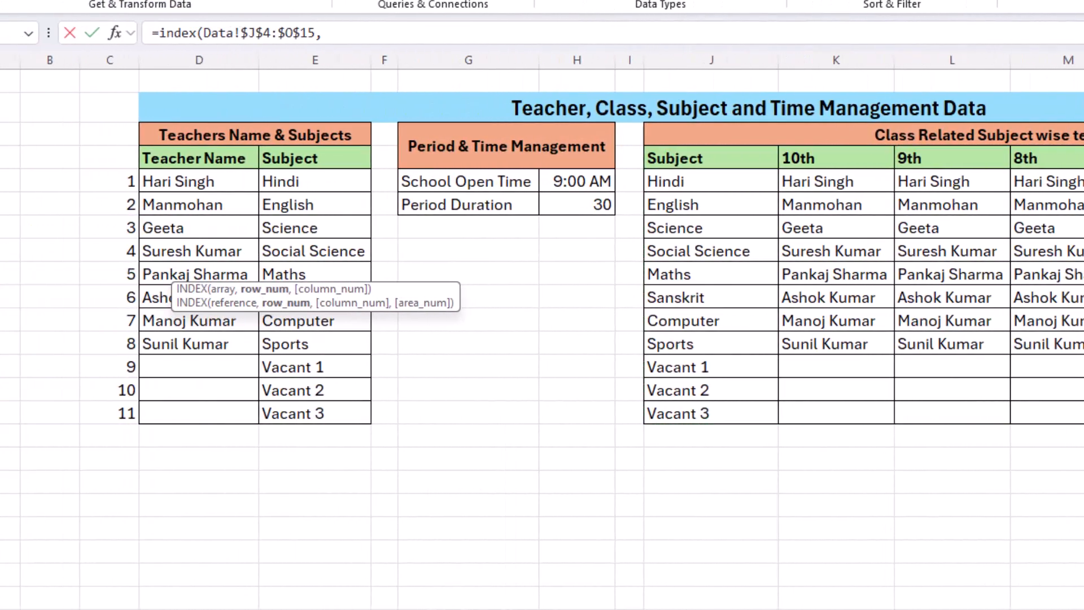
pyautogui.write('match(')
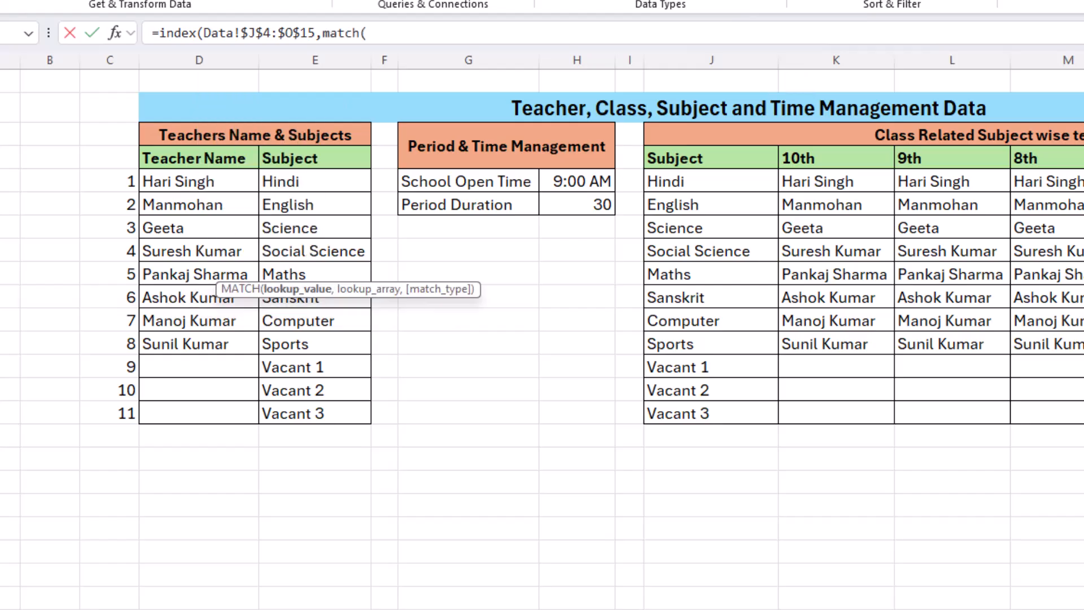
pyautogui.click(229, 609)
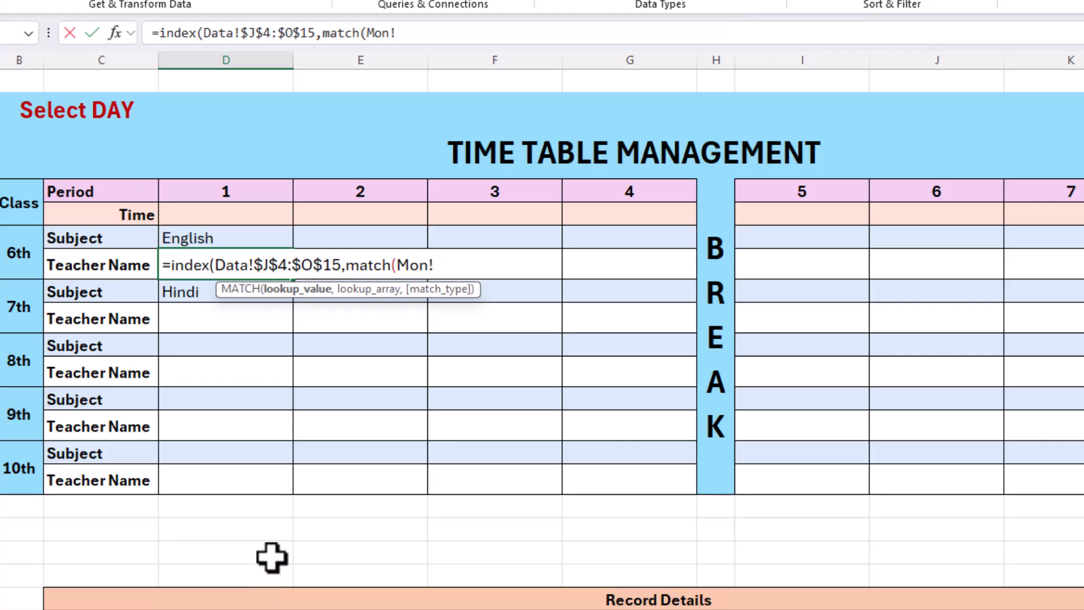
pyautogui.click(196, 236)
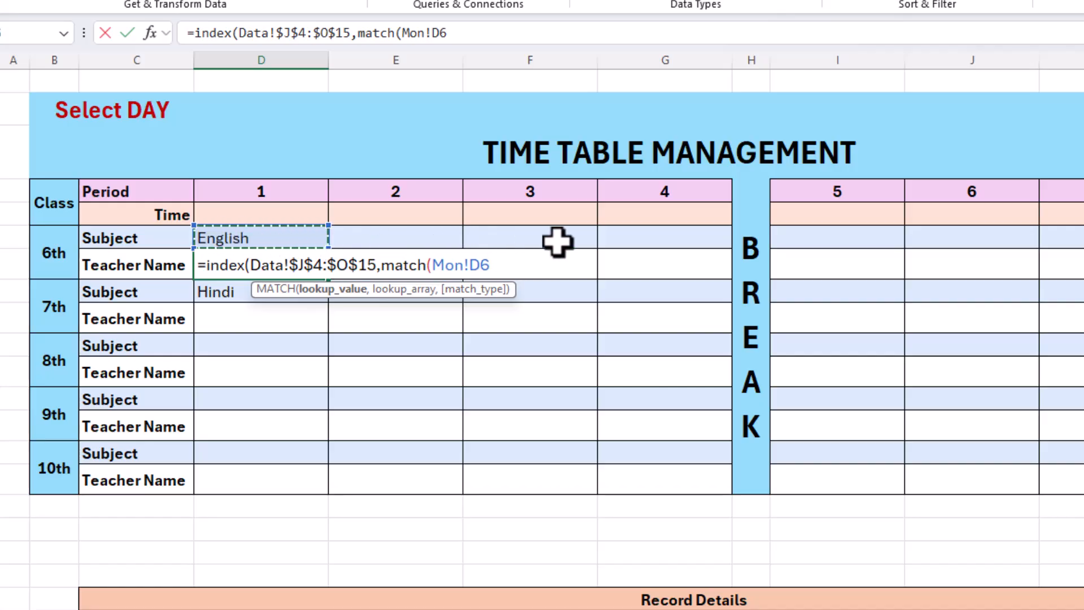
pyautogui.press('F4')
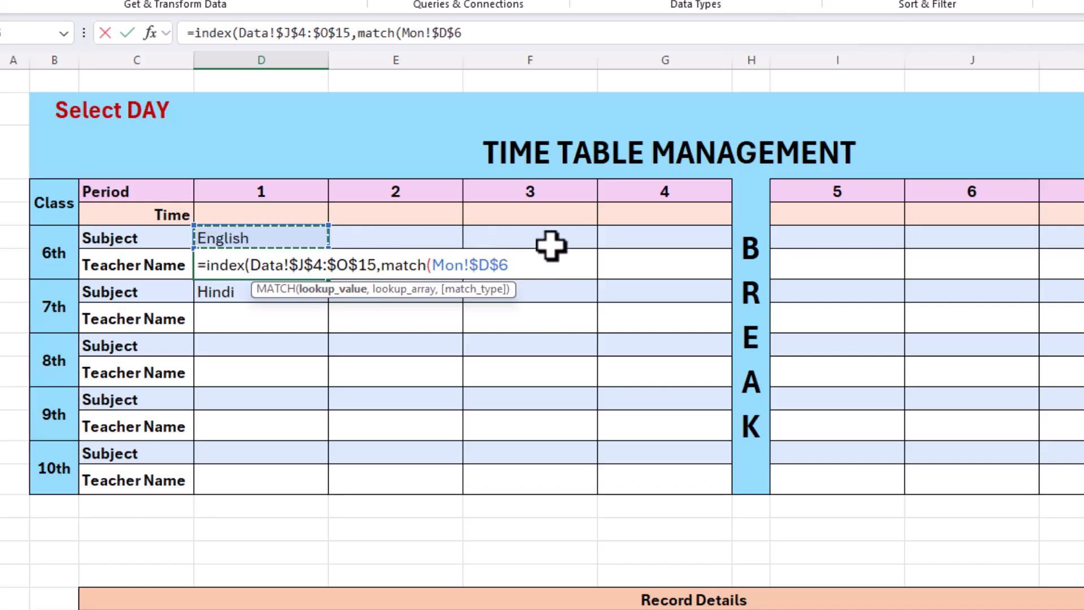
pyautogui.click(482, 265)
pyautogui.press('BackSpace')
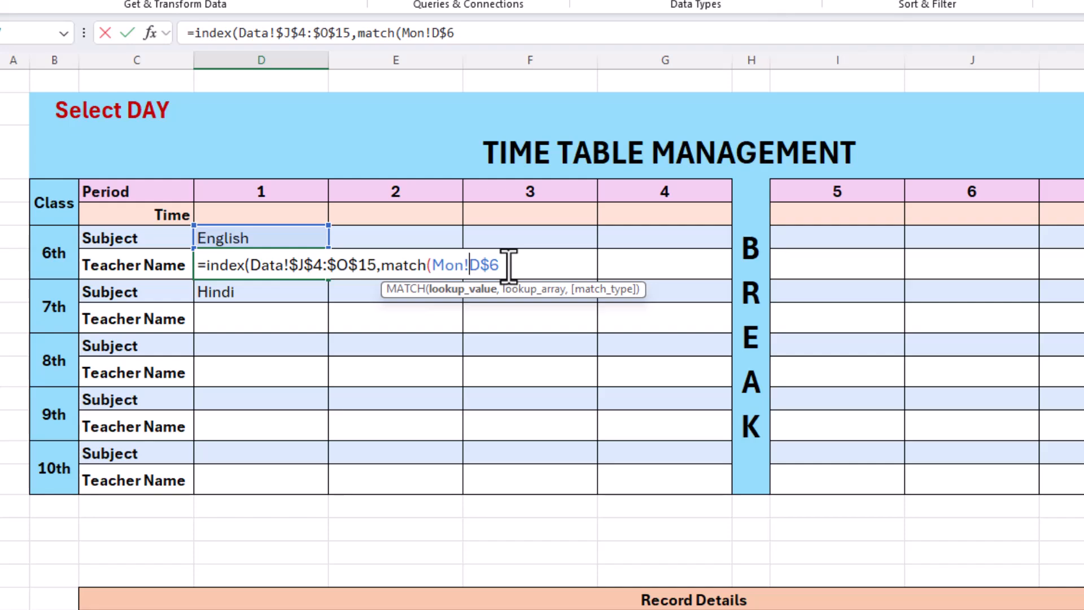
# Step: Give the row MATCH the absolute lookup array Data!$J$4:$J$15 and match type 0 for an exact match
pyautogui.write(',')
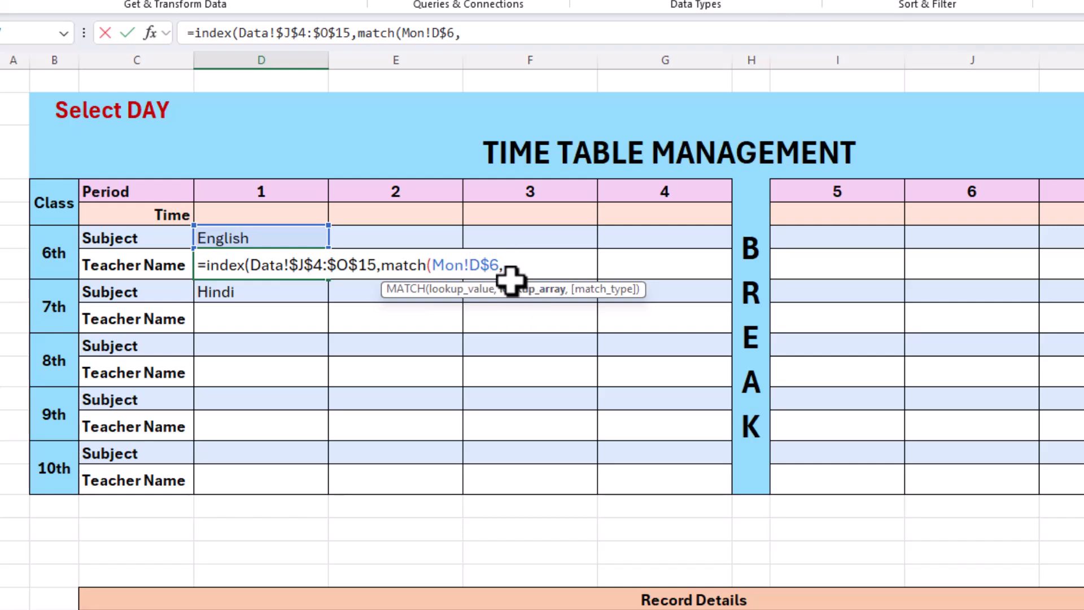
pyautogui.click(609, 609)
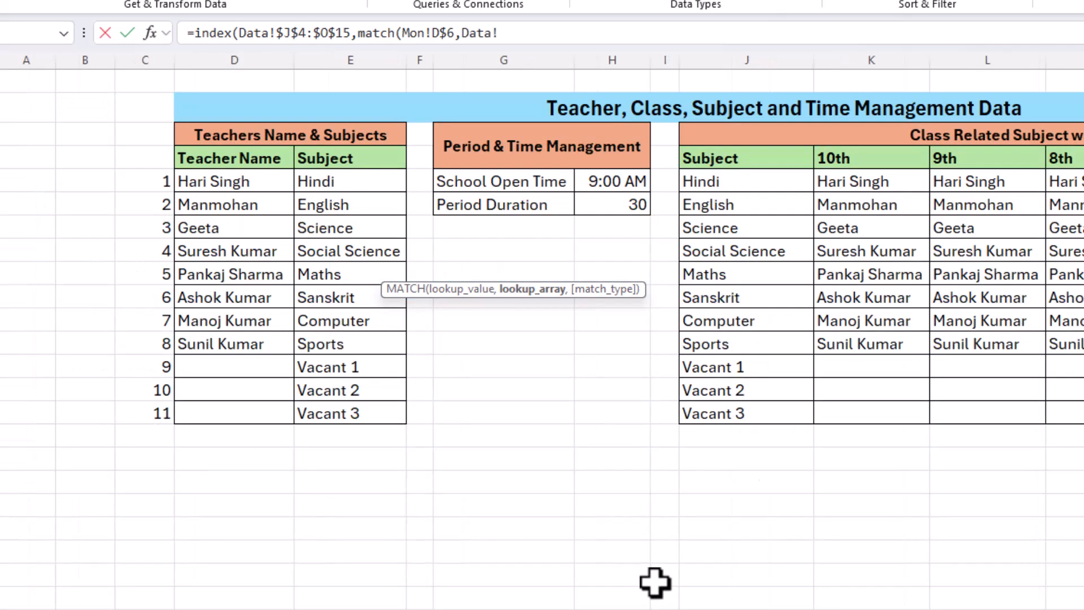
pyautogui.moveTo(751, 162); pyautogui.dragTo(735, 405)
pyautogui.press('F4')
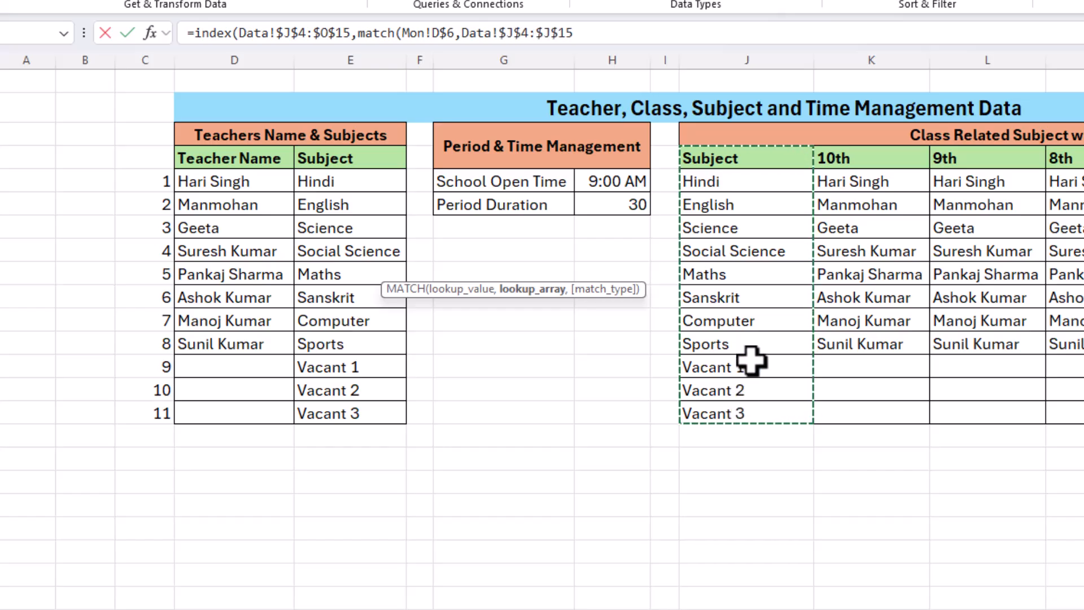
pyautogui.write(',0')
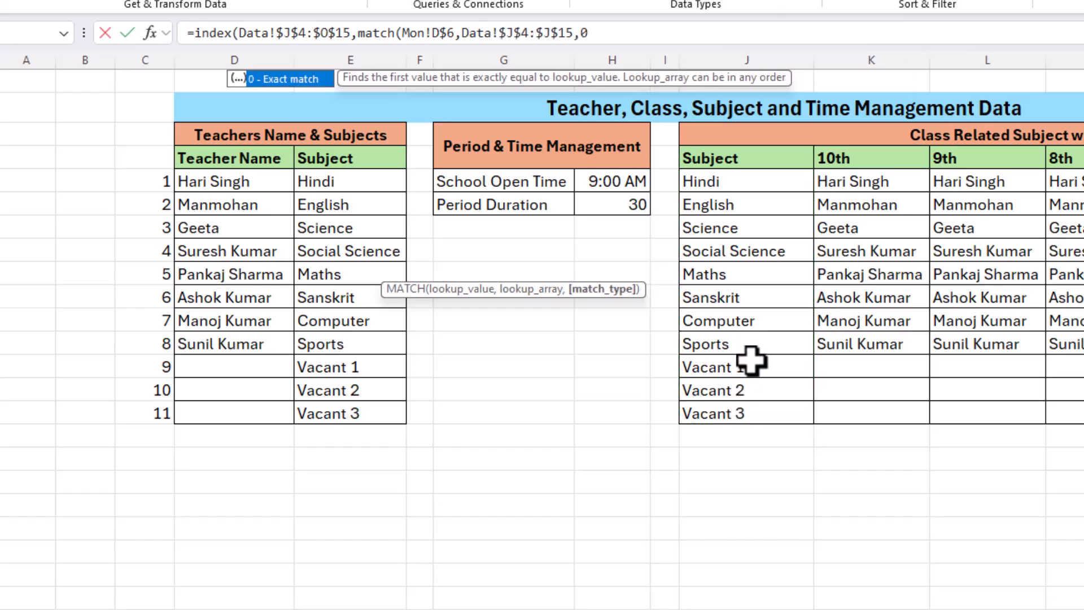
# Step: Close the row MATCH and add a MATCH for the column number with the absolute 6th class cell Mon!$B$6 as lookup value
pyautogui.write('),')
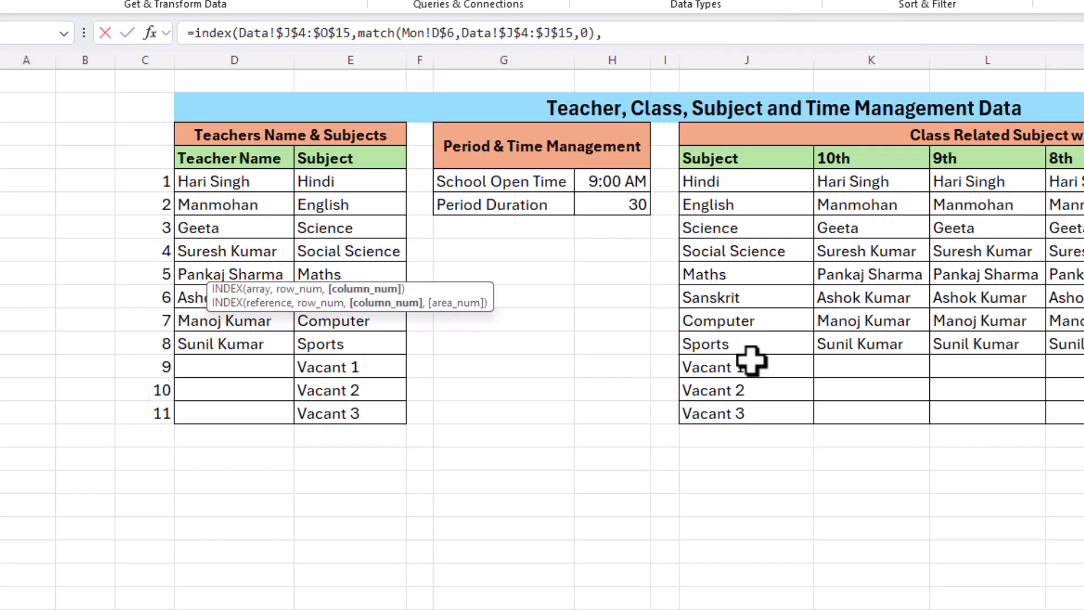
pyautogui.write('match')
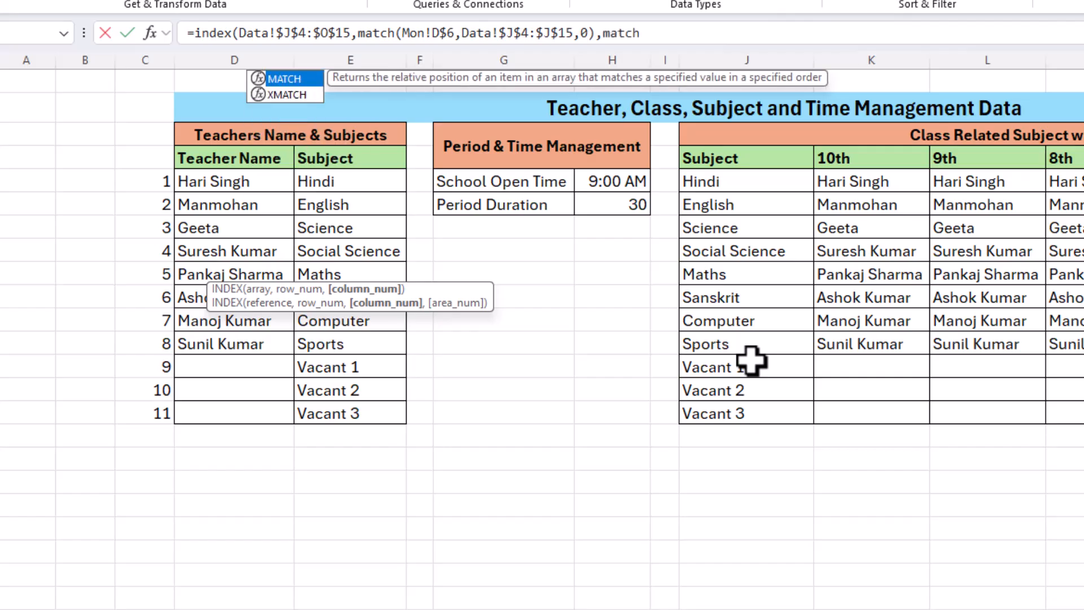
pyautogui.write('(')
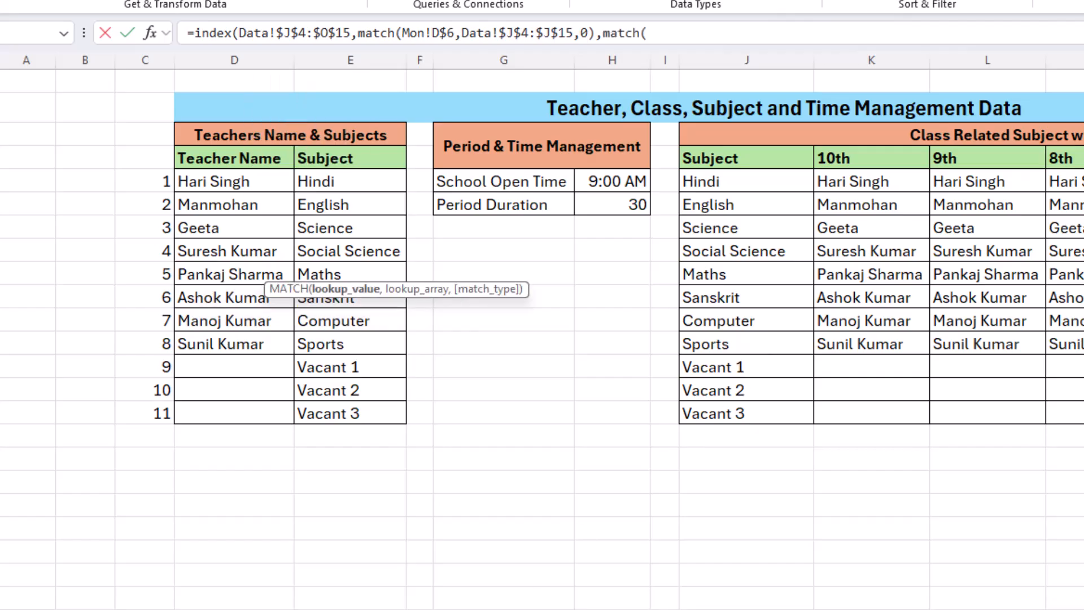
pyautogui.click(672, 607)
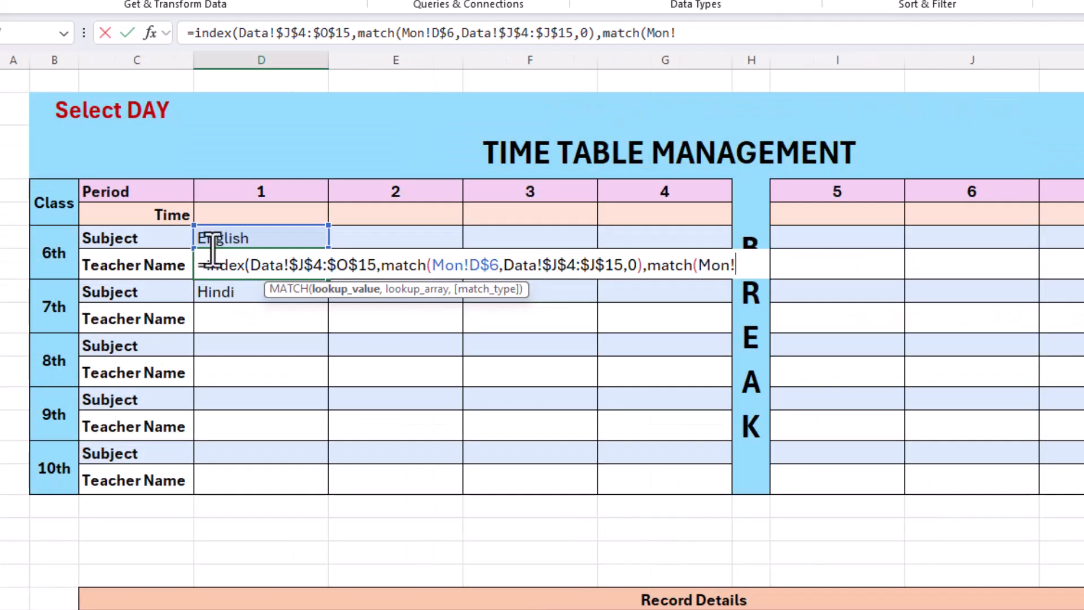
pyautogui.click(44, 245)
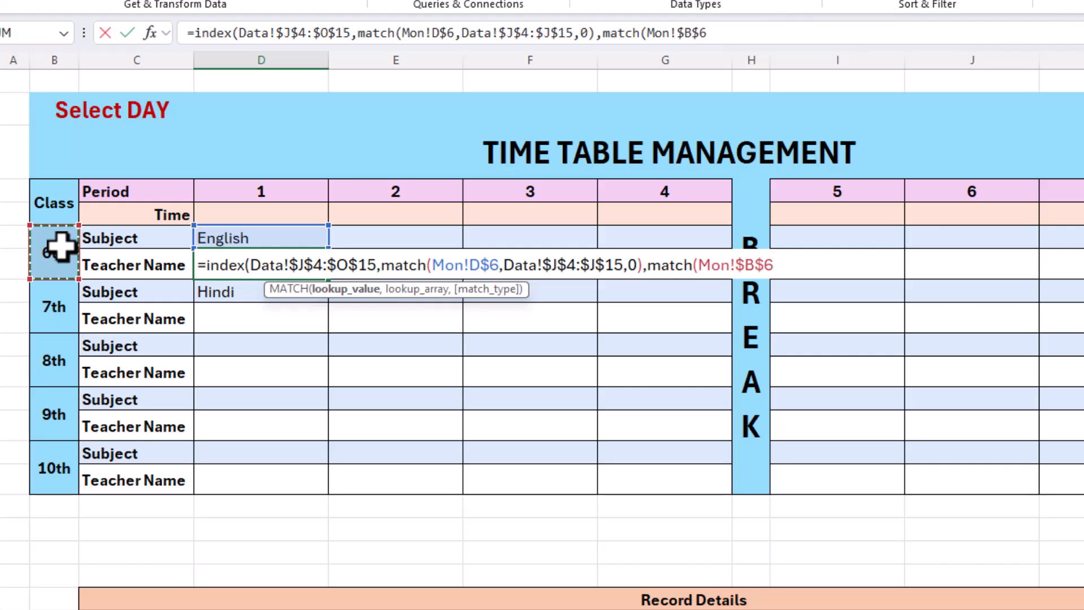
pyautogui.write(',')
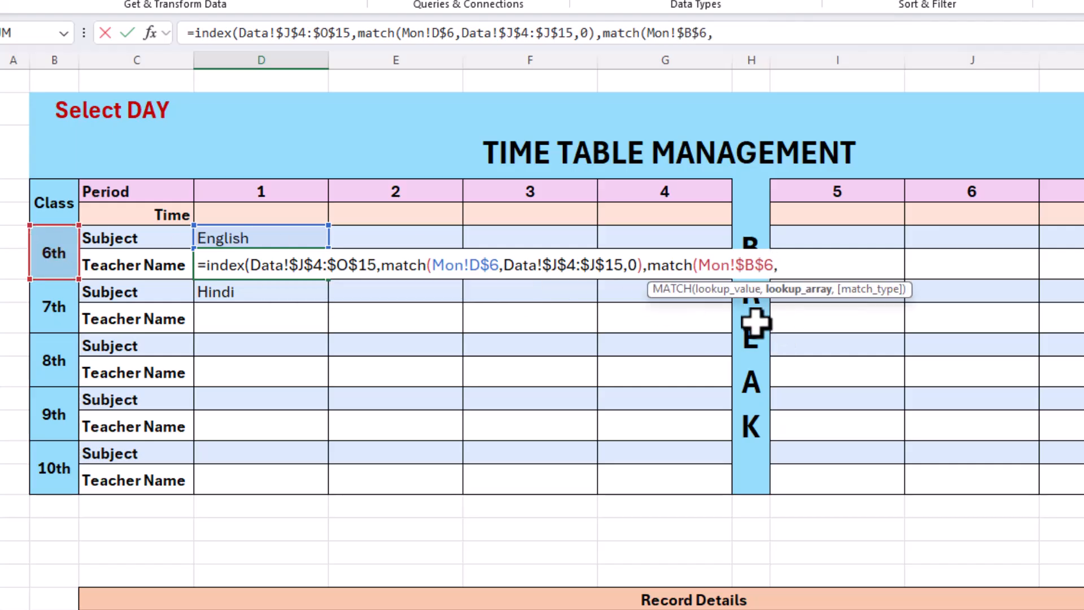
# Step: Give the column MATCH the absolute lookup array Data!$J$4:$O$4 and match type 0, and complete the INDEX formula
pyautogui.click(791, 609)
pyautogui.moveTo(755, 160); pyautogui.dragTo(965, 157)
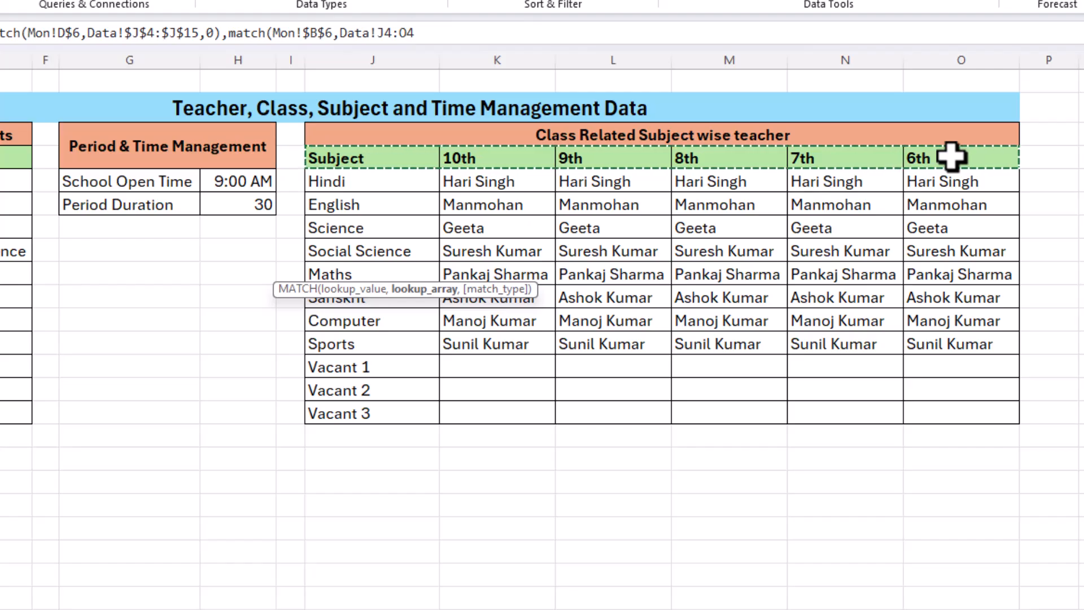
pyautogui.press('F4')
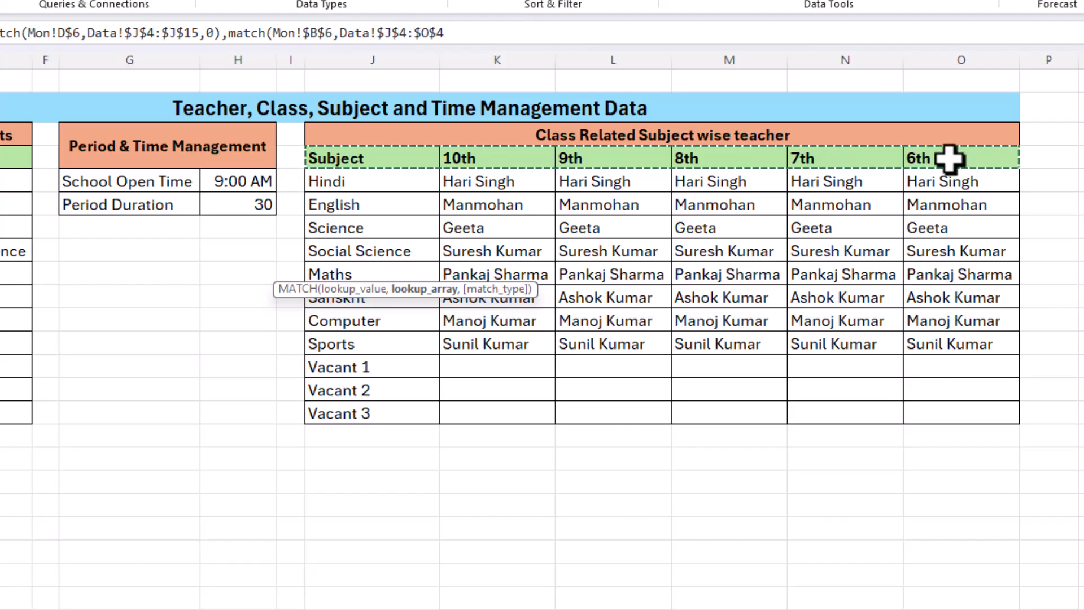
pyautogui.write('0')
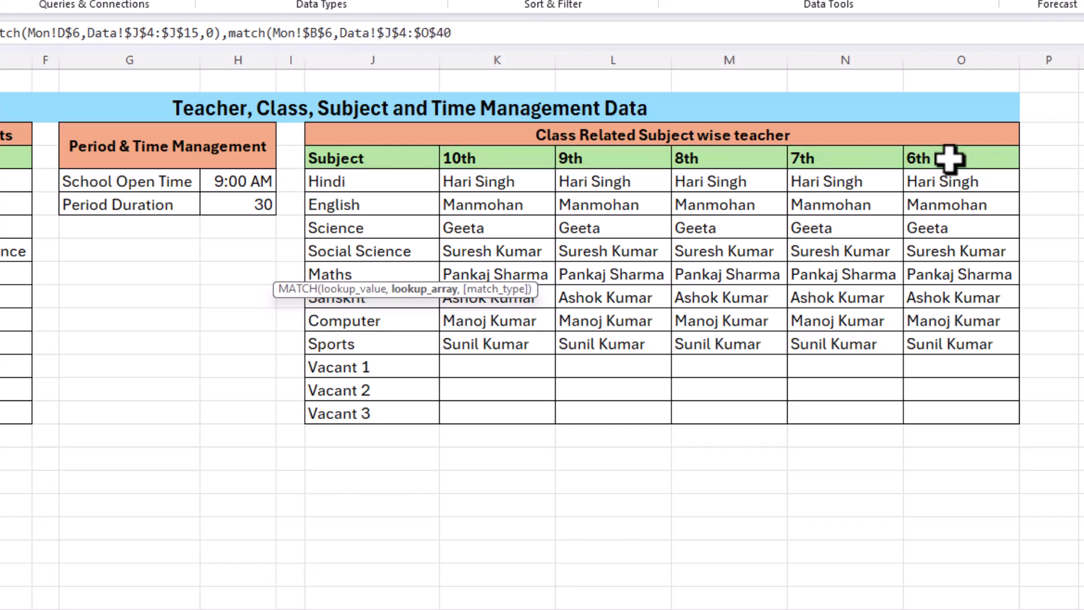
pyautogui.write(')')
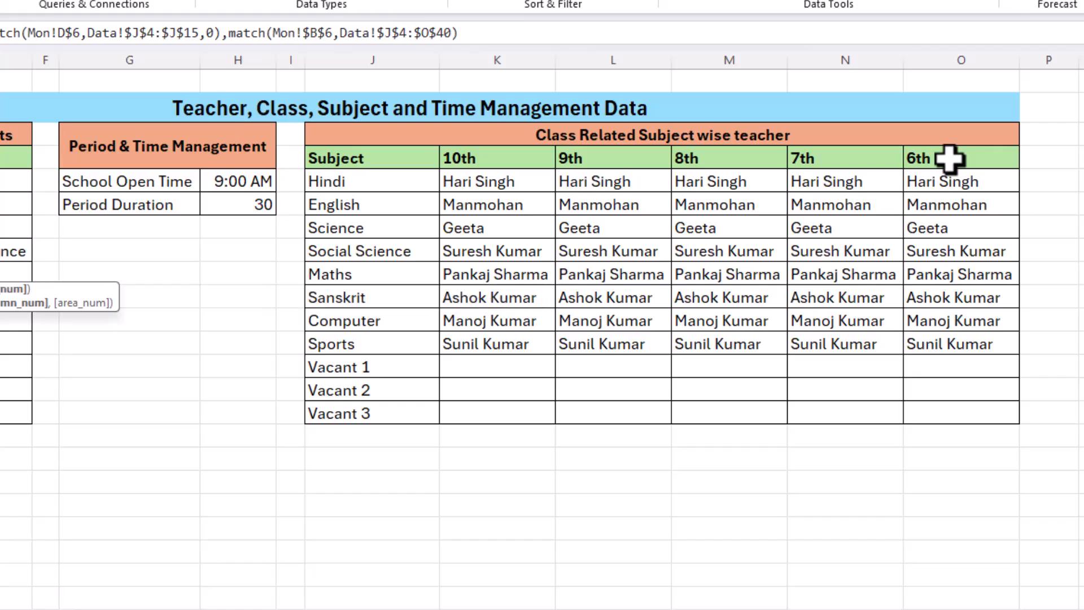
pyautogui.click(464, 33)
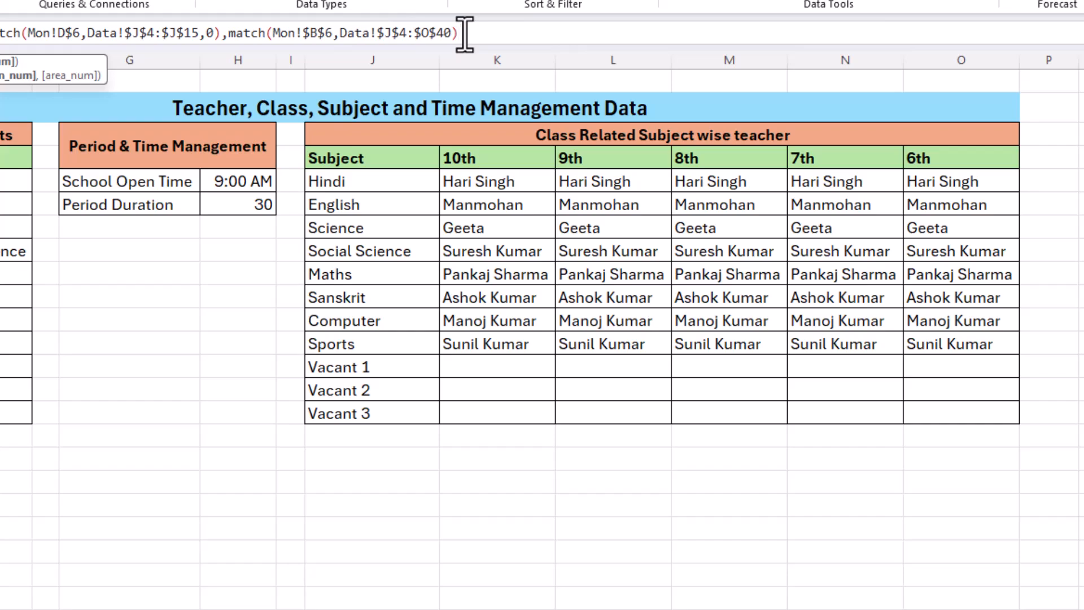
pyautogui.press('BackSpace')
pyautogui.press('BackSpace')
pyautogui.write(',0')
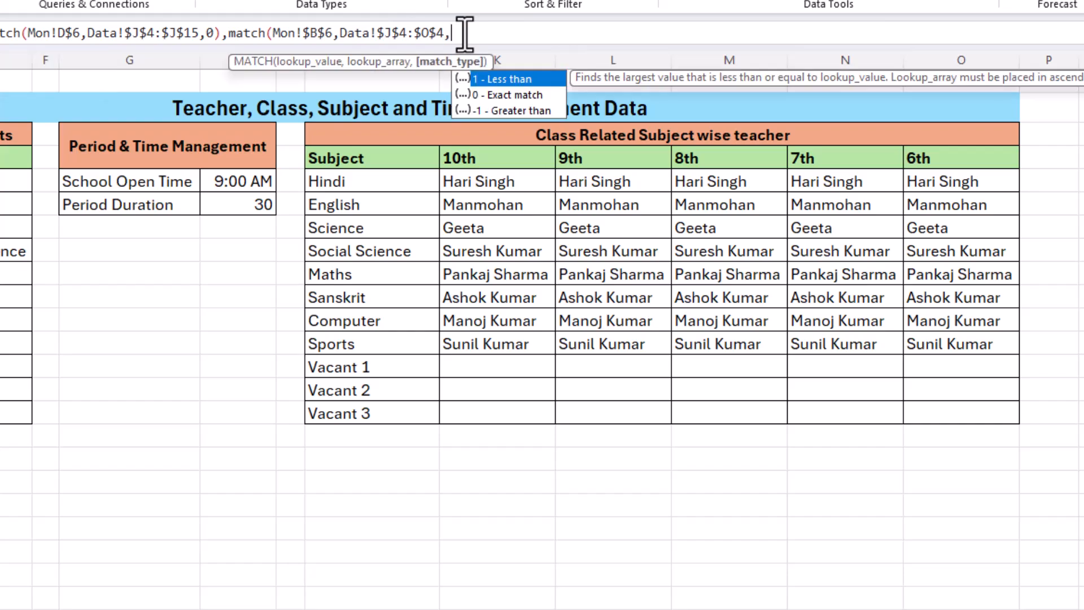
pyautogui.write('))')
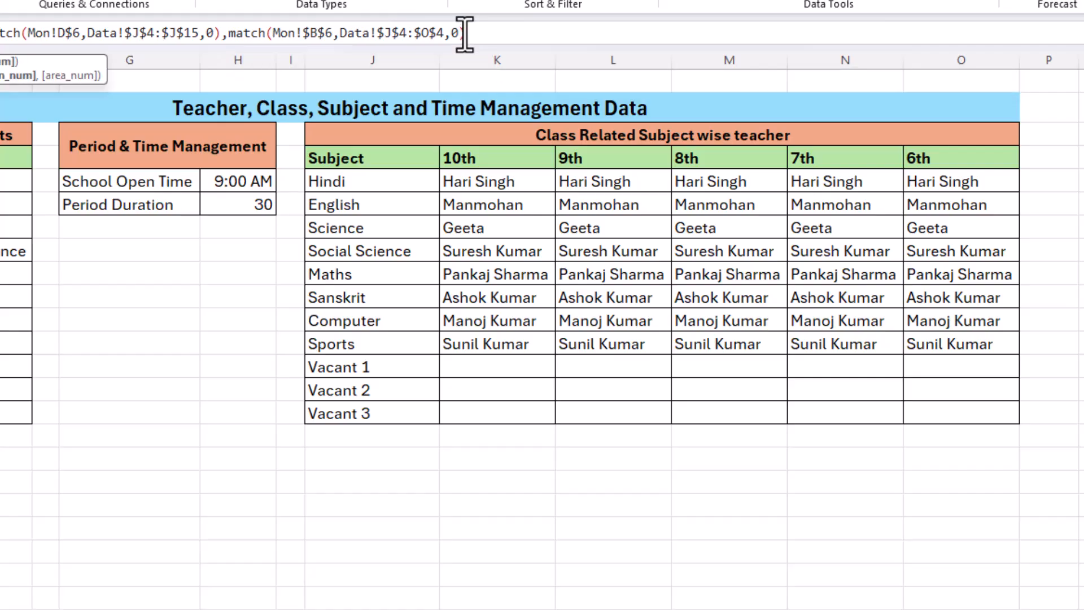
pyautogui.press('Return')
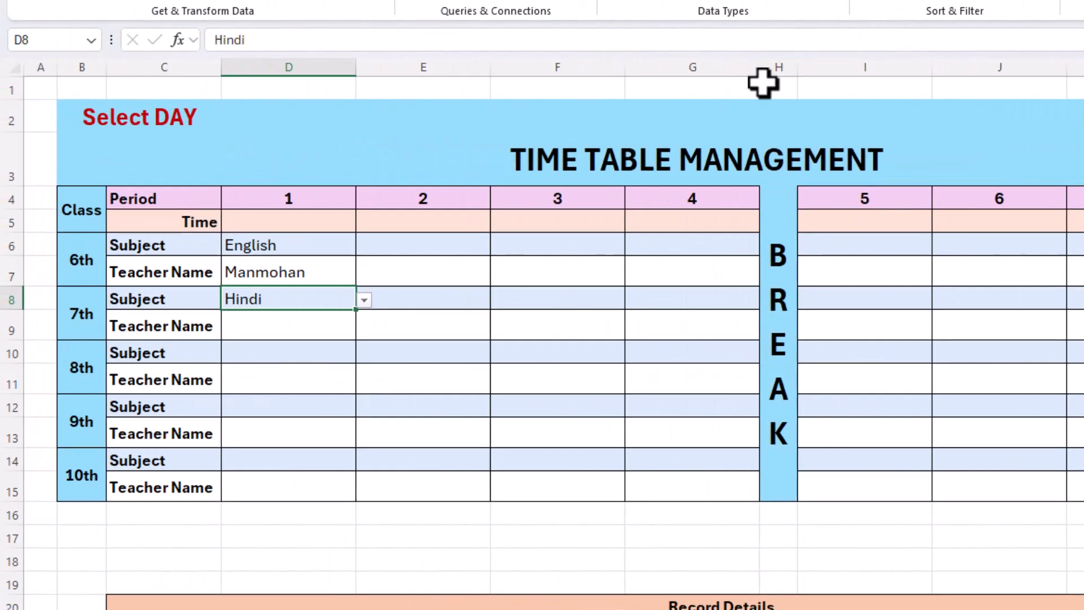
# Step: Fill the 6th class Period 1 Teacher Name formula across to Period 4
pyautogui.click(309, 269)
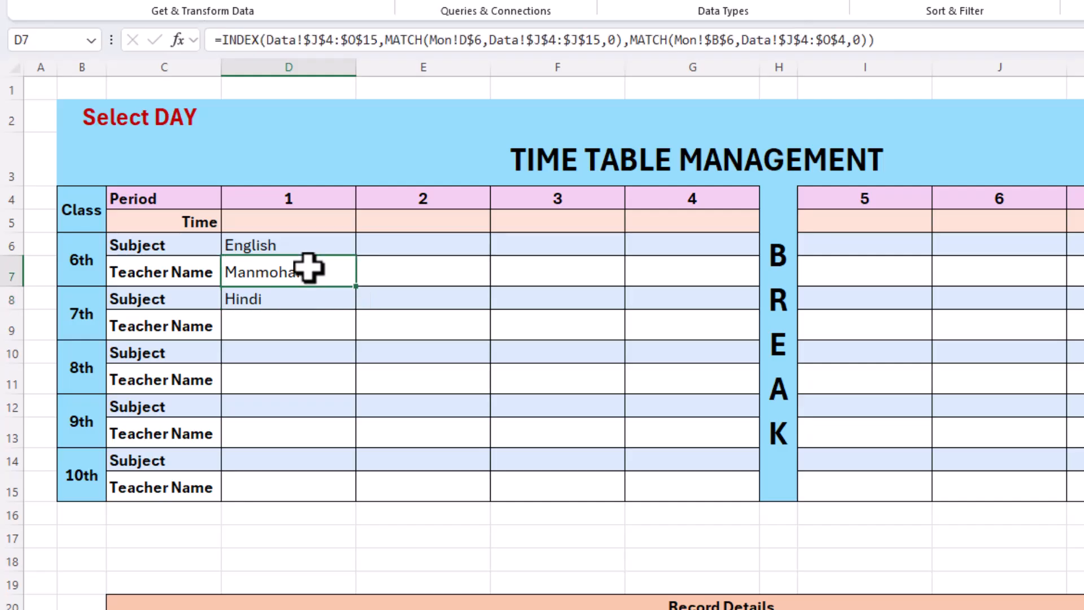
pyautogui.click(316, 300)
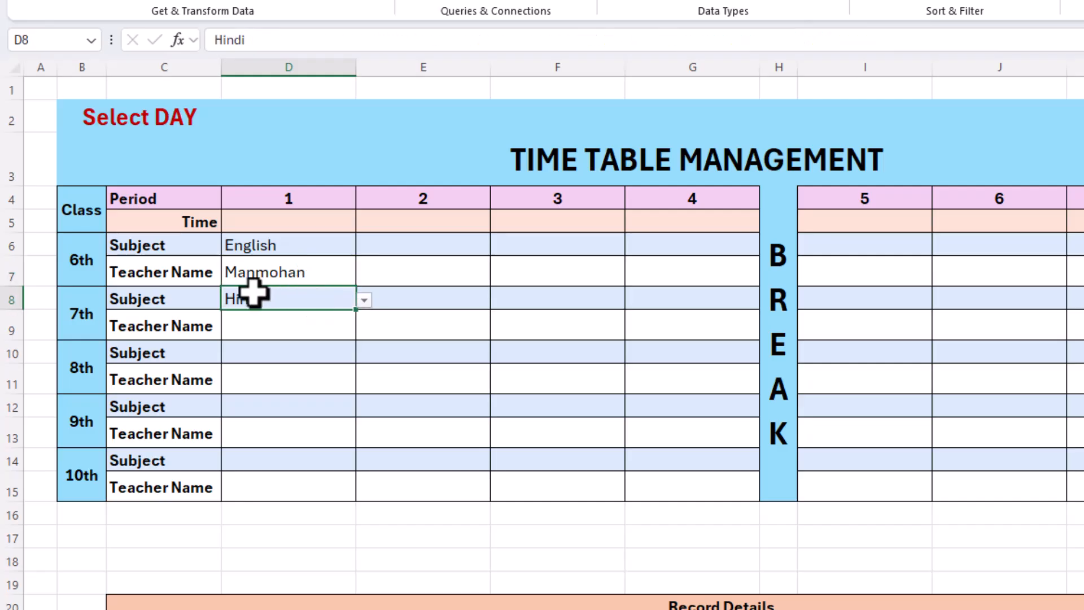
pyautogui.click(298, 274)
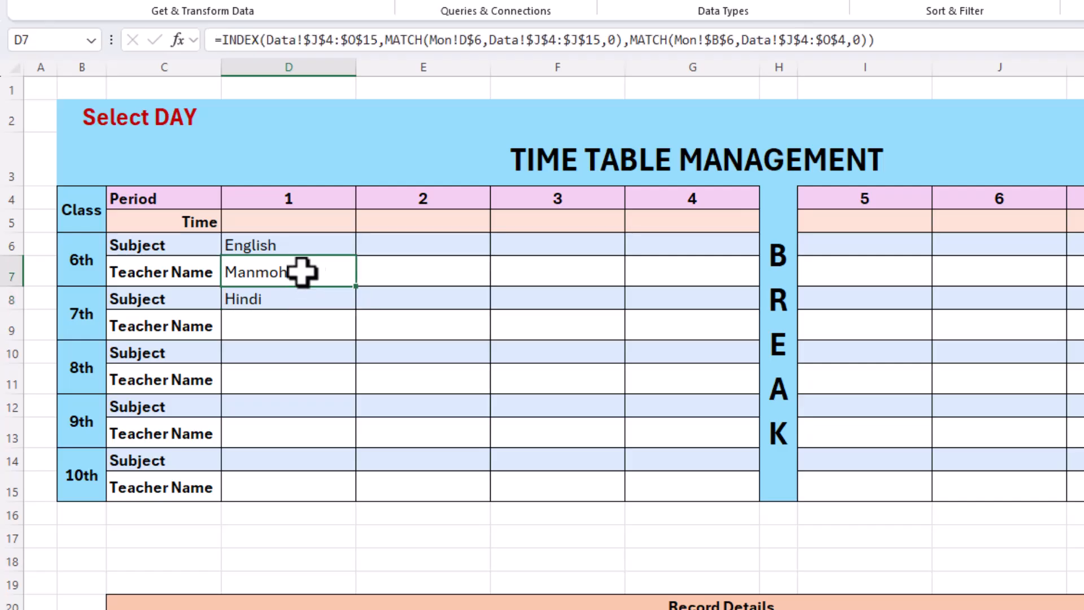
pyautogui.moveTo(358, 290); pyautogui.dragTo(706, 288)
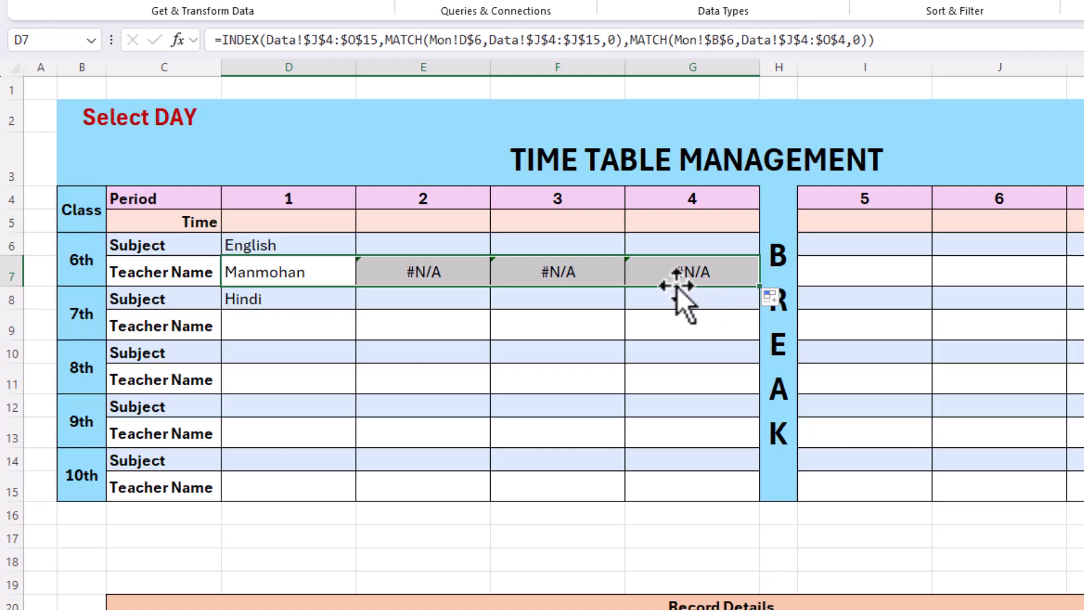
pyautogui.click(450, 243)
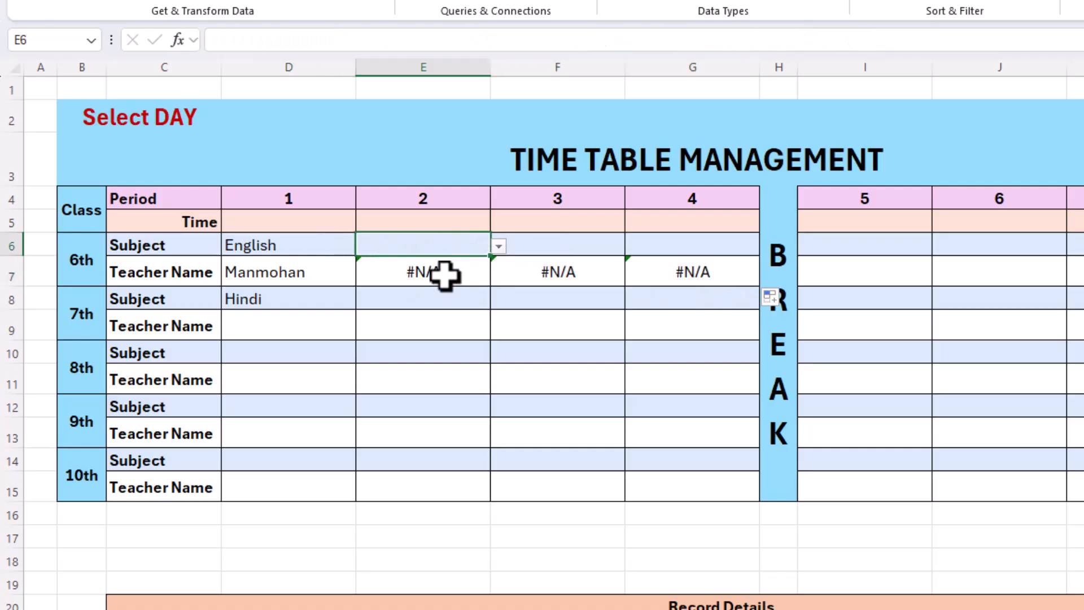
pyautogui.click(445, 275)
# Step: Wrap the 6th class Period 1 Teacher Name formula in IFERROR with "" as the fallback and fill it across to Period 4
pyautogui.click(289, 274)
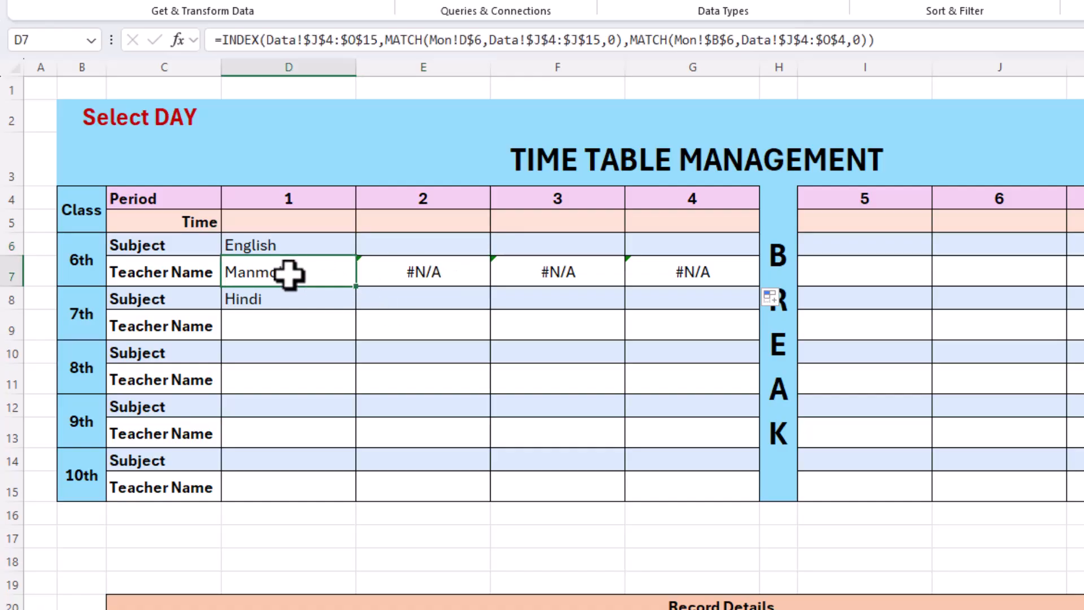
pyautogui.doubleClick(288, 274)
pyautogui.click(235, 273)
pyautogui.write('iferror(')
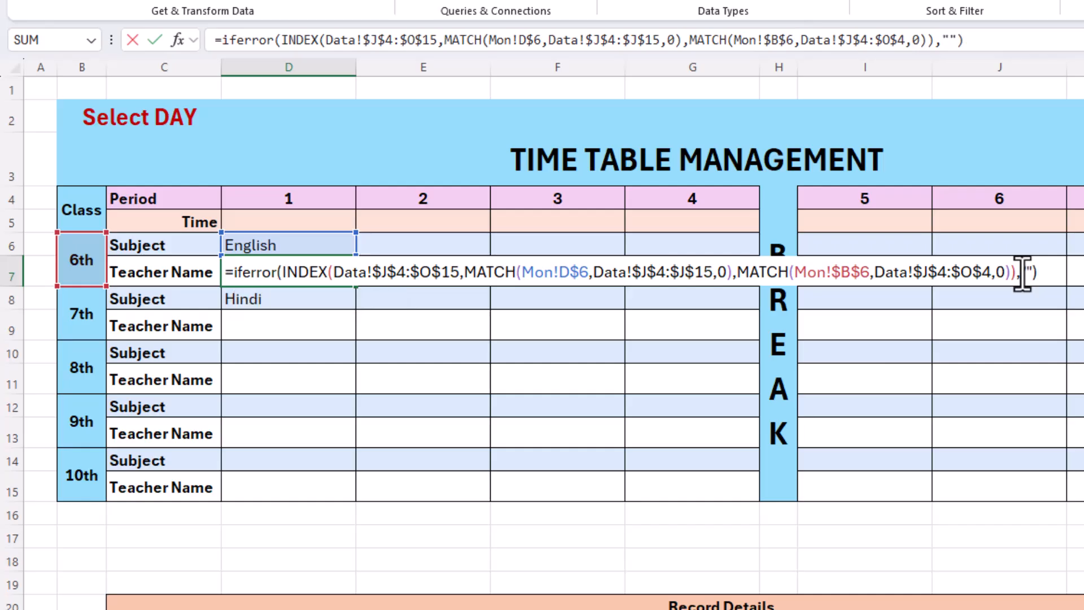
pyautogui.press('Return')
pyautogui.click(329, 272)
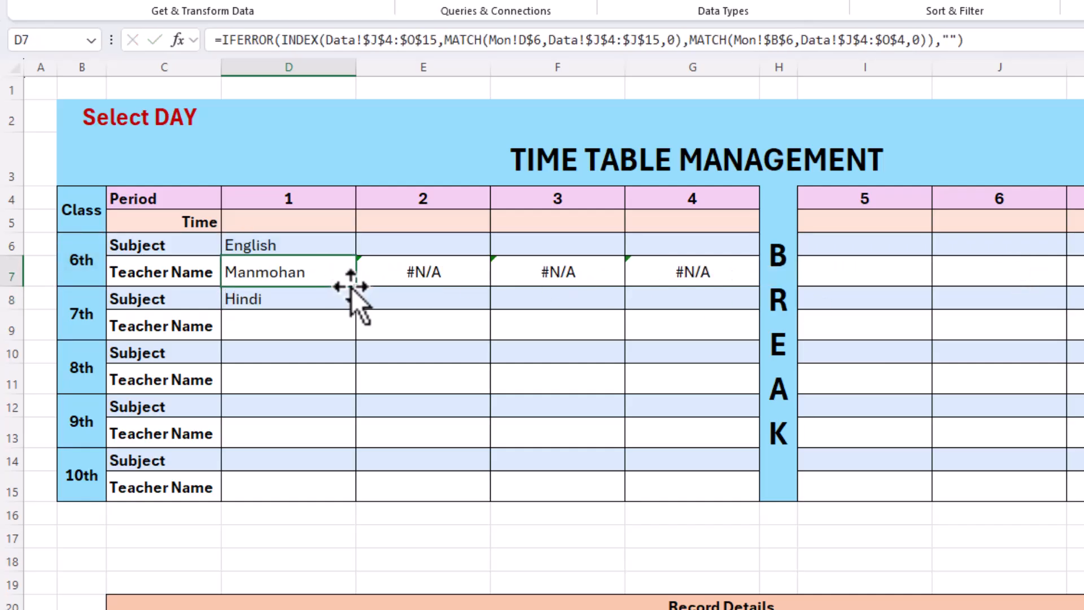
pyautogui.moveTo(356, 287); pyautogui.dragTo(455, 247)
# Step: Choose Science as the 6th class Period 2 subject and check its Teacher Name formula
pyautogui.click(469, 251)
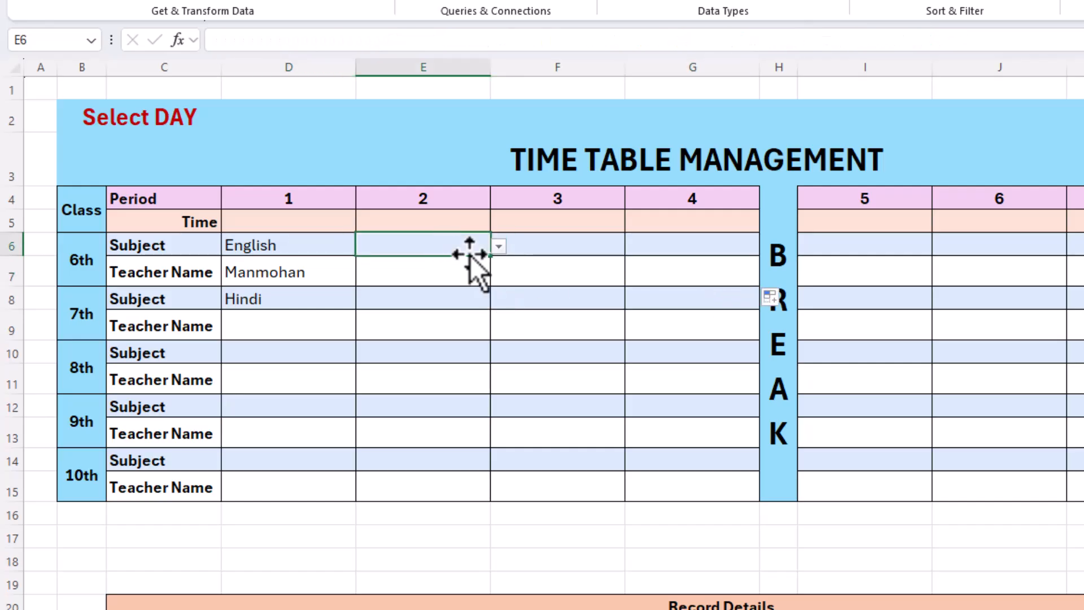
pyautogui.click(498, 247)
pyautogui.click(459, 296)
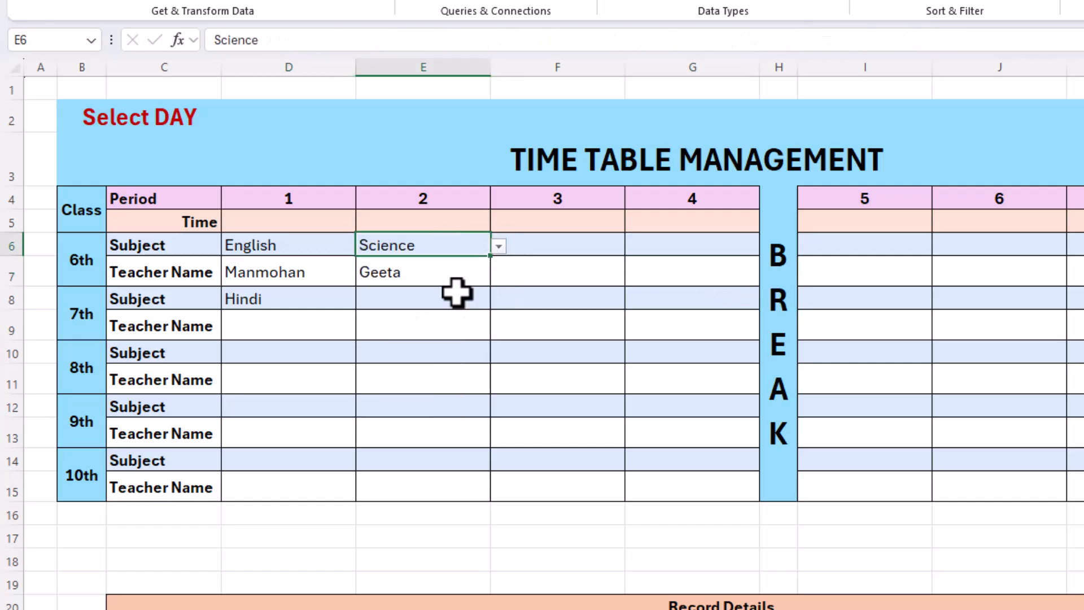
pyautogui.click(426, 276)
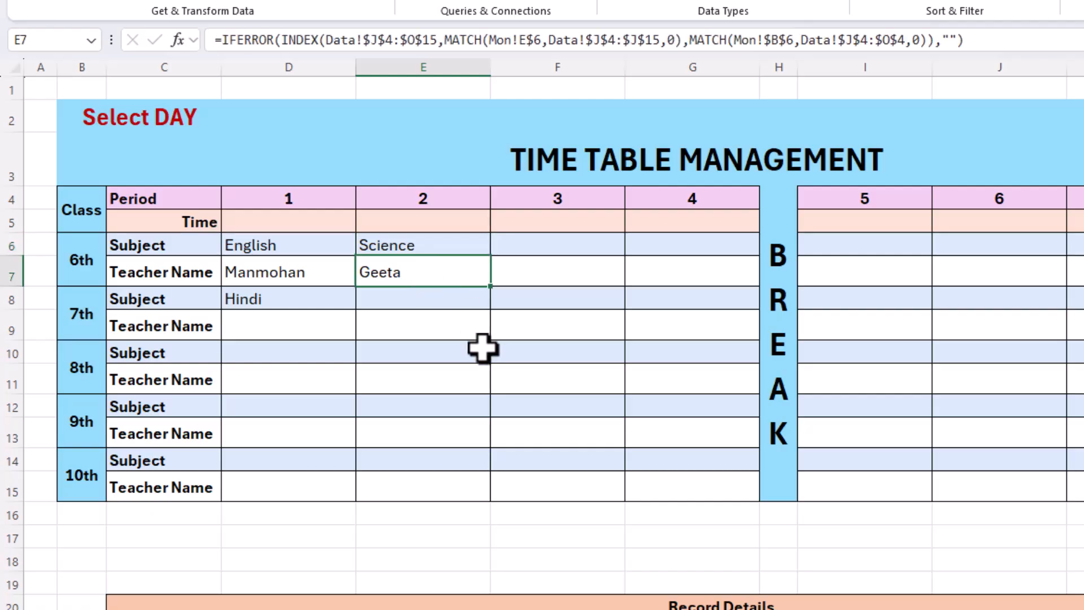
# Step: Copy the 6th class Period 1 Teacher Name formula text into the 7th class Period 1 Teacher Name cell, keeping its references unchanged
pyautogui.click(313, 280)
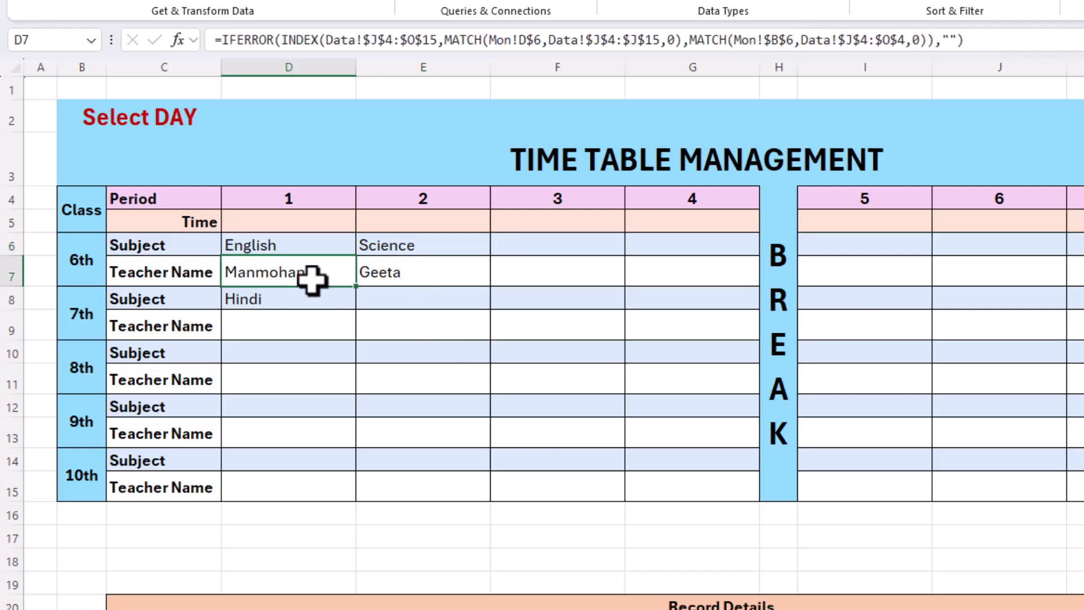
pyautogui.moveTo(967, 40); pyautogui.dragTo(237, 41)
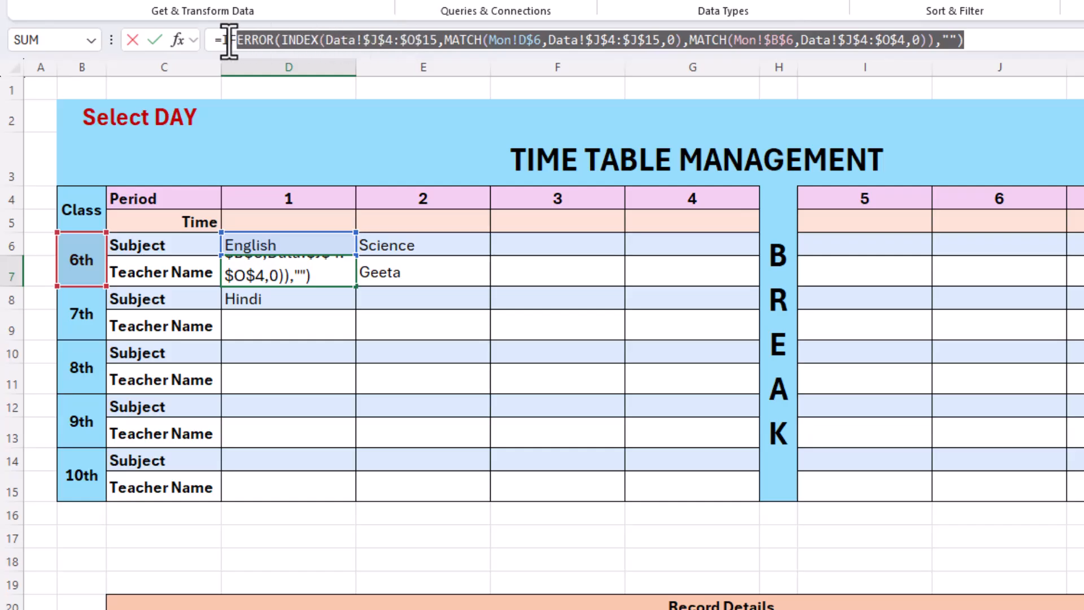
pyautogui.press('Escape')
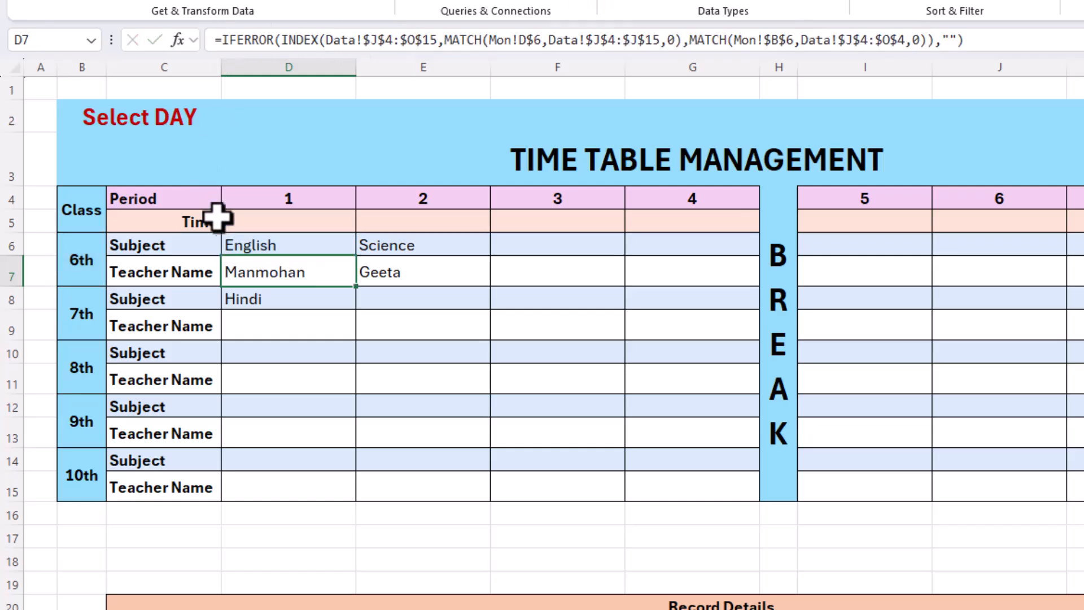
pyautogui.click(289, 328)
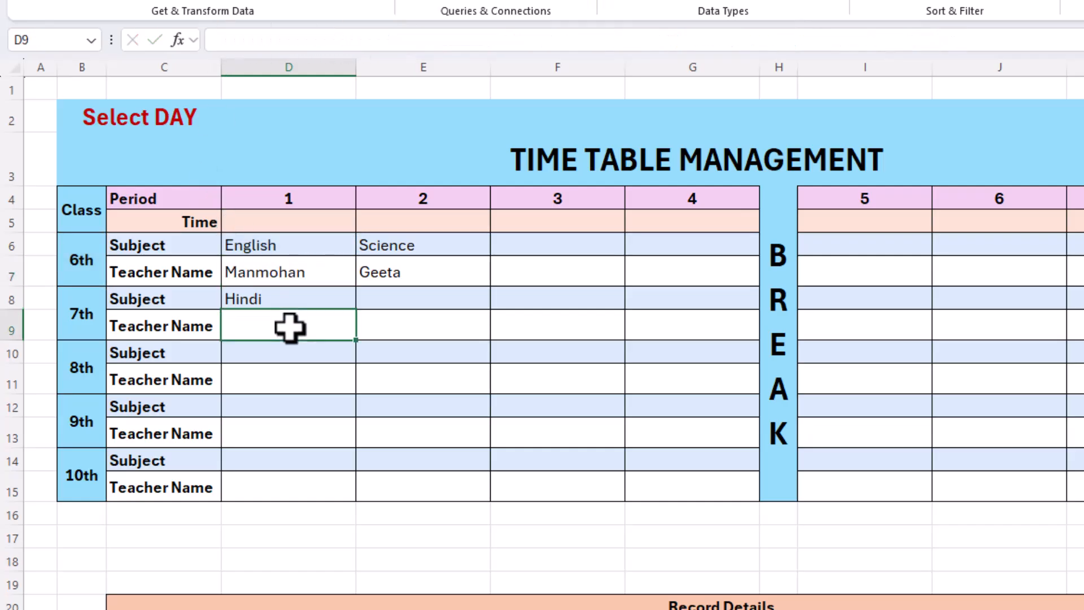
pyautogui.write('=')
pyautogui.write('IFERROR(INDEX(Data!$J$4:$O$15,MATCH(Mon!D$6,Data!$J$4:$J$15,0),MATCH(Mon!$B$6,Data!$J$4:$O$4,0)),"")')
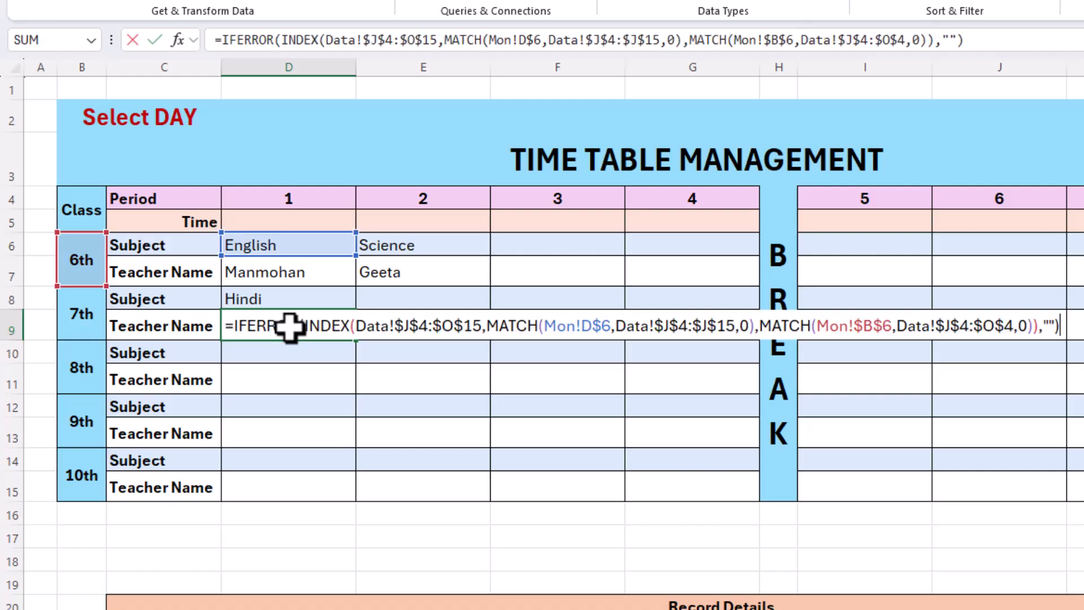
pyautogui.press('Return')
# Step: Enter the 6th class Period 1 Teacher Name formula, references unchanged, in the Period 1 Teacher Name cells of the 8th, 9th and 10th classes
pyautogui.click(282, 381)
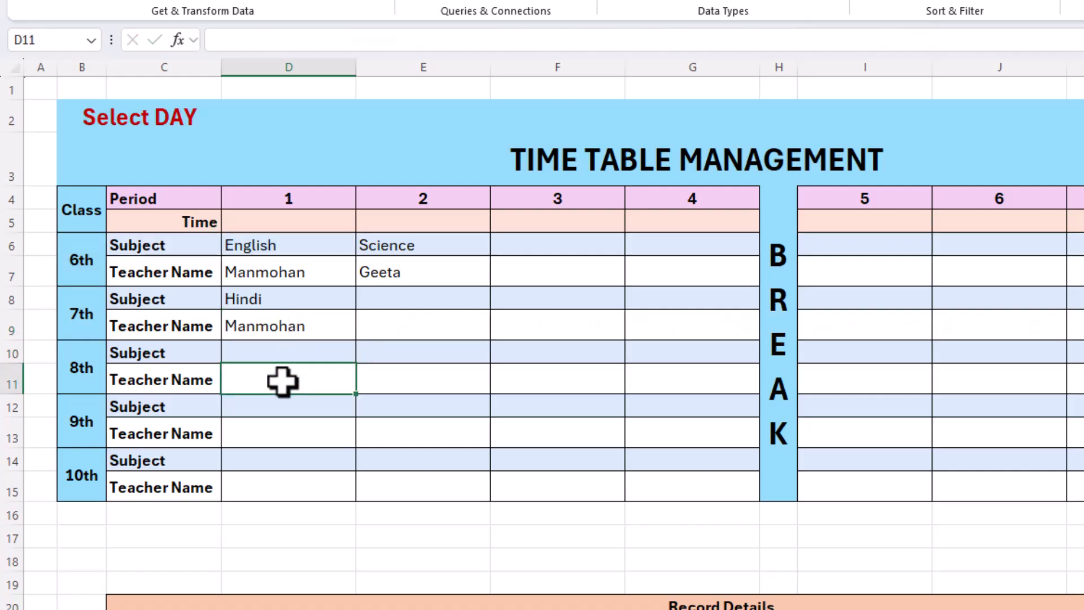
pyautogui.write('=')
pyautogui.write('IFERROR(INDEX(Data!$J$4:$O$15,MATCH(Mon!D$6,Data!$J$4:$J$15,0),MATCH(Mon!$B$6,Data!$J$4:$O$4,0)),"")')
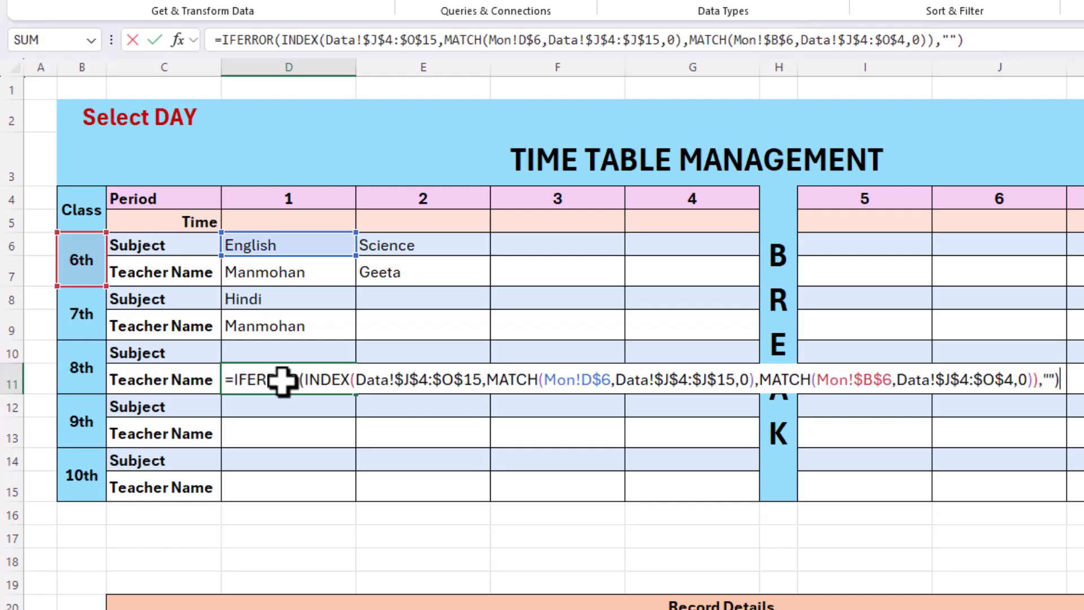
pyautogui.press('Return')
pyautogui.click(281, 439)
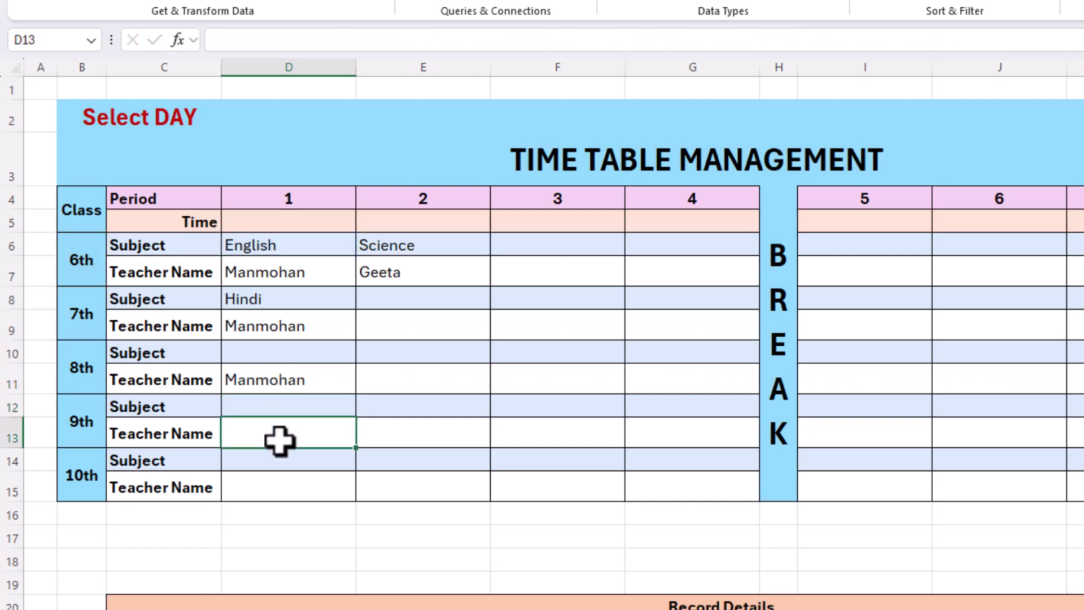
pyautogui.write('=')
pyautogui.write('IFERROR(INDEX(Data!$J$4:$O$15,MATCH(Mon!D$6,Data!$J$4:$J$15,0),MATCH(Mon!$B$6,Data!$J$4:$O$4,0)),"")')
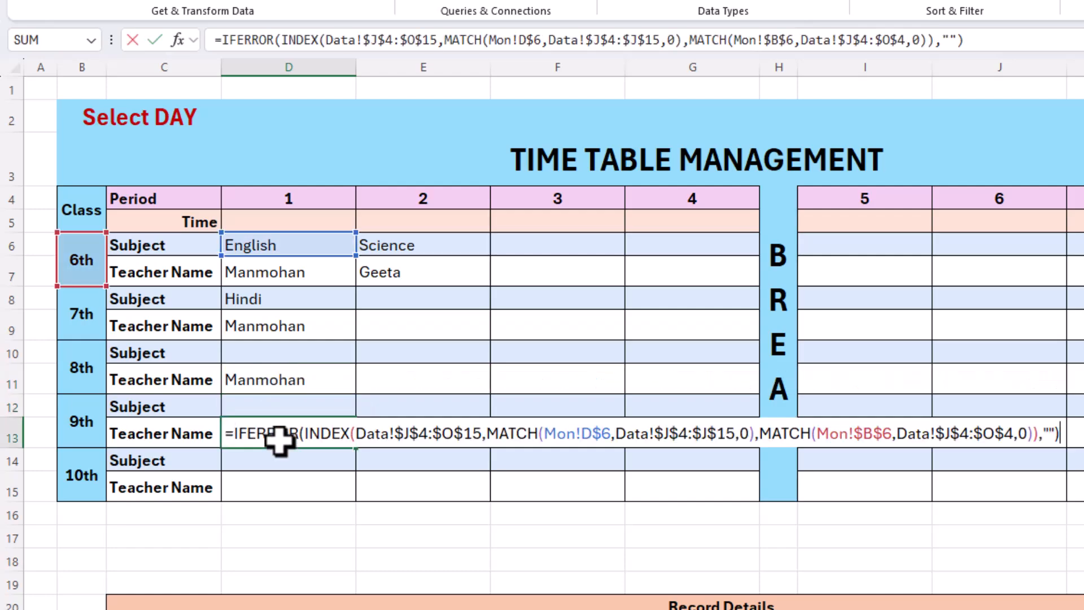
pyautogui.press('Return')
pyautogui.click(297, 487)
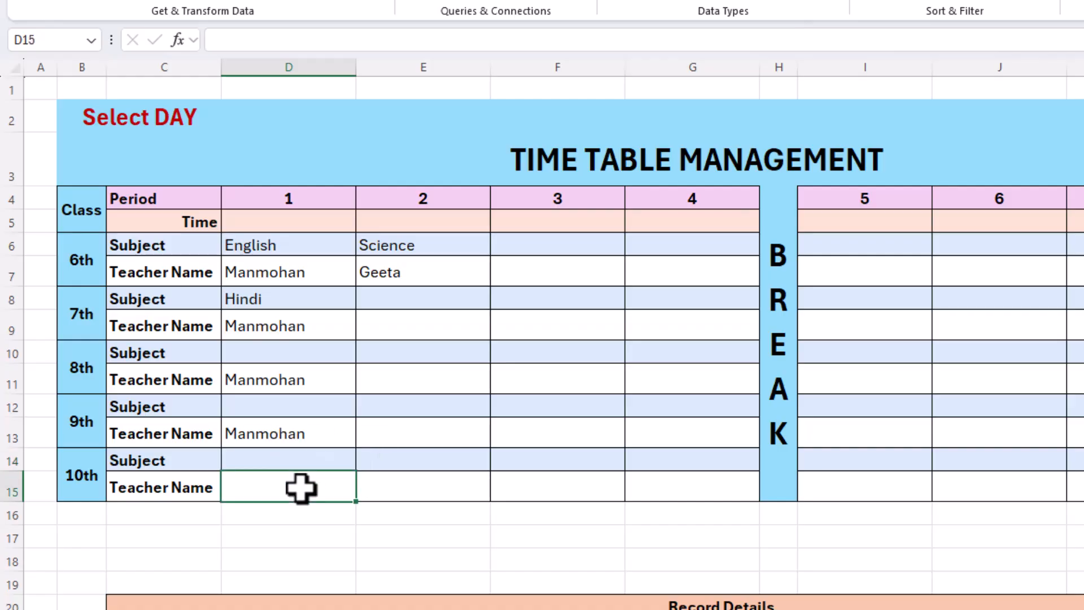
pyautogui.write('=')
pyautogui.write('IFERROR(INDEX(Data!$J$4:$O$15,MATCH(Mon!D$6,Data!$J$4:$J$15,0),MATCH(Mon!$B$6,Data!$J$4:$O$4,0)),"")')
pyautogui.press('Return')
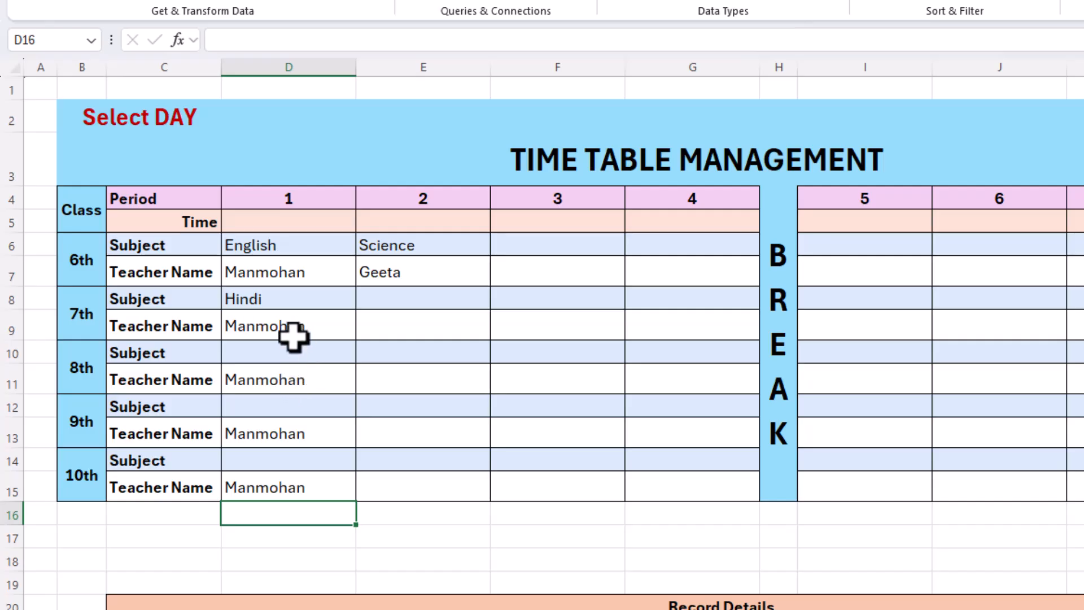
# Step: Compare the 6th and 7th class Period 1 Teacher Name formulas with the class and subject cells they should reference
pyautogui.click(293, 275)
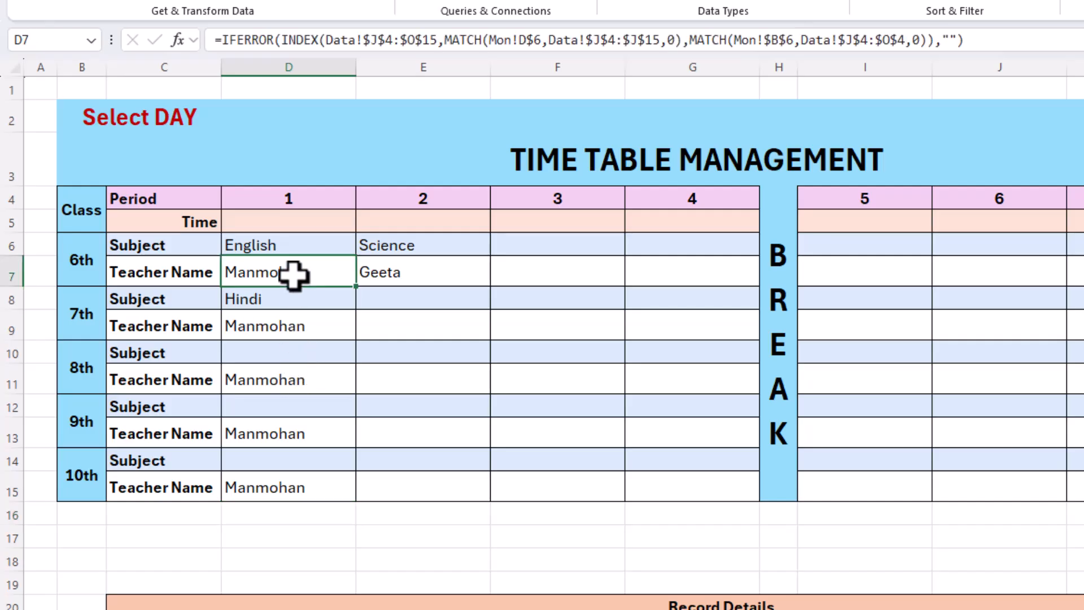
pyautogui.click(285, 247)
pyautogui.click(91, 257)
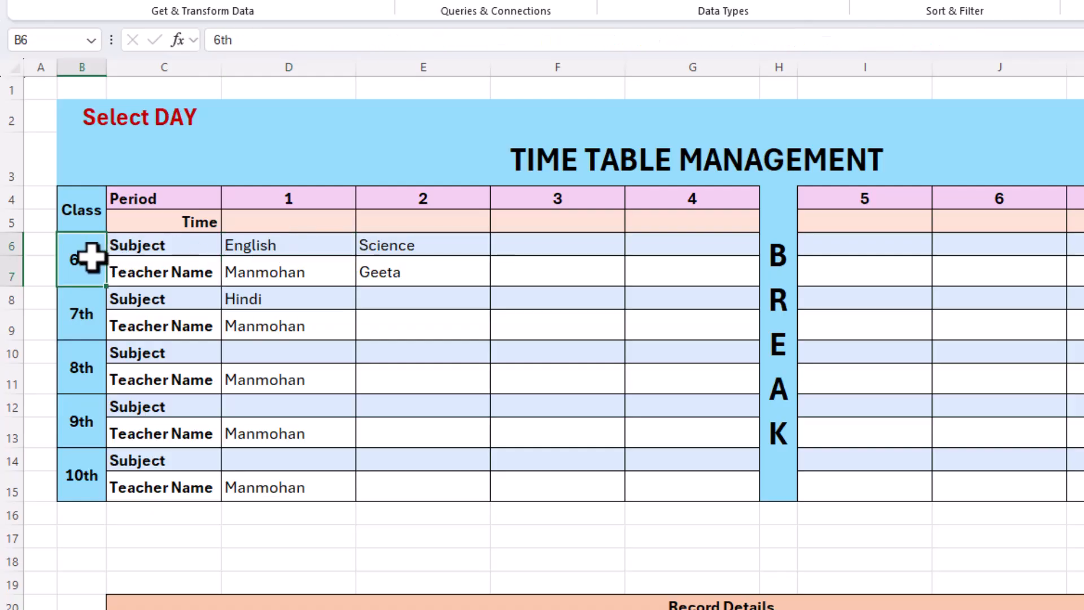
pyautogui.click(312, 326)
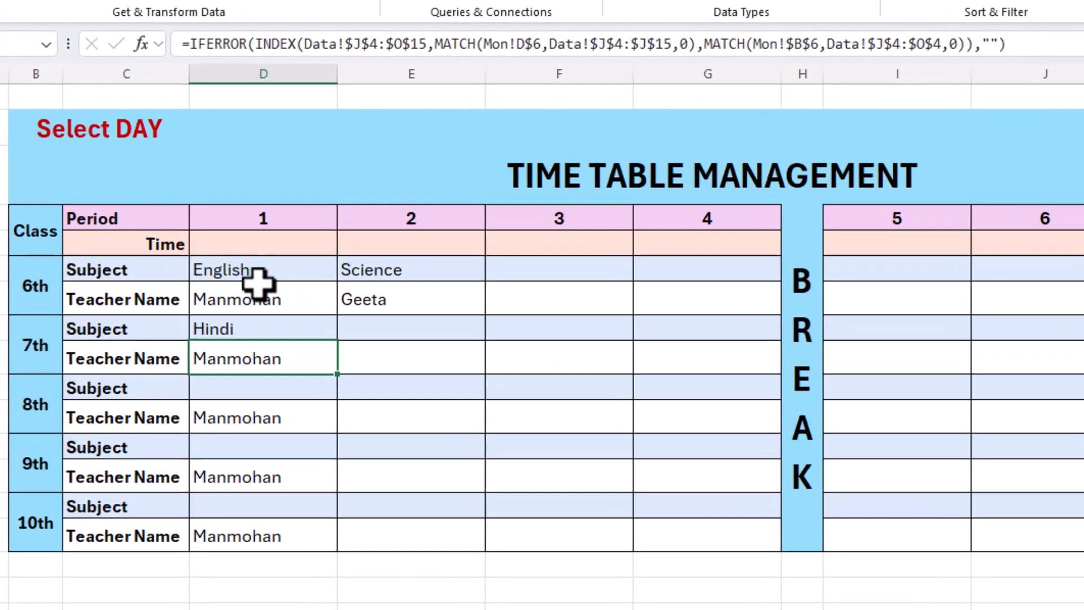
pyautogui.click(283, 267)
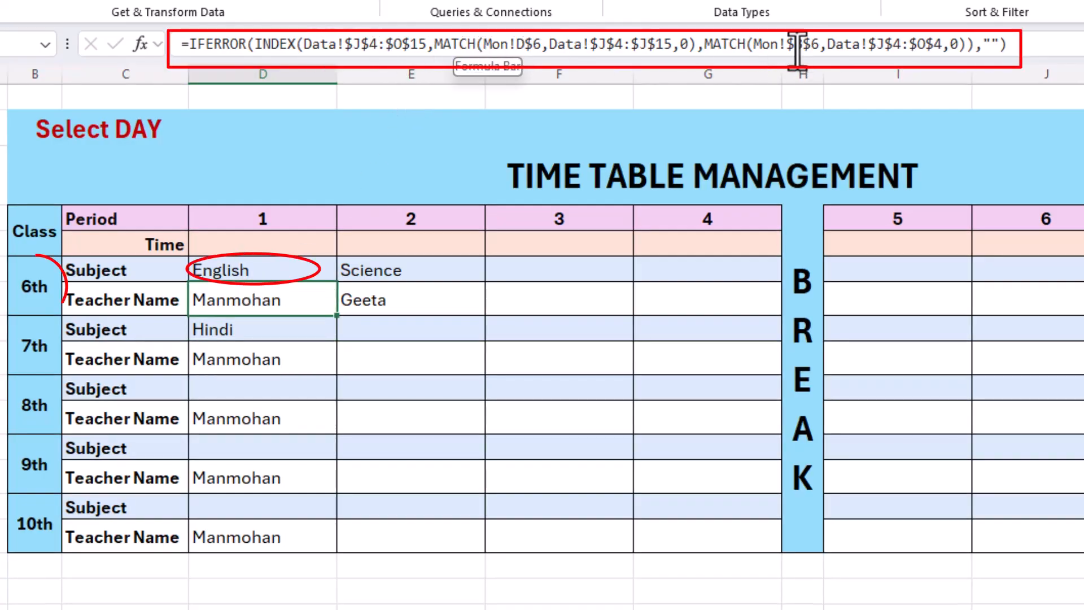
pyautogui.click(243, 356)
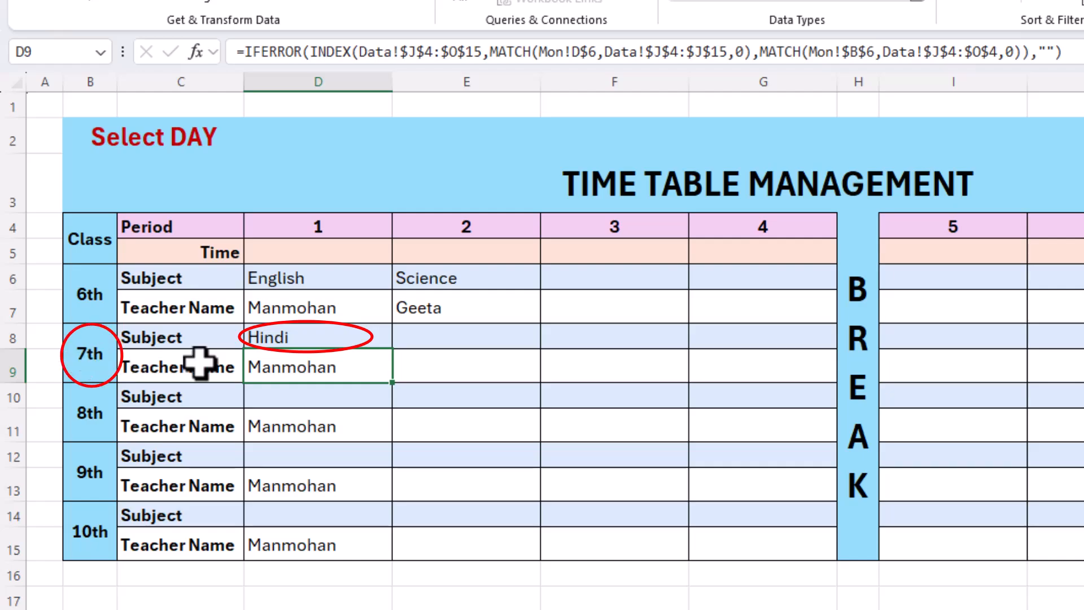
# Step: Change the 7th class Period 1 Teacher Name lookups to Mon!D$8 and Mon!$B$8, and fill the formula across to Period 4
pyautogui.doubleClick(277, 365)
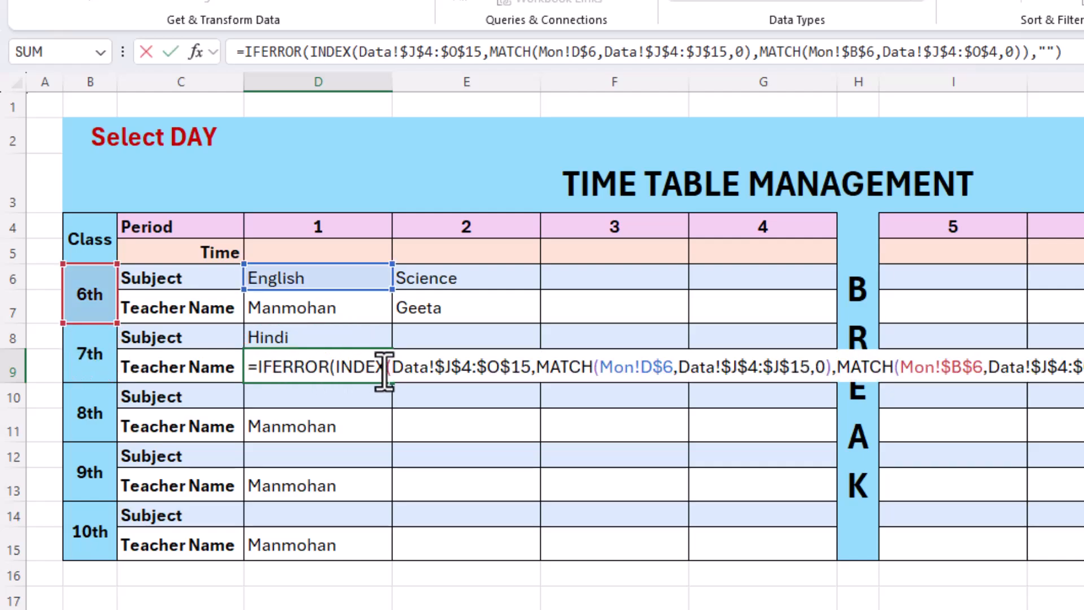
pyautogui.click(671, 368)
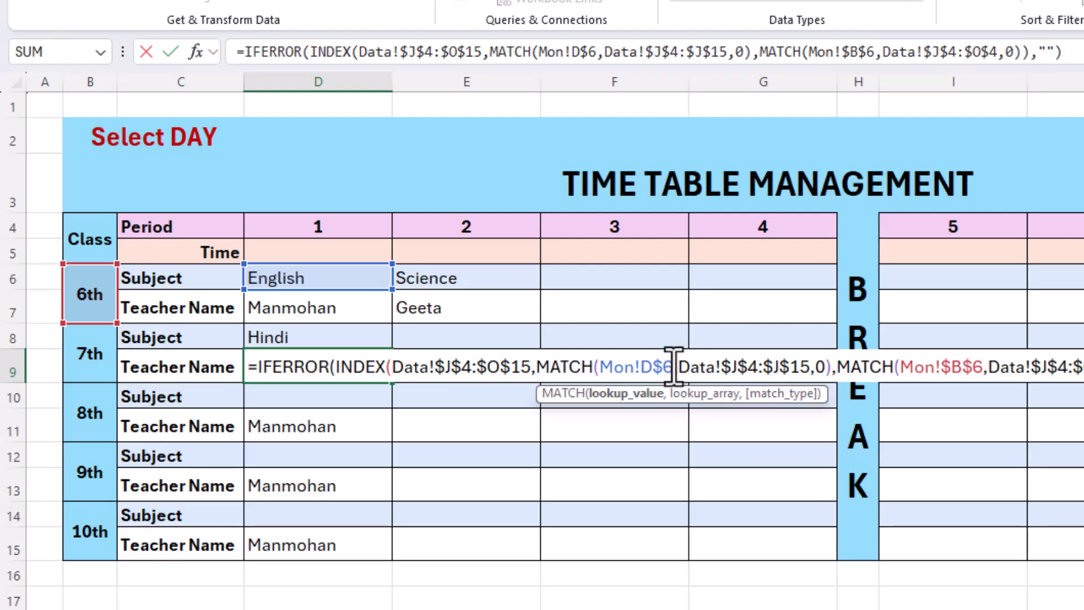
pyautogui.press('BackSpace')
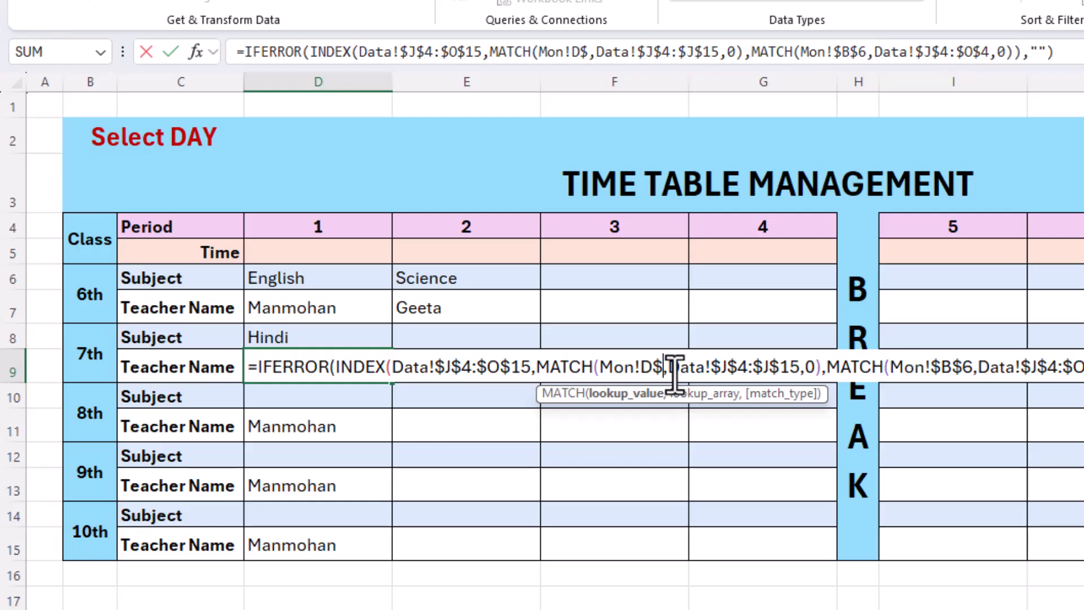
pyautogui.write('8')
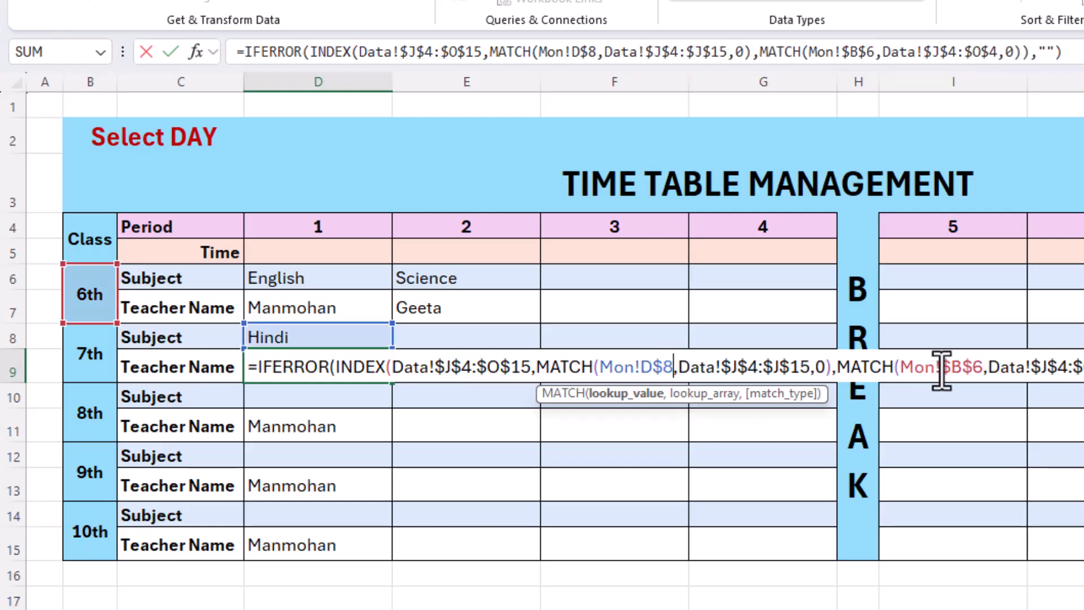
pyautogui.click(984, 367)
pyautogui.press('BackSpace')
pyautogui.write('8')
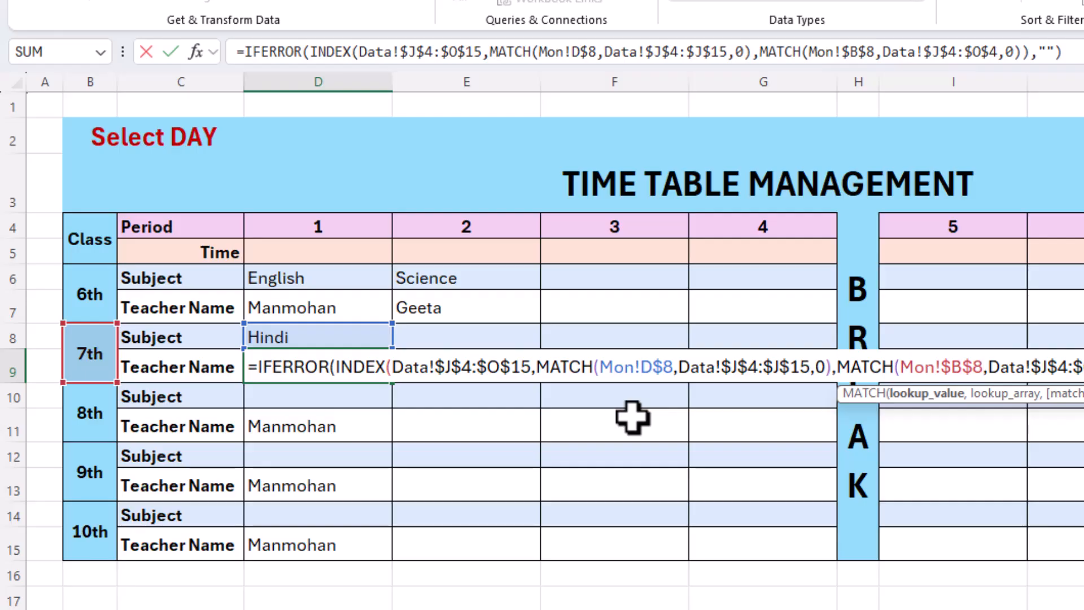
pyautogui.press('Return')
pyautogui.click(337, 366)
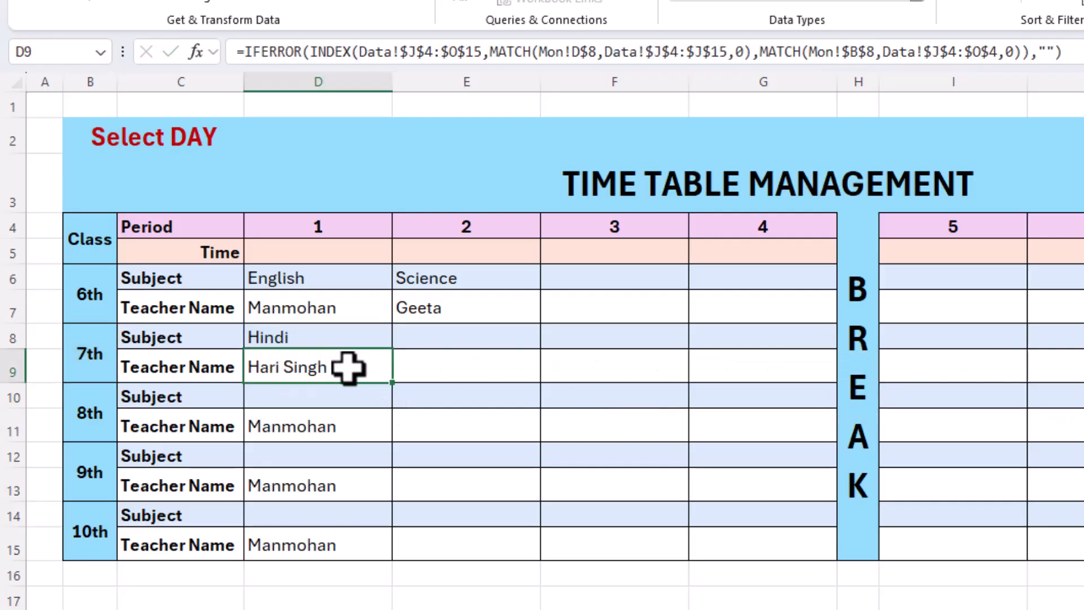
pyautogui.moveTo(392, 382); pyautogui.dragTo(813, 386)
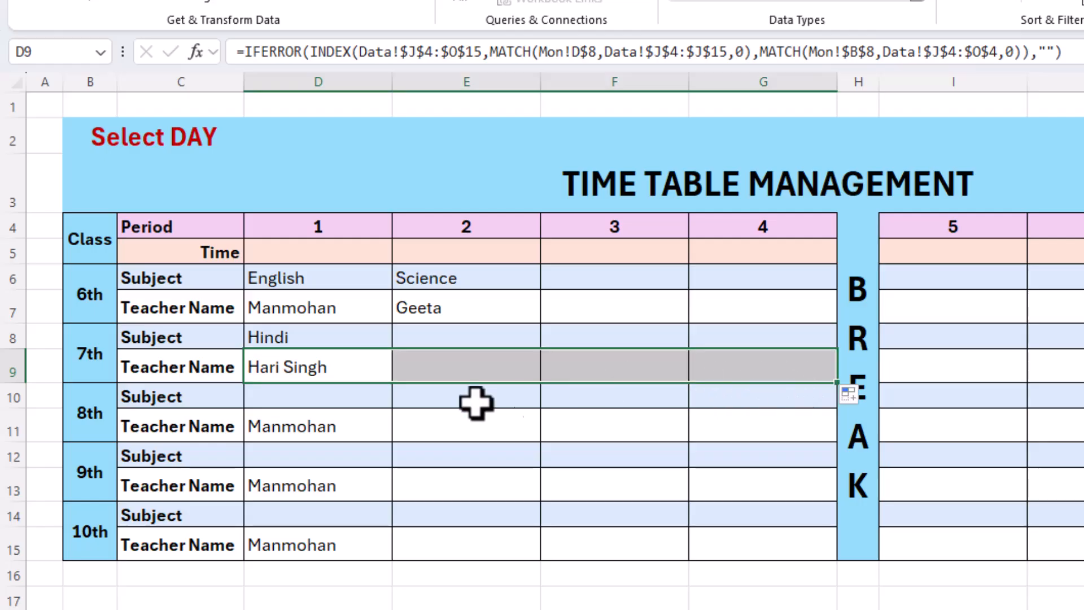
# Step: Change the 8th class Period 1 Teacher Name lookups to Mon!D$10 and Mon!$B$10, and fill the formula across to Period 4
pyautogui.click(338, 427)
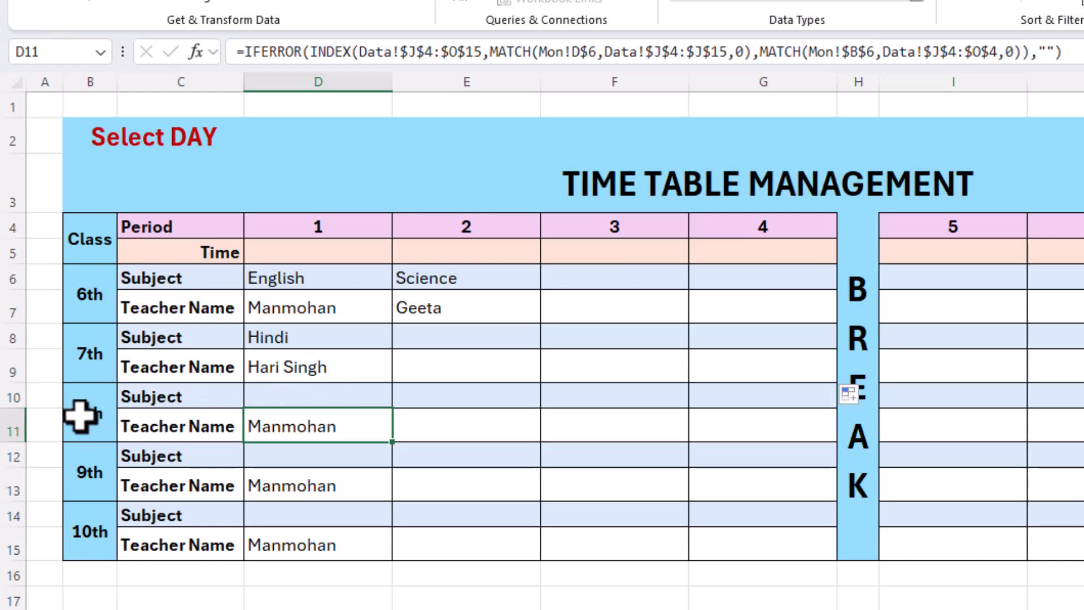
pyautogui.doubleClick(367, 422)
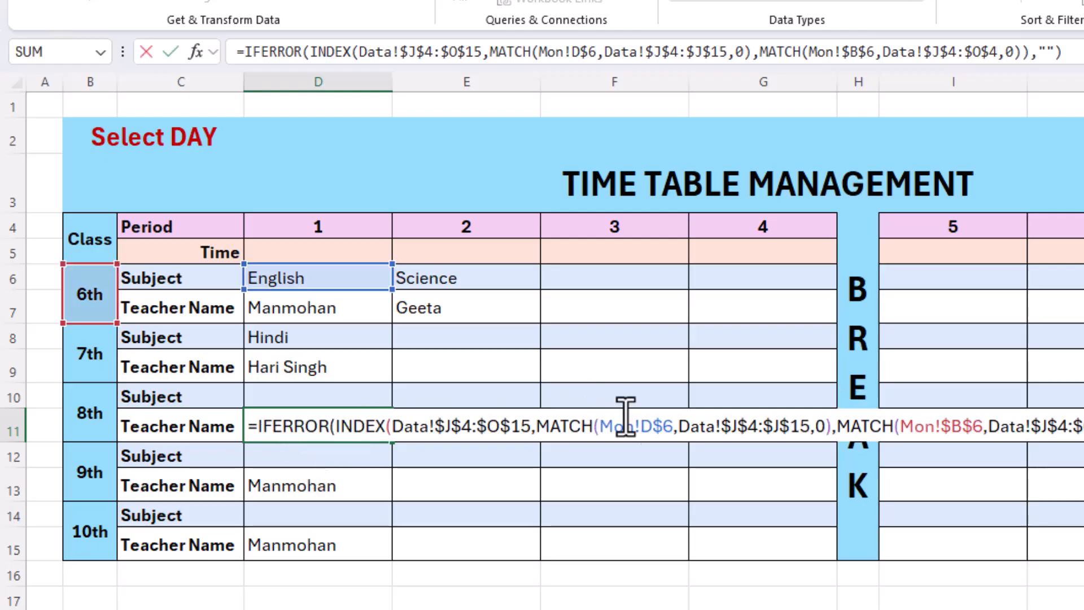
pyautogui.click(674, 426)
pyautogui.press('BackSpace')
pyautogui.write('10')
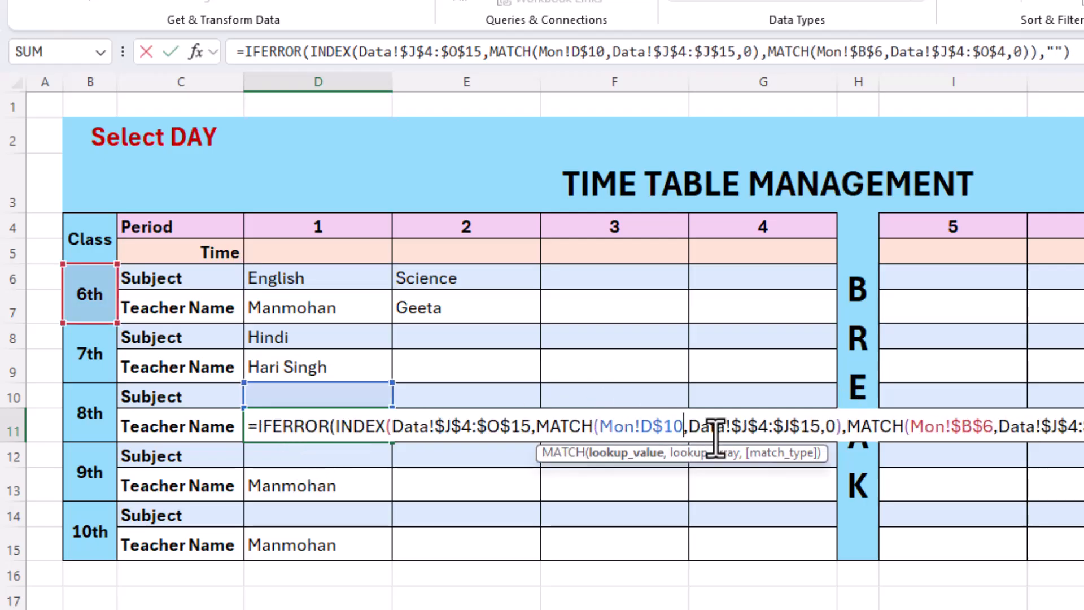
pyautogui.click(994, 429)
pyautogui.press('BackSpace')
pyautogui.write('10')
pyautogui.press('Return')
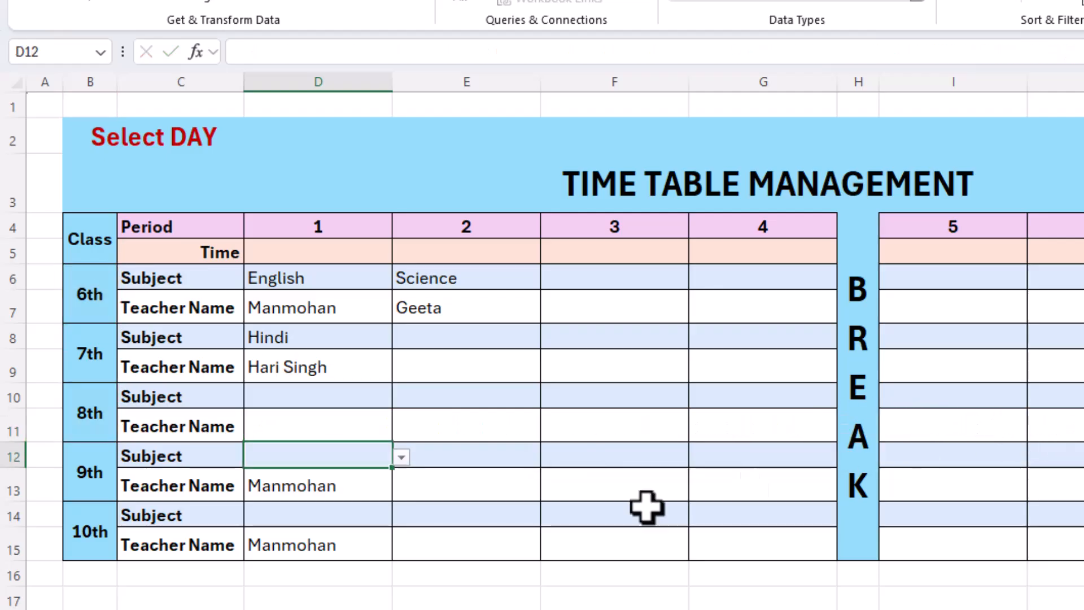
pyautogui.click(354, 424)
pyautogui.moveTo(393, 441); pyautogui.dragTo(813, 453)
# Step: Inspect the Teacher Name formulas of the 9th and 10th classes in Period 1 and of the 7th to 9th classes in Period 5
pyautogui.click(337, 489)
pyautogui.click(335, 544)
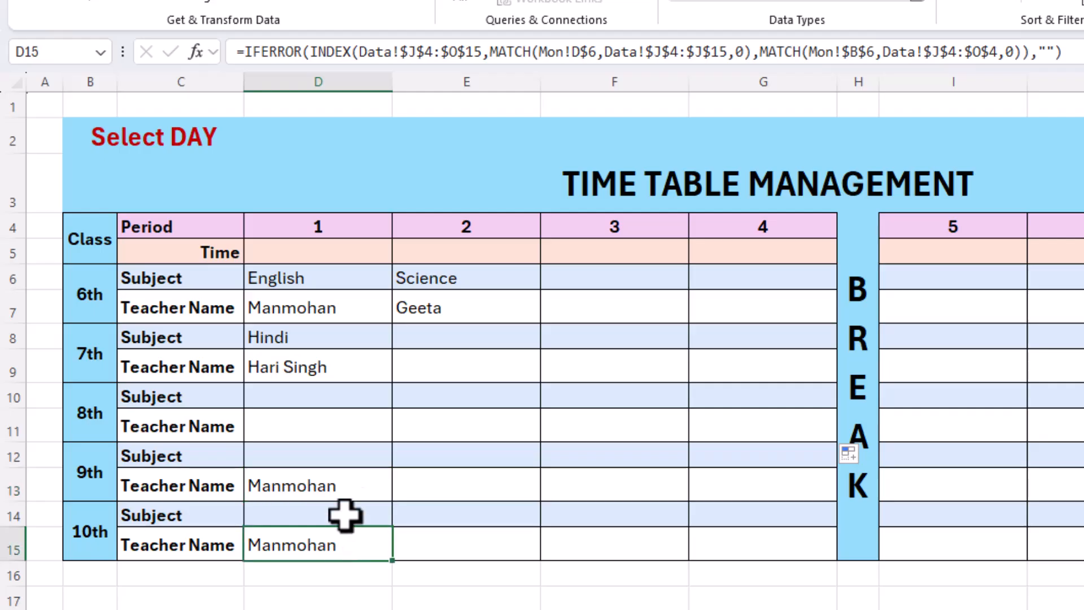
pyautogui.click(349, 489)
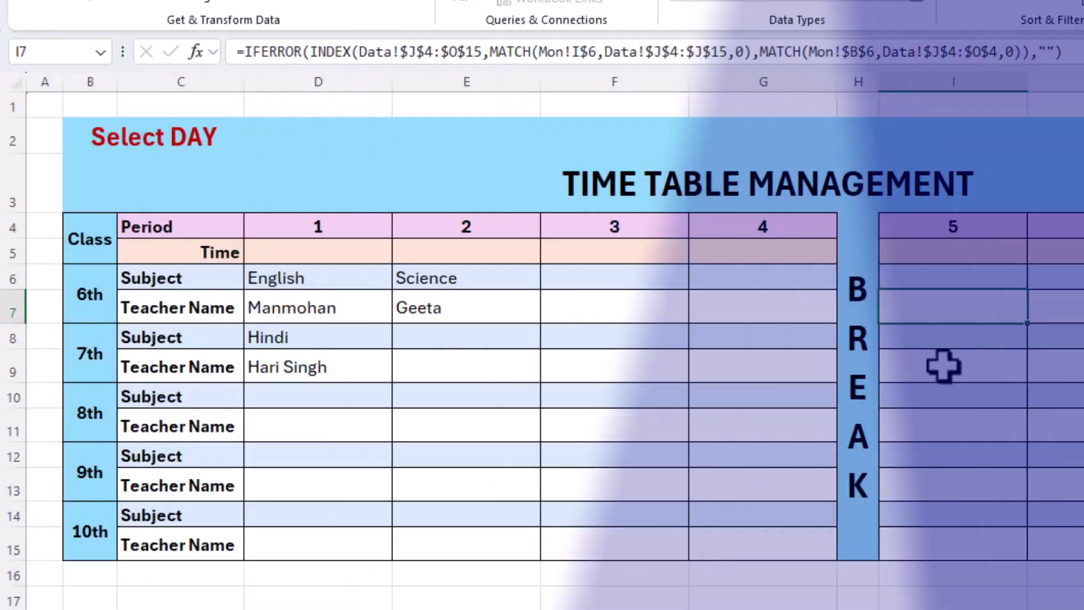
pyautogui.click(946, 367)
pyautogui.click(948, 425)
pyautogui.click(951, 483)
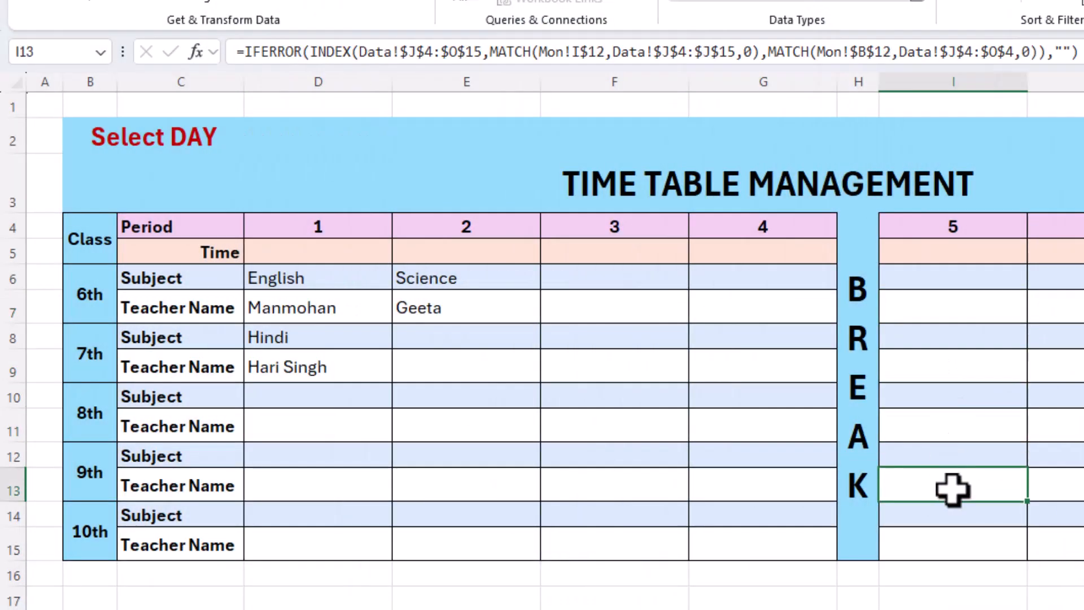
pyautogui.click(626, 367)
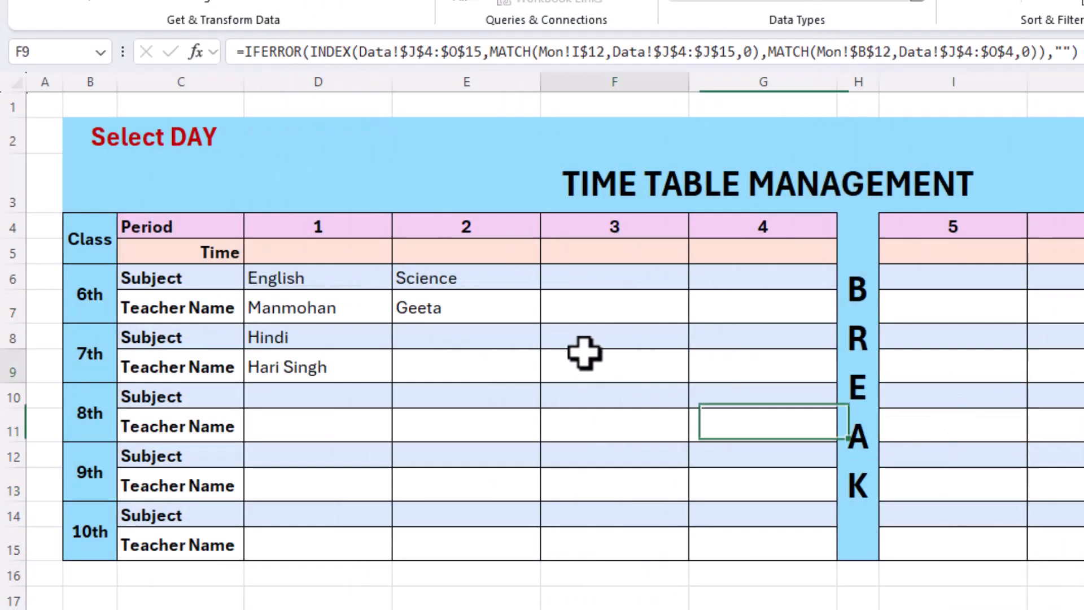
# Step: Review the timetable's Time row against the School Open Time and Period Duration values on the Data sheet
pyautogui.click(317, 260)
pyautogui.click(462, 257)
pyautogui.click(553, 256)
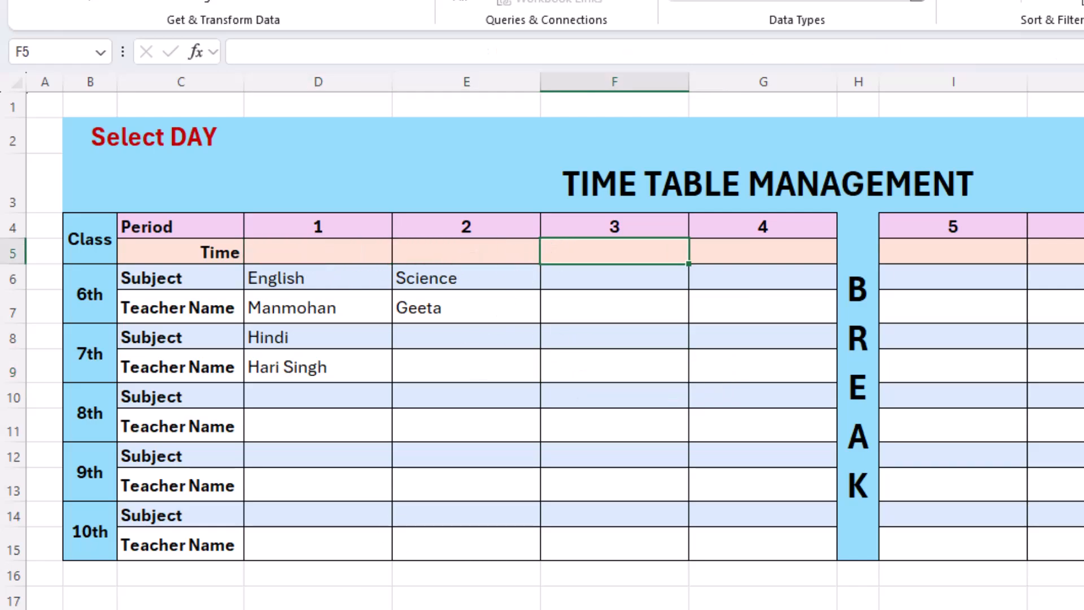
pyautogui.hotkey('ctrl', 'pagedown')
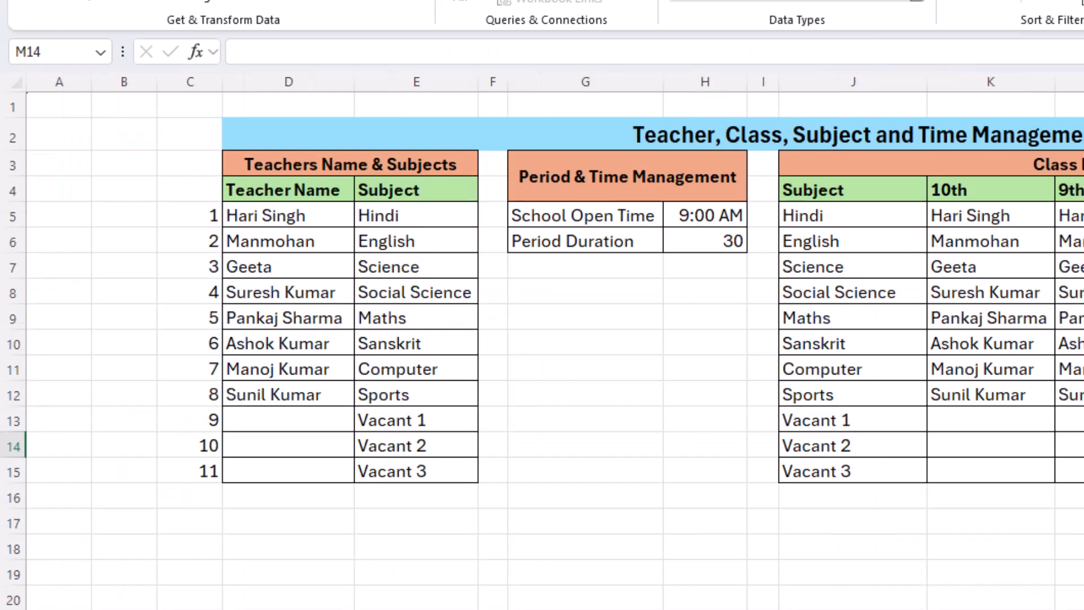
pyautogui.click(706, 244)
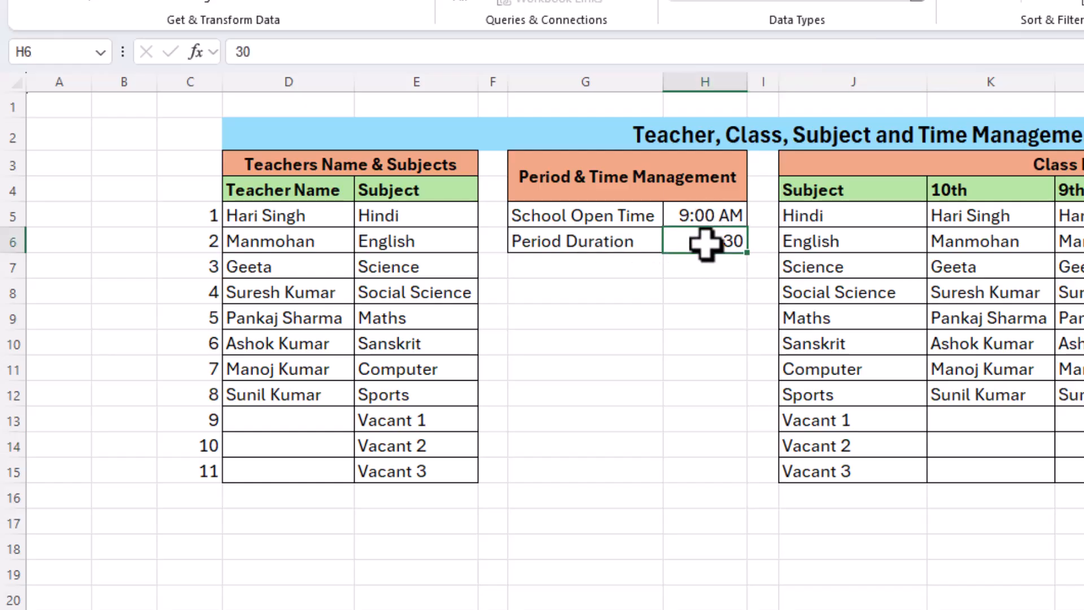
pyautogui.click(695, 209)
pyautogui.click(690, 240)
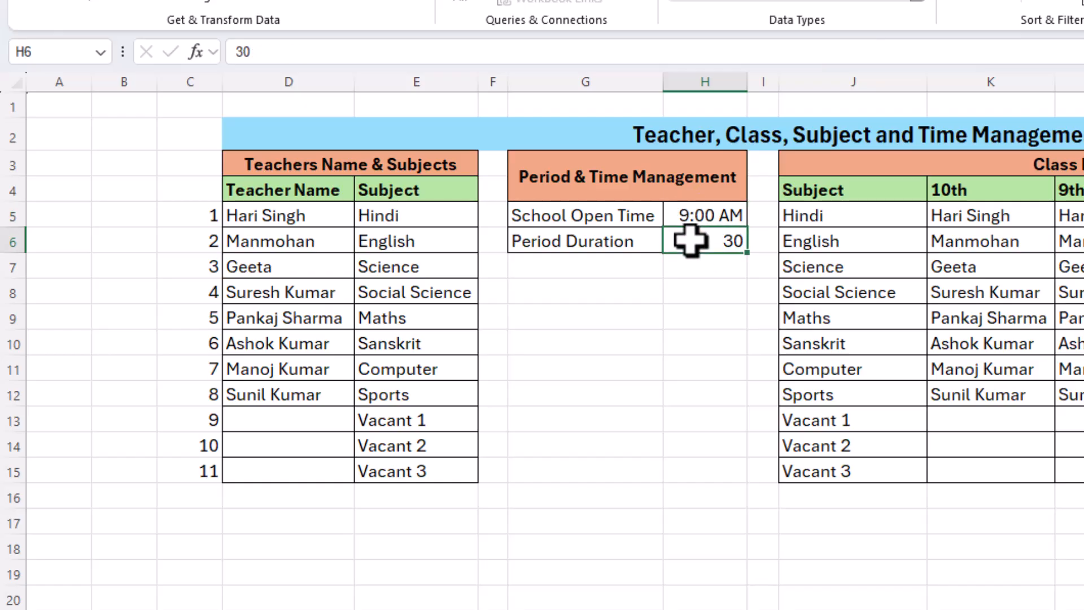
pyautogui.click(695, 217)
pyautogui.click(693, 240)
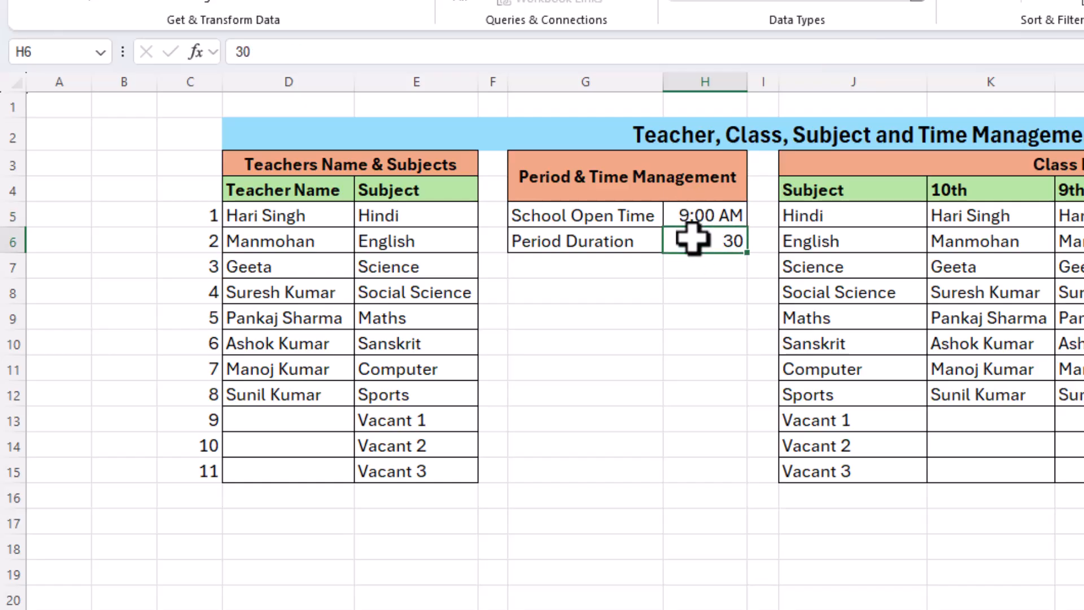
pyautogui.click(692, 217)
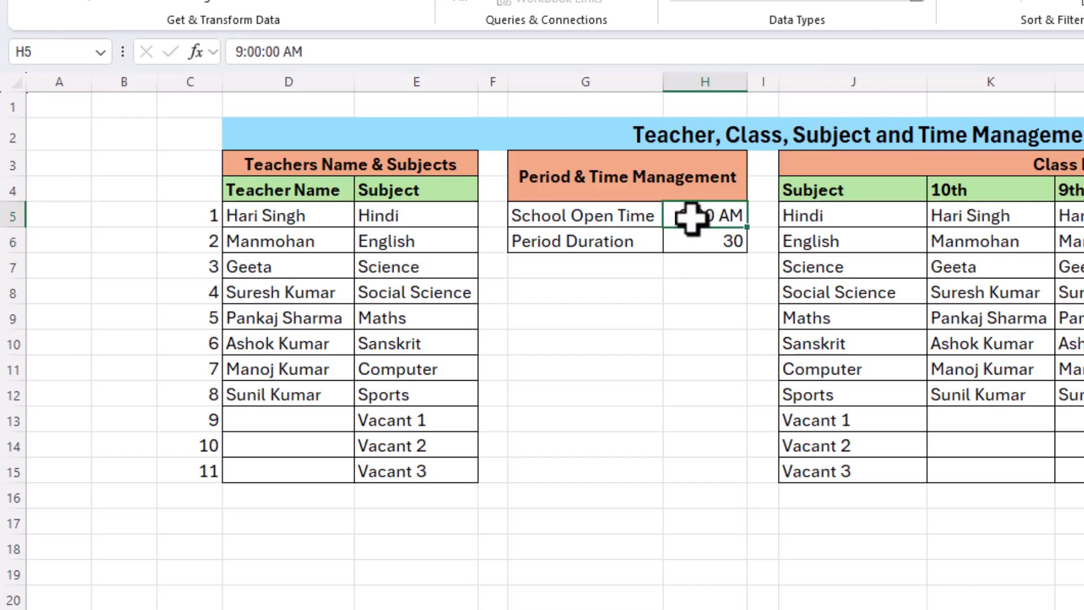
pyautogui.click(688, 241)
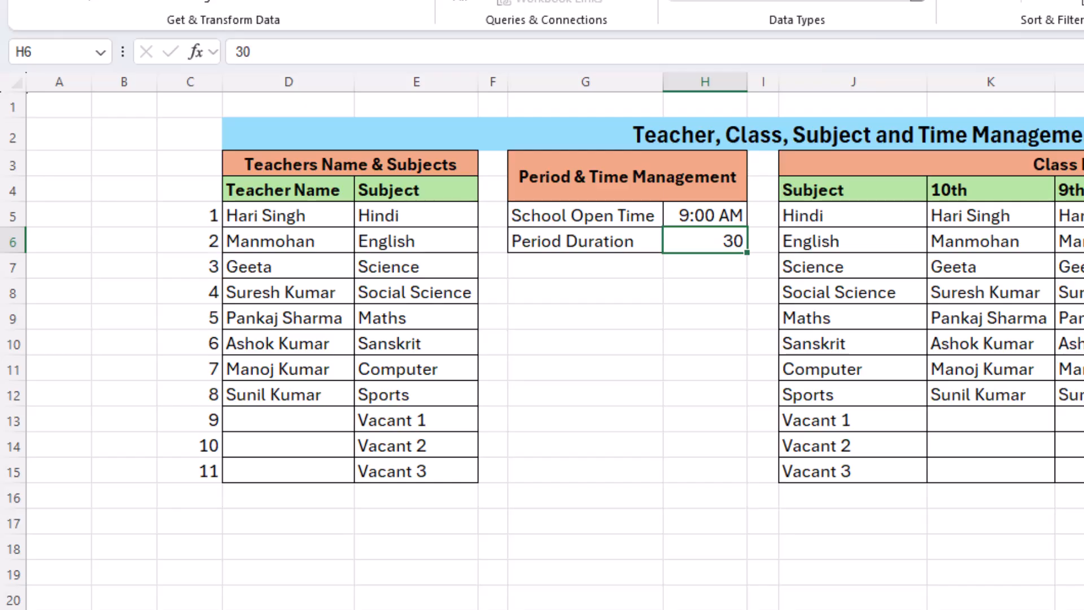
pyautogui.hotkey('ctrl', 'pageup')
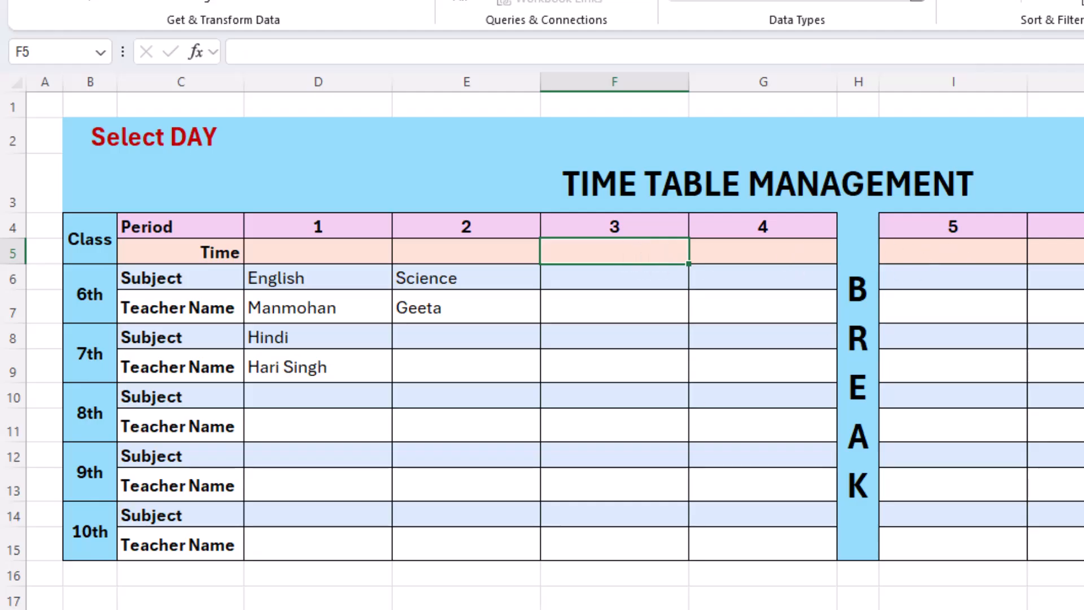
# Step: Add a list validation to the School Open Time cell on the Data sheet with 9:00 AM, 8:30 AM, 8:00 AM and 9:30 AM
pyautogui.hotkey('ctrl', 'pagedown')
pyautogui.click(712, 216)
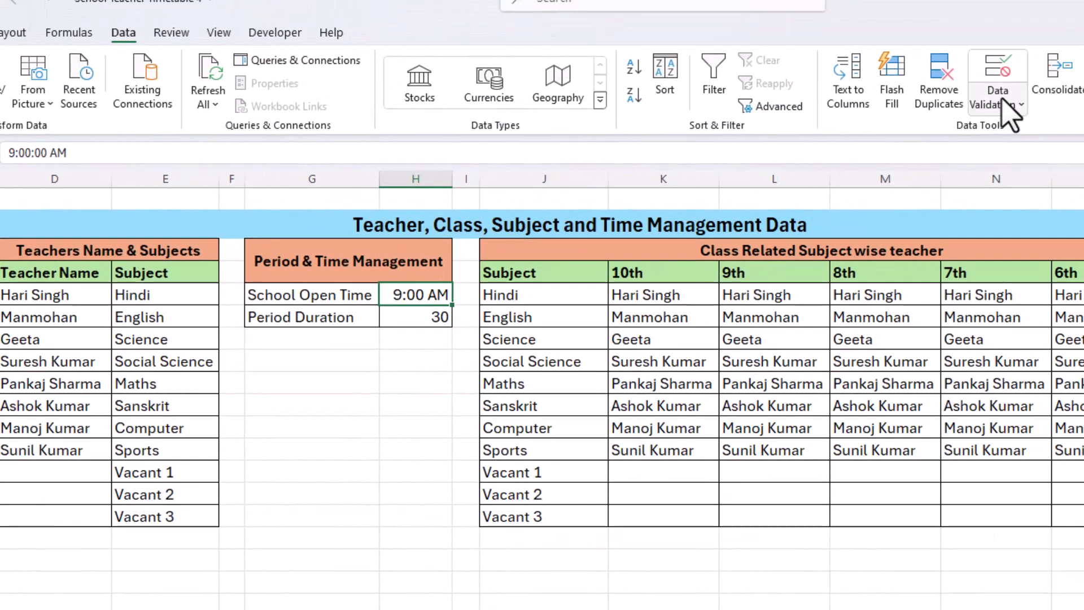
pyautogui.click(1005, 108)
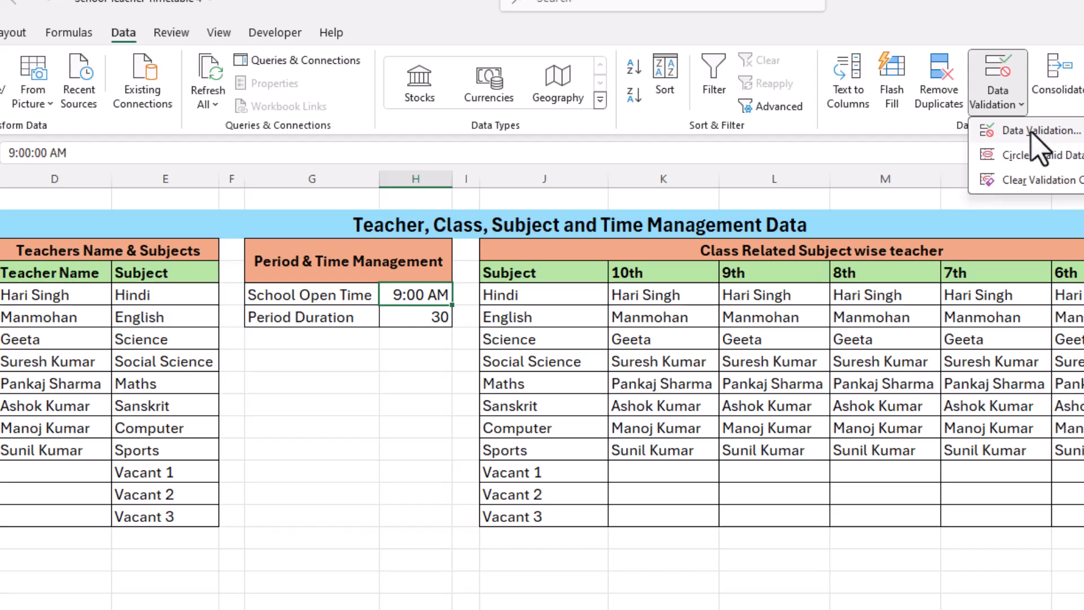
pyautogui.click(1031, 133)
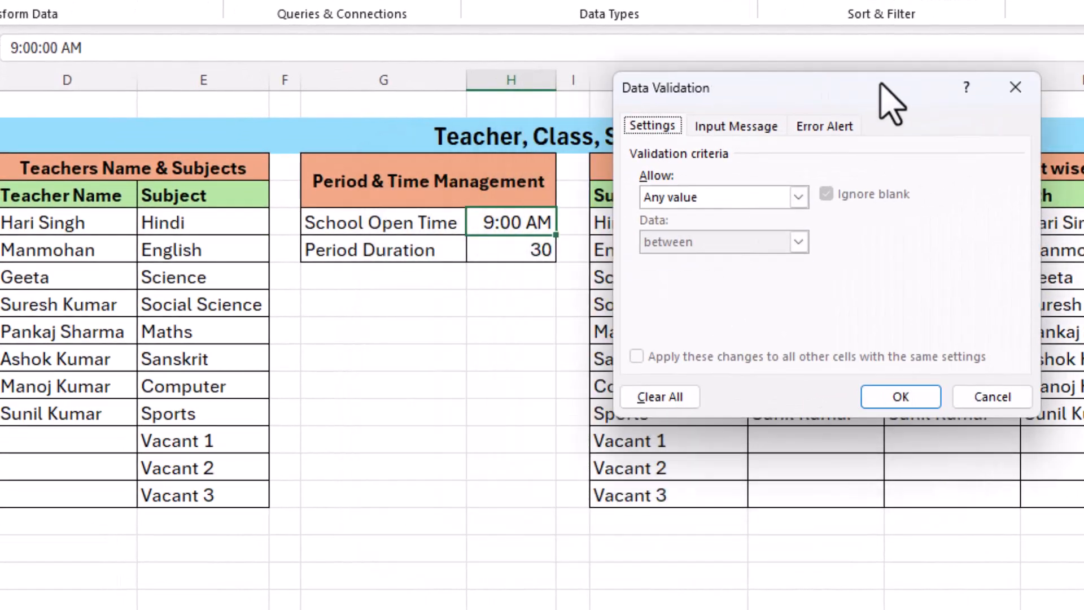
pyautogui.moveTo(893, 104); pyautogui.dragTo(923, 105)
pyautogui.click(829, 198)
pyautogui.click(741, 256)
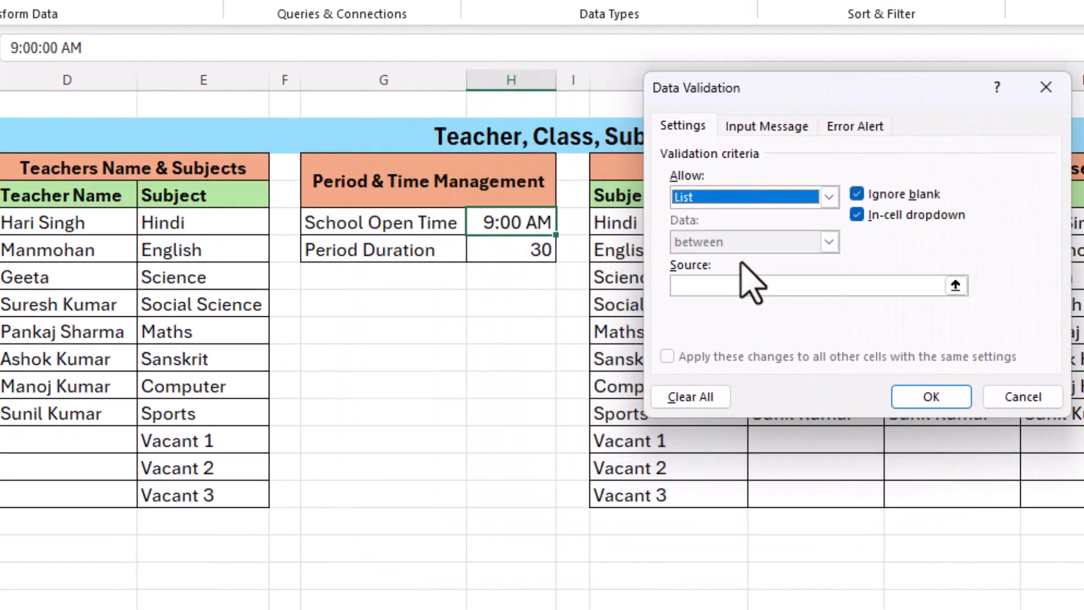
pyautogui.click(848, 285)
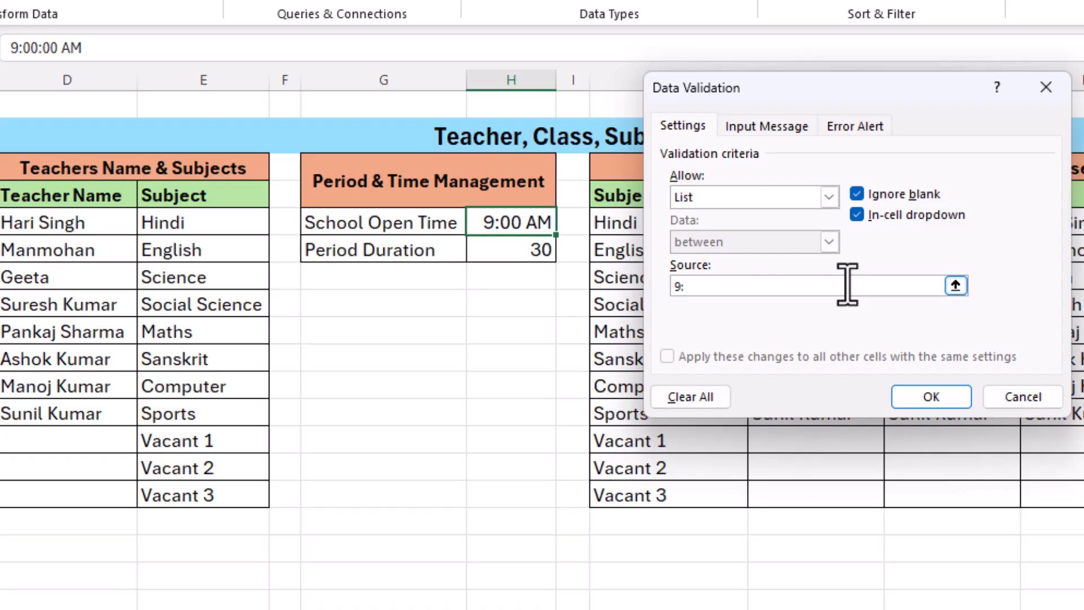
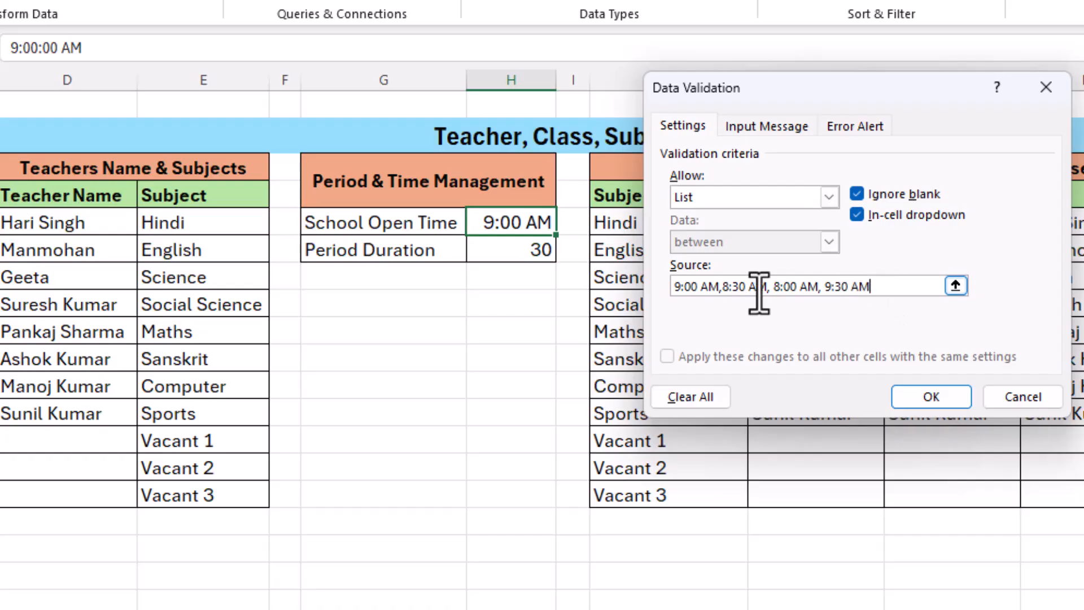
pyautogui.click(926, 402)
# Step: Choose 8:30 AM from the drop-down as the School Open Time
pyautogui.click(566, 224)
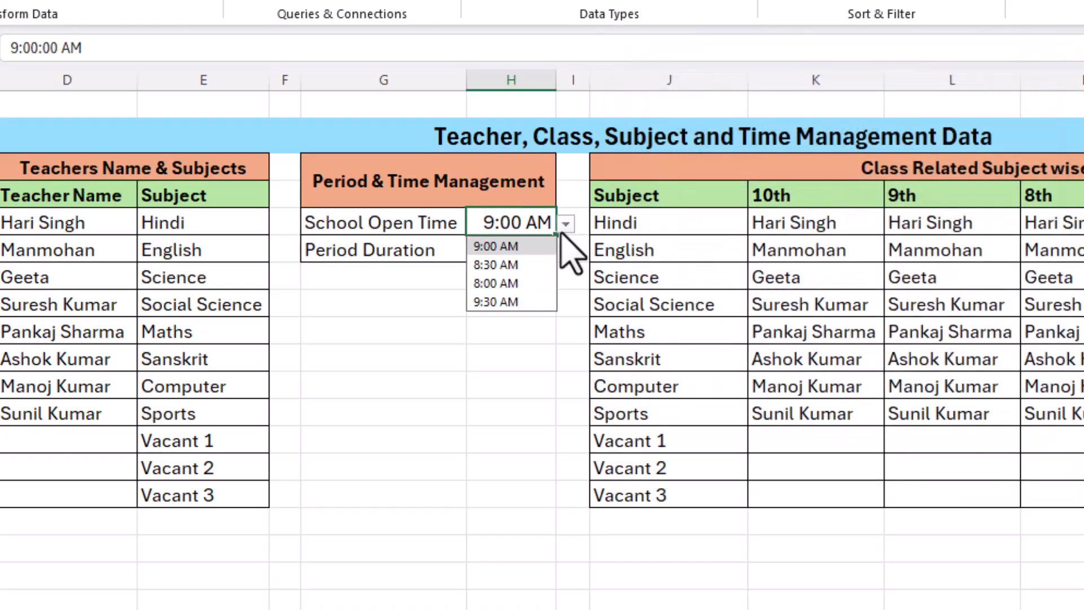
pyautogui.click(543, 266)
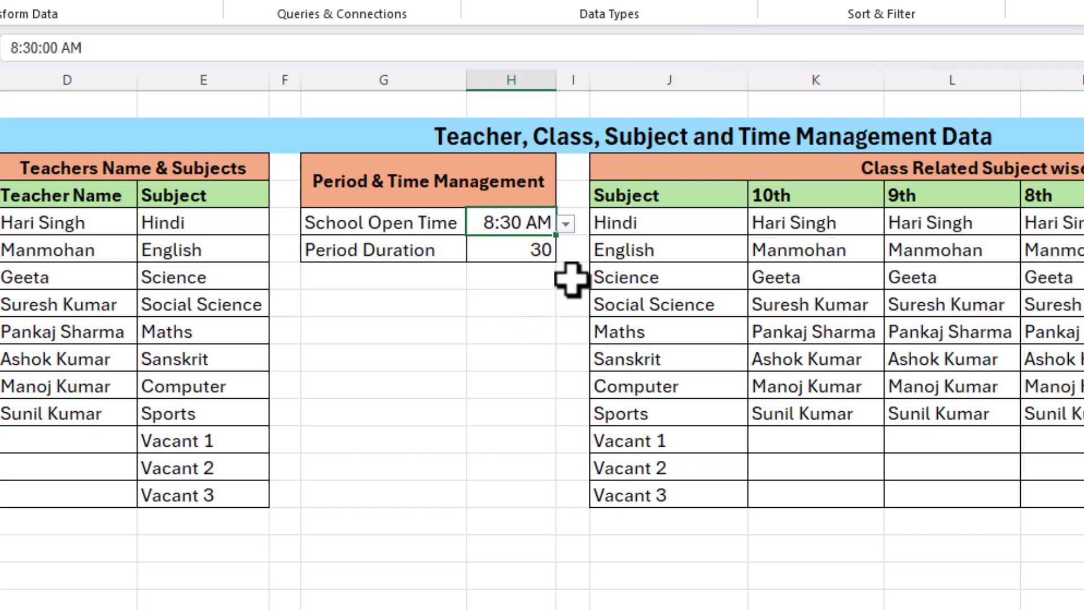
pyautogui.click(531, 357)
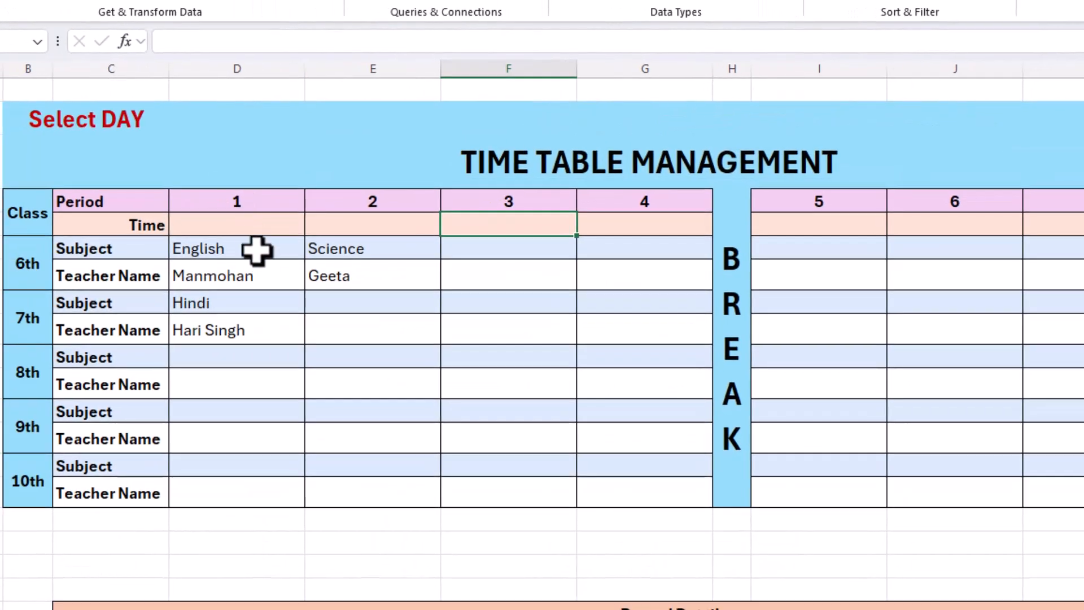
# Step: Link the timetable's Period 1 time to the School Open Time with the formula =Data!H5
pyautogui.click(252, 222)
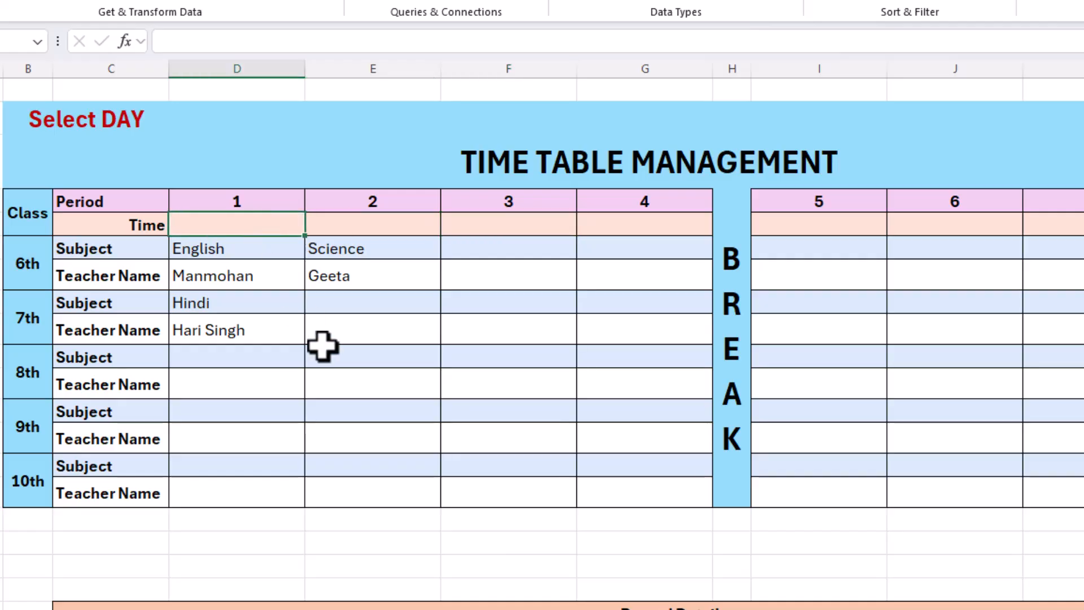
pyautogui.write('=')
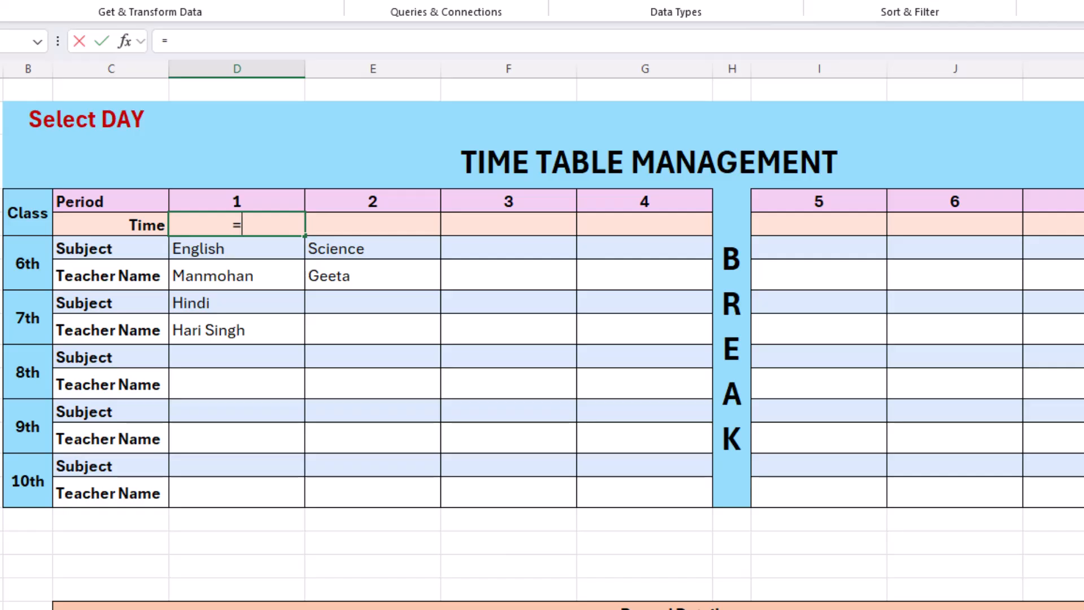
pyautogui.hotkey('ctrl', 'pagedown')
pyautogui.click(591, 191)
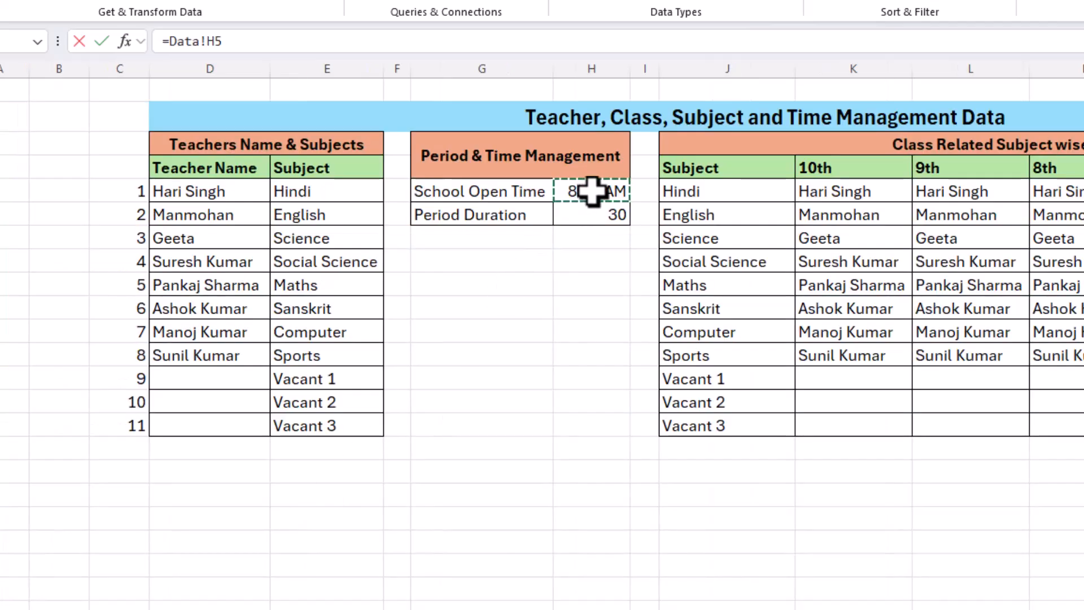
pyautogui.press('Return')
pyautogui.click(276, 229)
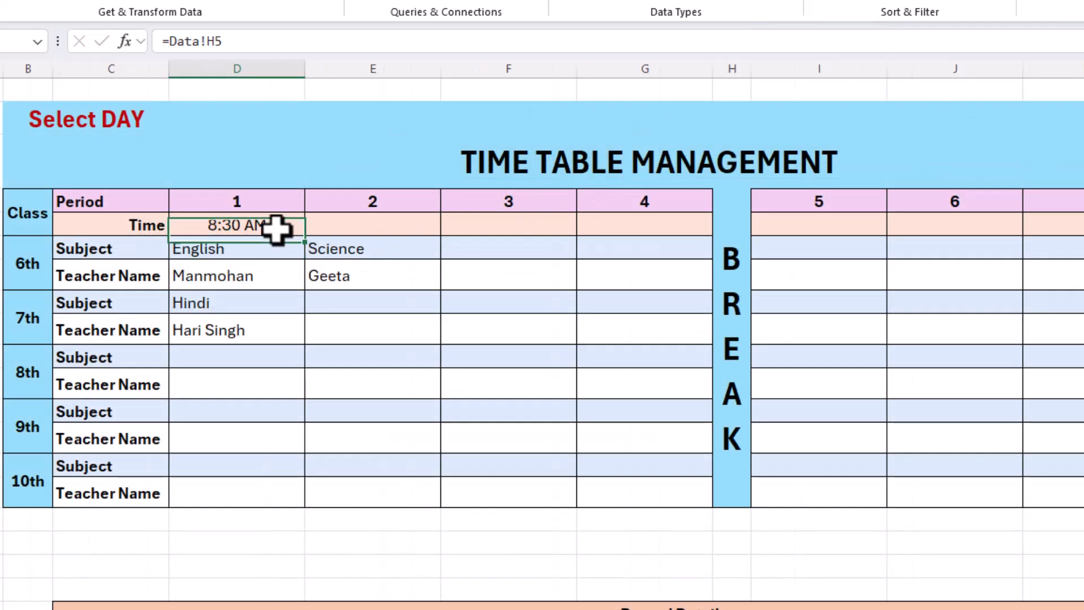
# Step: Calculate the Period 2 time by adding the Period Duration to the Period 1 time with =D5+TIME(0,Data!$H$6,0)
pyautogui.click(357, 226)
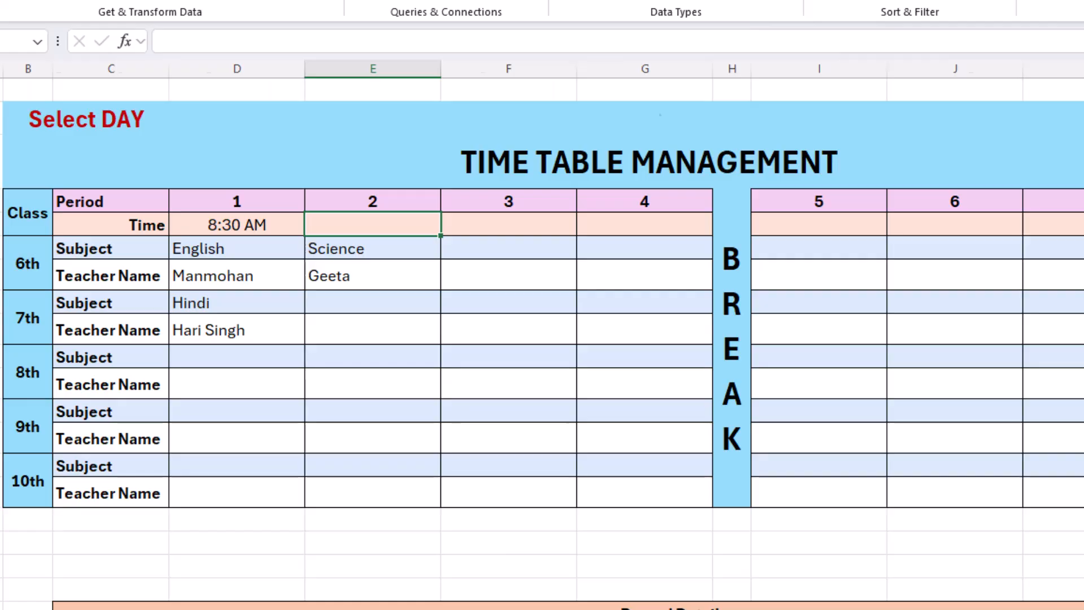
pyautogui.hotkey('ctrl', 'pageup')
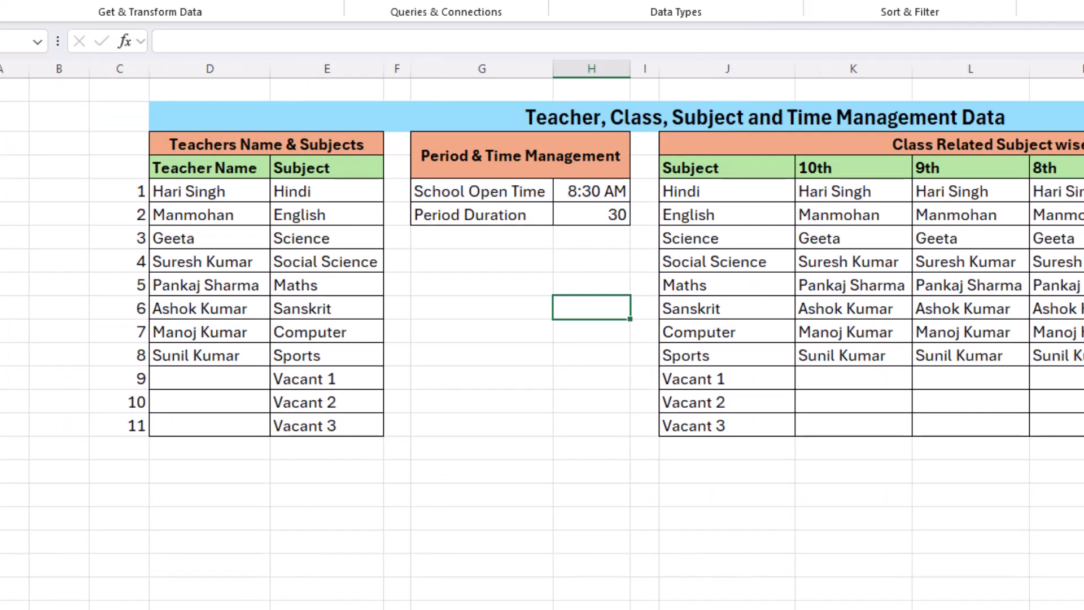
pyautogui.hotkey('ctrl', 'pagedown')
pyautogui.write('=')
pyautogui.click(254, 223)
pyautogui.write('=')
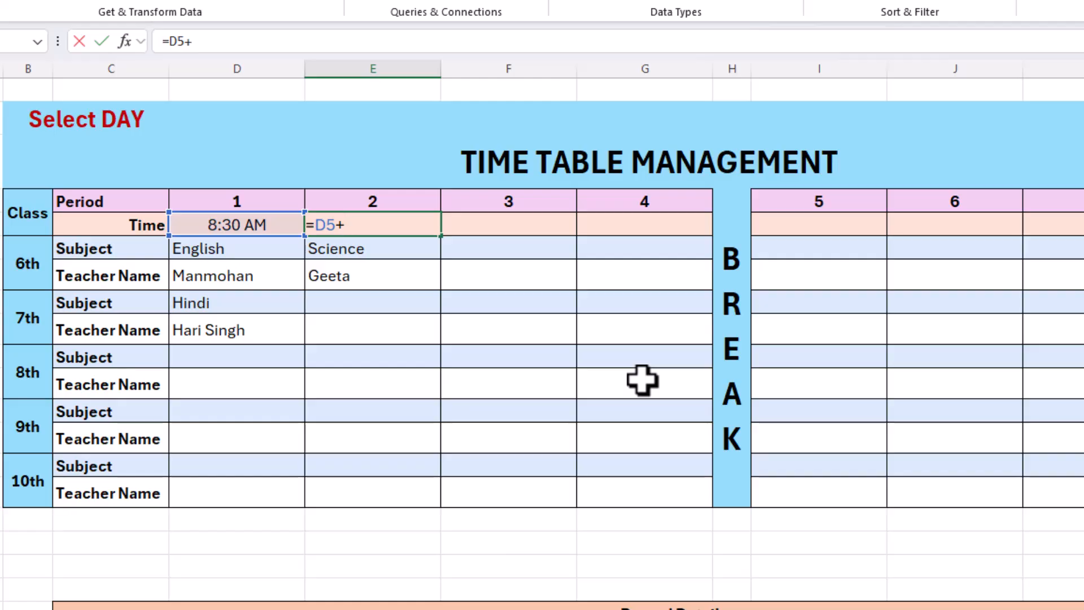
pyautogui.write('time')
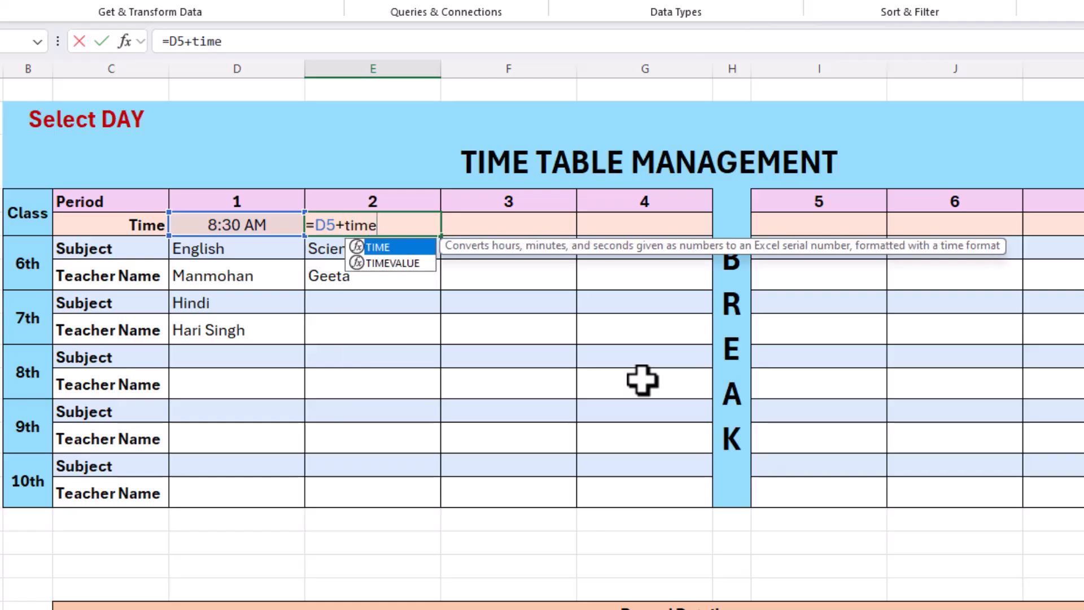
pyautogui.write('(0,')
pyautogui.click(394, 609)
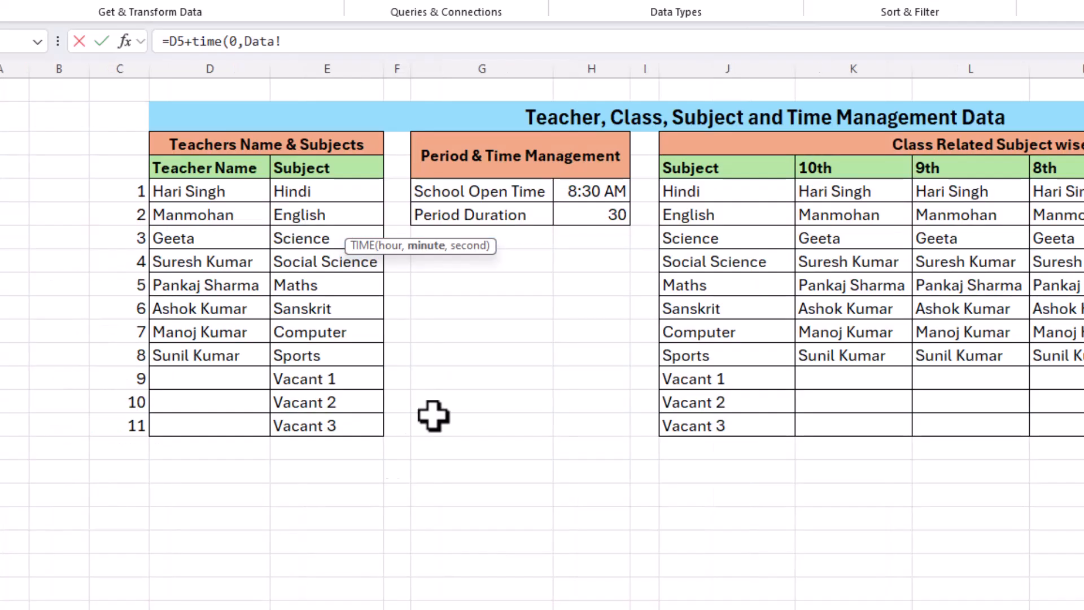
pyautogui.click(575, 218)
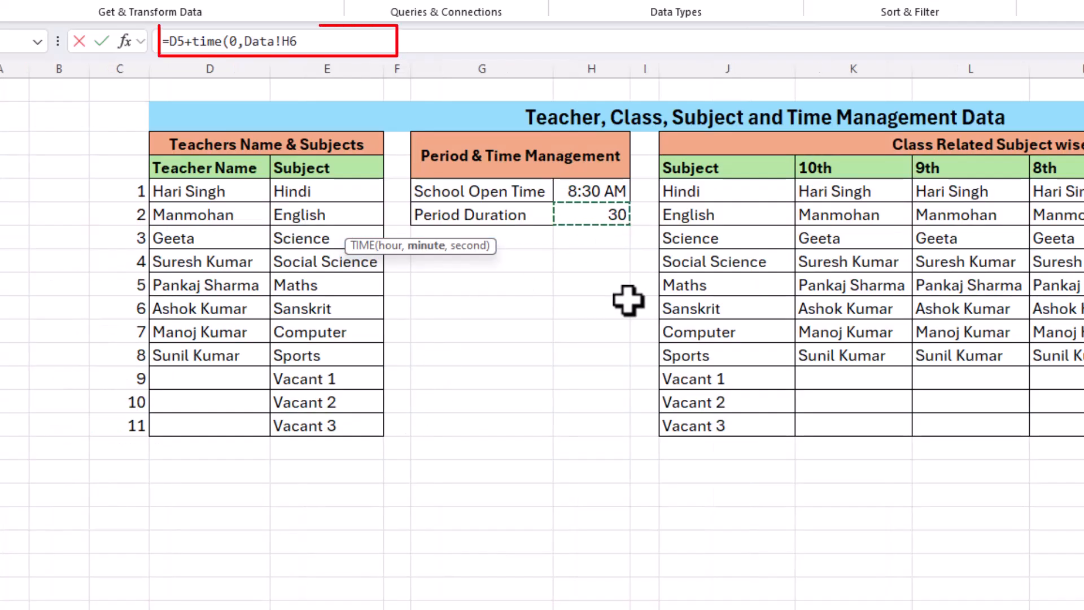
pyautogui.press('F4')
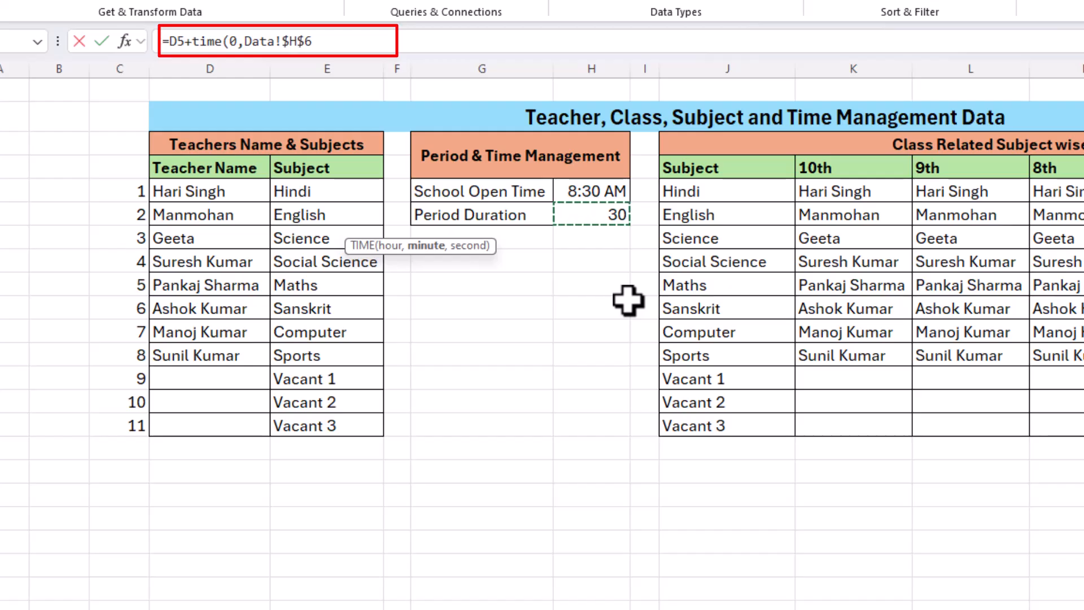
pyautogui.write(',0')
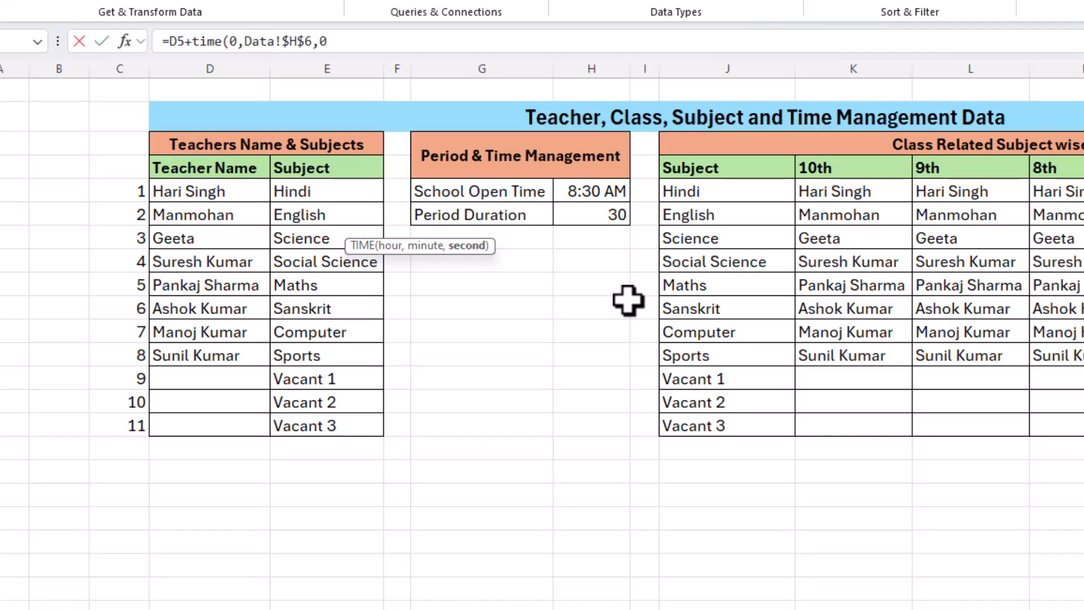
pyautogui.write(')')
pyautogui.press('Return')
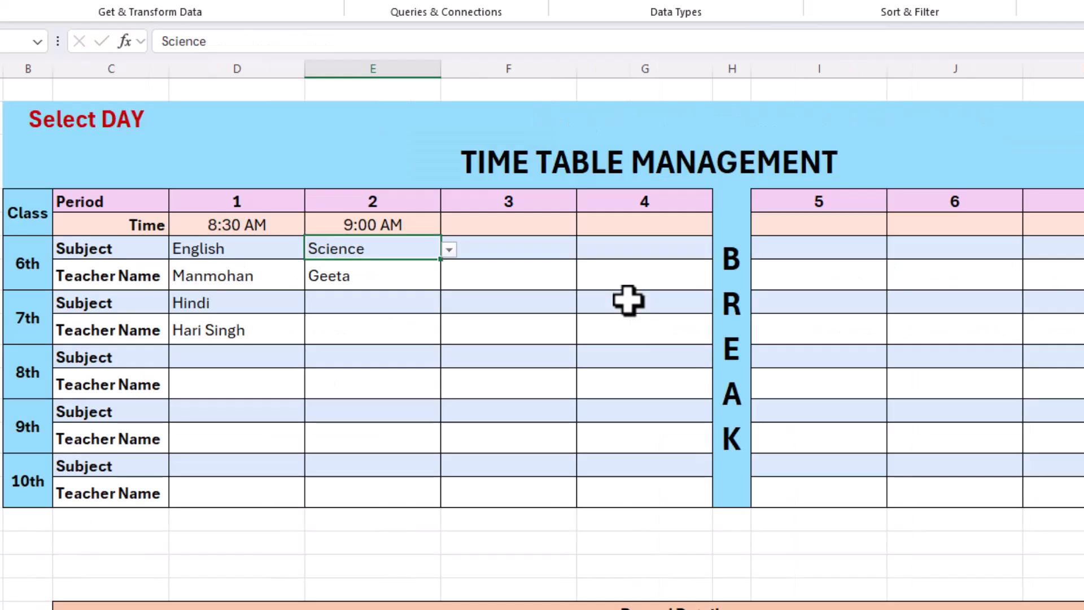
# Step: Fill the Period 2 time formula across to Period 4 and copy the Period 4 formula into the Period 5 time cell
pyautogui.click(396, 227)
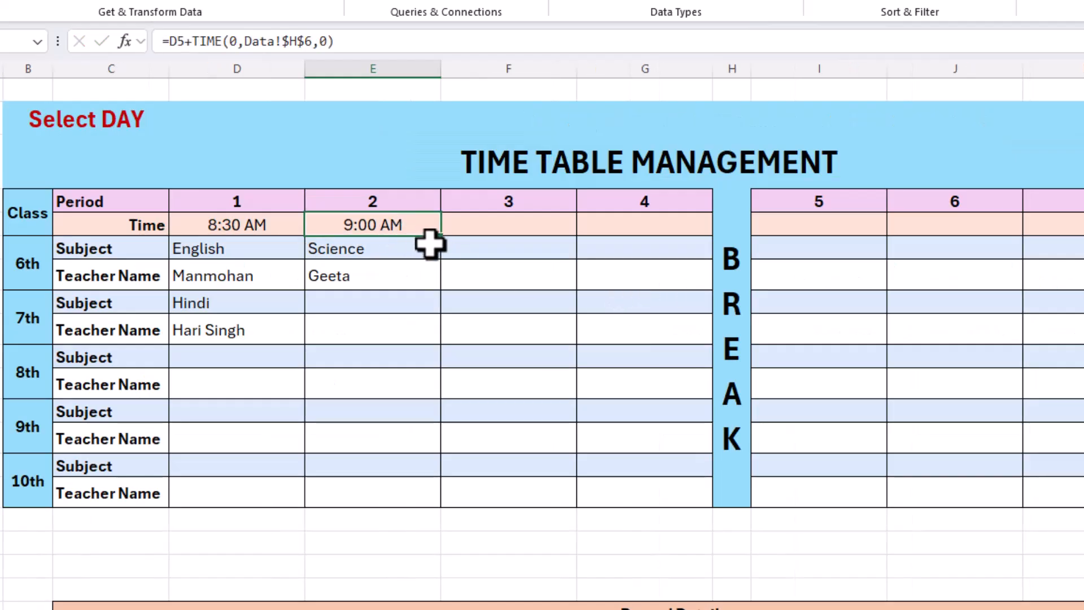
pyautogui.moveTo(442, 238); pyautogui.dragTo(675, 238)
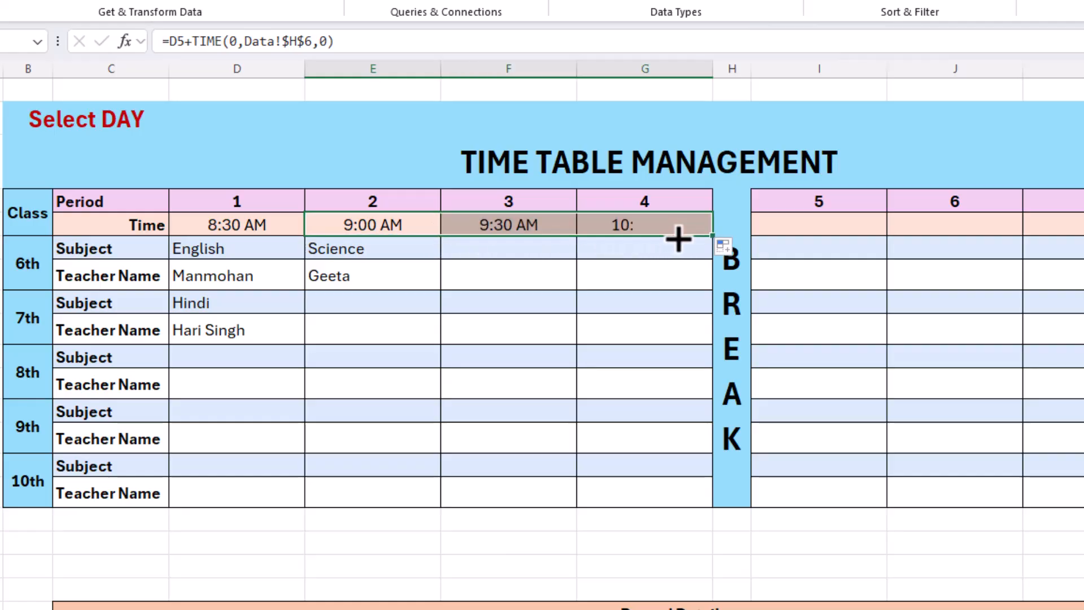
pyautogui.click(660, 227)
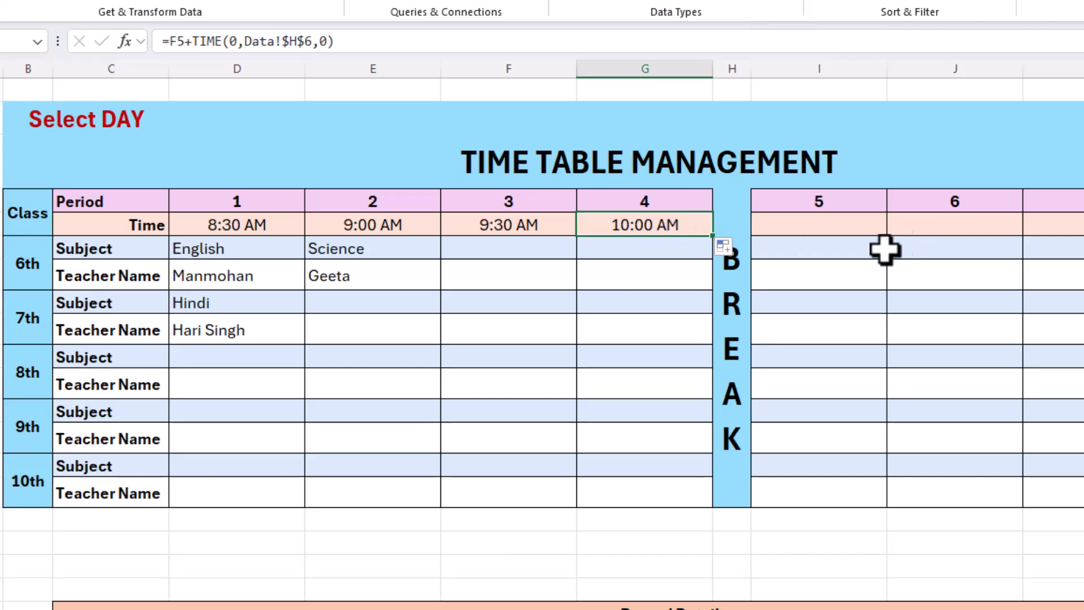
pyautogui.hotkey('ctrl', 'c')
pyautogui.click(811, 226)
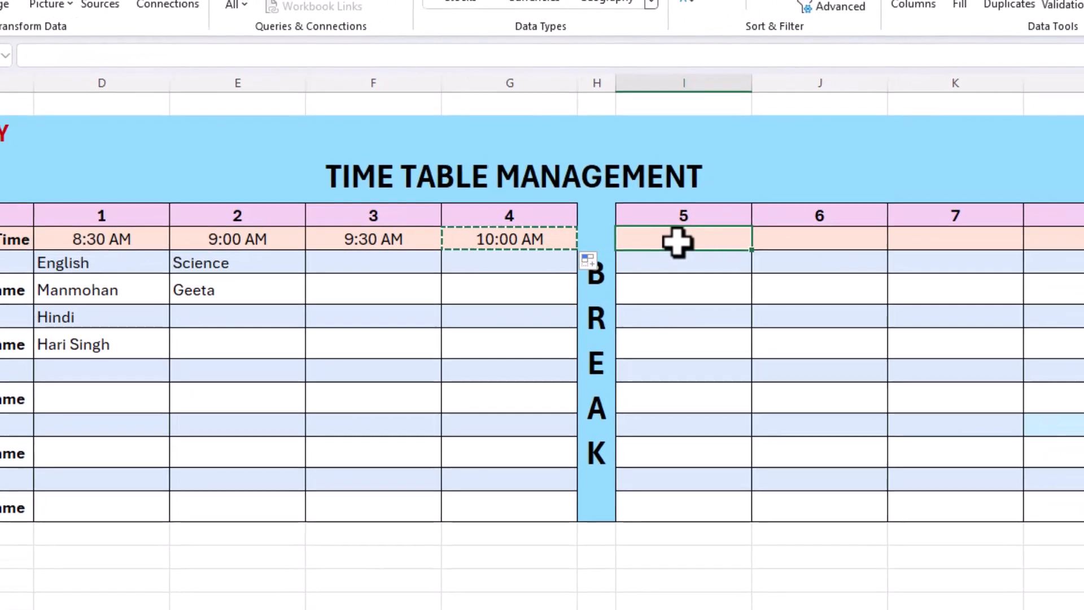
pyautogui.hotkey('ctrl', 'v')
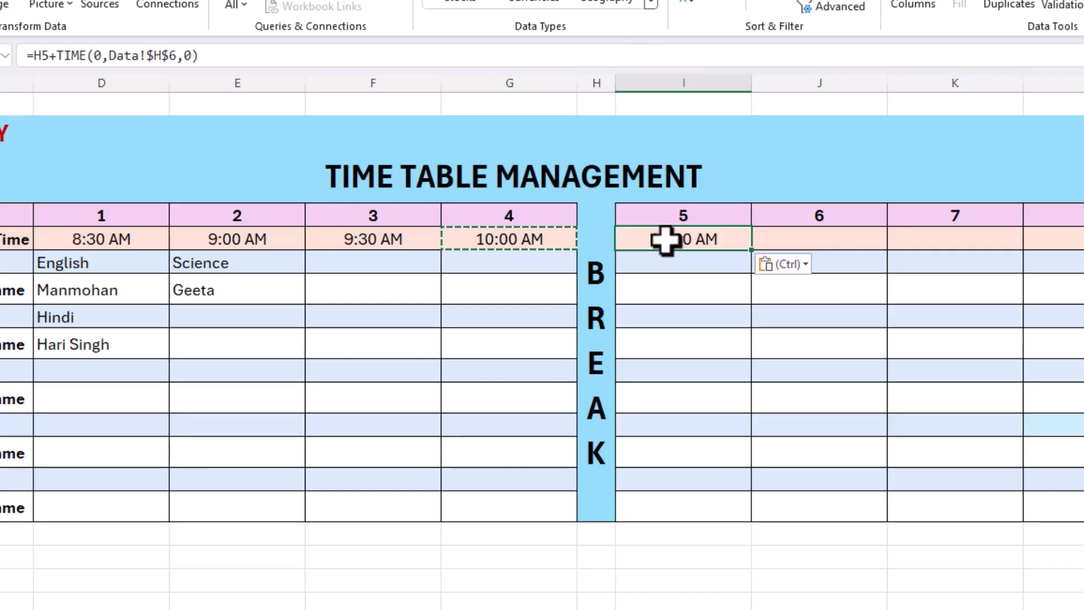
# Step: Check the Period 4 time formula and correct the Period 5 formula to reference G5: =G5+TIME(0,Data!$H$6,0)
pyautogui.click(554, 240)
pyautogui.press('F2')
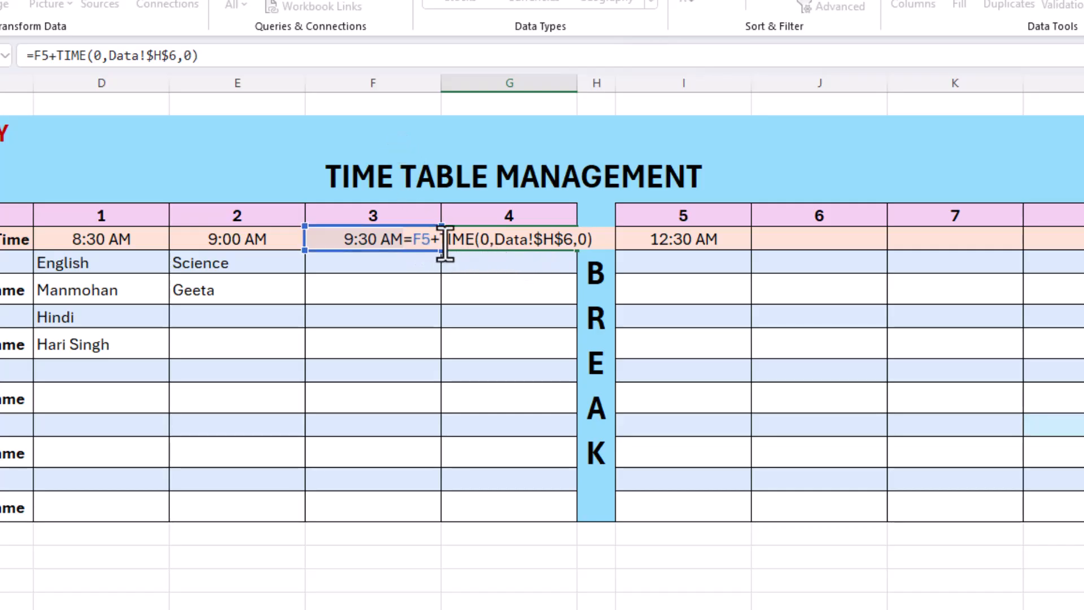
pyautogui.click(682, 243)
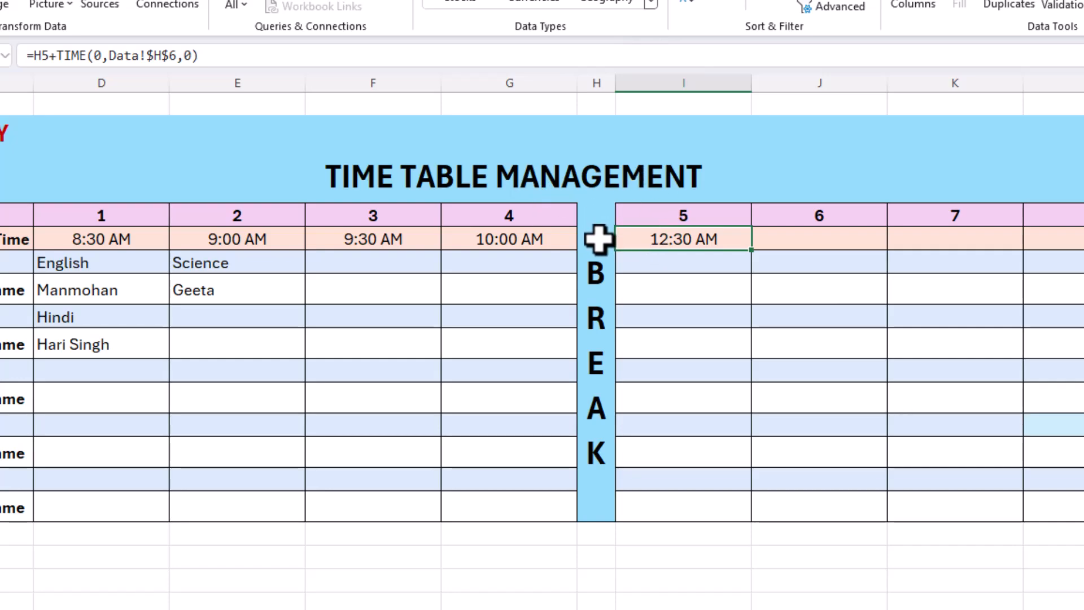
pyautogui.press('F2')
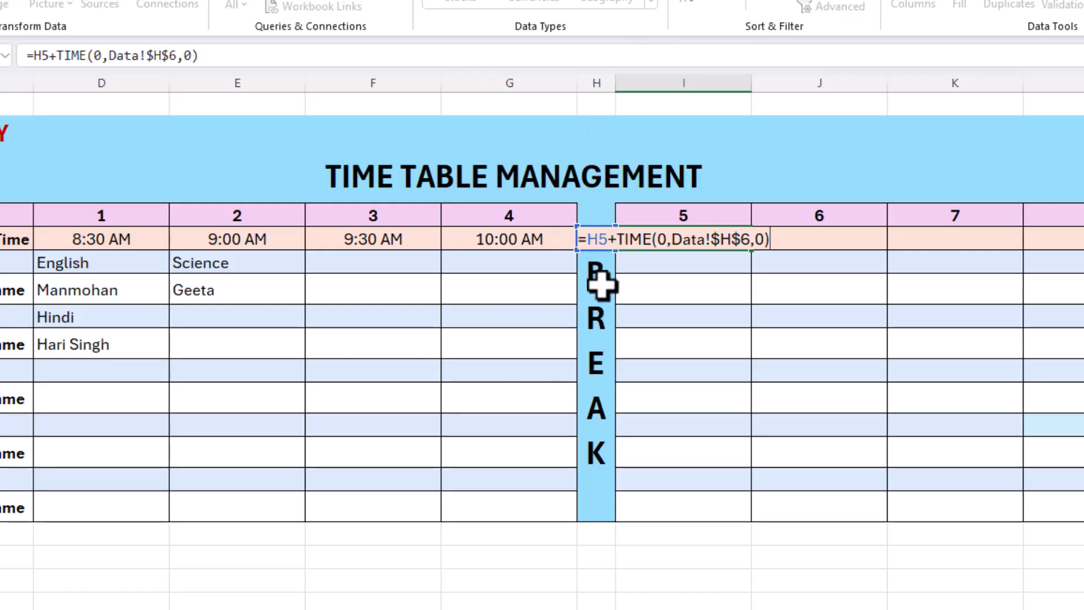
pyautogui.click(602, 239)
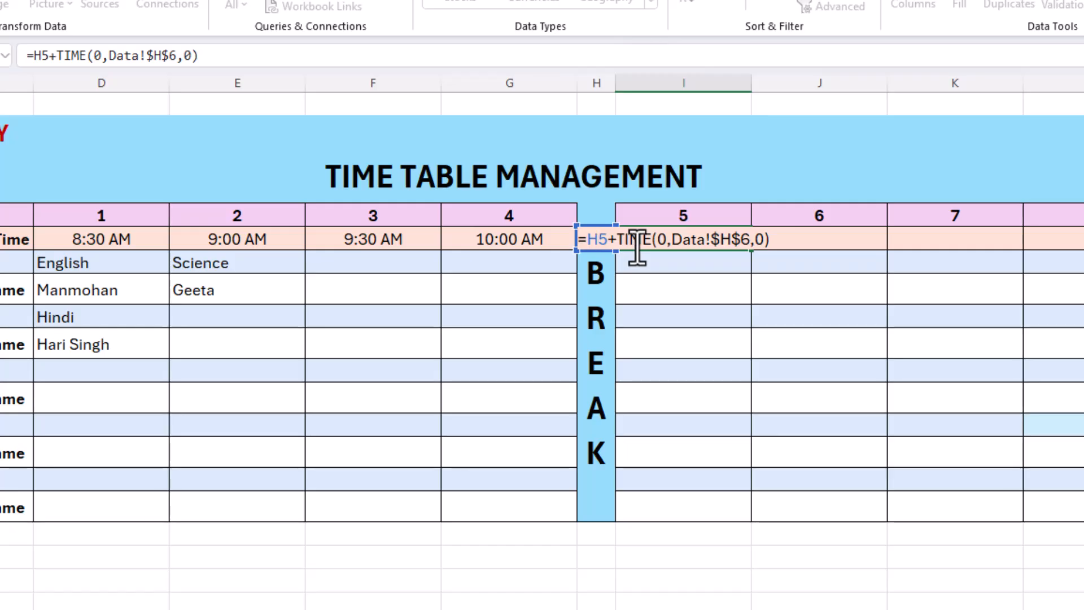
pyautogui.press('BackSpace')
pyautogui.write('g')
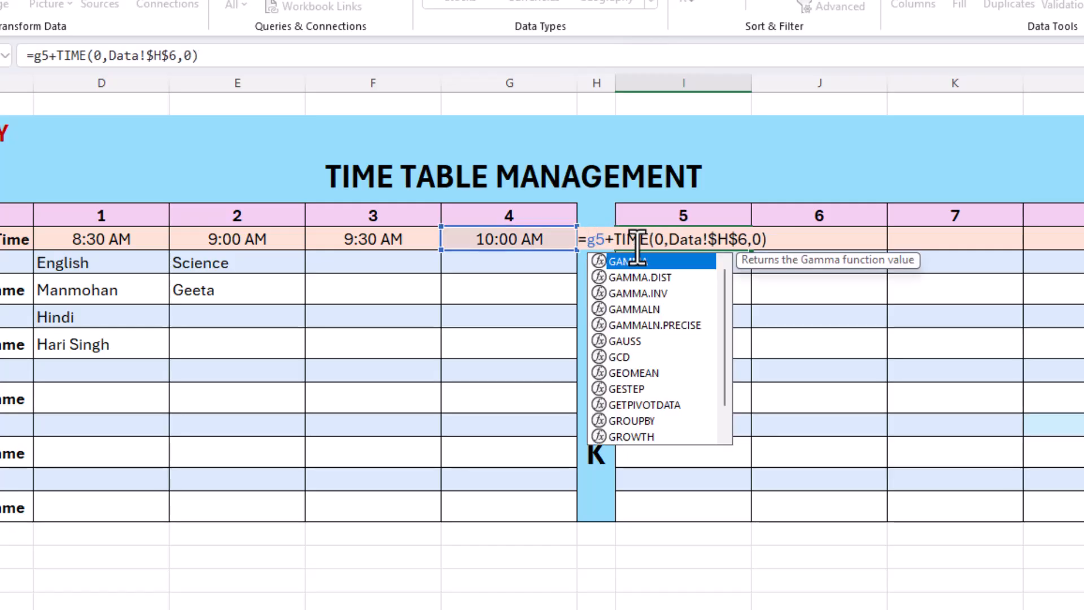
pyautogui.press('Return')
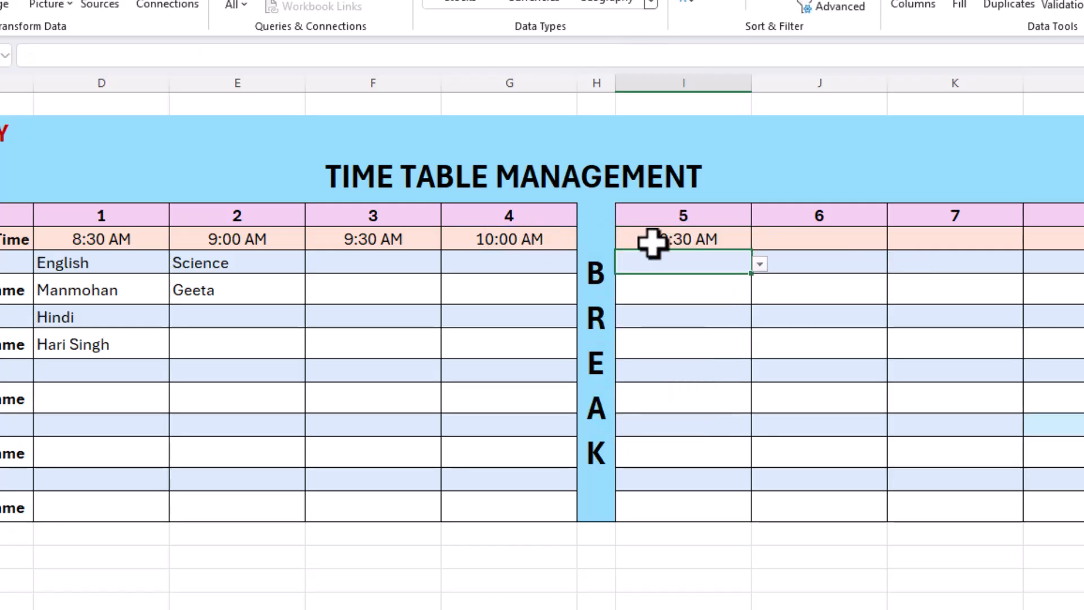
# Step: Extend the Period 5 time formula with a second duration term for the break: =G5+TIME(0,Data!$H$6,0)+TIME(0,Data!$H$6,0)
pyautogui.click(683, 240)
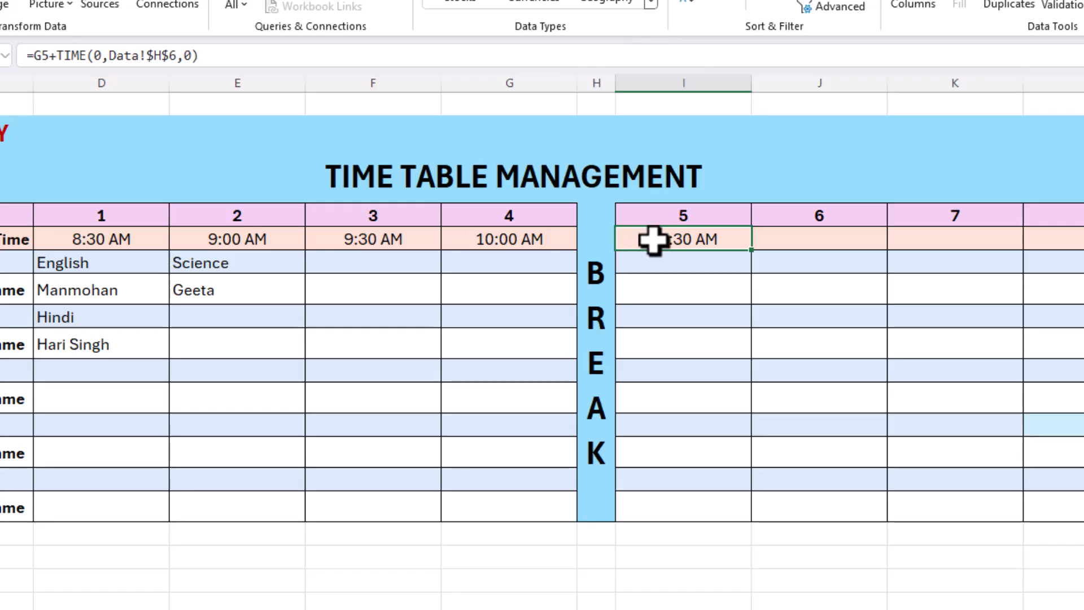
pyautogui.doubleClick(684, 243)
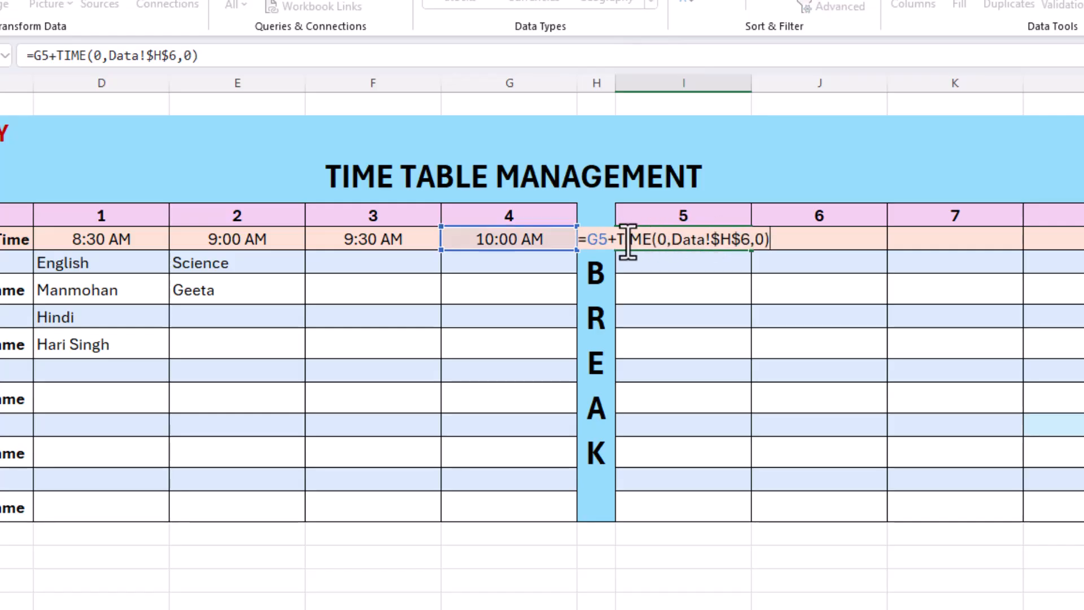
pyautogui.moveTo(782, 240); pyautogui.dragTo(623, 242)
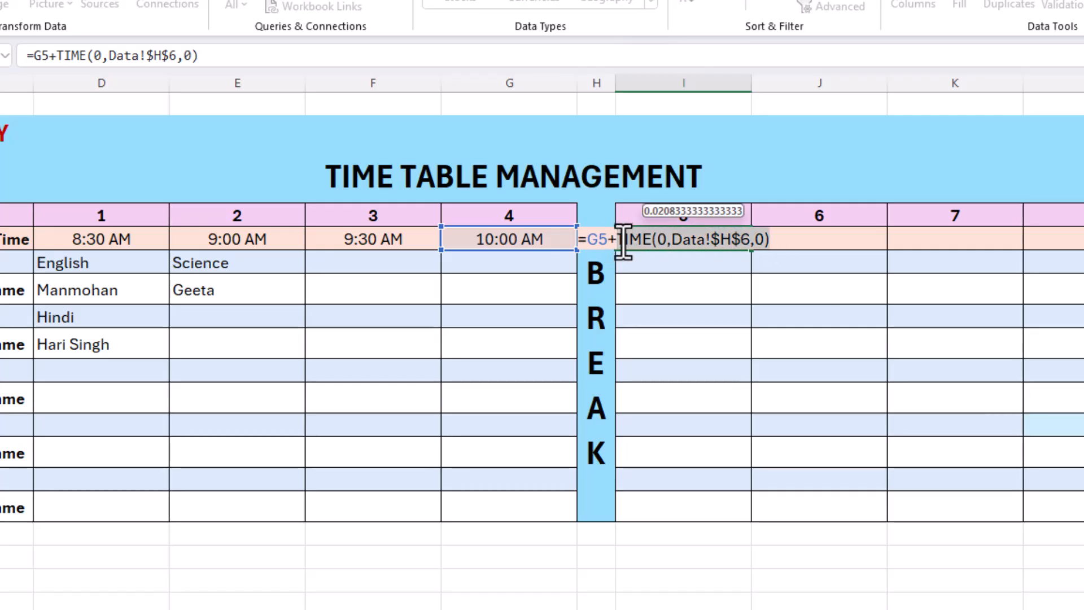
pyautogui.click(774, 243)
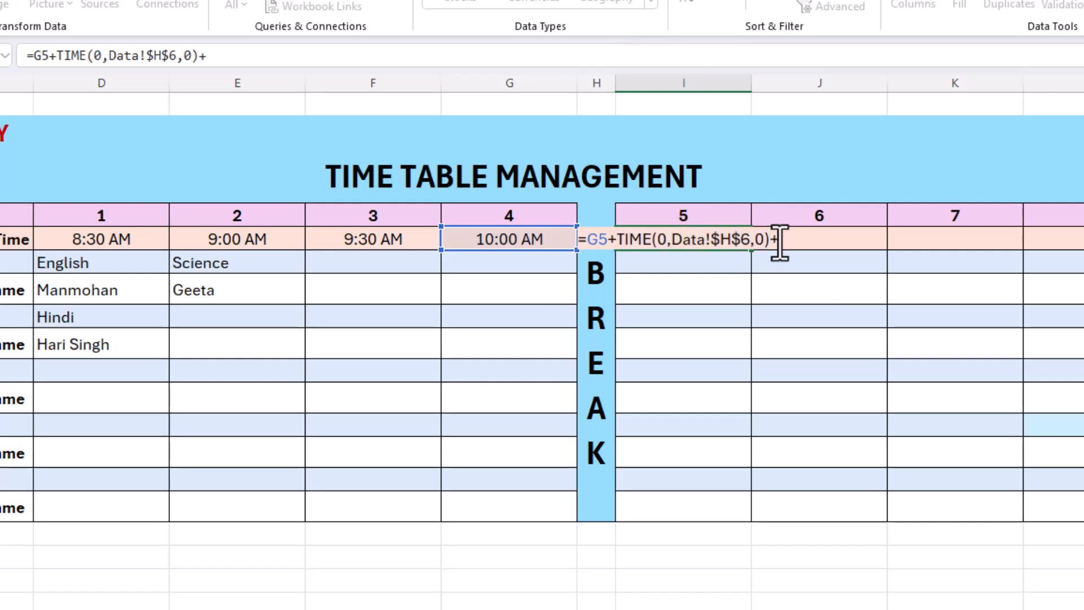
pyautogui.hotkey('ctrl', 'v')
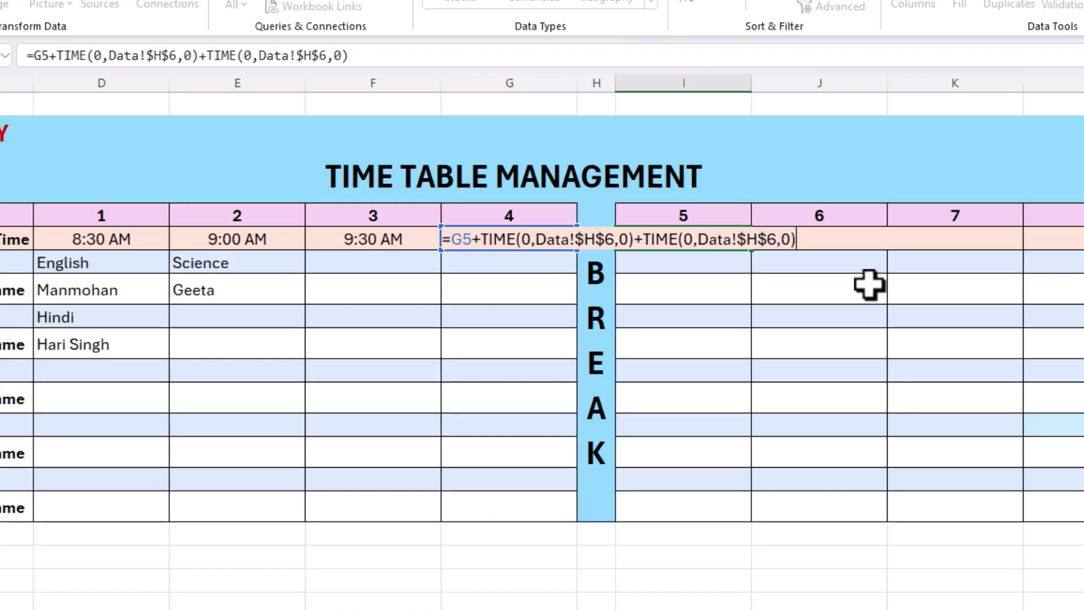
pyautogui.press('Return')
# Step: Fill the Period 5 time formula into Period 6 and edit the copy to =I5+TIME(0,Data!$H$6,0)
pyautogui.click(738, 238)
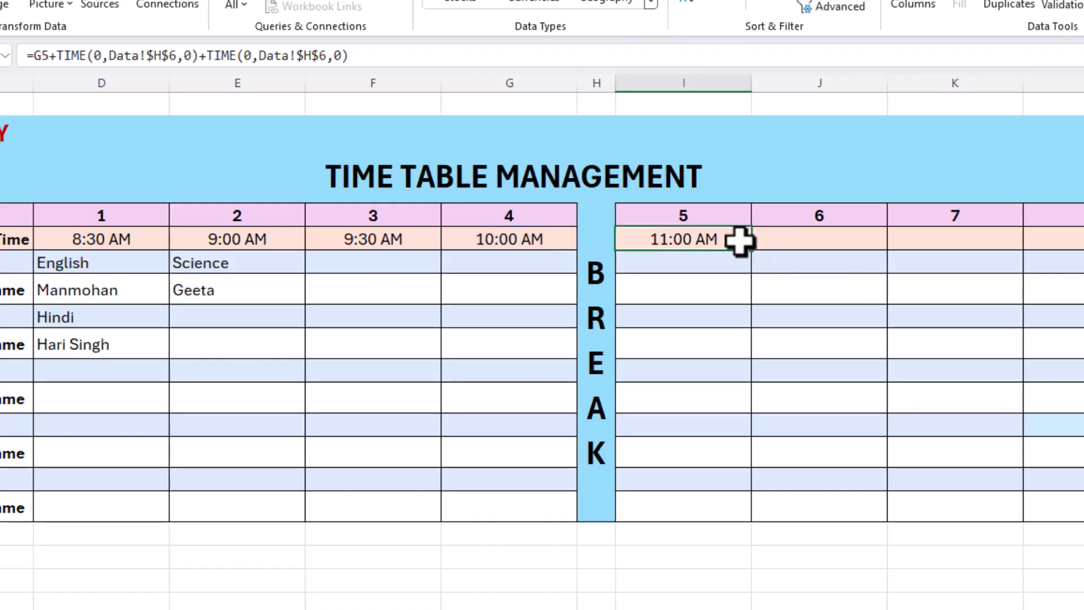
pyautogui.moveTo(752, 249); pyautogui.dragTo(811, 241)
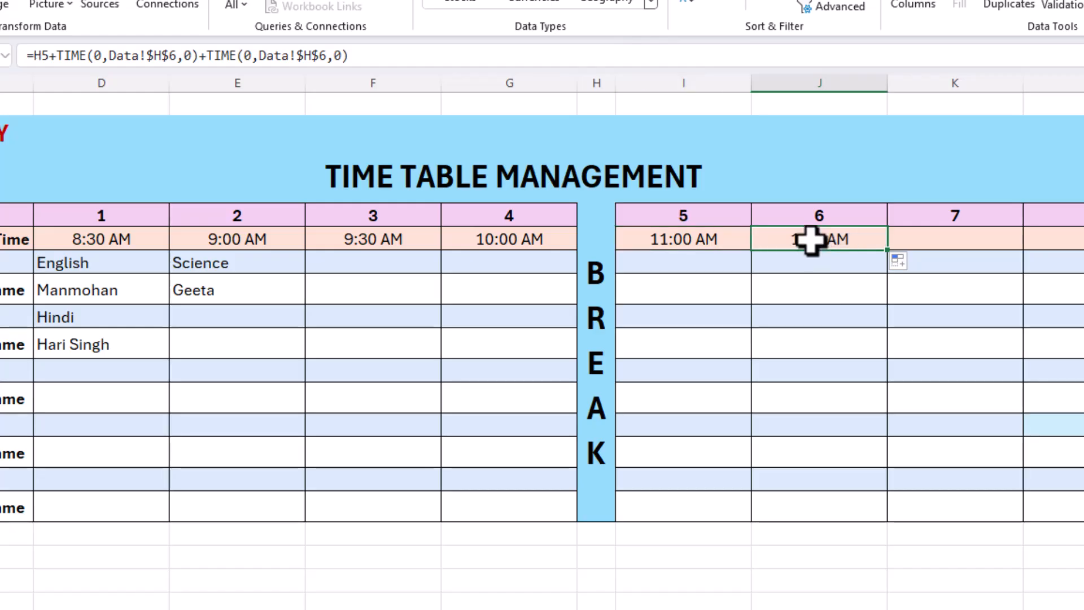
pyautogui.doubleClick(811, 240)
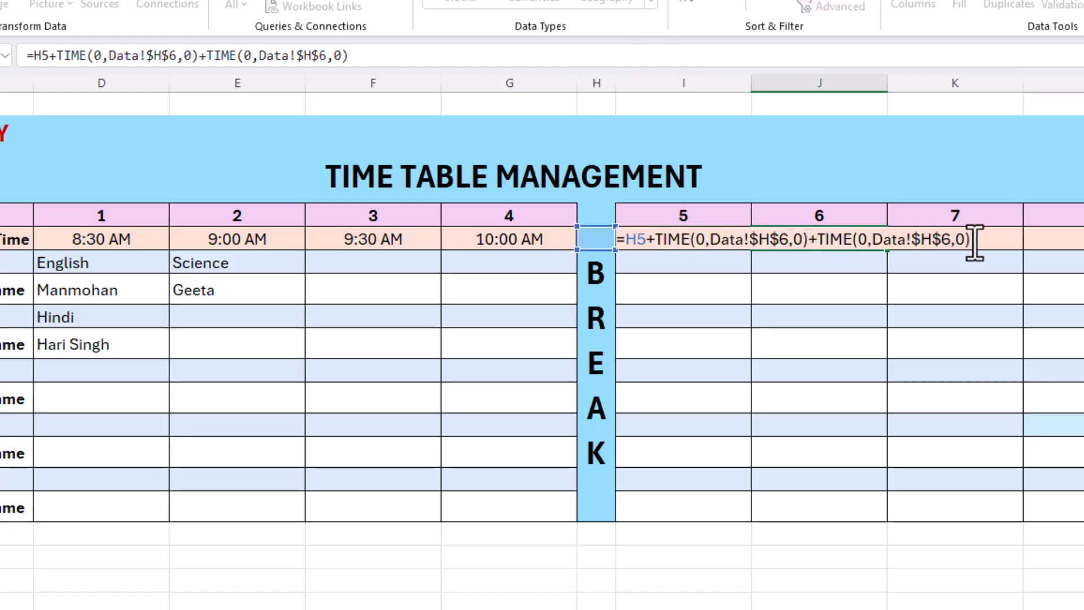
pyautogui.press('BackSpace')
pyautogui.press('BackSpace')
pyautogui.press('BackSpace')
pyautogui.press('BackSpace')
pyautogui.press('BackSpace')
pyautogui.press('BackSpace')
pyautogui.press('BackSpace')
pyautogui.press('BackSpace')
pyautogui.press('BackSpace')
pyautogui.press('BackSpace')
pyautogui.press('BackSpace')
pyautogui.press('BackSpace')
pyautogui.press('BackSpace')
pyautogui.press('BackSpace')
pyautogui.press('BackSpace')
pyautogui.press('BackSpace')
pyautogui.press('BackSpace')
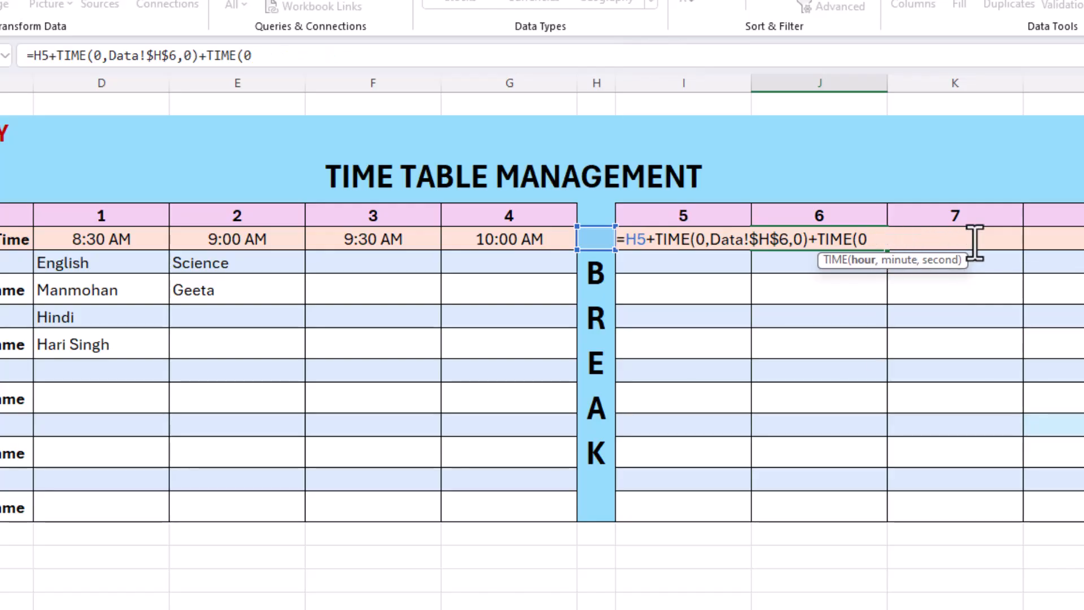
pyautogui.press('BackSpace')
pyautogui.press('BackSpace')
pyautogui.press('BackSpace')
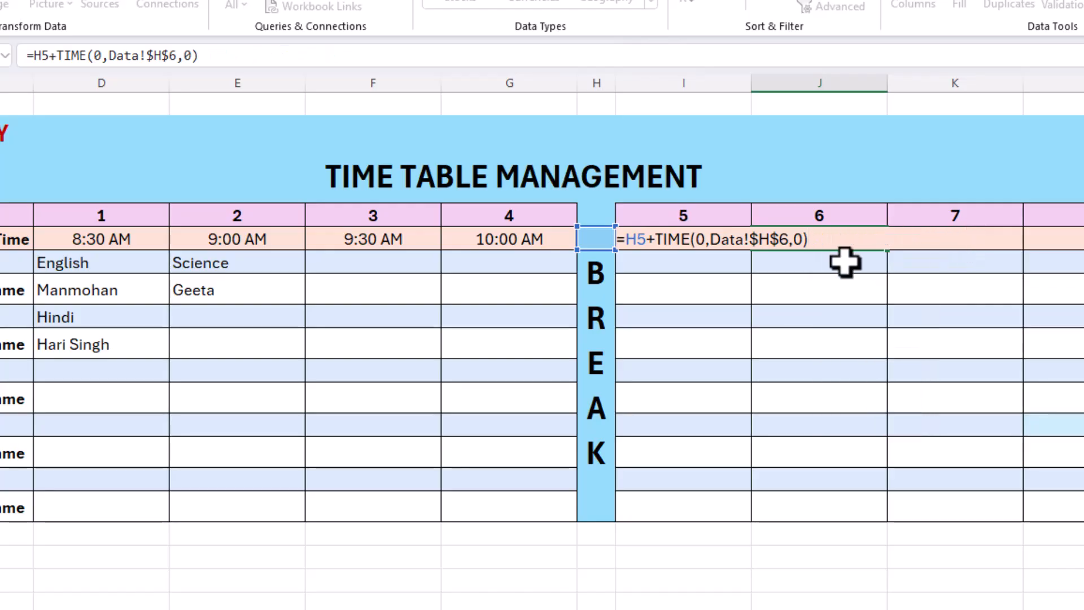
pyautogui.click(640, 244)
pyautogui.press('BackSpace')
pyautogui.write('i')
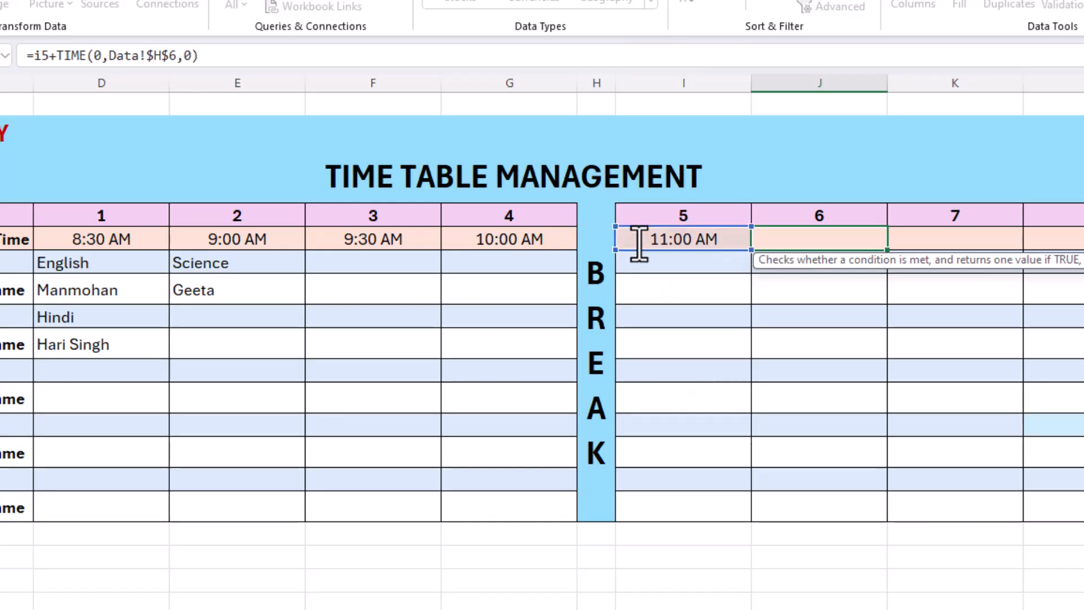
# Step: Confirm =I5+TIME(0,Data!$H$6,0) as the period 6 start time and fill it across periods 7 and 8
pyautogui.press('Return')
pyautogui.click(802, 238)
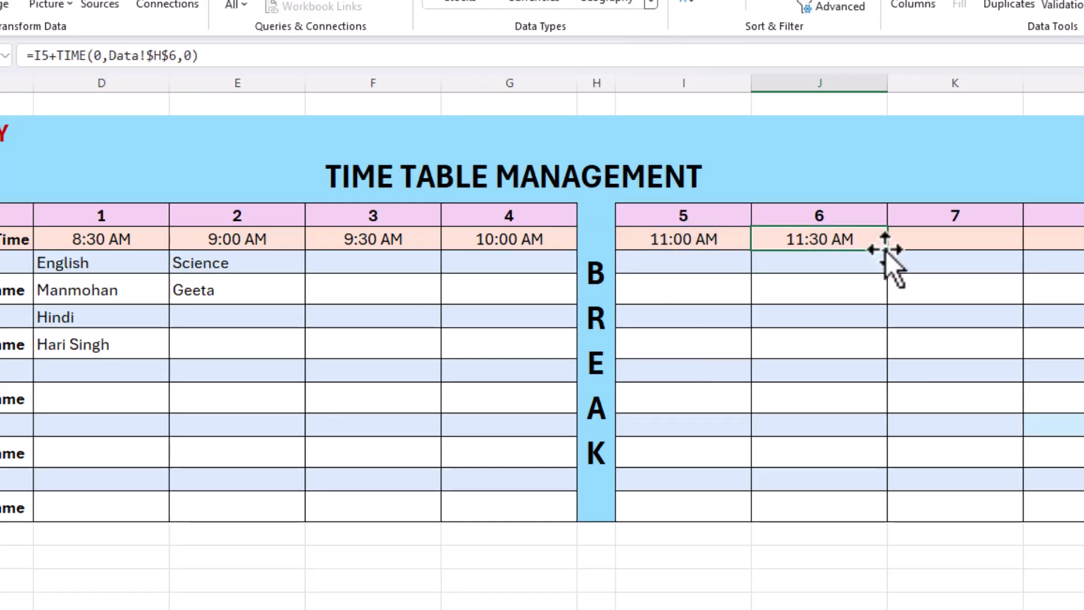
pyautogui.moveTo(890, 250); pyautogui.dragTo(1083, 251)
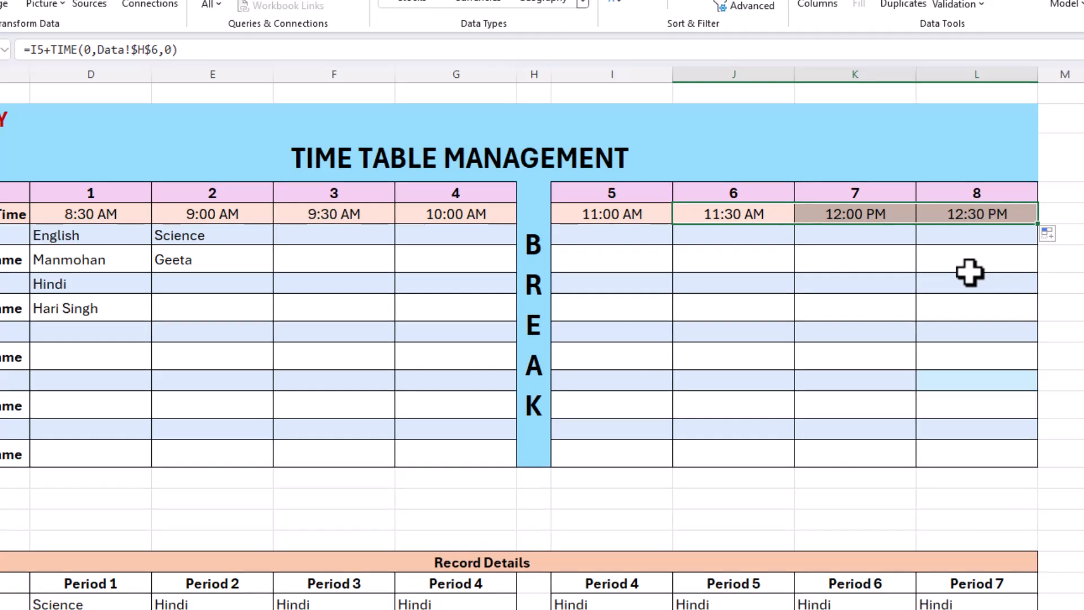
pyautogui.click(764, 218)
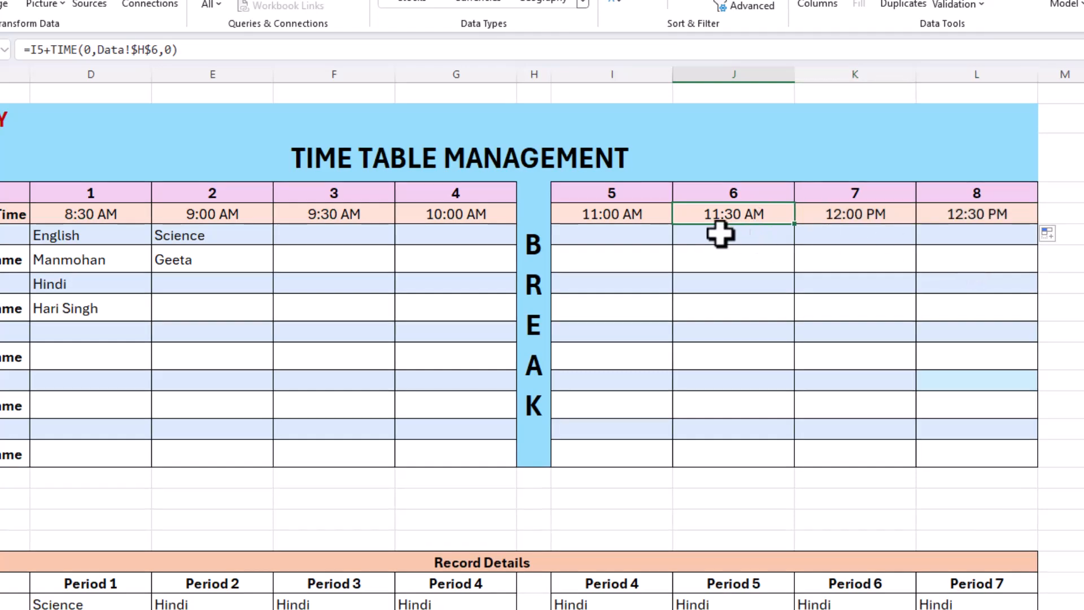
# Step: Set School Open Time on the Data sheet to 9:00 AM and return to the timetable to check the period times
pyautogui.click(63, 214)
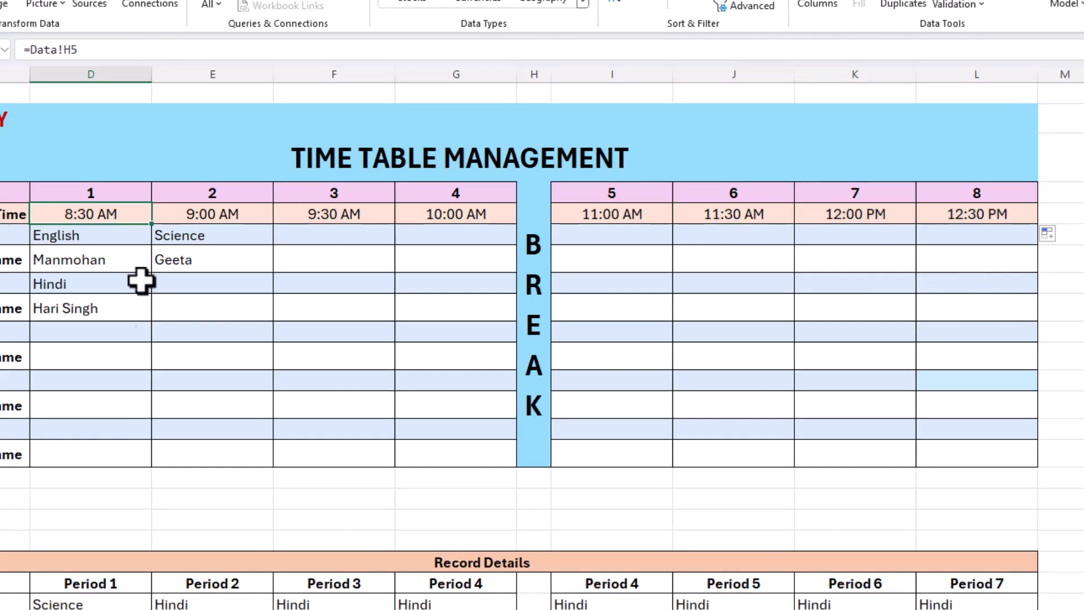
pyautogui.click(138, 609)
pyautogui.click(398, 187)
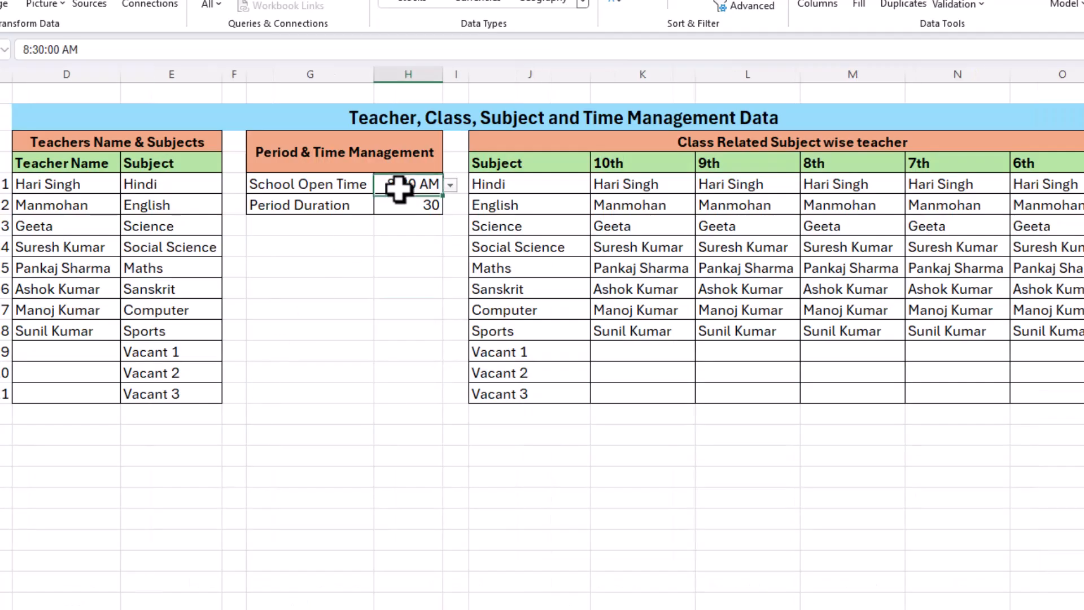
pyautogui.click(448, 188)
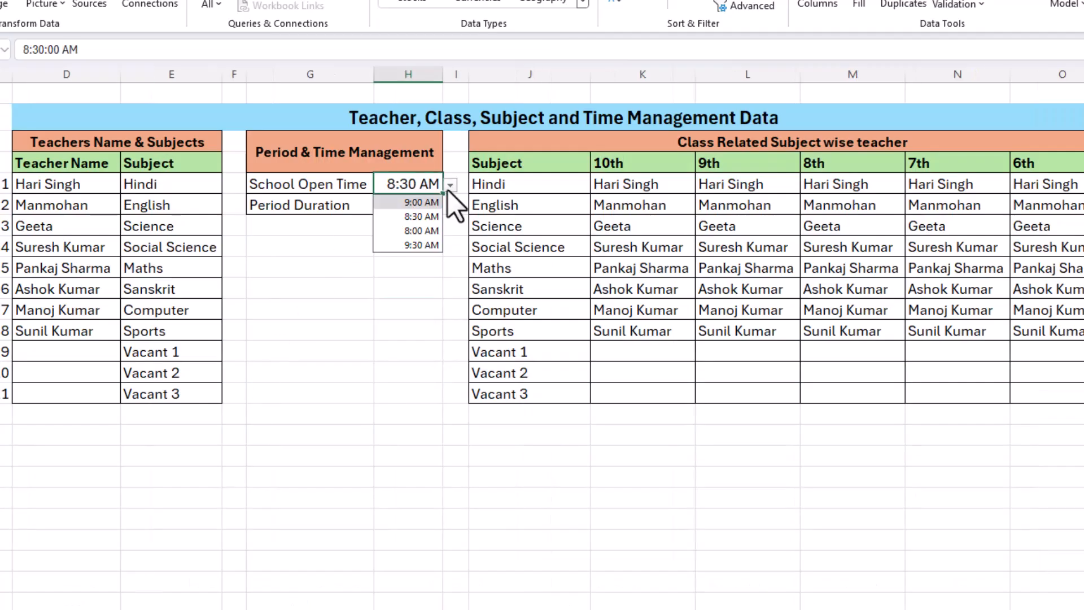
pyautogui.click(420, 203)
pyautogui.click(416, 242)
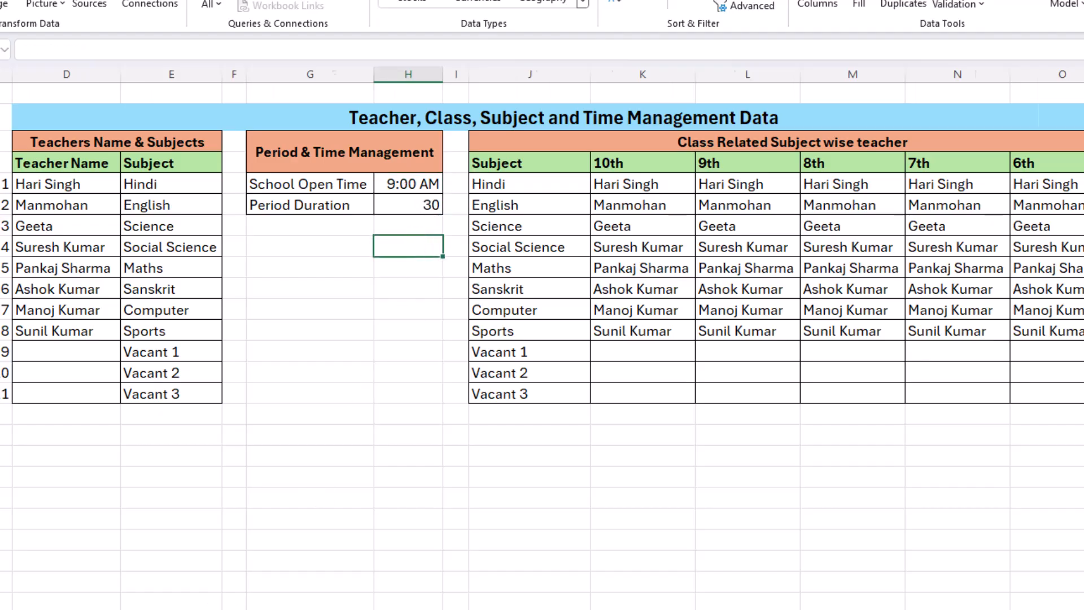
pyautogui.click(73, 608)
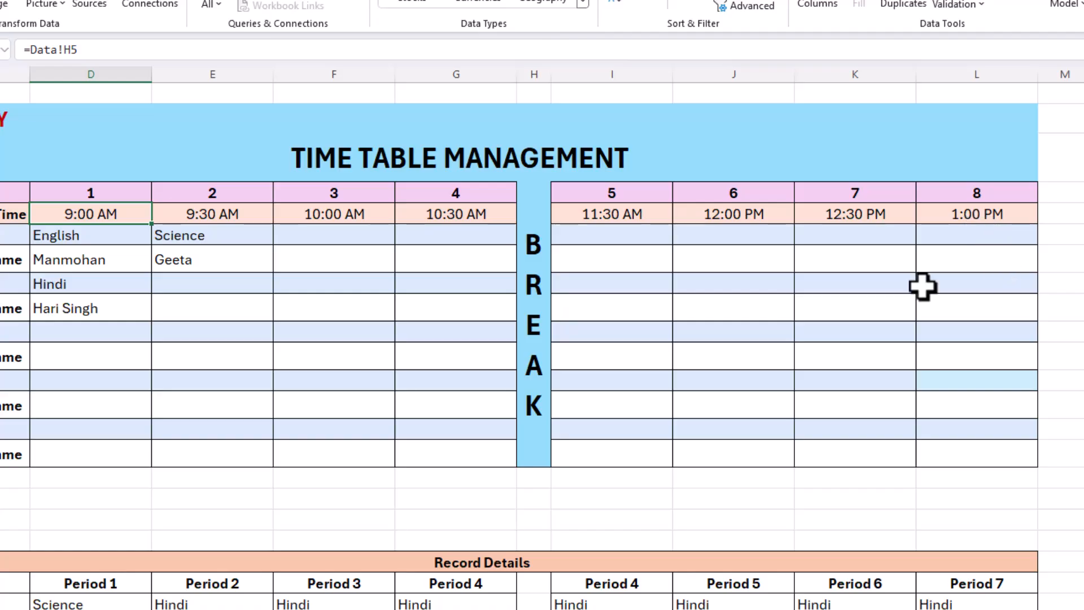
# Step: Make the Subject rows of classes 6th to 10th bold for periods 1 to 4
pyautogui.moveTo(76, 238); pyautogui.dragTo(442, 241)
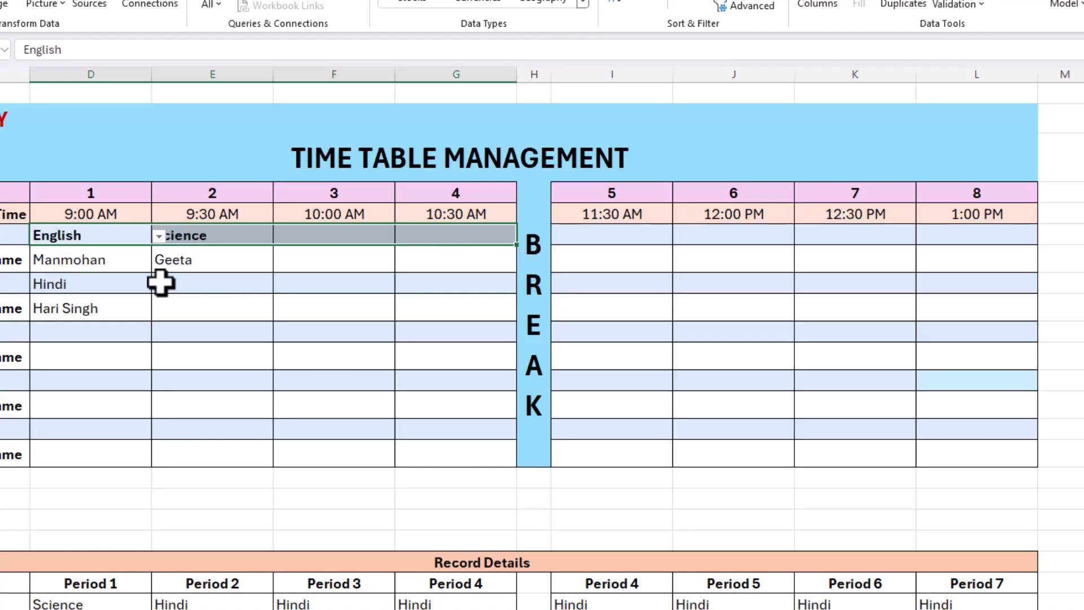
pyautogui.moveTo(97, 285); pyautogui.dragTo(423, 287)
pyautogui.hotkey('ctrl', 'b')
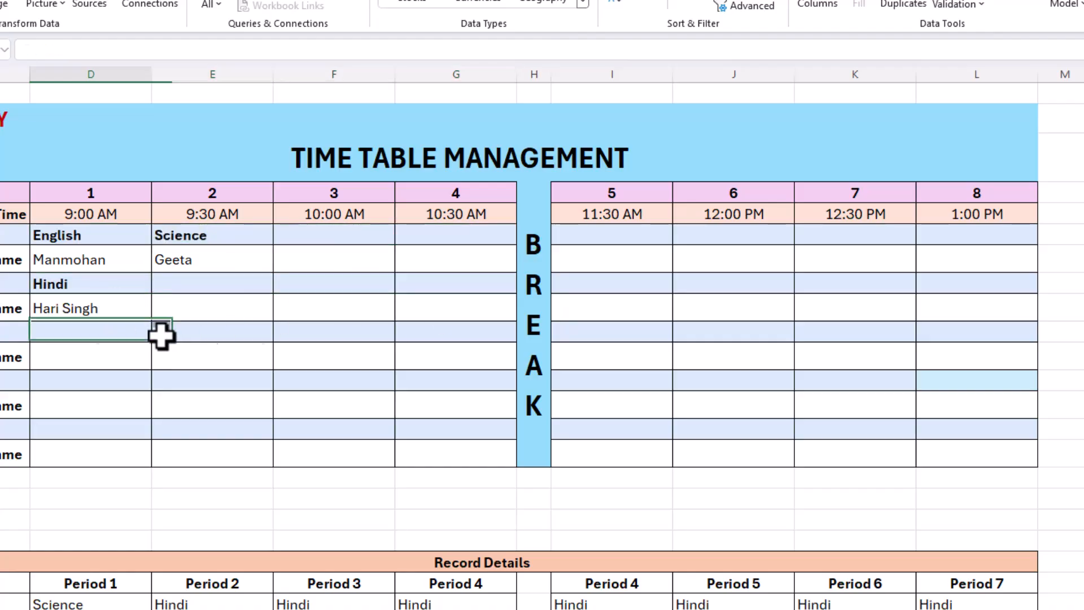
pyautogui.moveTo(109, 335); pyautogui.dragTo(424, 337)
pyautogui.moveTo(114, 380); pyautogui.dragTo(430, 380)
pyautogui.moveTo(113, 430); pyautogui.dragTo(419, 436)
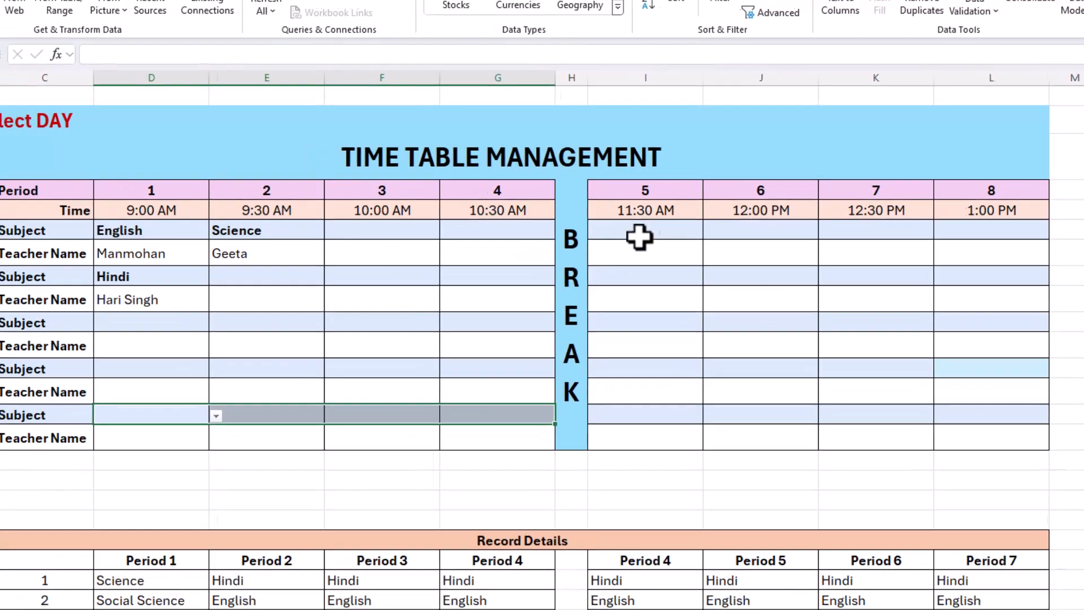
# Step: Make the Subject rows of classes 6th to 10th bold for periods 5 to 8
pyautogui.moveTo(640, 238); pyautogui.dragTo(967, 232)
pyautogui.moveTo(658, 279); pyautogui.dragTo(983, 269)
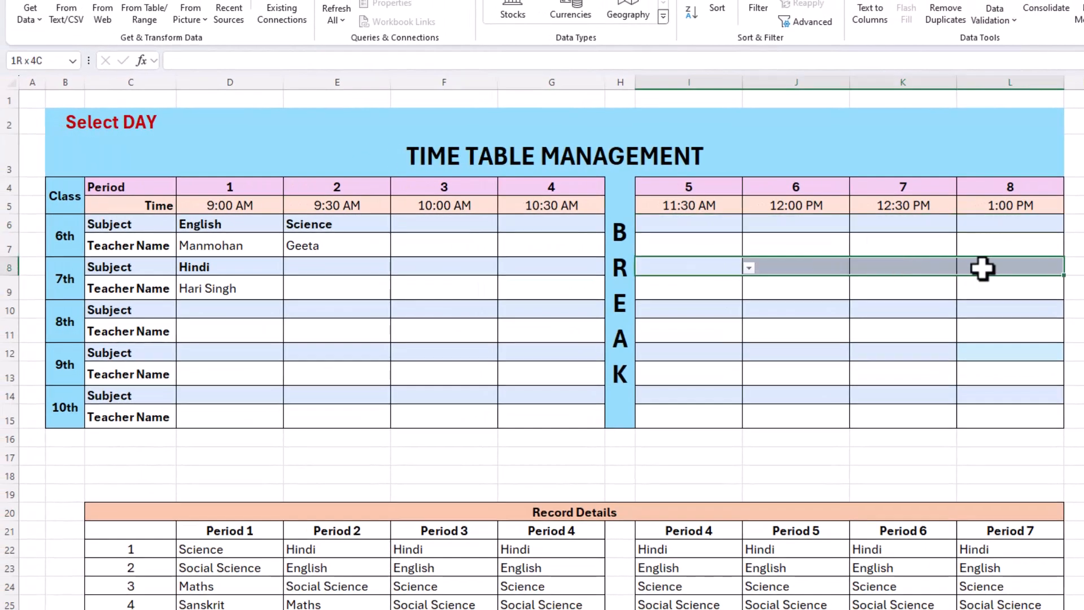
pyautogui.moveTo(736, 310); pyautogui.dragTo(960, 311)
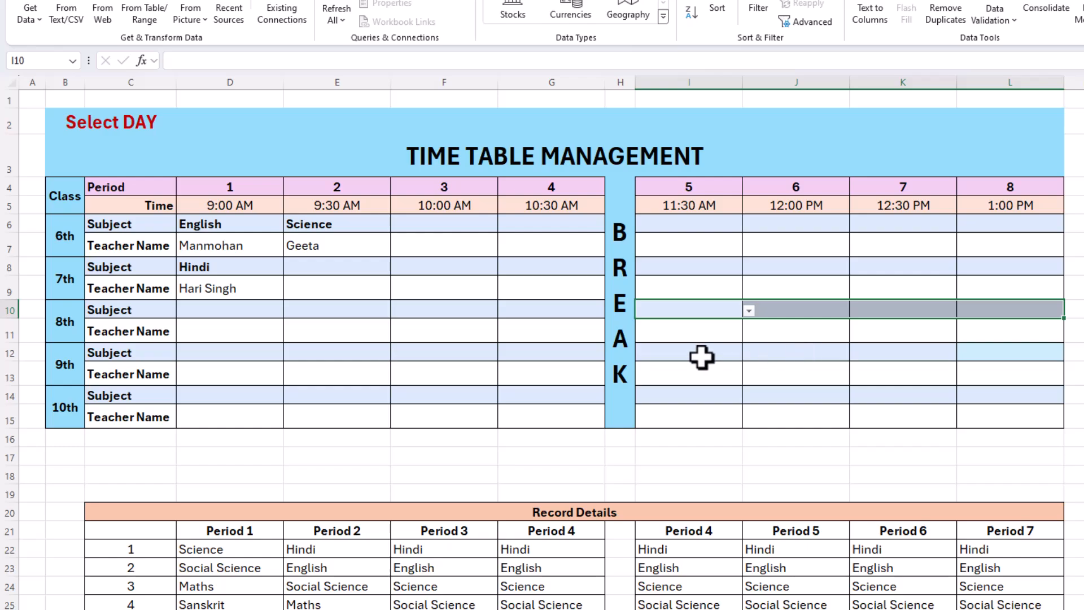
pyautogui.moveTo(700, 356); pyautogui.dragTo(988, 356)
pyautogui.moveTo(714, 398); pyautogui.dragTo(973, 399)
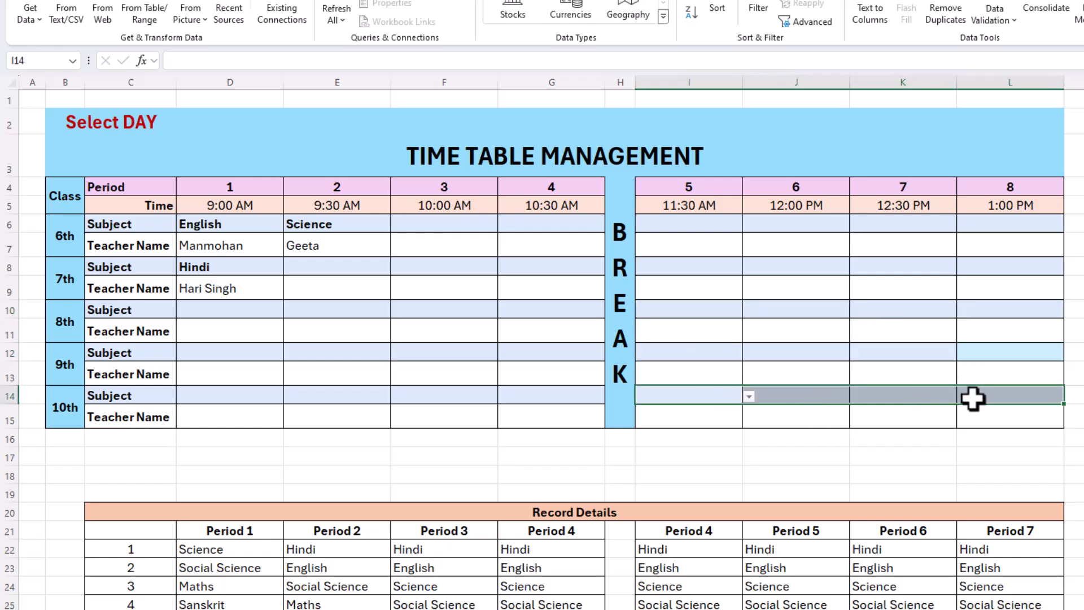
# Step: Choose Vacant 1 as the period 1 subject for class 8th
pyautogui.click(344, 249)
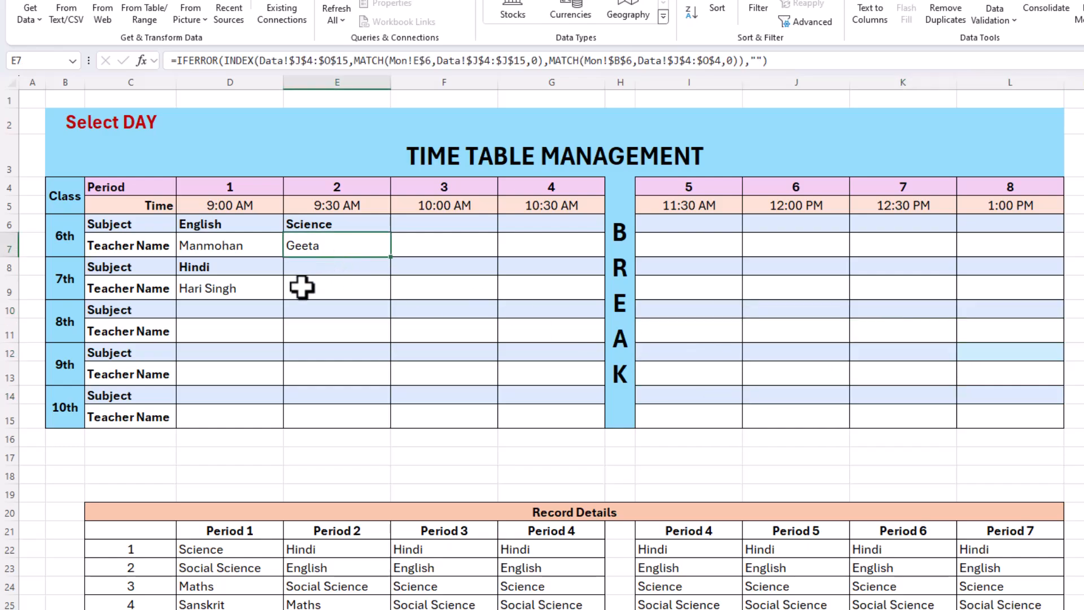
pyautogui.click(246, 310)
pyautogui.click(240, 321)
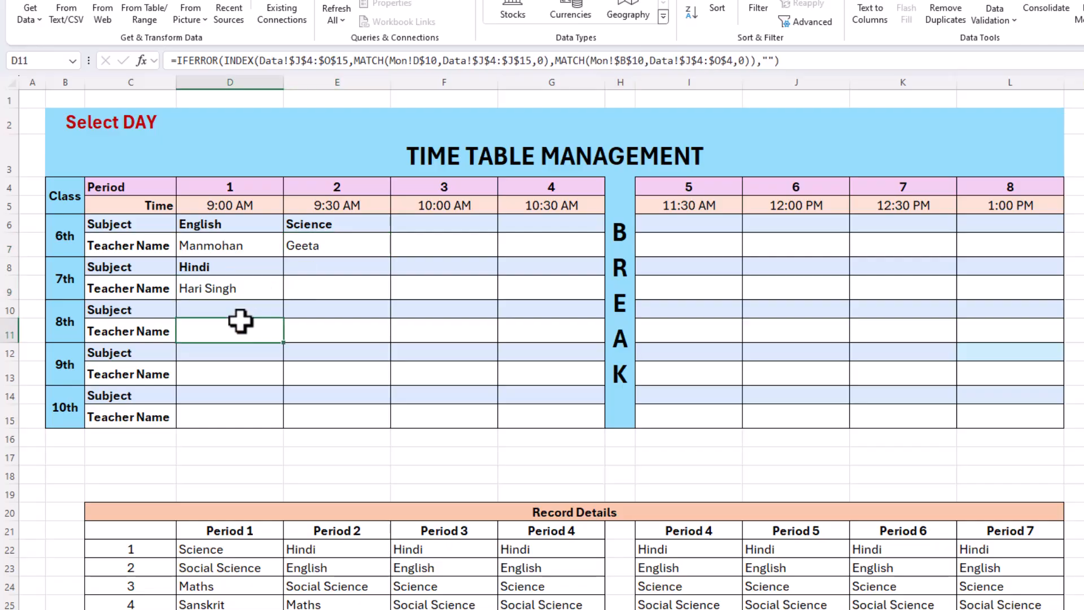
pyautogui.click(244, 312)
pyautogui.click(289, 311)
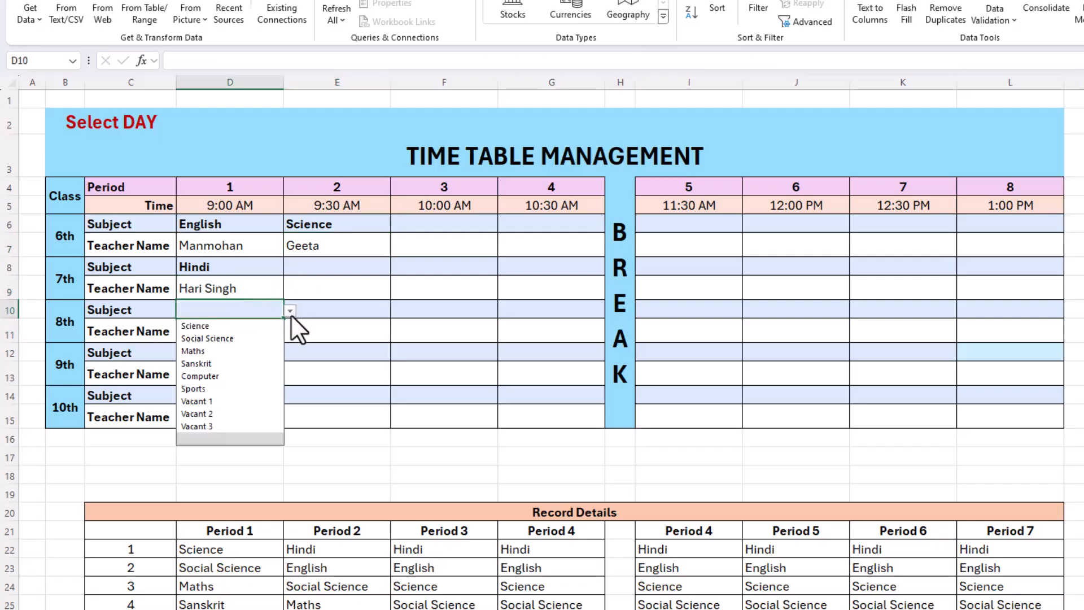
pyautogui.click(229, 399)
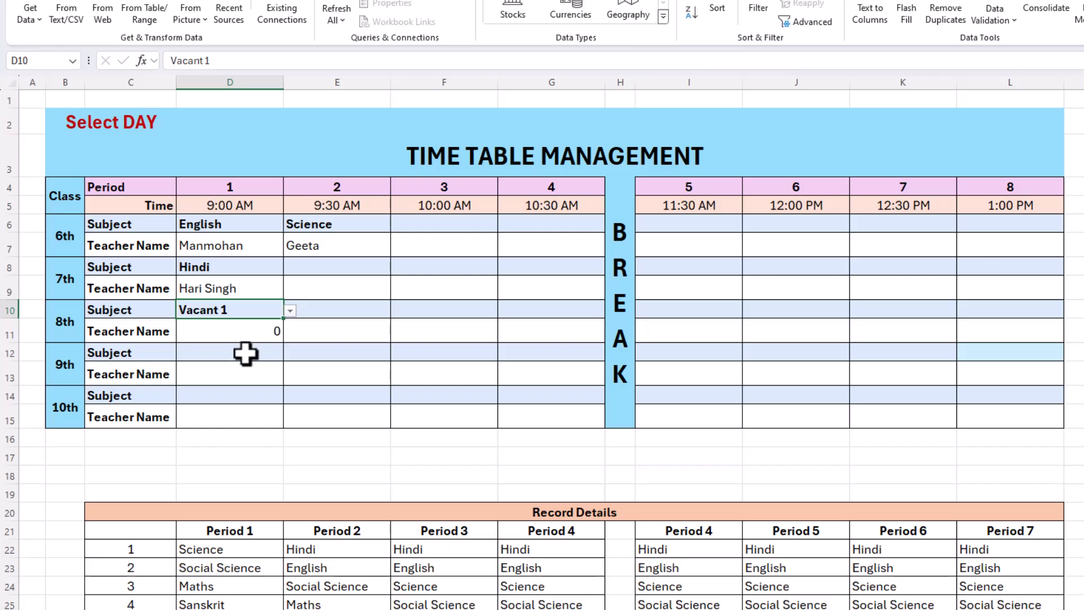
# Step: Choose Maths as the period 1 subject for class 9th
pyautogui.click(256, 352)
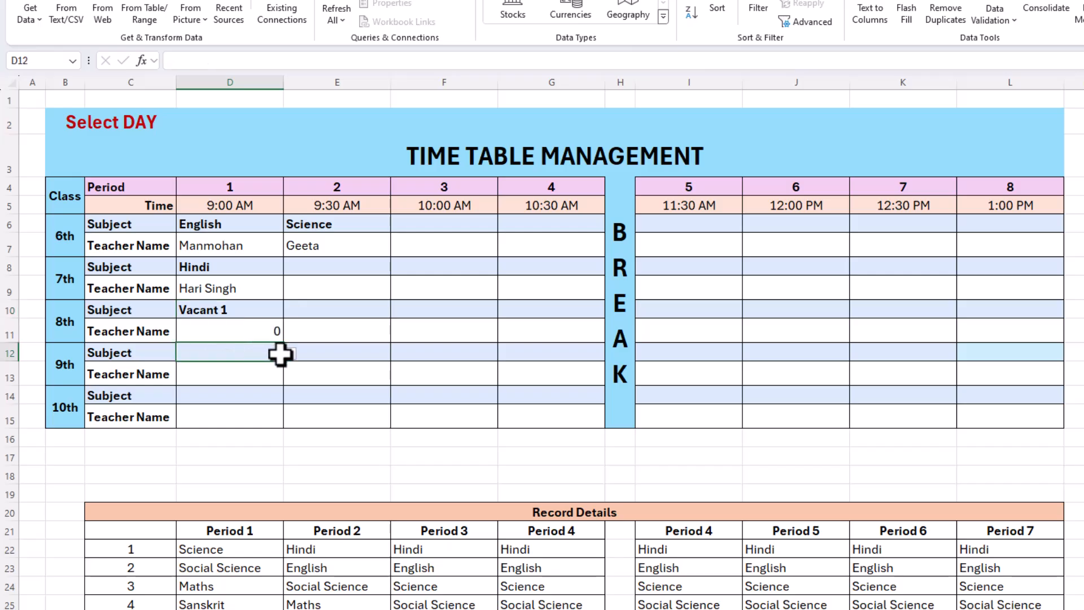
pyautogui.click(290, 353)
pyautogui.click(255, 394)
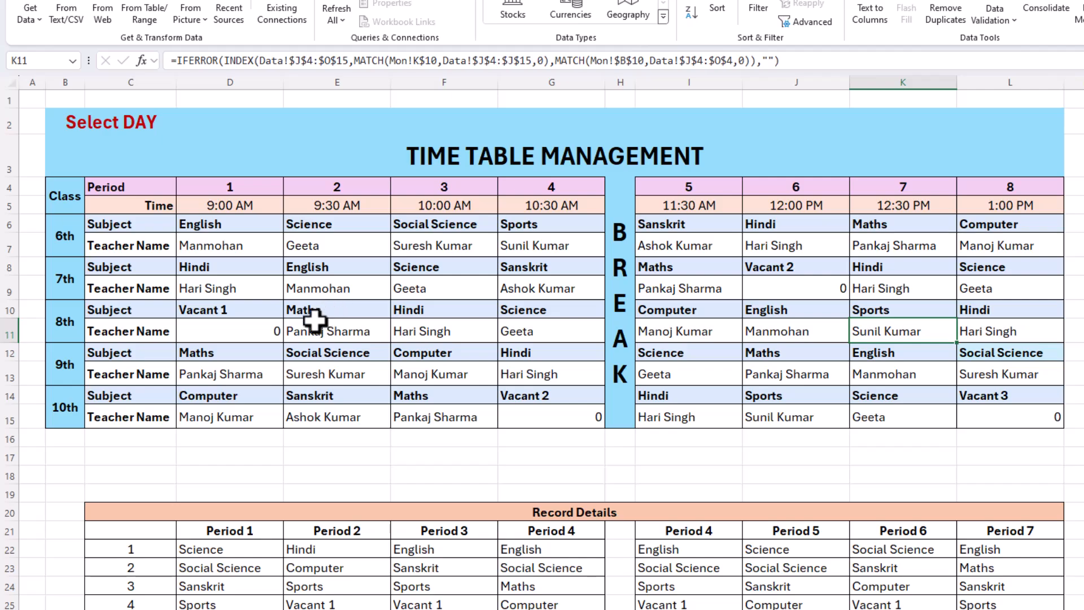
# Step: Compare the teacher cells under the vacant periods with the Vacant 1 to Vacant 3 teacher cells on the Data sheet
pyautogui.click(239, 334)
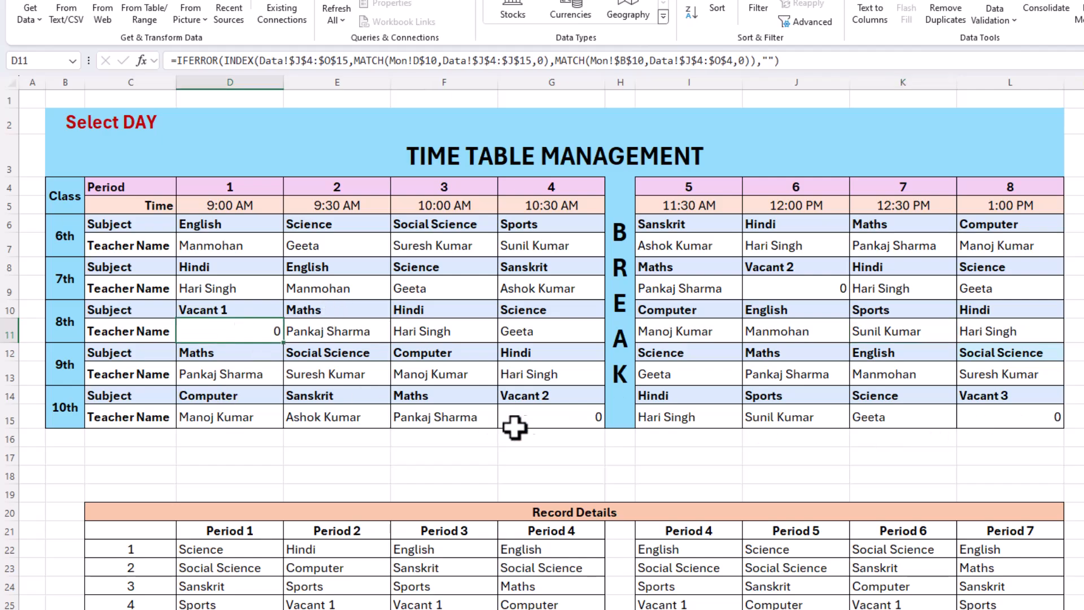
pyautogui.click(554, 419)
pyautogui.click(994, 424)
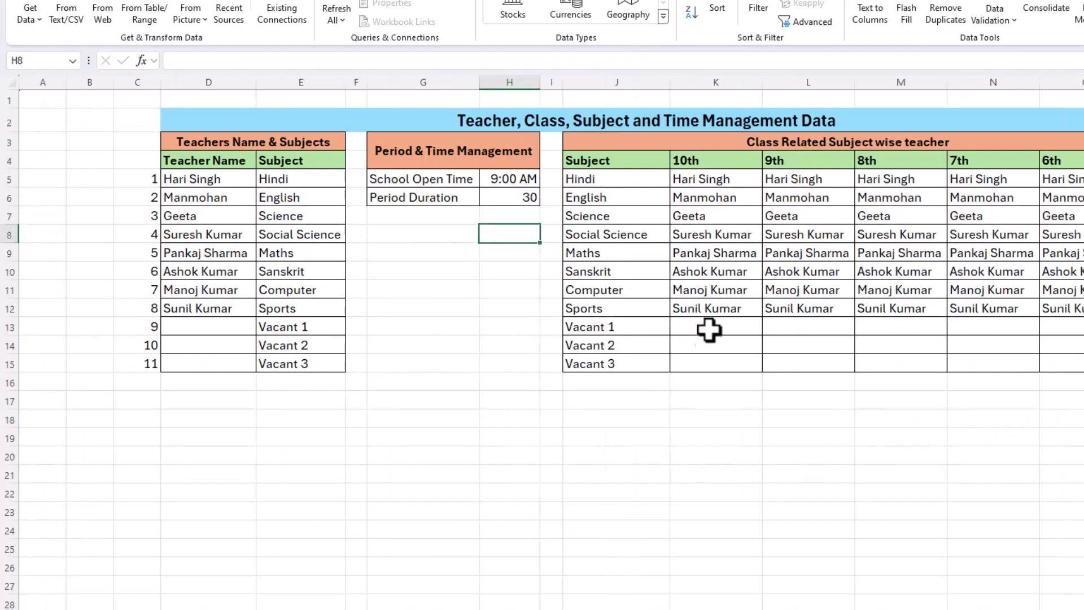
pyautogui.click(711, 361)
pyautogui.click(792, 329)
pyautogui.click(802, 348)
pyautogui.click(804, 362)
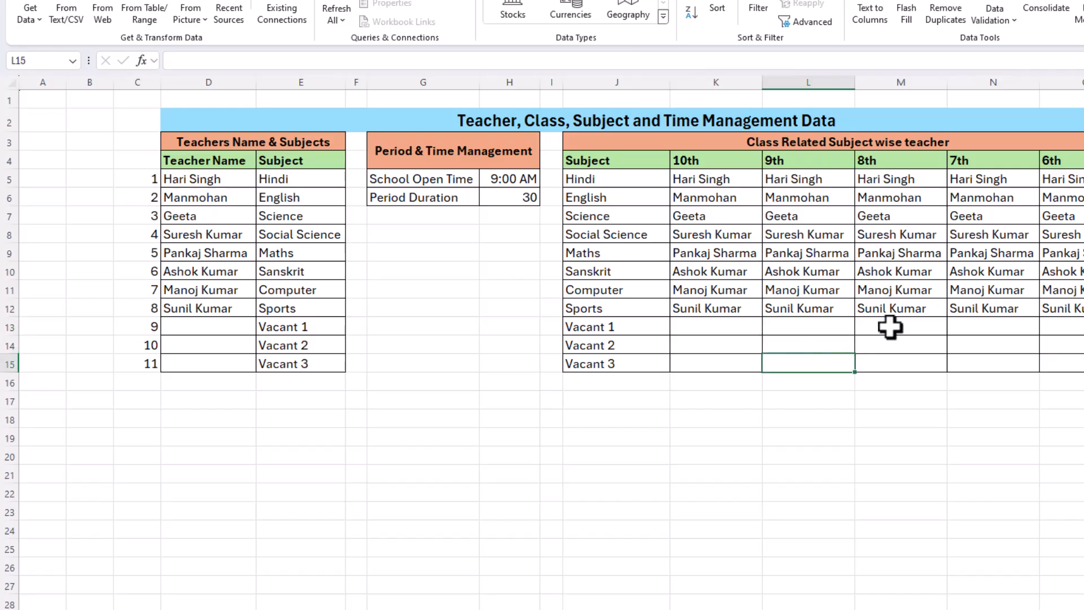
pyautogui.click(890, 328)
pyautogui.click(905, 349)
pyautogui.moveTo(718, 329); pyautogui.dragTo(1050, 347)
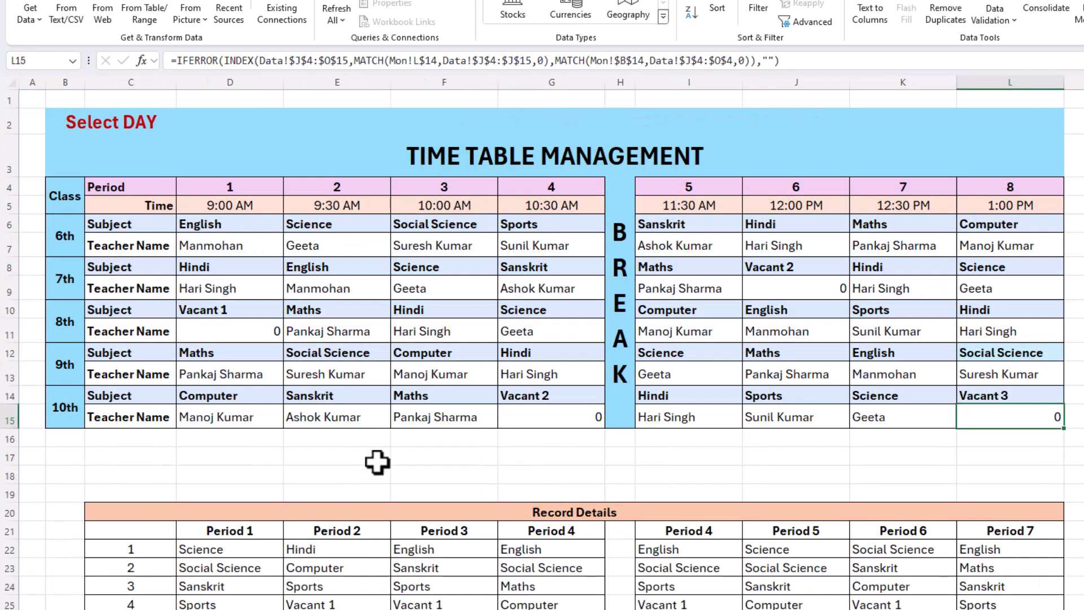
# Step: Review the unassigned subjects listed for periods 1 to 4 in the Record Details table below the timetable
pyautogui.scroll(-3, 263, 346)
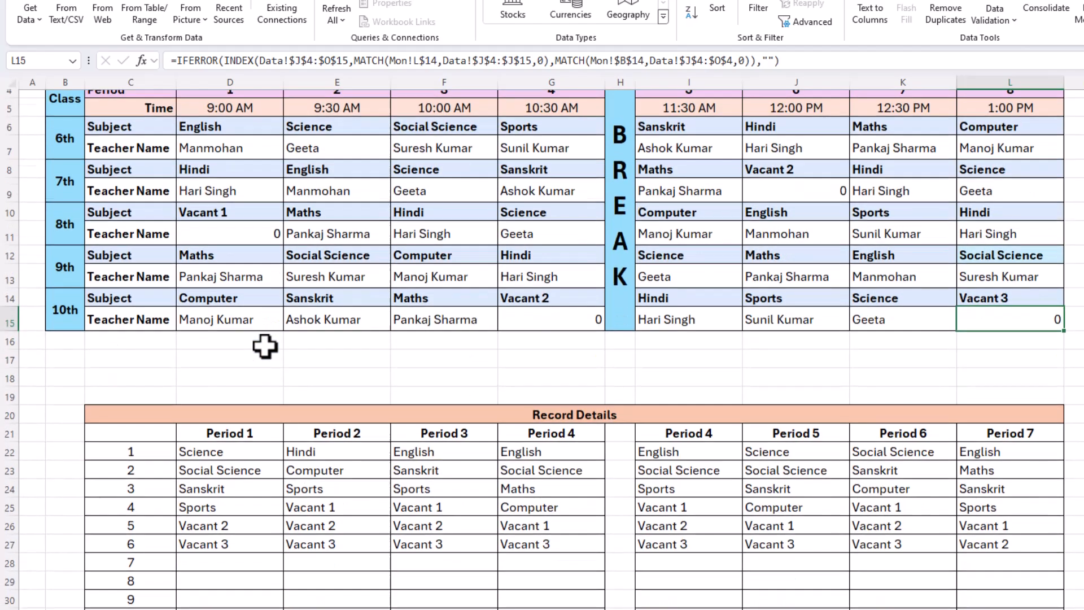
pyautogui.click(240, 384)
pyautogui.click(232, 401)
pyautogui.click(238, 426)
pyautogui.click(345, 420)
pyautogui.click(472, 420)
pyautogui.click(546, 420)
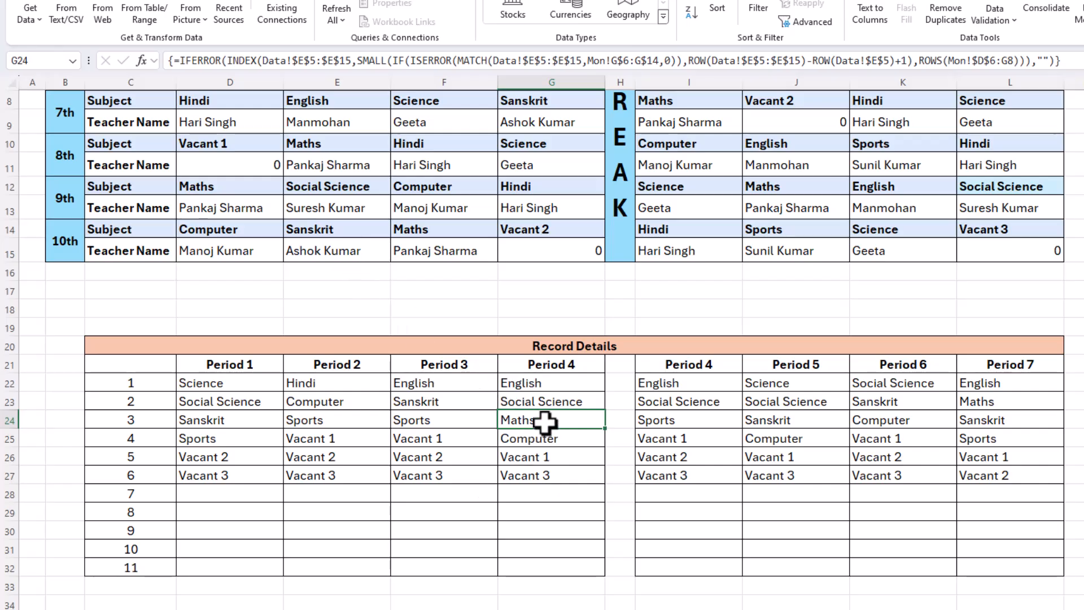
# Step: Compare the vacant teacher cells of class 10th with the subjects listed in the last Record Details column
pyautogui.click(560, 253)
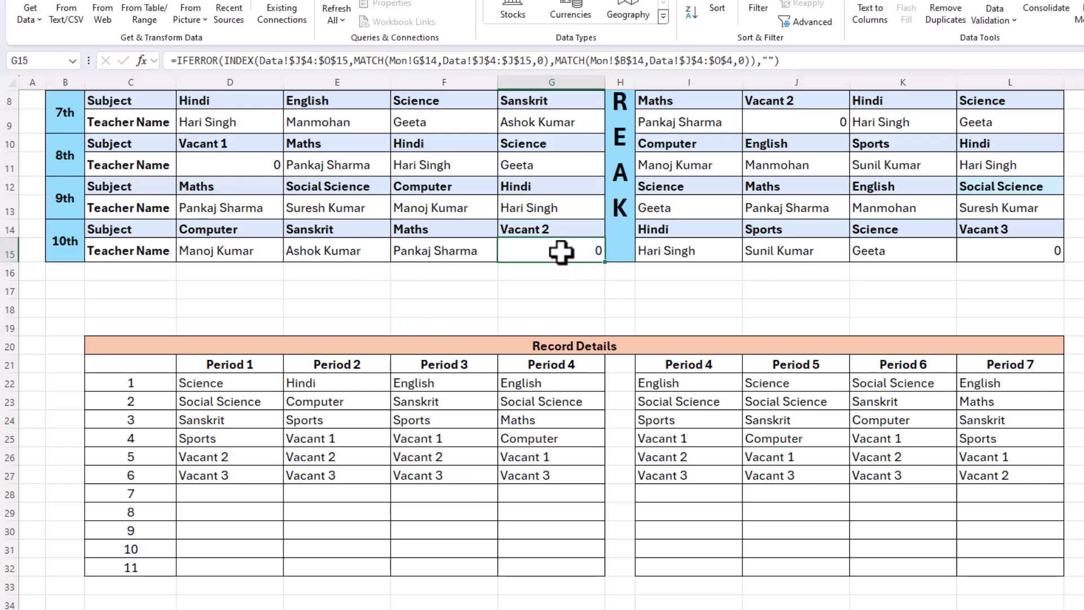
pyautogui.click(977, 253)
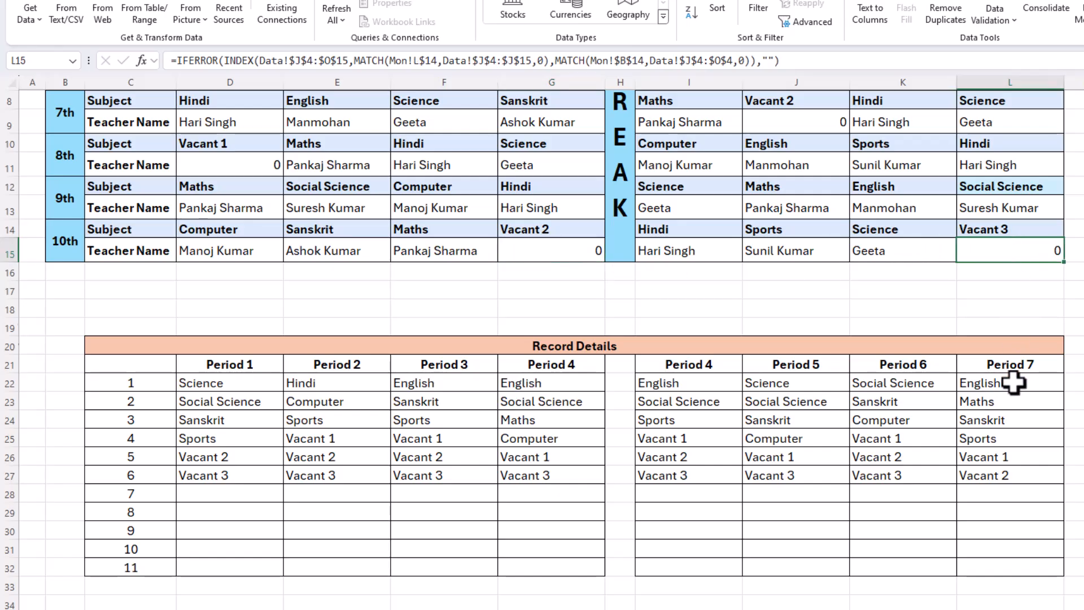
pyautogui.click(1015, 402)
pyautogui.click(1022, 434)
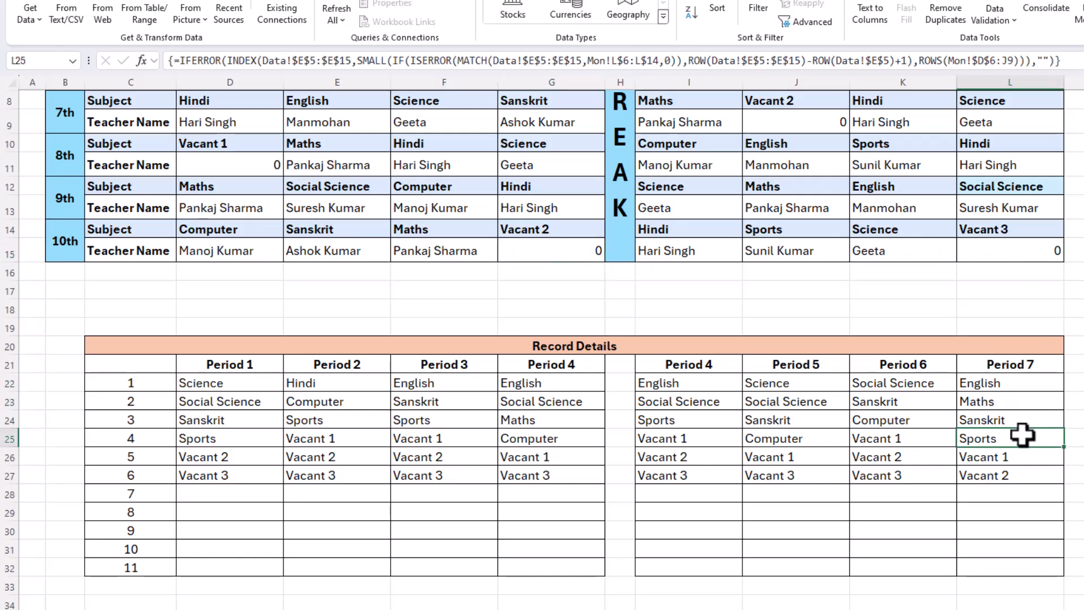
pyautogui.click(1027, 421)
pyautogui.click(1031, 405)
pyautogui.click(1032, 383)
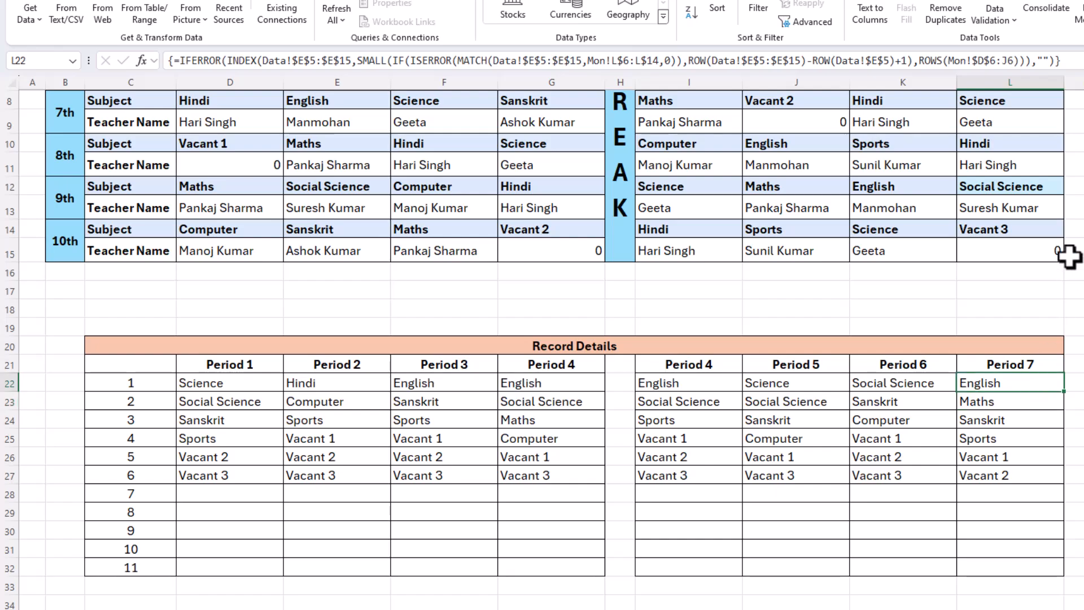
pyautogui.click(1035, 257)
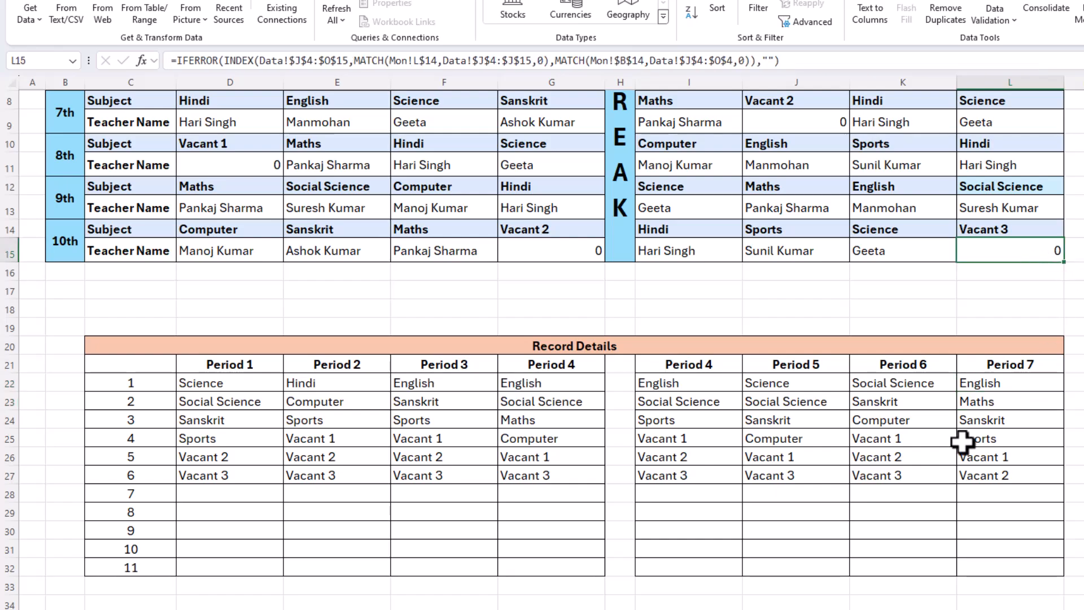
# Step: Compare the empty Period 1 column of the second Record Details table with the subjects listed in the first table
pyautogui.scroll(-2, 963, 442)
pyautogui.scroll(-4, 963, 442)
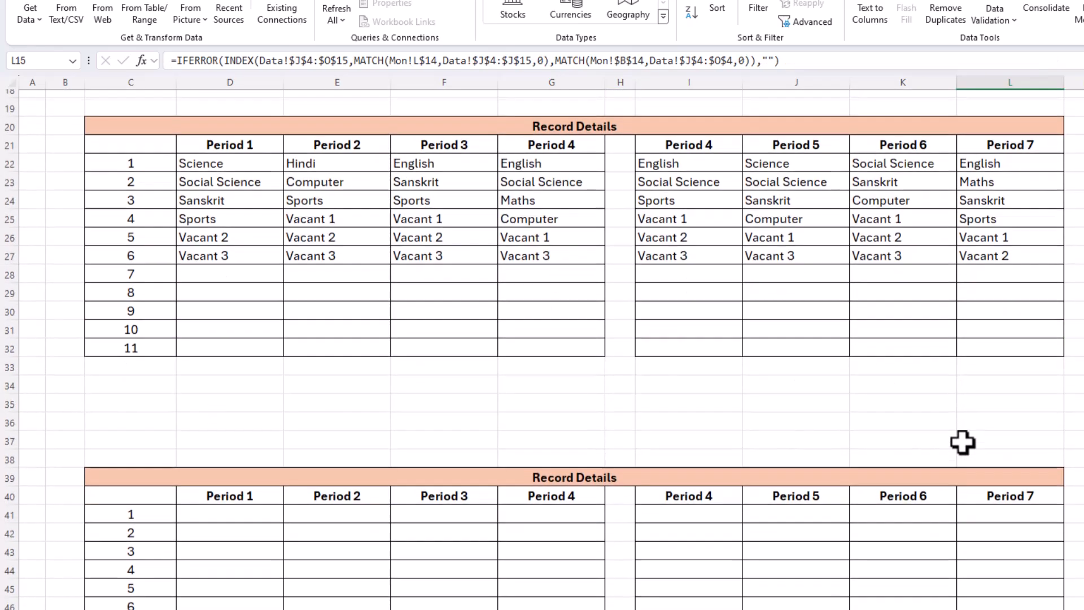
pyautogui.click(458, 450)
pyautogui.click(273, 438)
pyautogui.click(236, 405)
pyautogui.moveTo(236, 401); pyautogui.dragTo(230, 477)
pyautogui.scroll(1, 228, 469)
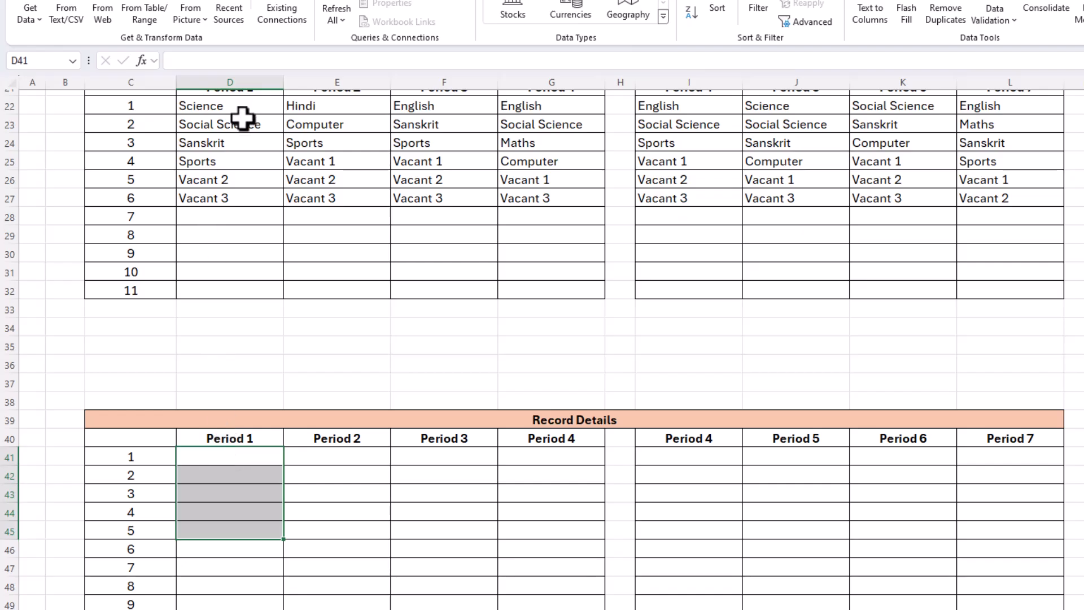
# Step: Start an INDEX formula in D41 with the Data sheet's teacher names, Data!$D$5:$D$15, as the absolute array
pyautogui.click(252, 456)
pyautogui.scroll(-1, 397, 540)
pyautogui.scroll(-1, 277, 496)
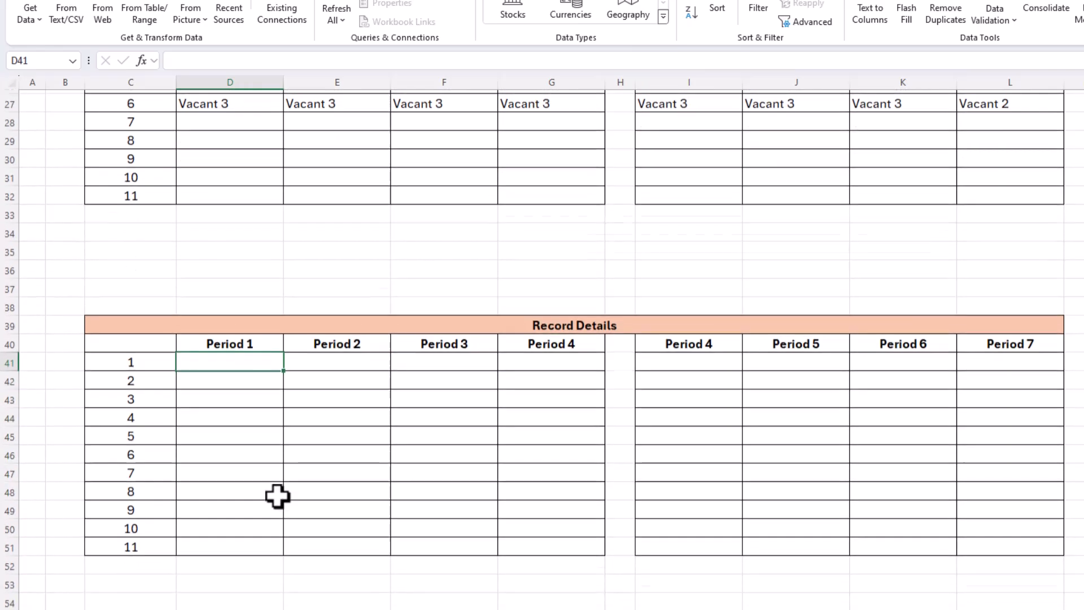
pyautogui.write('=index')
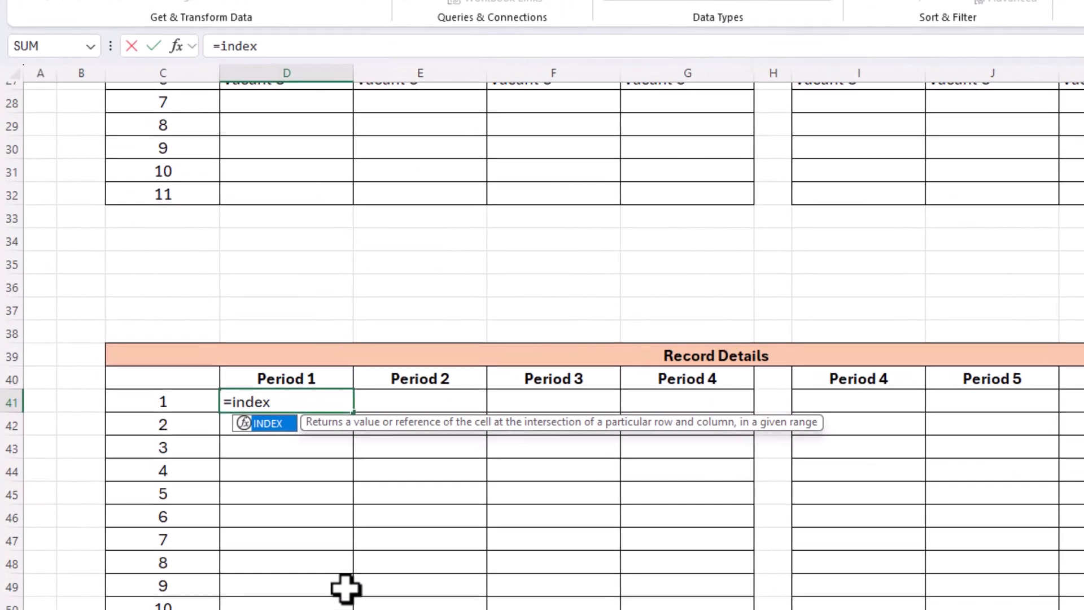
pyautogui.write('(')
pyautogui.scroll(1, 339, 548)
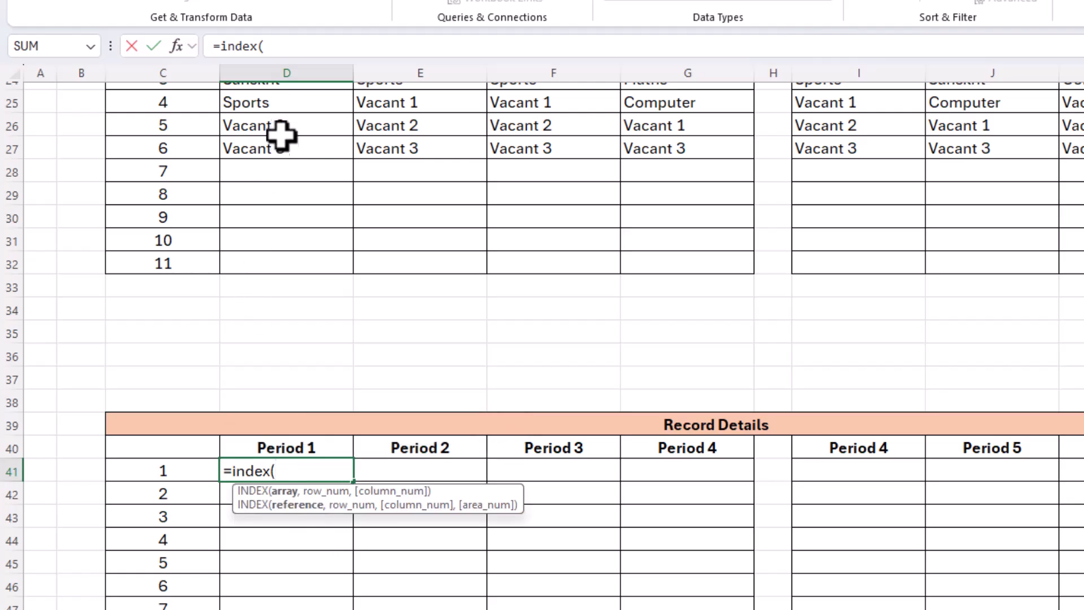
pyautogui.scroll(2, 281, 137)
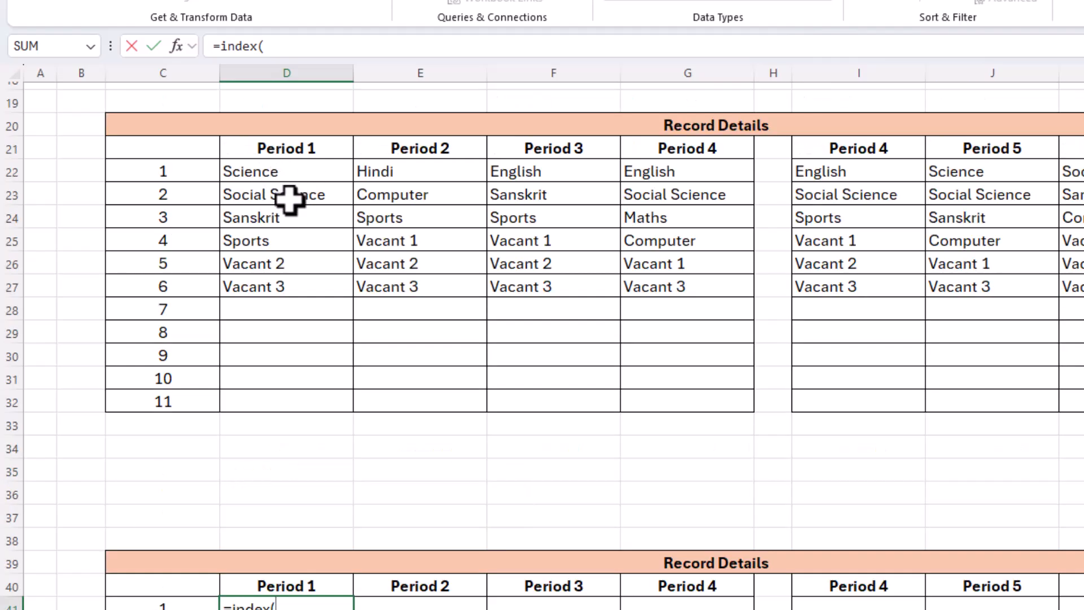
pyautogui.scroll(-1, 332, 395)
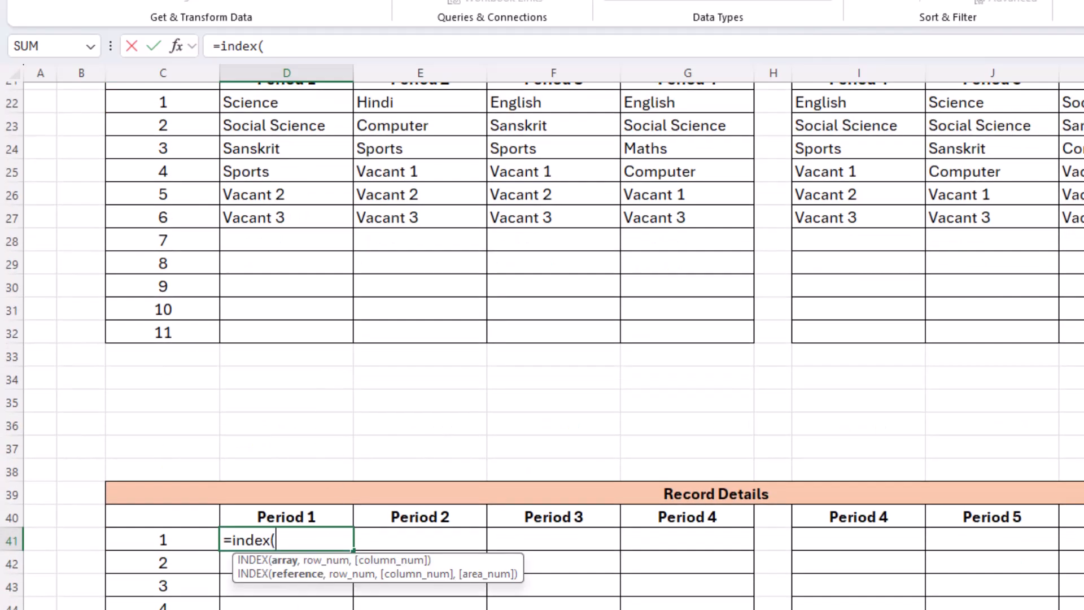
pyautogui.click(199, 590)
pyautogui.moveTo(273, 196); pyautogui.dragTo(266, 422)
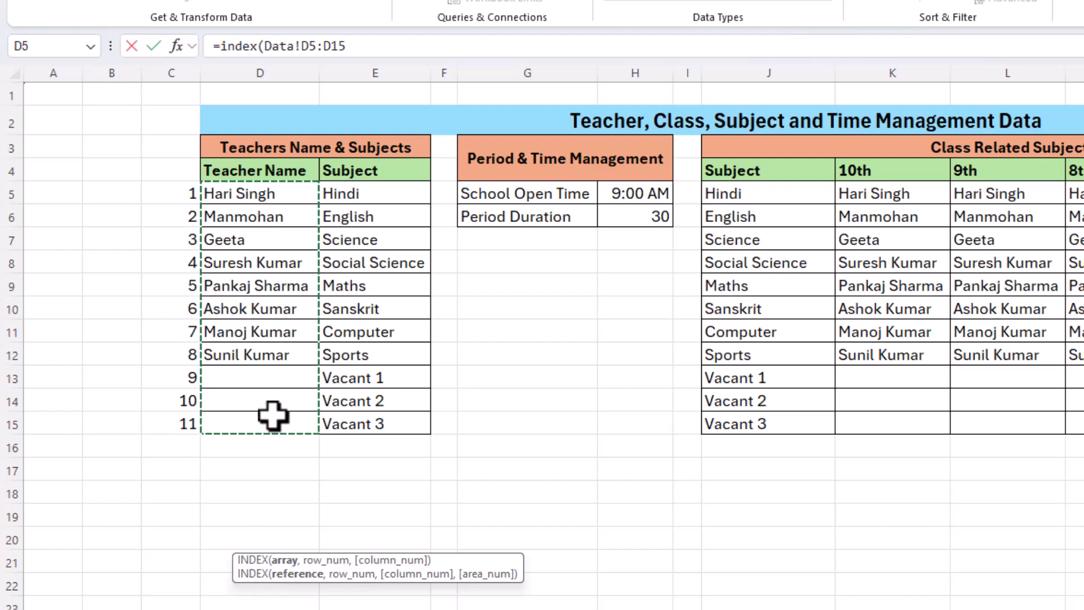
pyautogui.press('F4')
# Step: Add a MATCH function as the row argument, using the first Period 1 subject, Mon!D22, as the lookup value
pyautogui.write(',match')
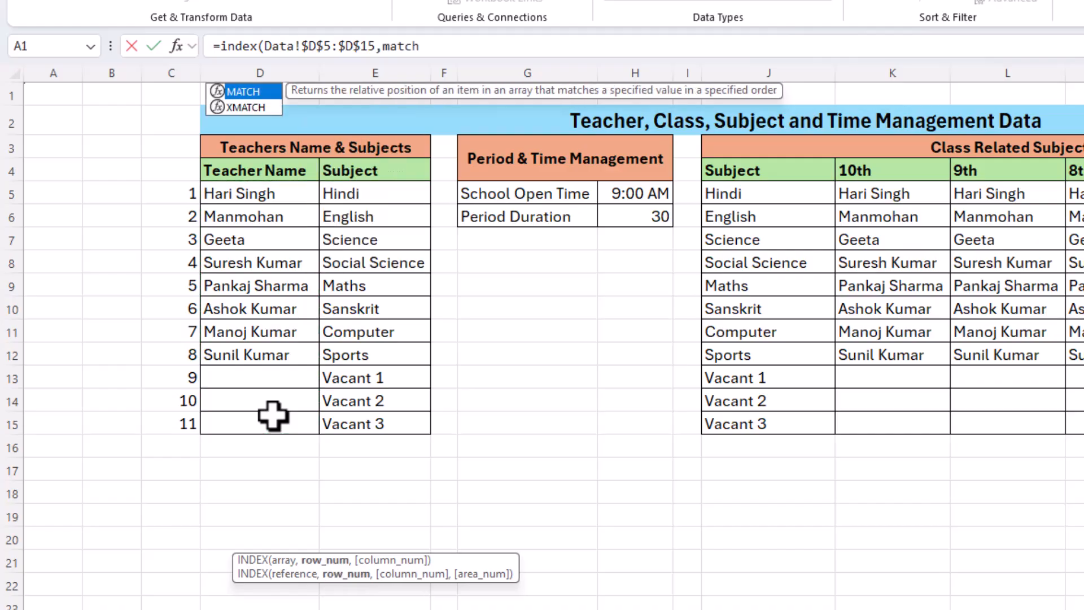
pyautogui.write('(')
pyautogui.click(229, 609)
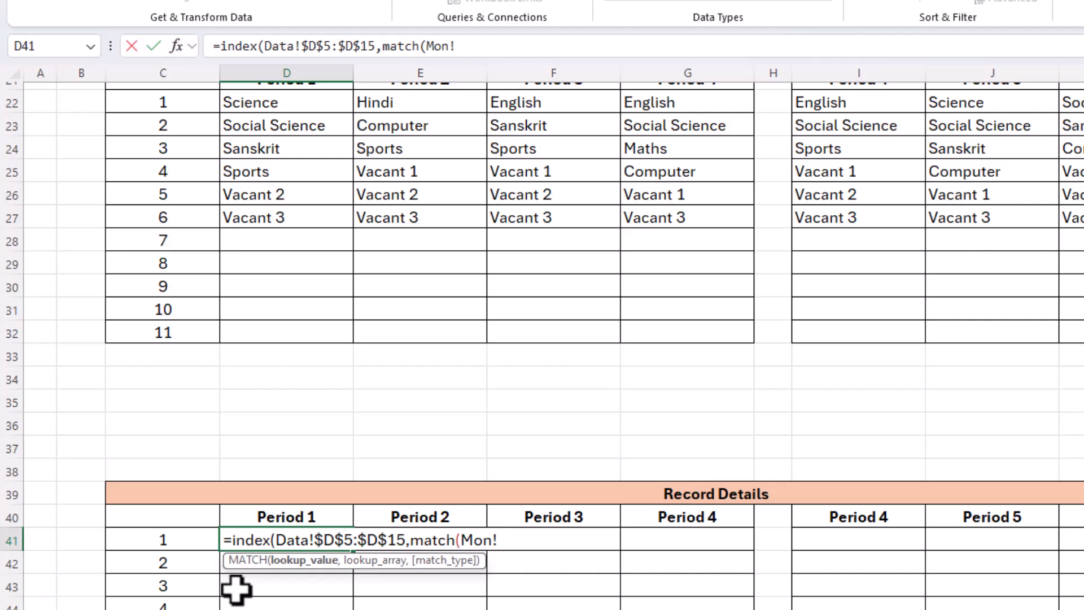
pyautogui.scroll(1, 281, 317)
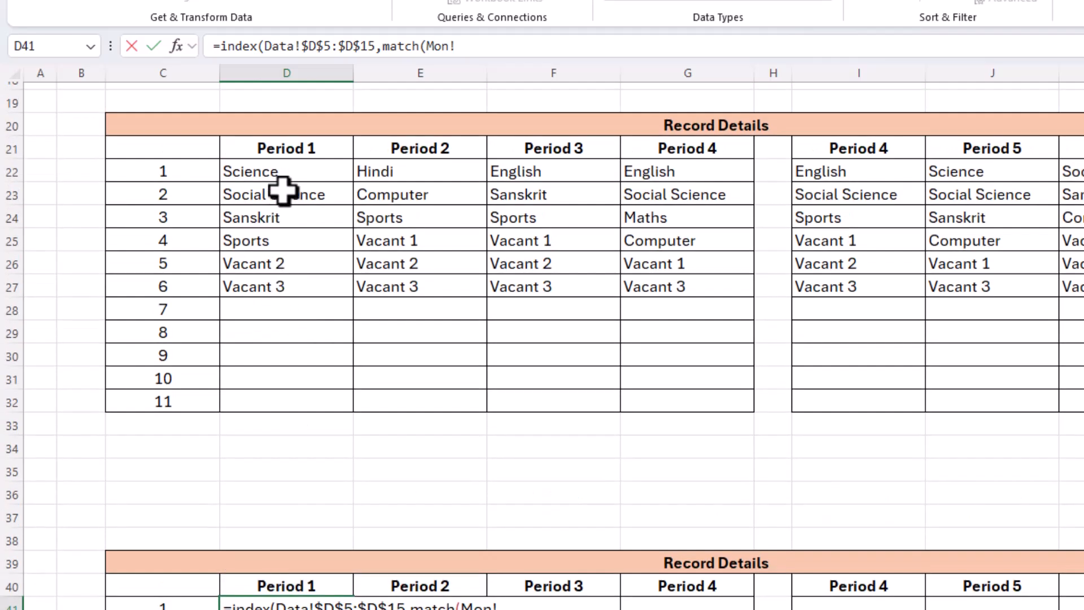
pyautogui.click(280, 174)
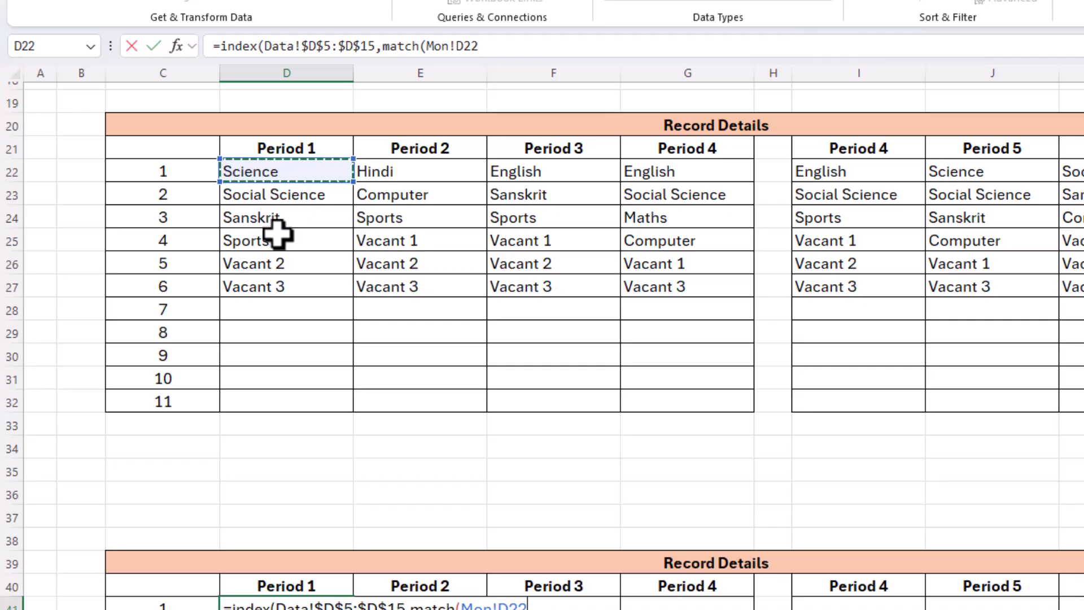
pyautogui.write(',')
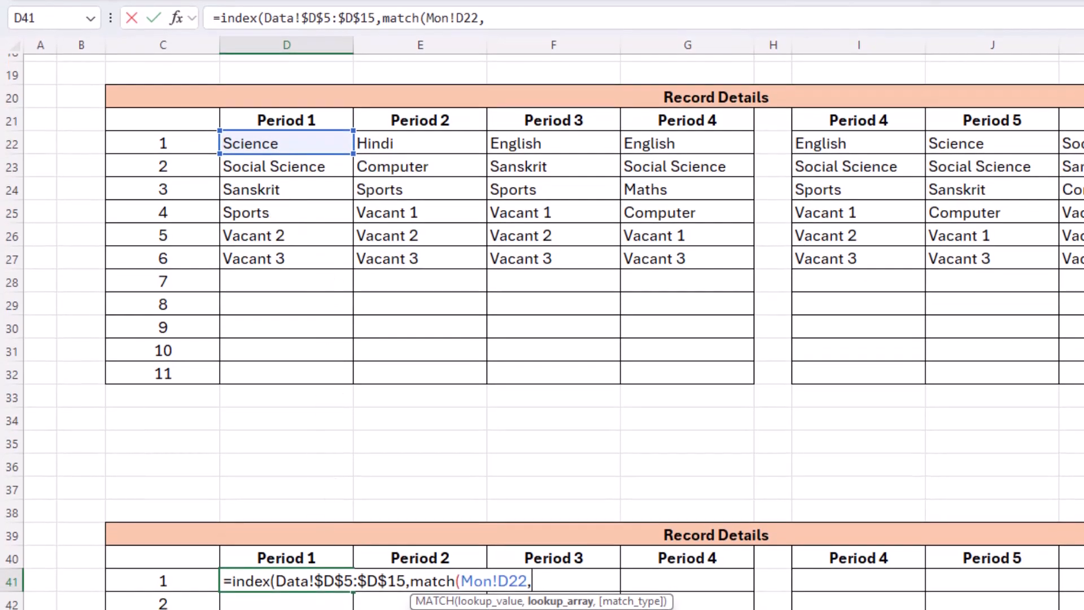
# Step: Complete the MATCH with the absolute subject range Data!$E$5:$E$15 and match type 0, and enter the formula
pyautogui.click(113, 608)
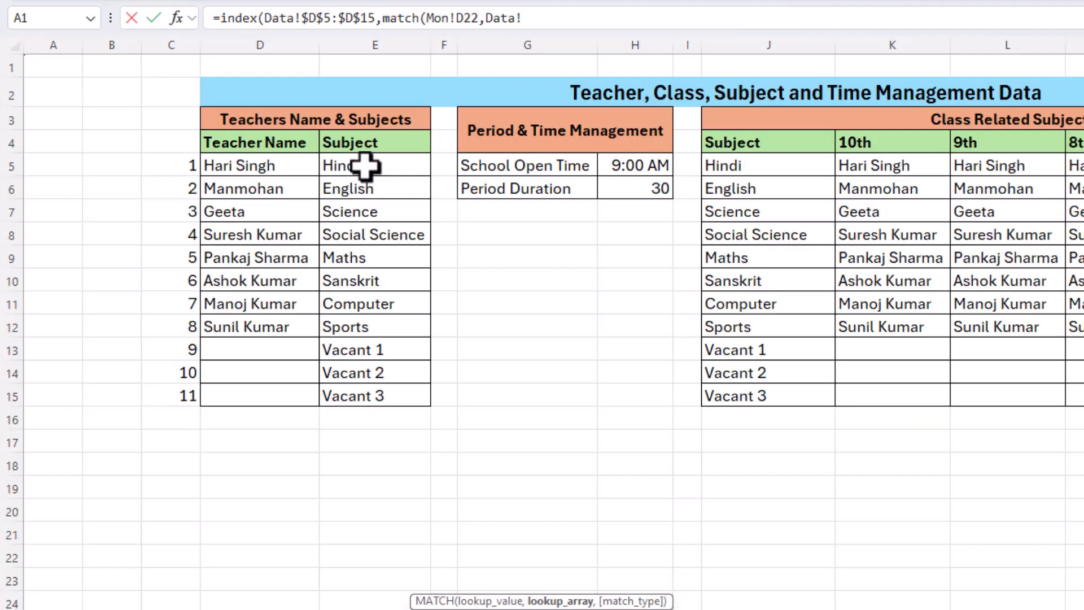
pyautogui.moveTo(365, 165); pyautogui.dragTo(368, 396)
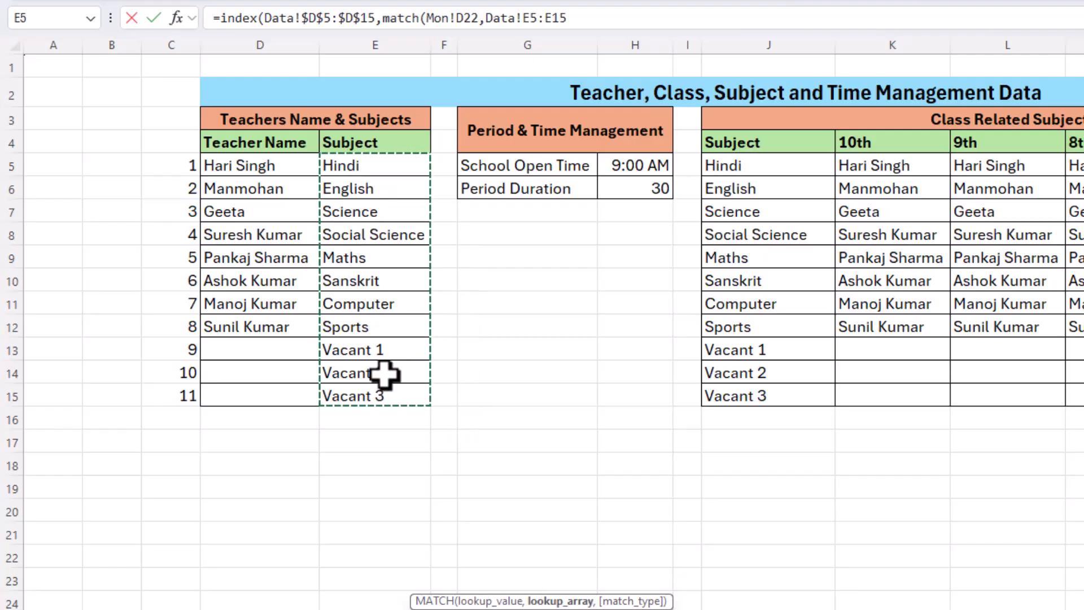
pyautogui.press('F4')
pyautogui.write(',0')
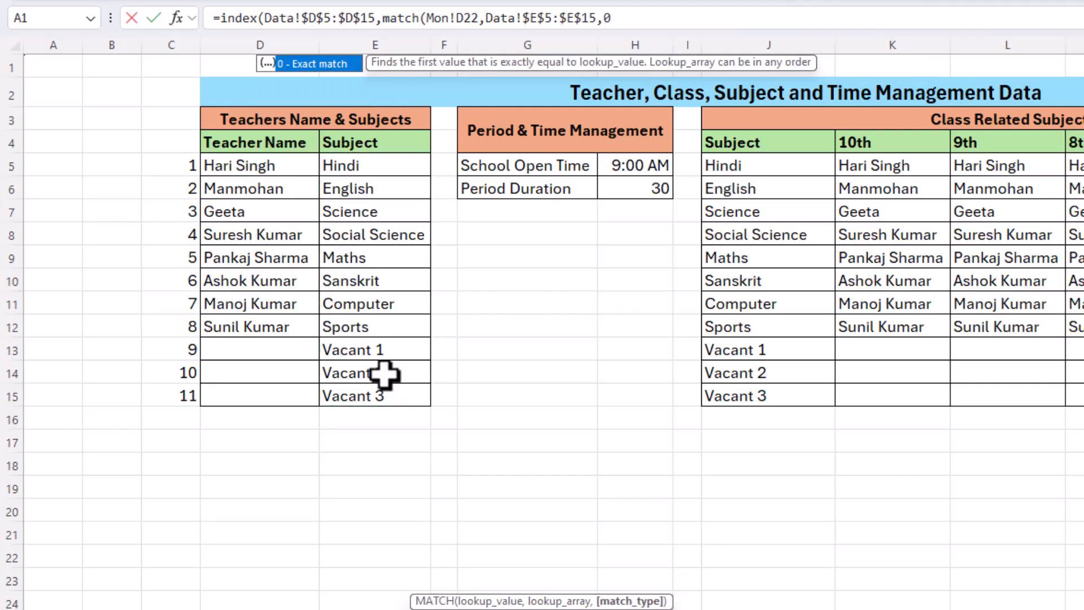
pyautogui.write('))')
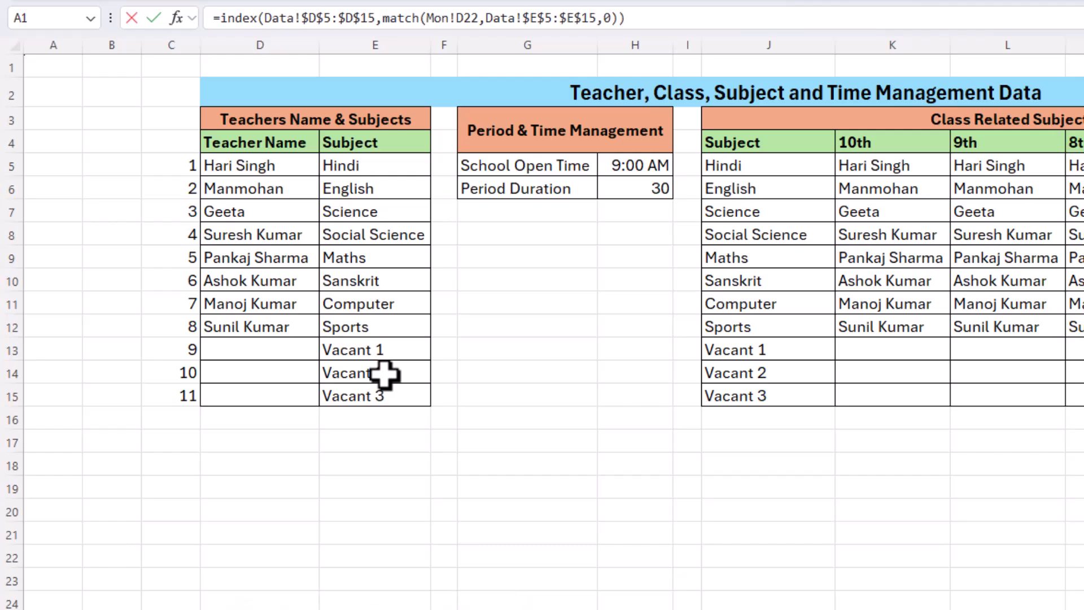
pyautogui.press('Return')
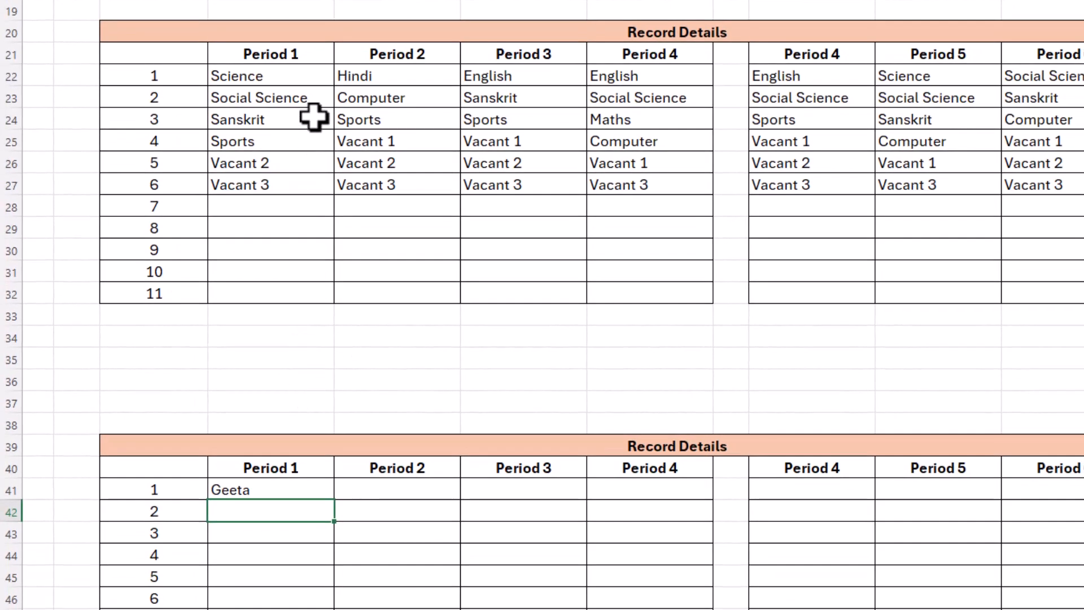
# Step: Wrap the INDEX and MATCH formula in D41 in IFERROR so that errors return a blank
pyautogui.click(267, 487)
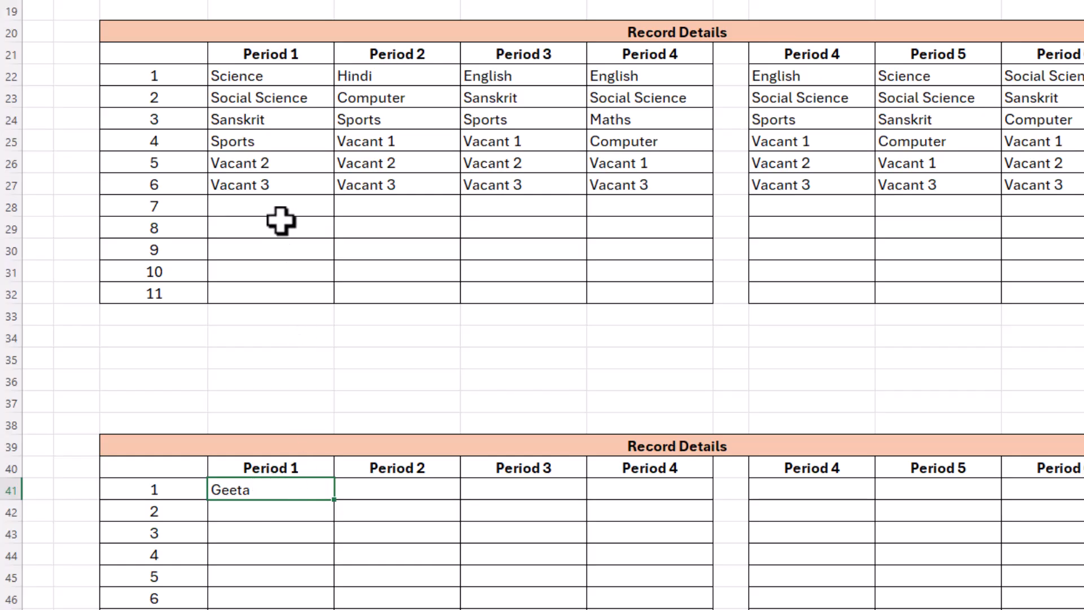
pyautogui.doubleClick(261, 487)
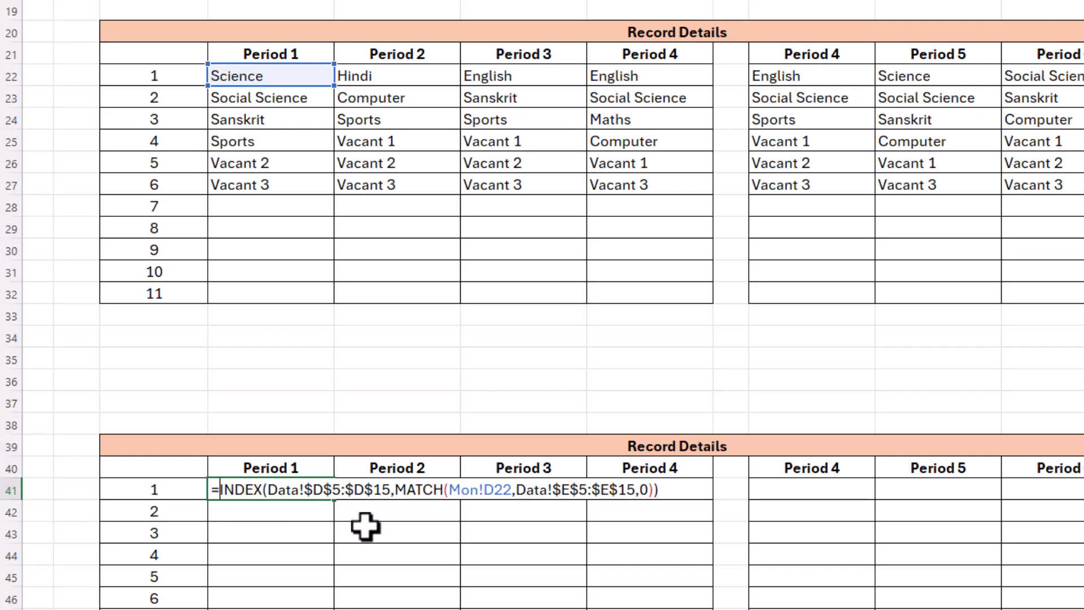
pyautogui.write('iferror')
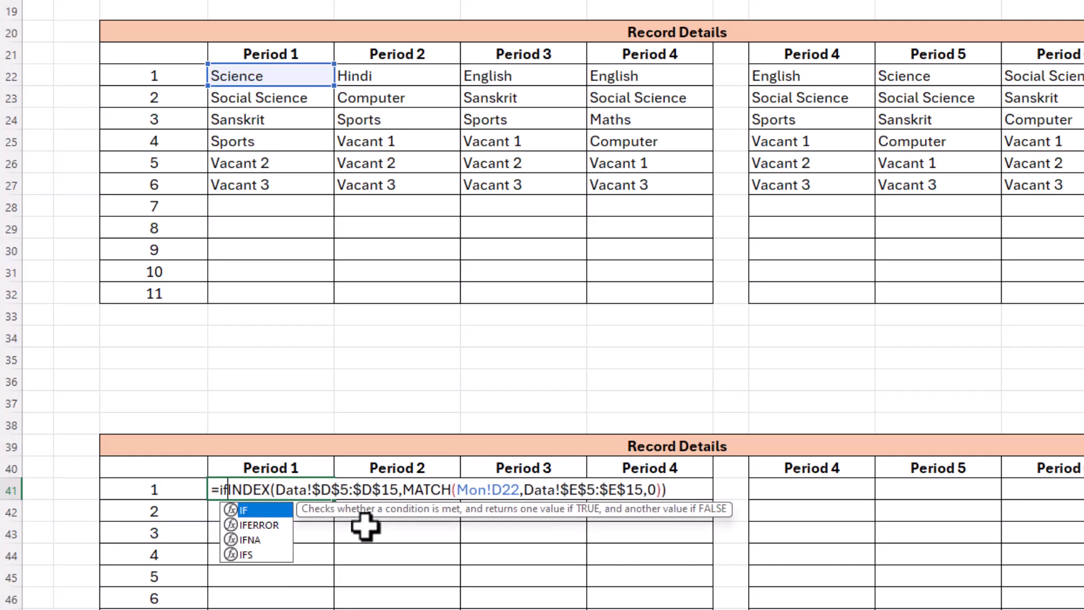
pyautogui.write('(')
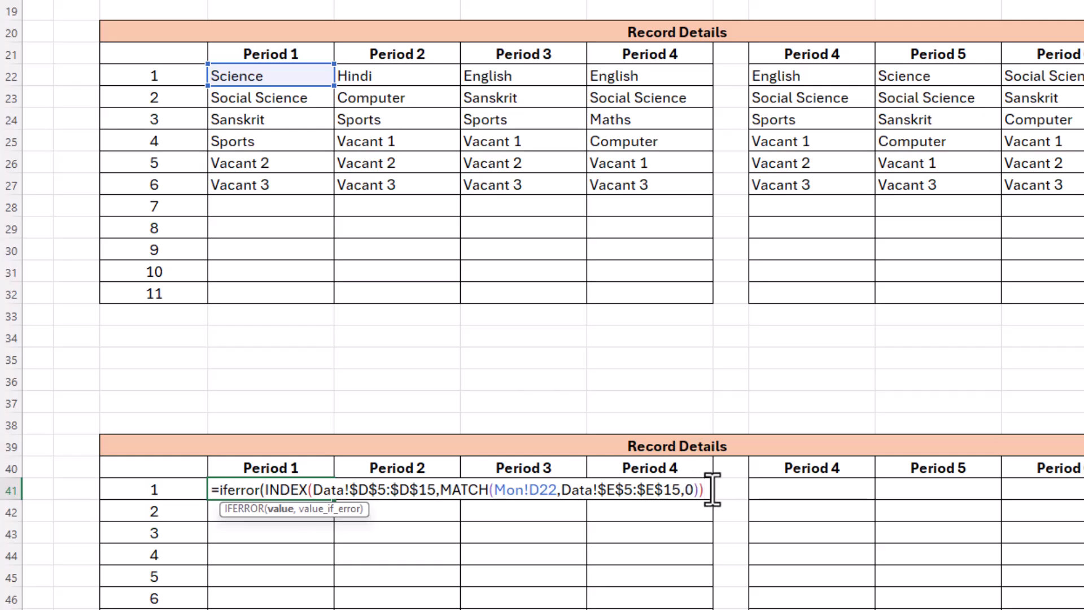
pyautogui.write('")')
pyautogui.press('Return')
# Step: Fill the D41 teacher formula down the Period 1 column of the second Record Details table
pyautogui.scroll(-2, 618, 463)
pyautogui.click(327, 366)
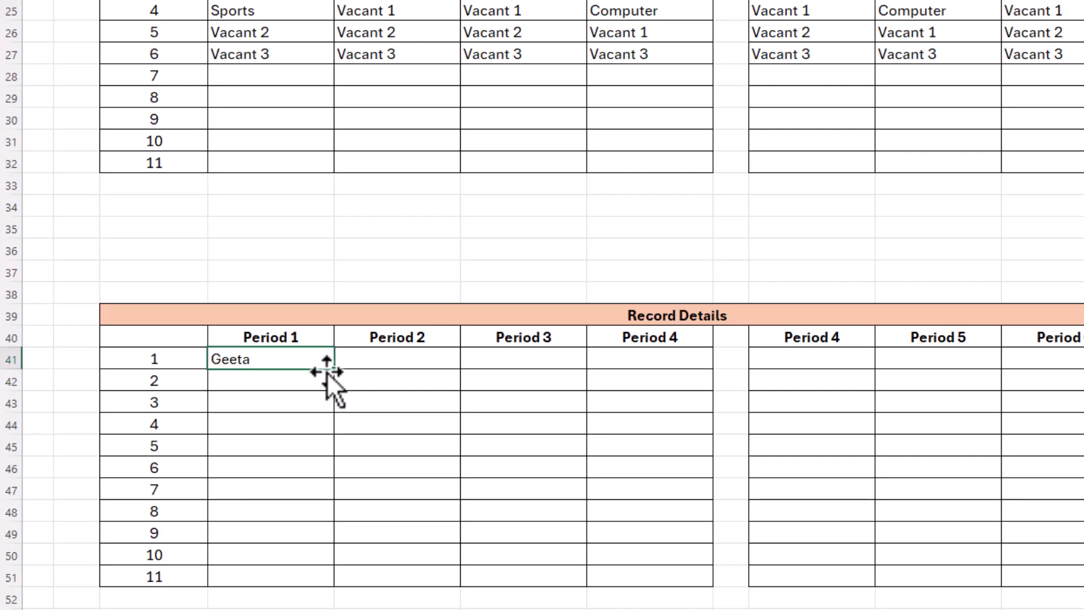
pyautogui.moveTo(334, 369); pyautogui.dragTo(339, 539)
# Step: Compare the unassigned Period 1 subjects Science, Social Science, Sanskrit and Sports with the teachers returned in the second Record Details table
pyautogui.scroll(3, 390, 492)
pyautogui.scroll(2, 390, 491)
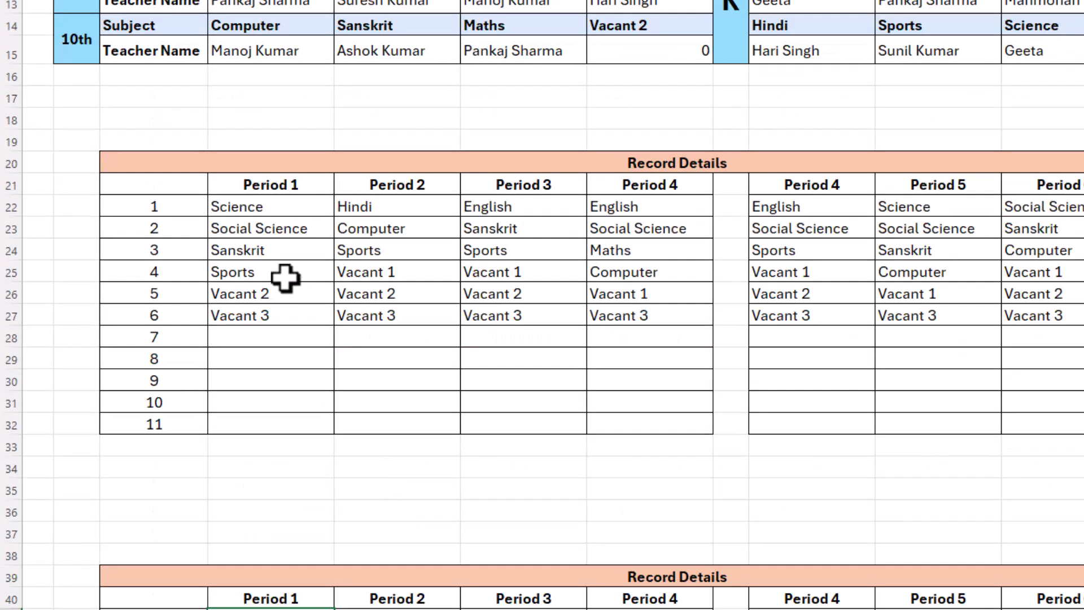
pyautogui.click(273, 210)
pyautogui.click(266, 230)
pyautogui.click(265, 249)
pyautogui.click(258, 272)
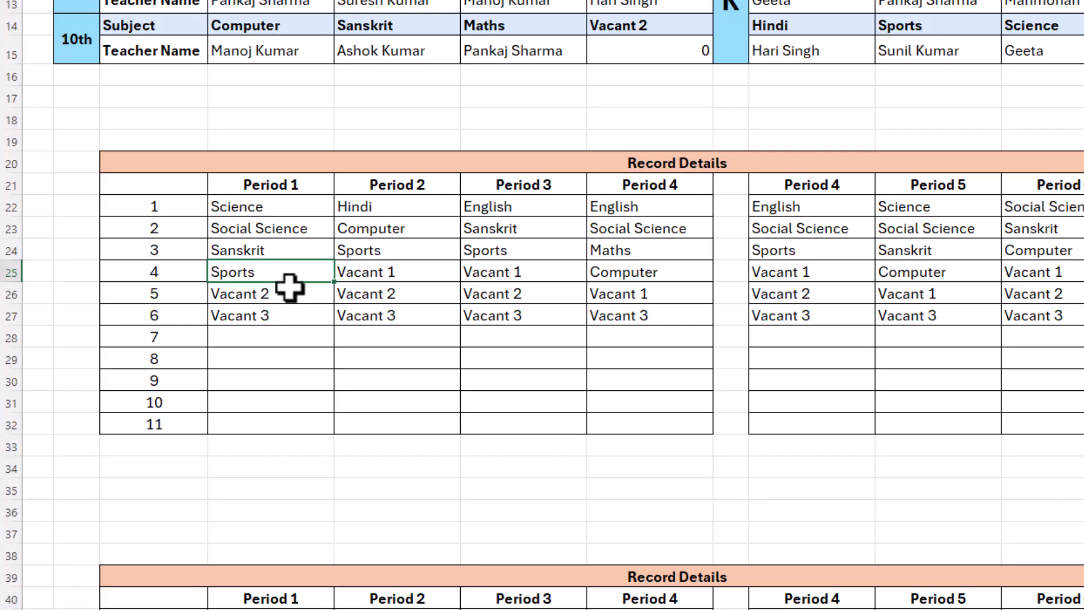
pyautogui.scroll(-3, 289, 288)
pyautogui.click(291, 427)
pyautogui.click(289, 448)
pyautogui.click(286, 468)
pyautogui.click(286, 489)
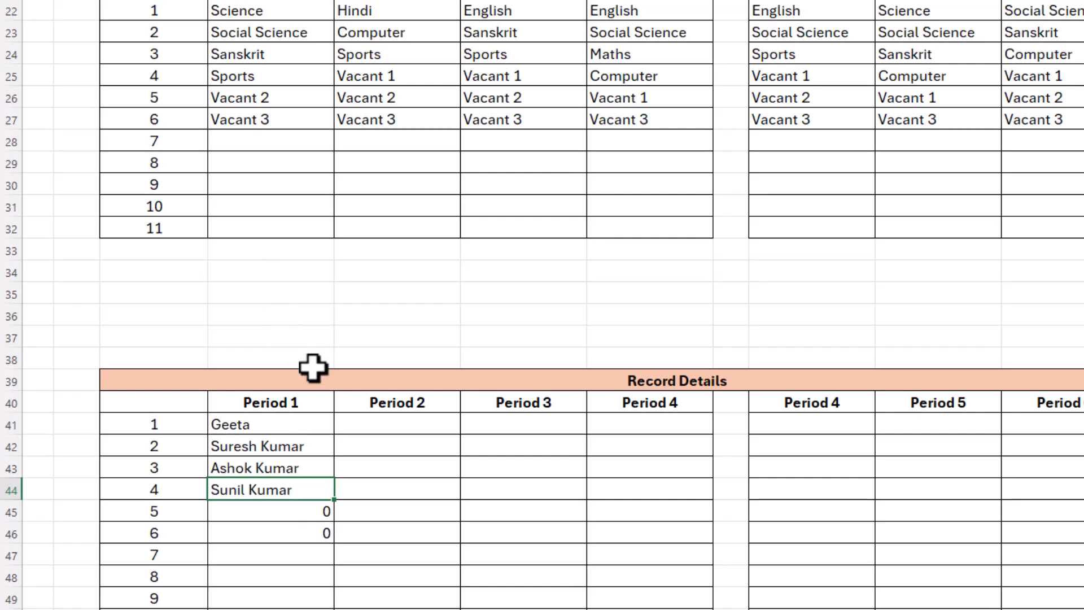
# Step: Fill the teacher formula across Periods 1 to 4 and down to row 11 of the second Record Details table
pyautogui.moveTo(312, 423); pyautogui.dragTo(380, 598)
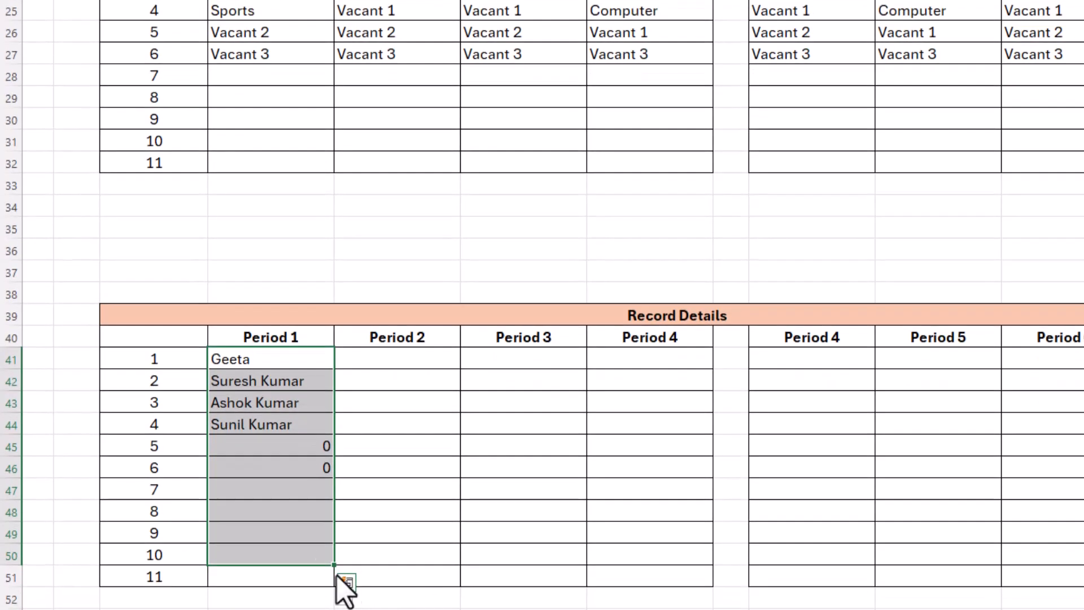
pyautogui.moveTo(300, 366); pyautogui.dragTo(687, 582)
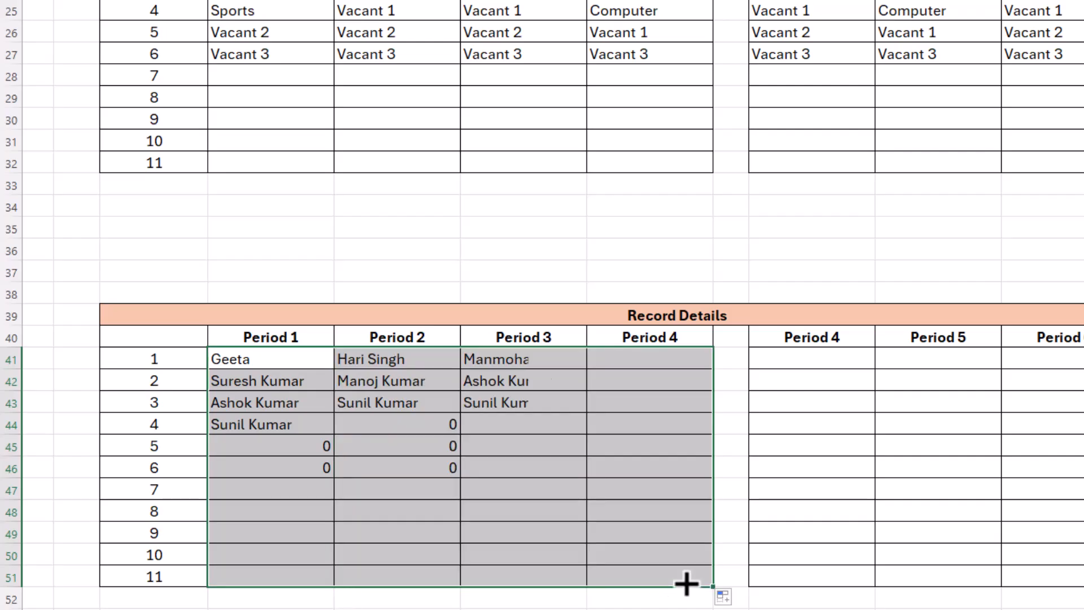
pyautogui.scroll(2, 506, 438)
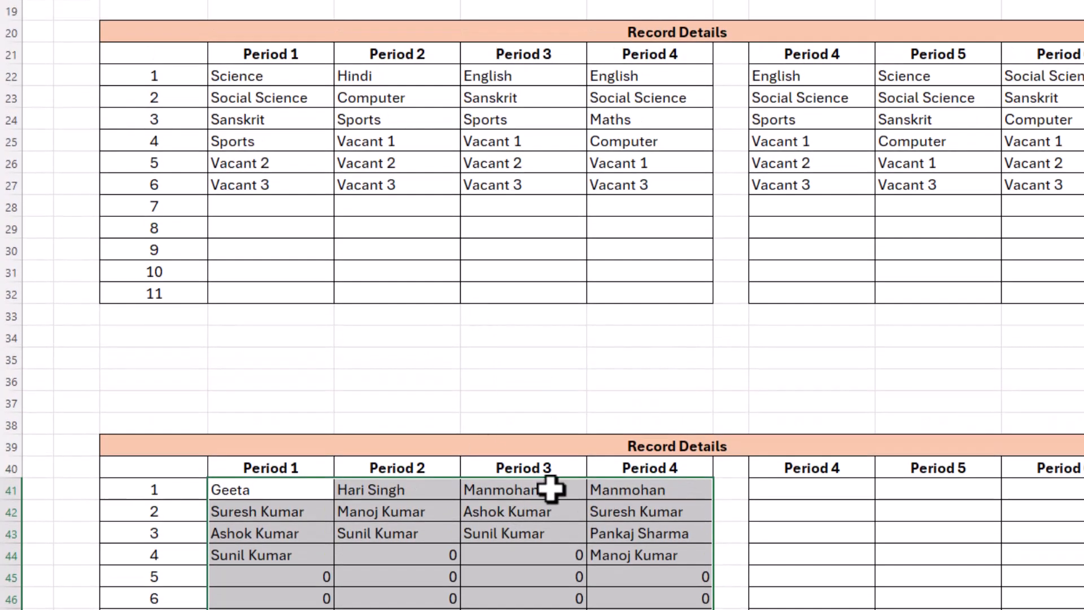
# Step: Copy the teacher formula from G41 to I41 after the break column, and fill it across the remaining periods down to row 11
pyautogui.click(655, 493)
pyautogui.hotkey('ctrl', 'c')
pyautogui.click(832, 489)
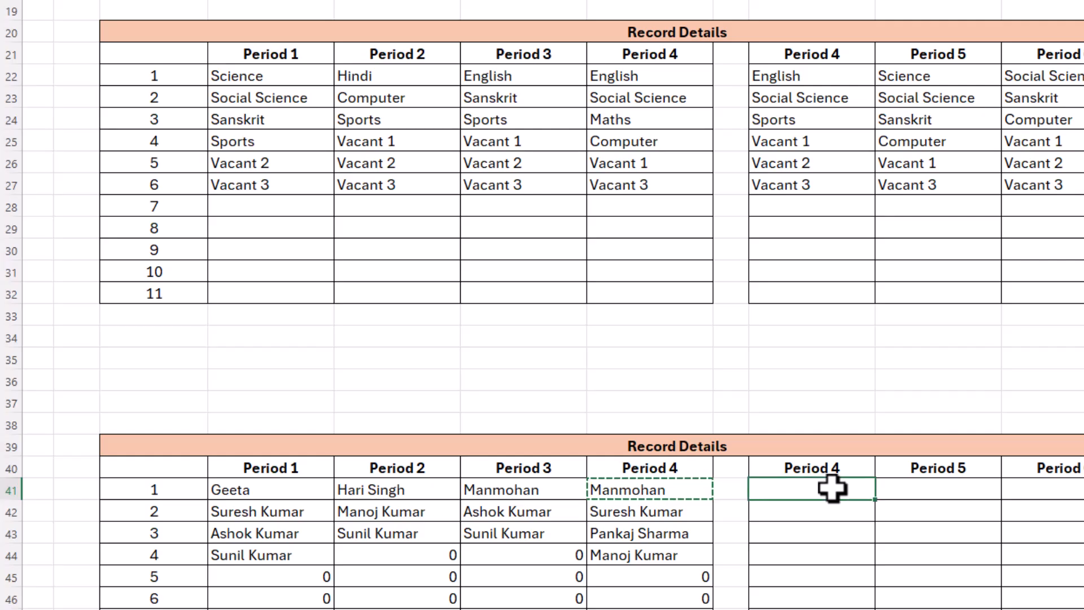
pyautogui.hotkey('ctrl', 'v')
pyautogui.scroll(-2, 844, 491)
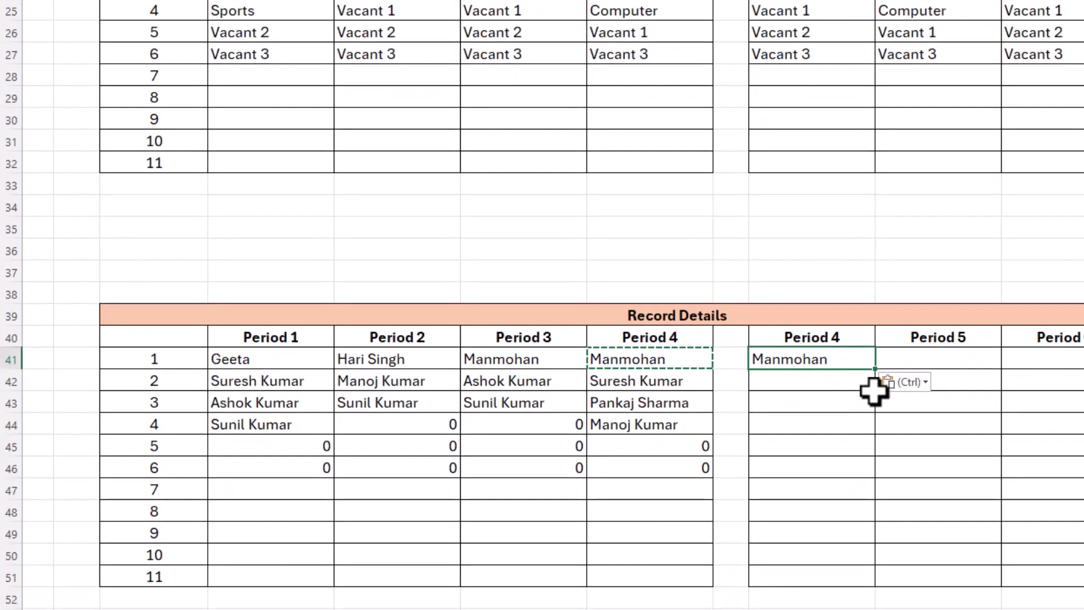
pyautogui.moveTo(879, 372); pyautogui.dragTo(1028, 587)
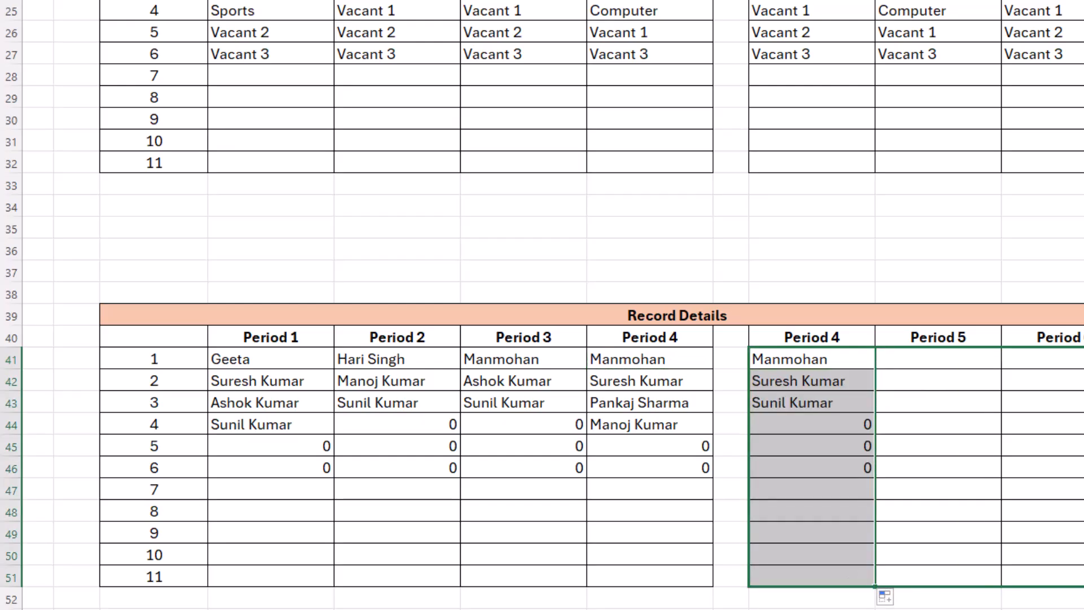
# Step: Review the filled teacher record table against the subject record table and the timetable above
pyautogui.scroll(2, 786, 514)
pyautogui.click(730, 510)
pyautogui.click(656, 511)
pyautogui.scroll(-3, 629, 527)
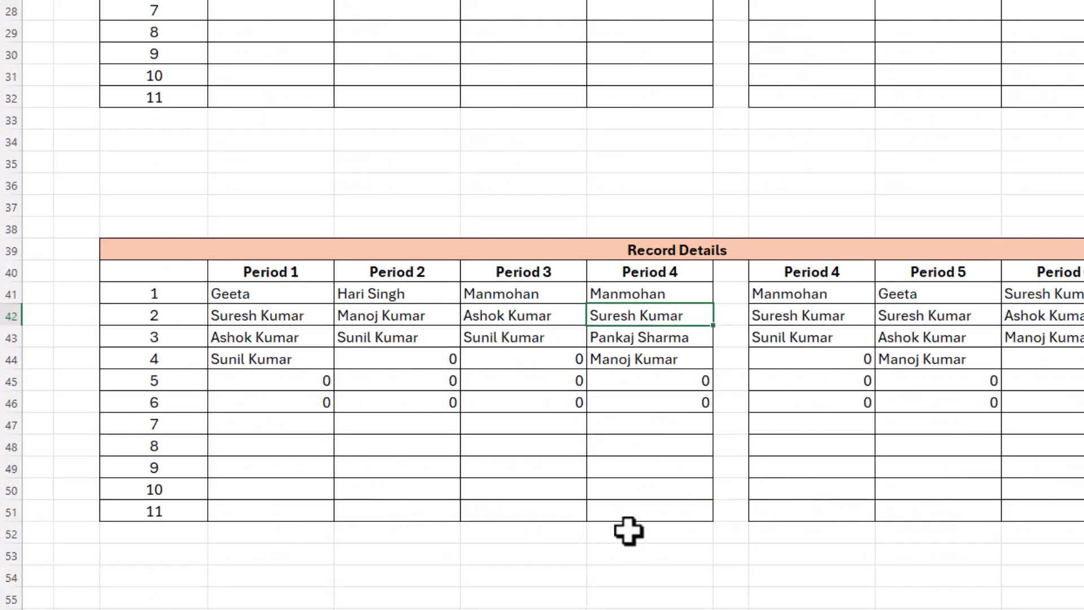
pyautogui.scroll(8, 617, 513)
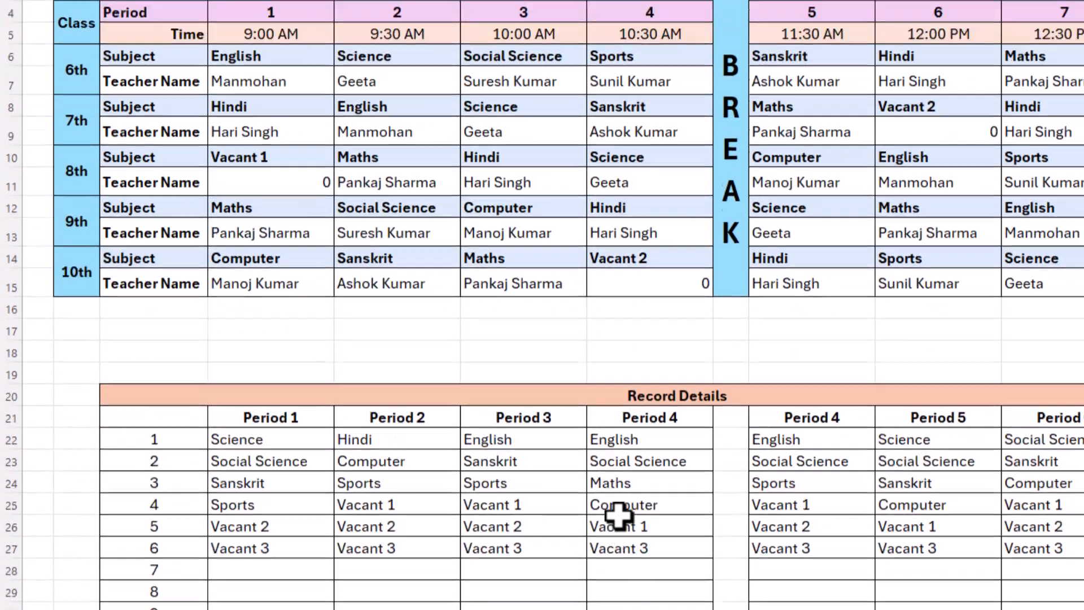
pyautogui.scroll(1, 597, 504)
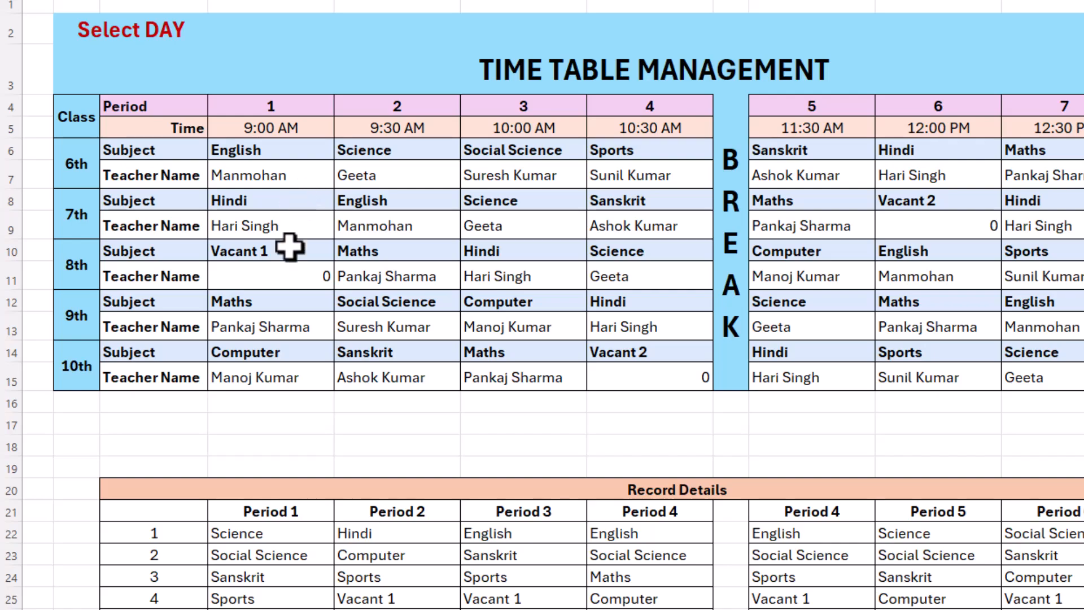
# Step: Select the subject cells of classes 6th to 10th together across Periods 1 to 8, leaving out the teacher rows and break column
pyautogui.click(287, 275)
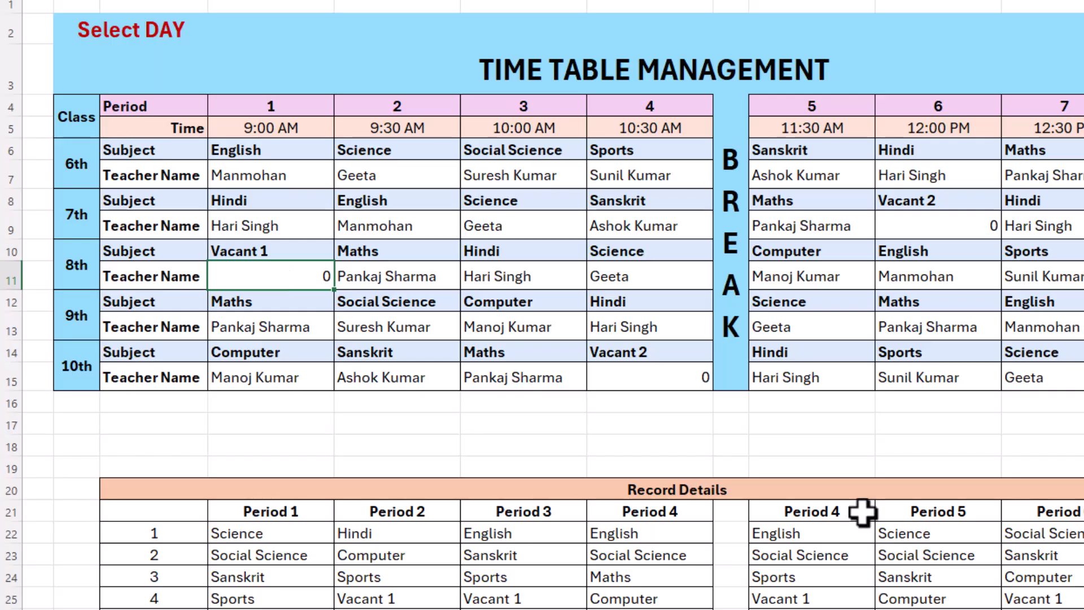
pyautogui.click(279, 150)
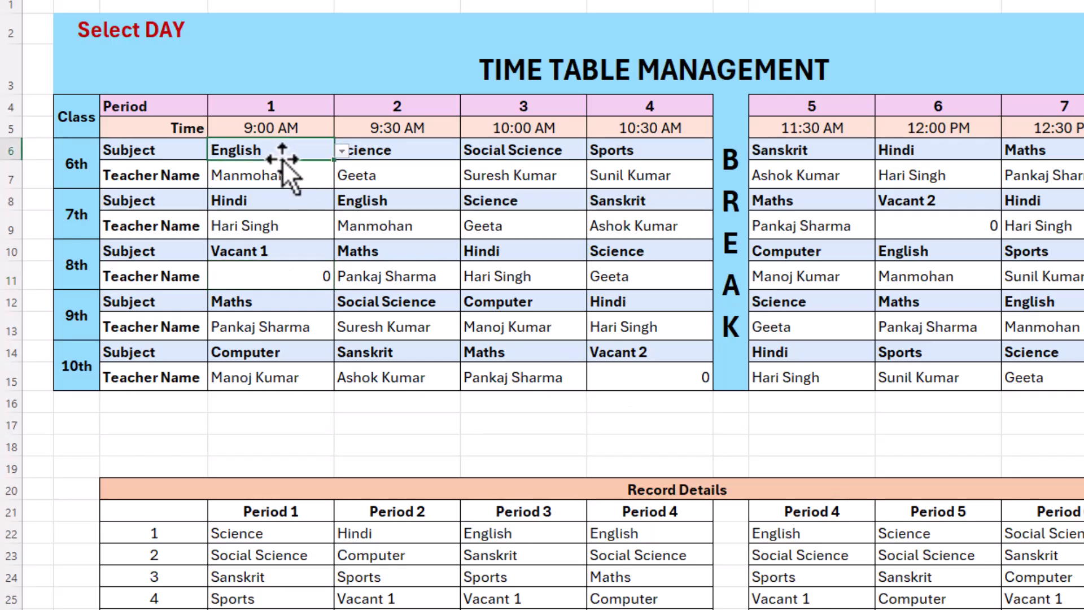
pyautogui.keyDown('ctrl'); pyautogui.click(289, 198); pyautogui.keyUp('ctrl')
pyautogui.keyDown('ctrl'); pyautogui.click(284, 251); pyautogui.keyUp('ctrl')
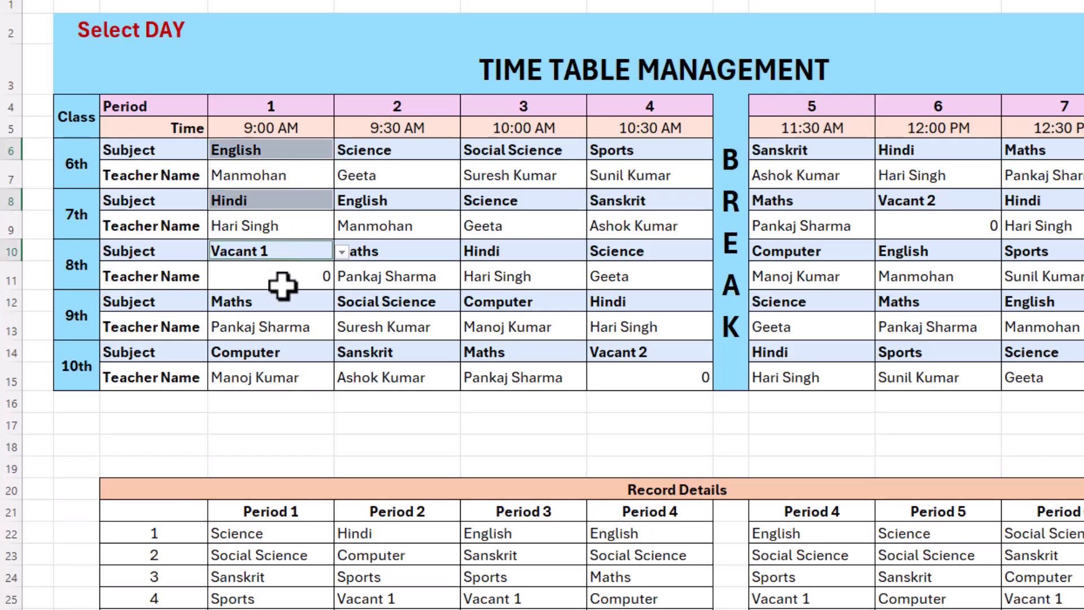
pyautogui.keyDown('ctrl'); pyautogui.click(284, 302); pyautogui.keyUp('ctrl')
pyautogui.keyDown('ctrl'); pyautogui.click(284, 353); pyautogui.keyUp('ctrl')
pyautogui.keyDown('ctrl'); pyautogui.click(394, 152); pyautogui.keyUp('ctrl')
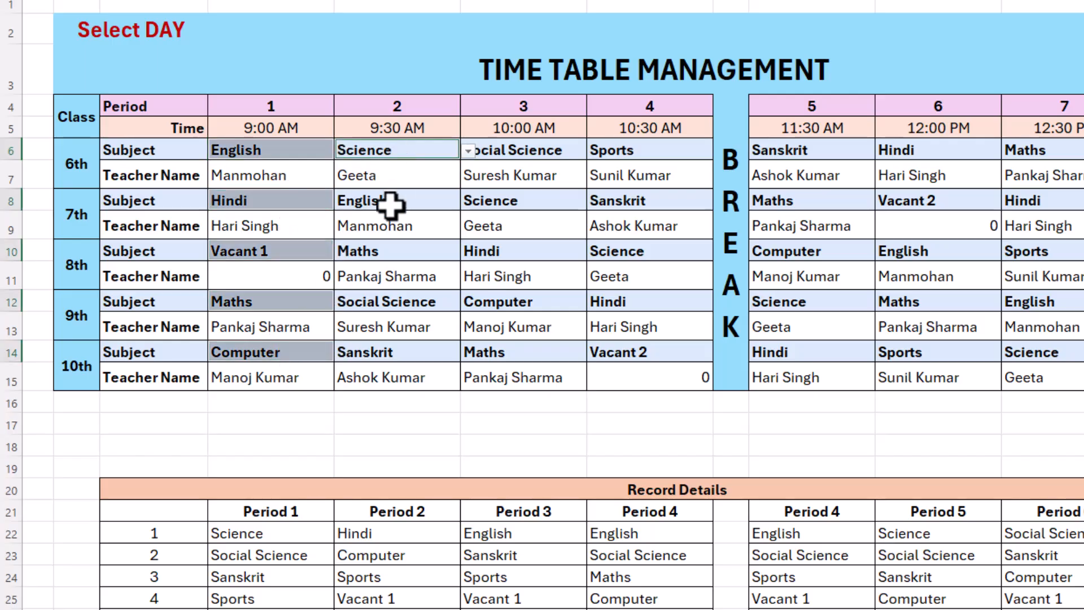
pyautogui.keyDown('ctrl'); pyautogui.click(387, 205); pyautogui.keyUp('ctrl')
pyautogui.keyDown('ctrl'); pyautogui.click(404, 250); pyautogui.keyUp('ctrl')
pyautogui.keyDown('ctrl'); pyautogui.click(412, 301); pyautogui.keyUp('ctrl')
pyautogui.keyDown('ctrl'); pyautogui.click(415, 353); pyautogui.keyUp('ctrl')
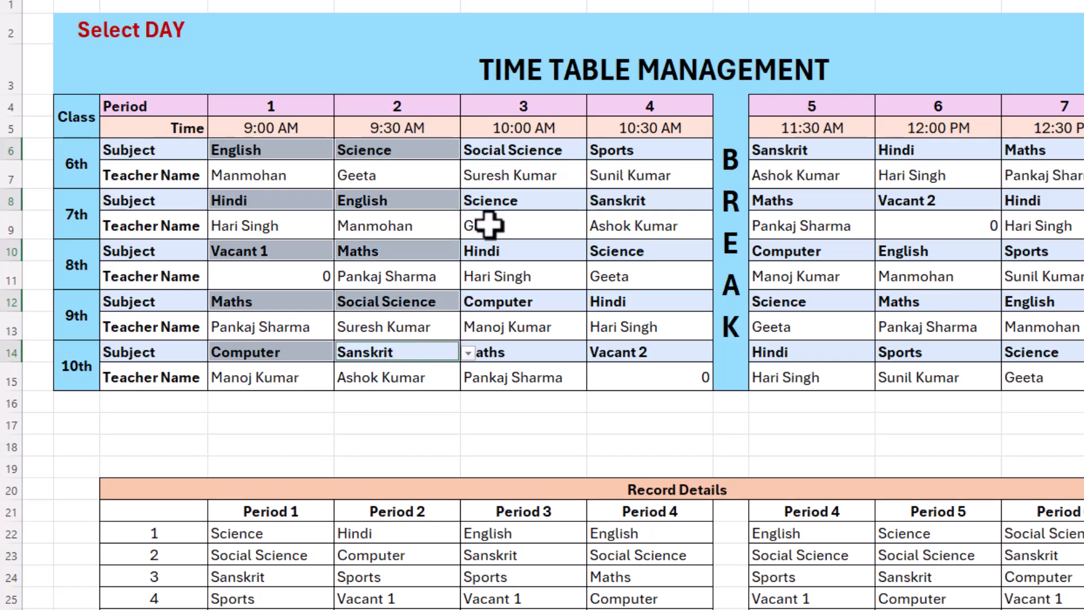
pyautogui.keyDown('ctrl'); pyautogui.click(515, 150); pyautogui.keyUp('ctrl')
pyautogui.keyDown('ctrl'); pyautogui.click(520, 203); pyautogui.keyUp('ctrl')
pyautogui.keyDown('ctrl'); pyautogui.click(531, 252); pyautogui.keyUp('ctrl')
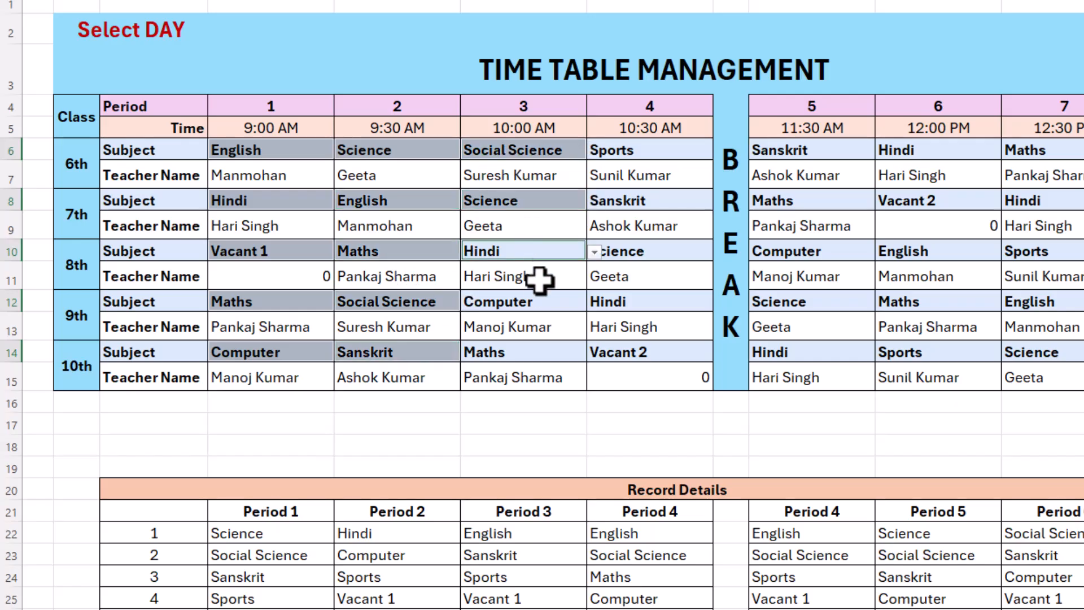
pyautogui.keyDown('ctrl'); pyautogui.click(541, 302); pyautogui.keyUp('ctrl')
pyautogui.keyDown('ctrl'); pyautogui.click(543, 350); pyautogui.keyUp('ctrl')
pyautogui.keyDown('ctrl'); pyautogui.click(629, 354); pyautogui.keyUp('ctrl')
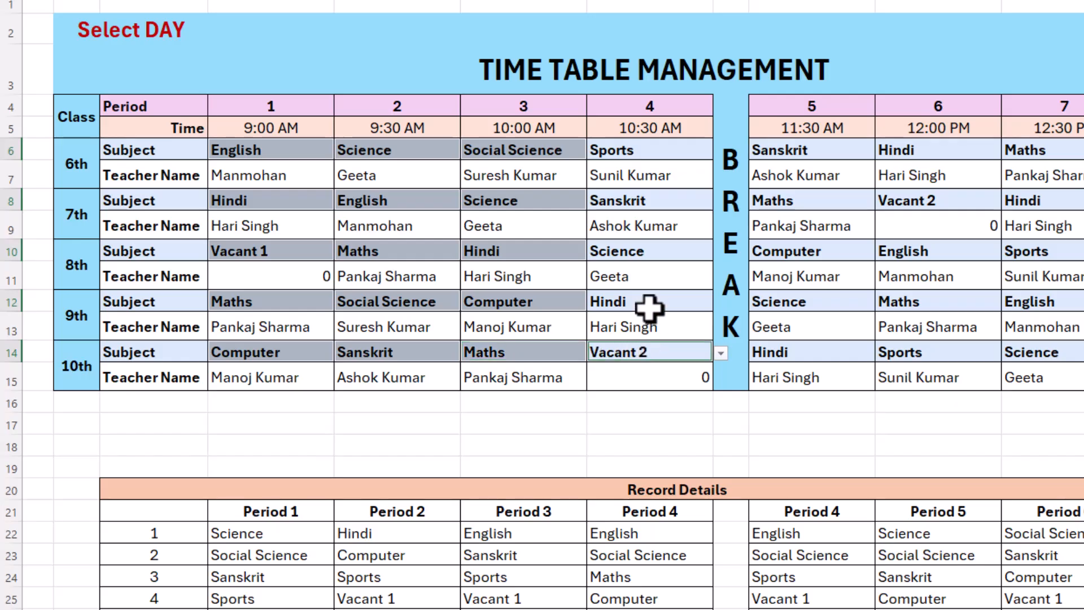
pyautogui.keyDown('ctrl'); pyautogui.click(648, 304); pyautogui.keyUp('ctrl')
pyautogui.keyDown('ctrl'); pyautogui.click(655, 249); pyautogui.keyUp('ctrl')
pyautogui.keyDown('ctrl'); pyautogui.click(659, 204); pyautogui.keyUp('ctrl')
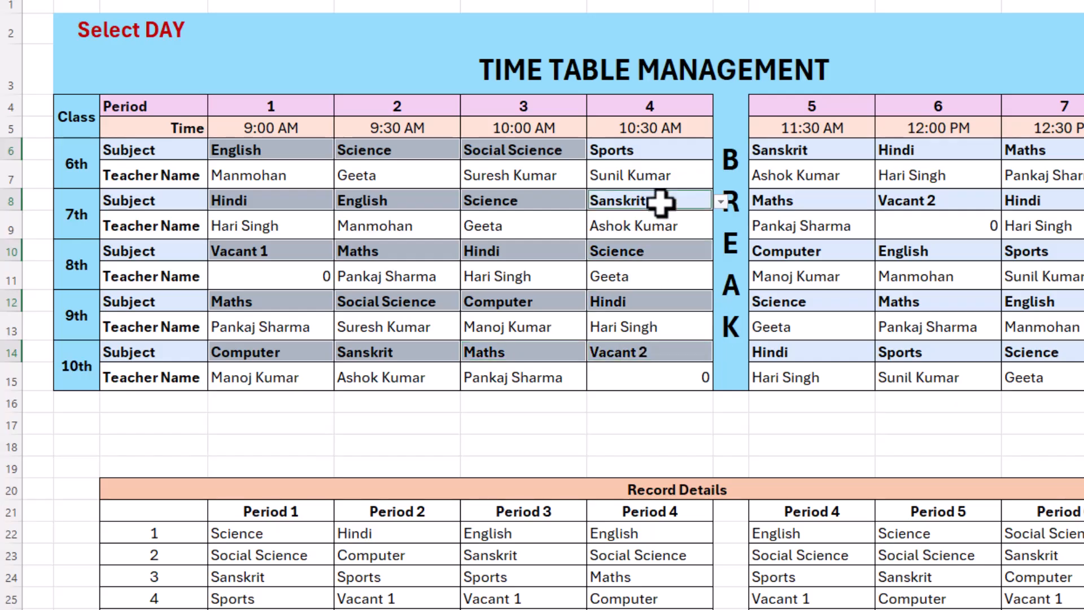
pyautogui.keyDown('ctrl'); pyautogui.click(663, 147); pyautogui.keyUp('ctrl')
pyautogui.keyDown('ctrl'); pyautogui.click(806, 150); pyautogui.keyUp('ctrl')
pyautogui.keyDown('ctrl'); pyautogui.click(814, 201); pyautogui.keyUp('ctrl')
pyautogui.keyDown('ctrl'); pyautogui.click(809, 252); pyautogui.keyUp('ctrl')
pyautogui.keyDown('ctrl'); pyautogui.click(809, 303); pyautogui.keyUp('ctrl')
pyautogui.keyDown('ctrl'); pyautogui.click(809, 353); pyautogui.keyUp('ctrl')
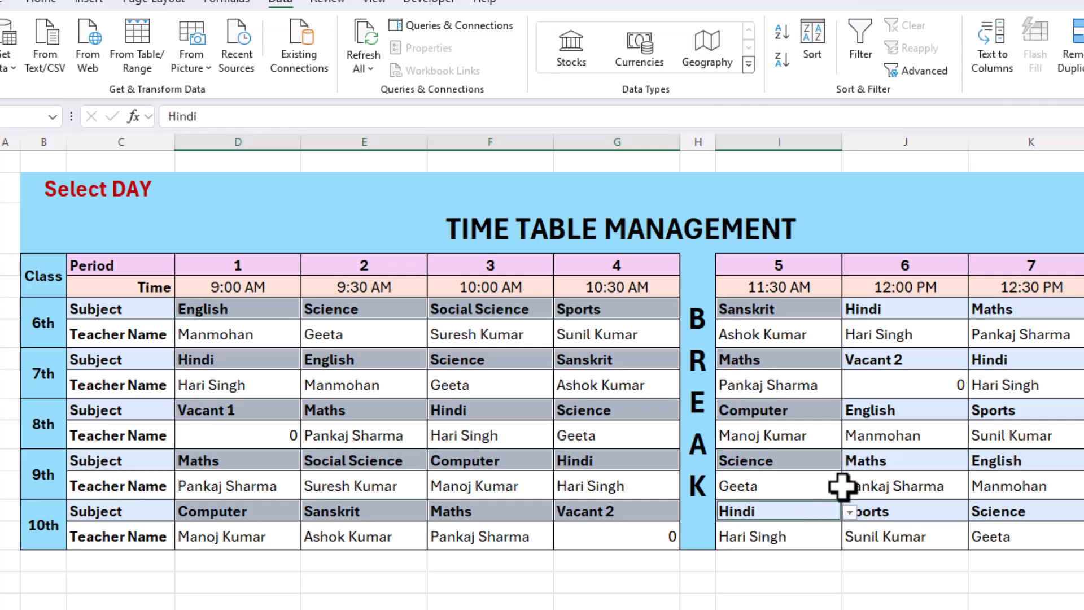
pyautogui.keyDown('ctrl'); pyautogui.click(913, 310); pyautogui.keyUp('ctrl')
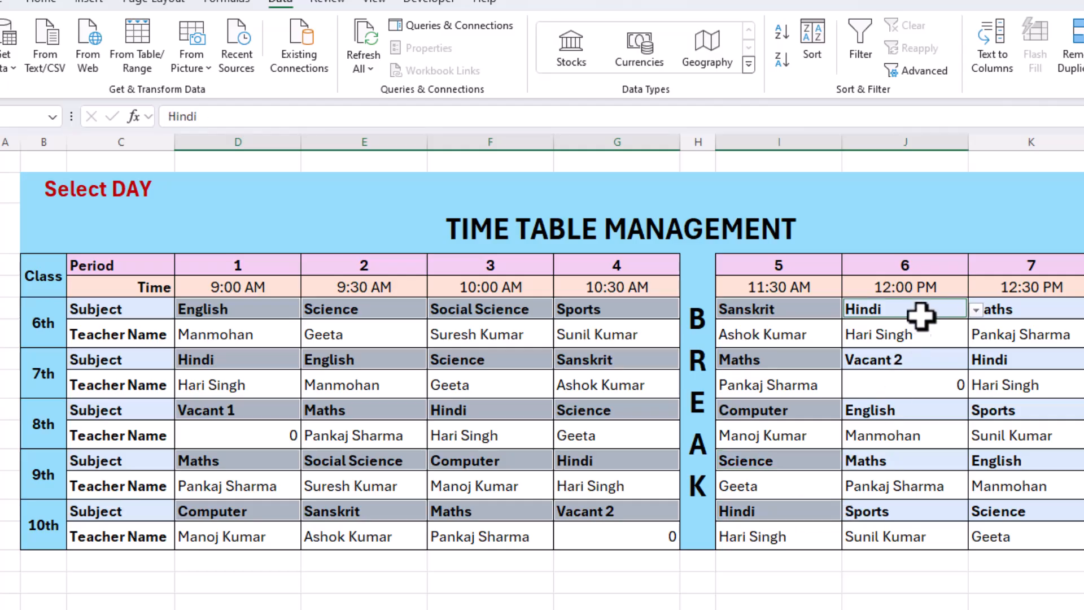
pyautogui.keyDown('ctrl'); pyautogui.click(926, 356); pyautogui.keyUp('ctrl')
pyautogui.keyDown('ctrl'); pyautogui.click(924, 408); pyautogui.keyUp('ctrl')
pyautogui.keyDown('ctrl'); pyautogui.click(909, 458); pyautogui.keyUp('ctrl')
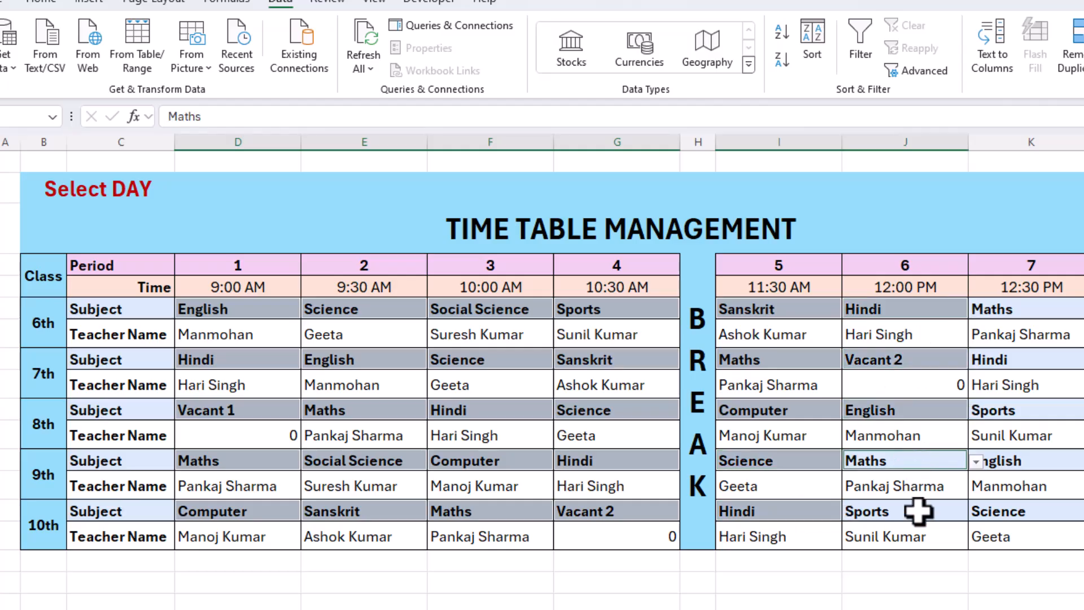
pyautogui.keyDown('ctrl'); pyautogui.click(917, 509); pyautogui.keyUp('ctrl')
pyautogui.keyDown('ctrl'); pyautogui.click(1005, 510); pyautogui.keyUp('ctrl')
pyautogui.keyDown('ctrl'); pyautogui.click(1039, 463); pyautogui.keyUp('ctrl')
pyautogui.keyDown('ctrl'); pyautogui.click(1058, 408); pyautogui.keyUp('ctrl')
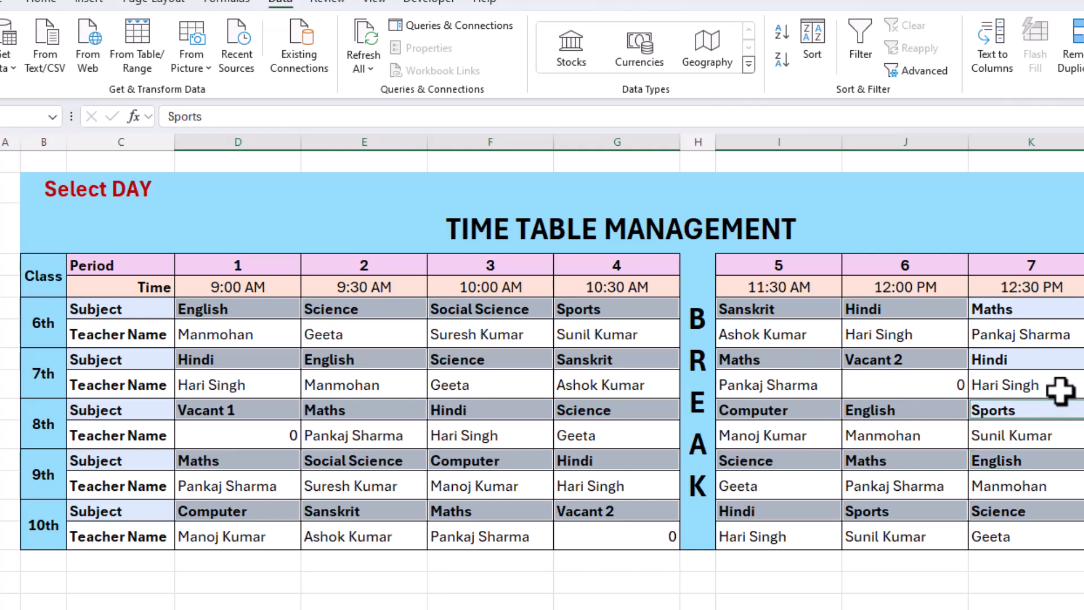
pyautogui.keyDown('ctrl'); pyautogui.click(1058, 361); pyautogui.keyUp('ctrl')
pyautogui.keyDown('ctrl'); pyautogui.click(1056, 318); pyautogui.keyUp('ctrl')
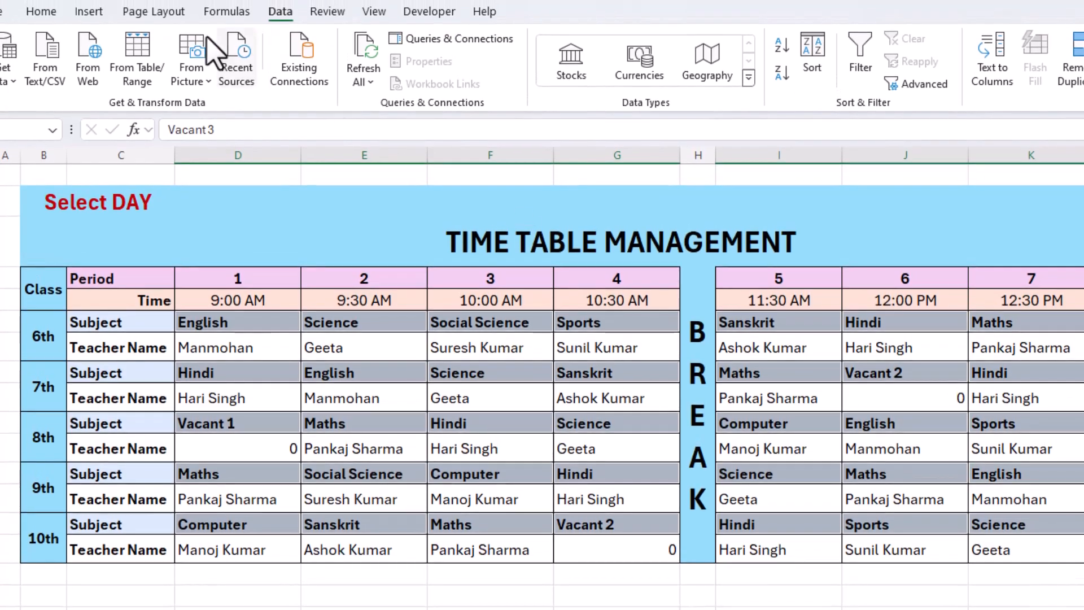
# Step: Add a Text That Contains conditional formatting rule to the selected subject cells, giving "Vacant 3" a custom red font color
pyautogui.click(39, 12)
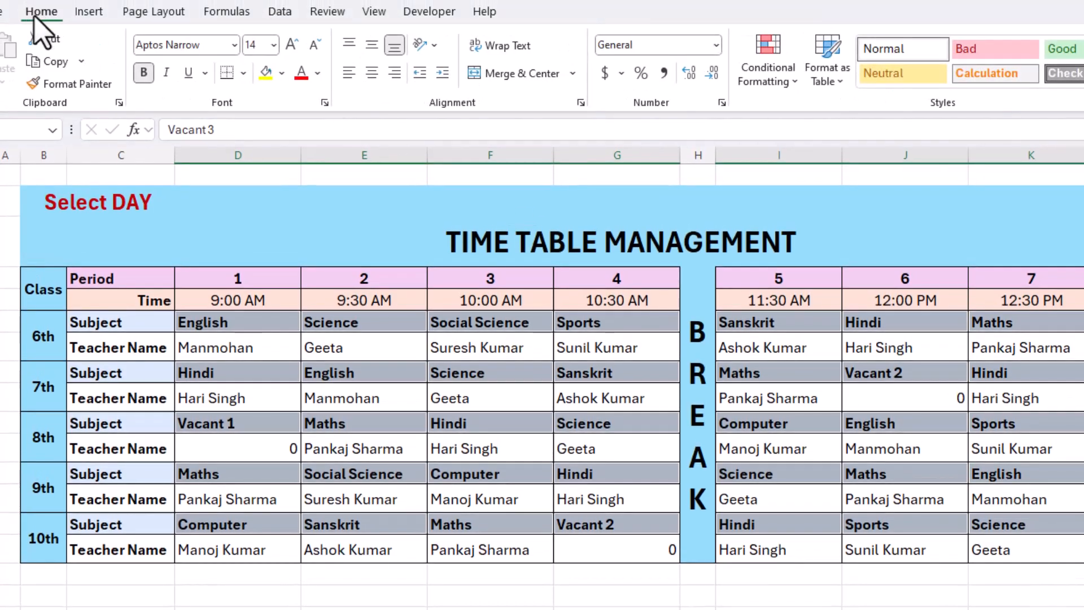
pyautogui.click(789, 90)
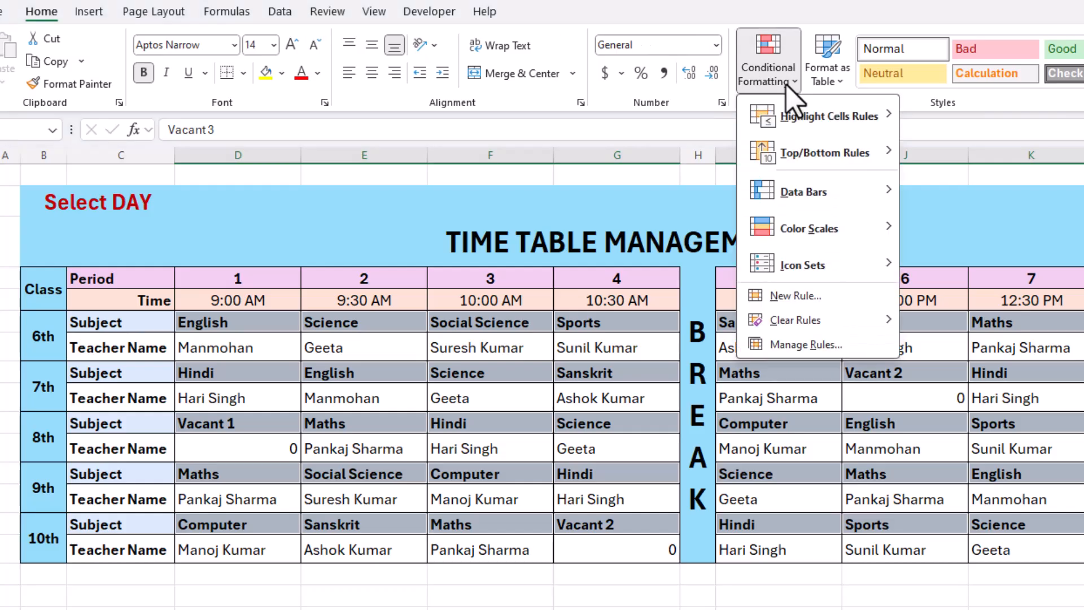
pyautogui.moveTo(813, 122)
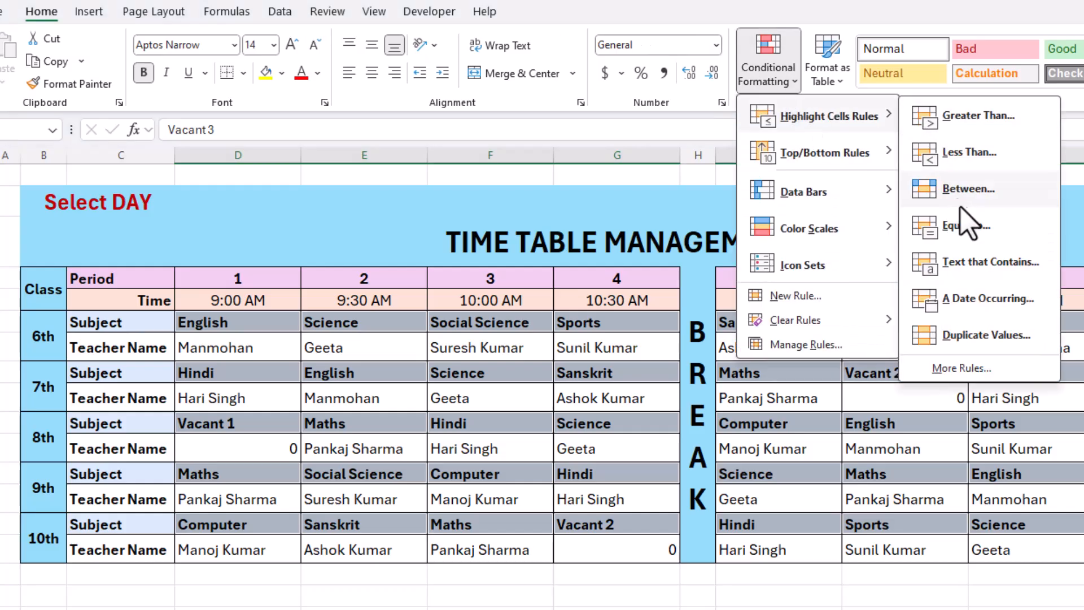
pyautogui.click(967, 263)
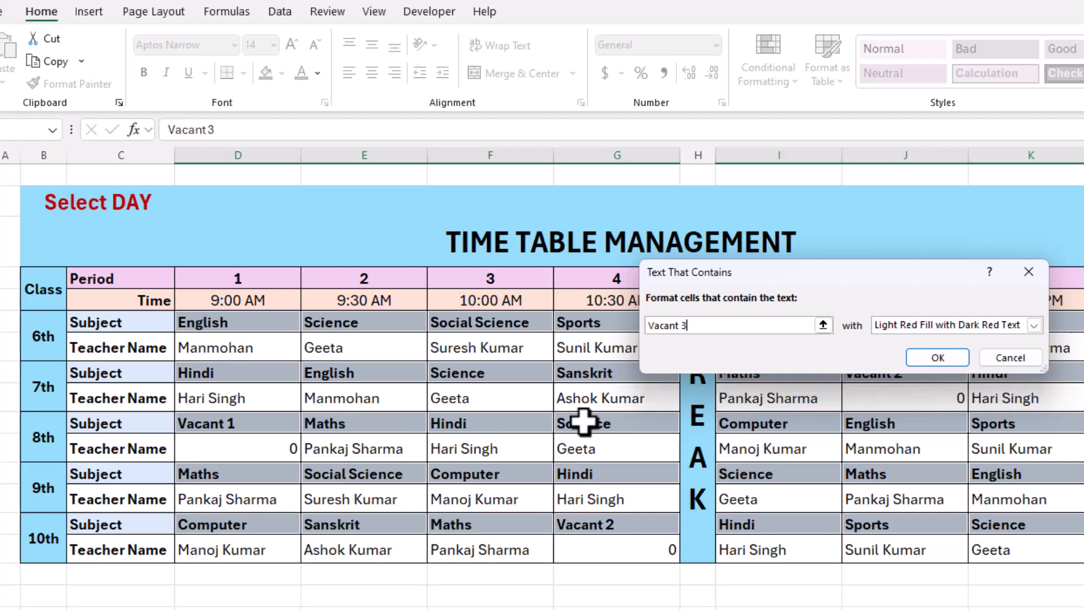
pyautogui.click(1034, 326)
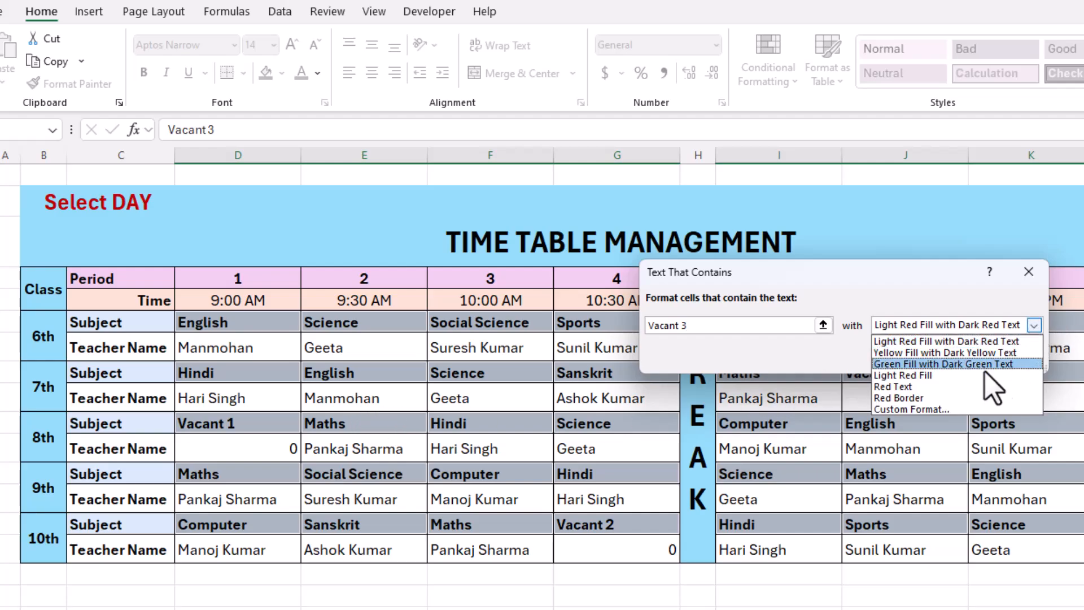
pyautogui.click(926, 415)
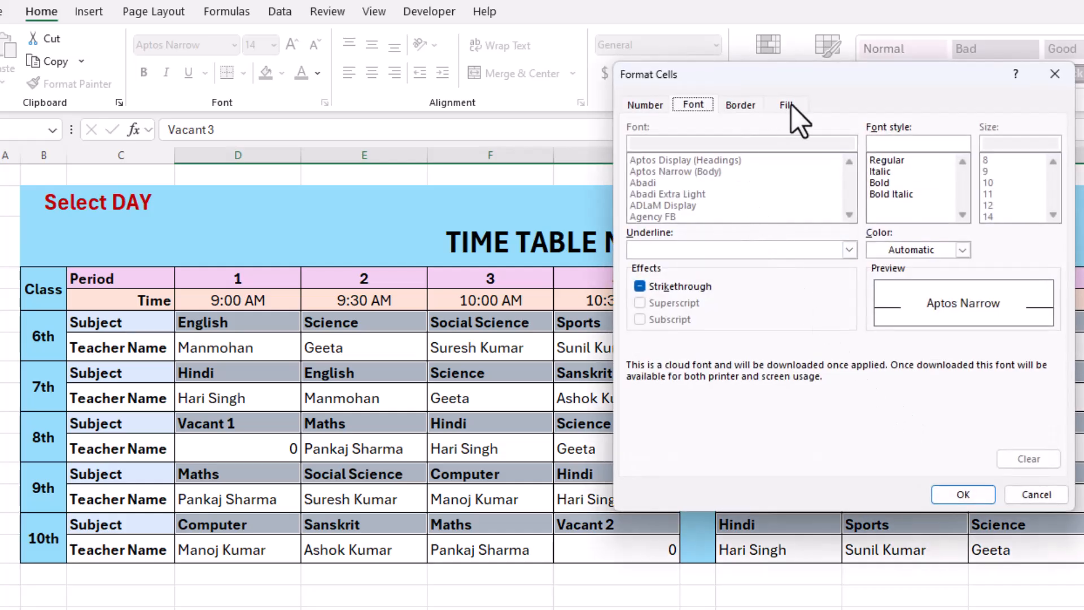
pyautogui.click(963, 250)
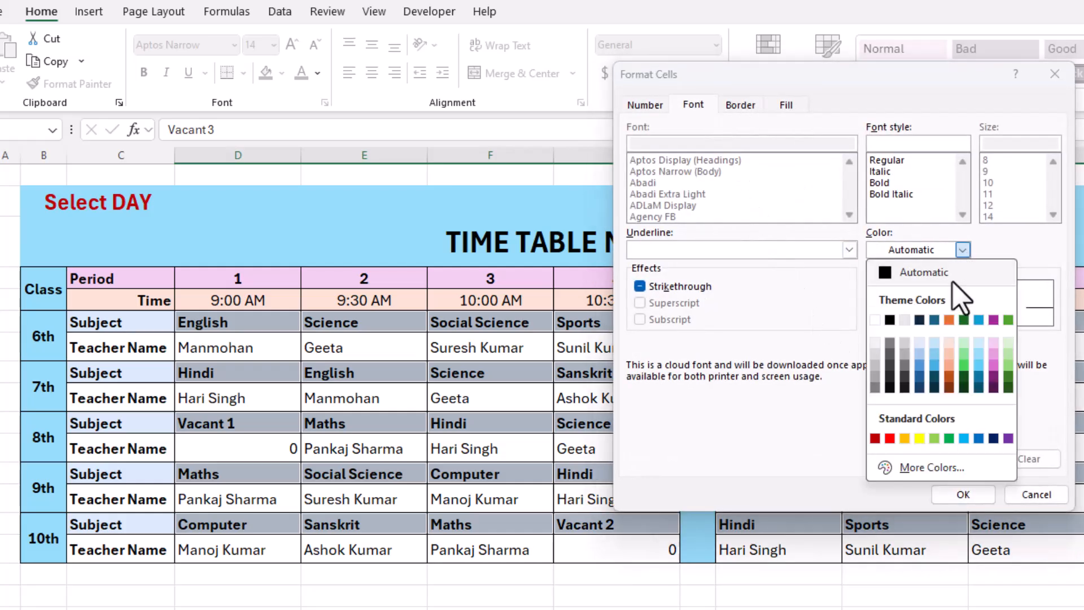
pyautogui.click(890, 438)
pyautogui.click(964, 496)
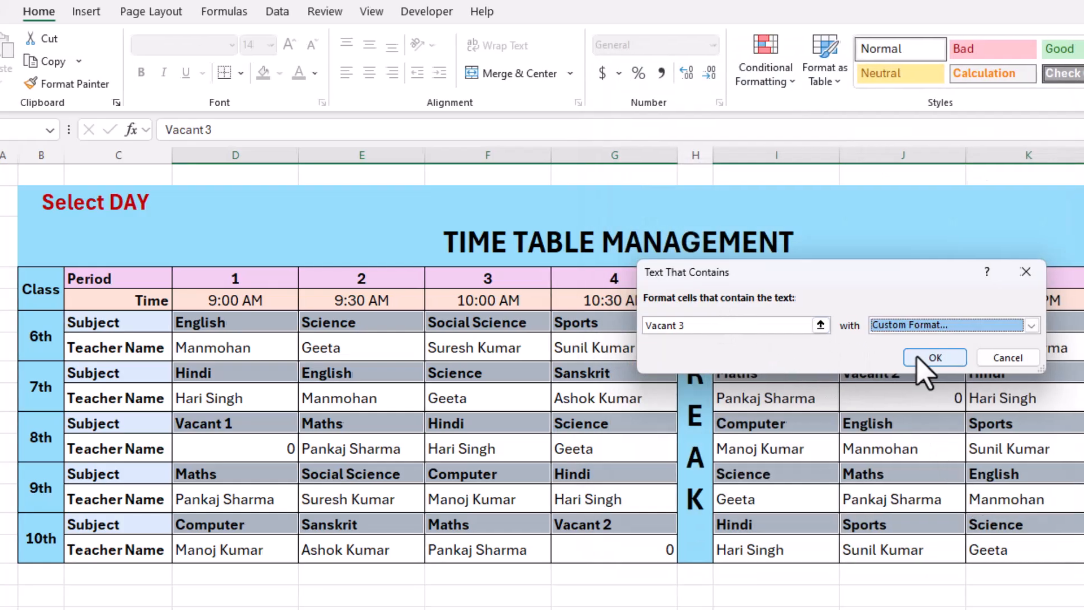
pyautogui.click(937, 357)
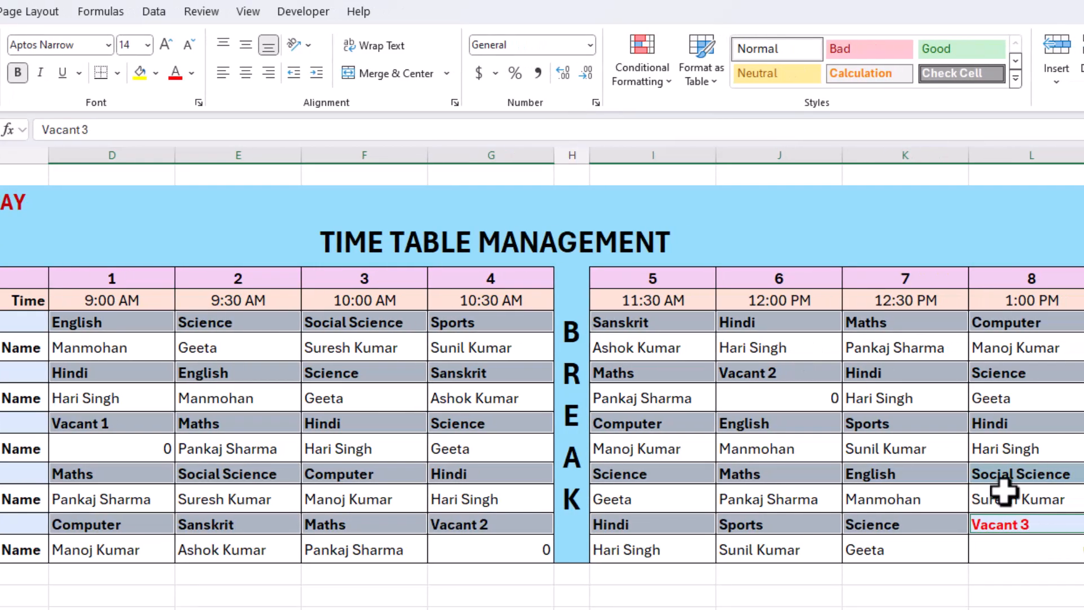
# Step: Set up a second Text That Contains rule on the selected subject cells with the text "Vacant 2" and a custom red font color
pyautogui.click(665, 85)
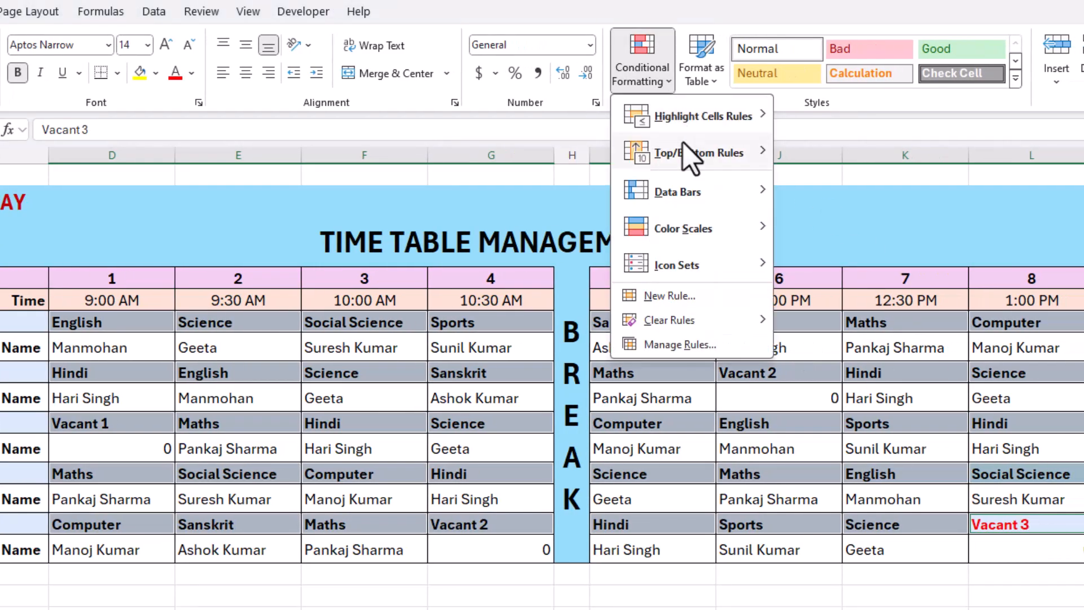
pyautogui.moveTo(706, 119)
pyautogui.click(866, 396)
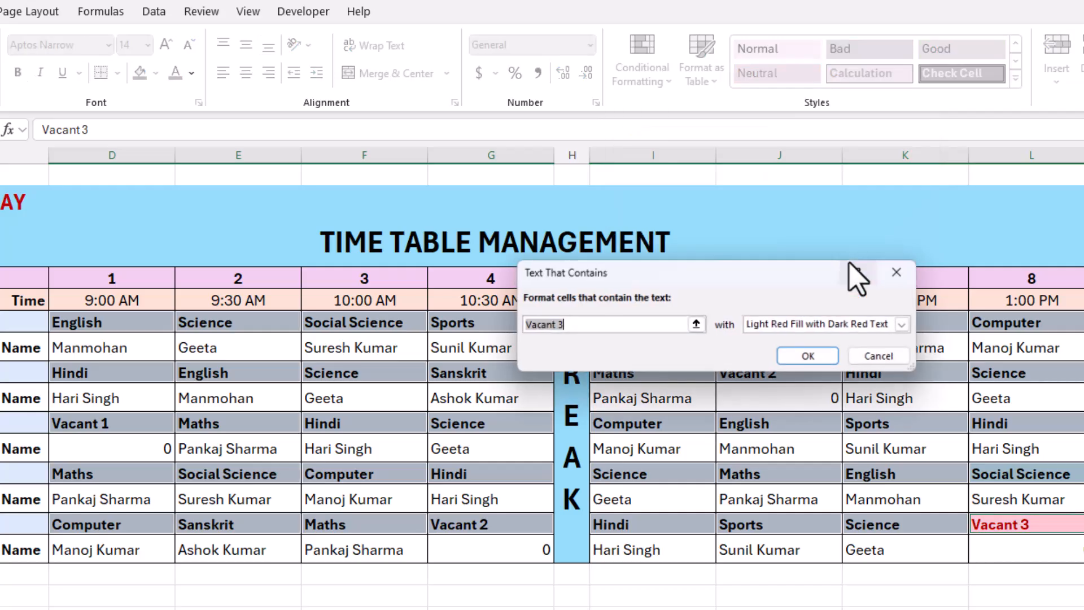
pyautogui.click(589, 327)
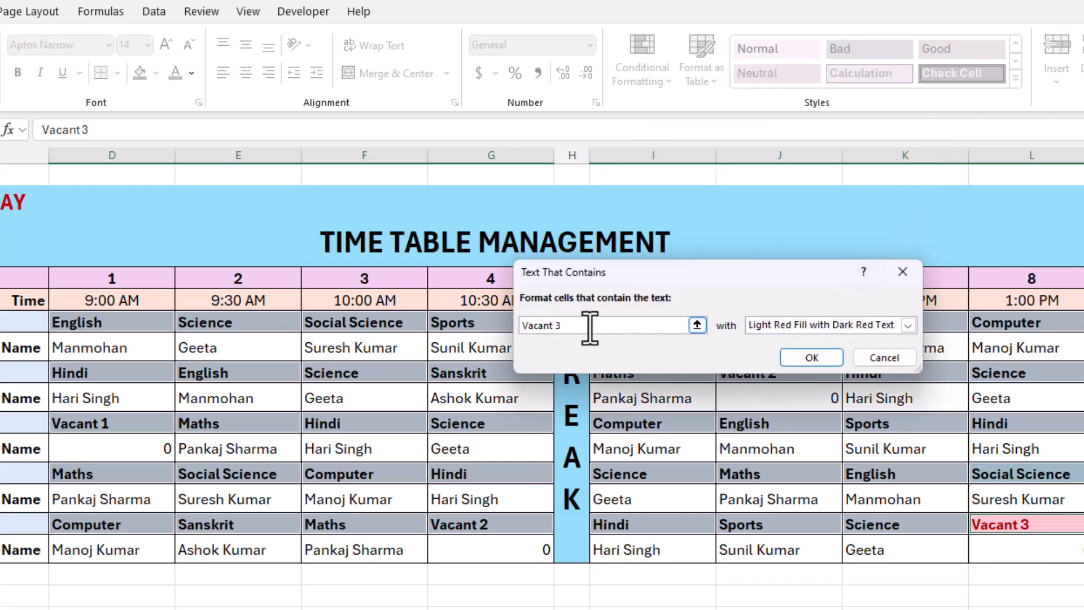
pyautogui.press('BackSpace')
pyautogui.write('2')
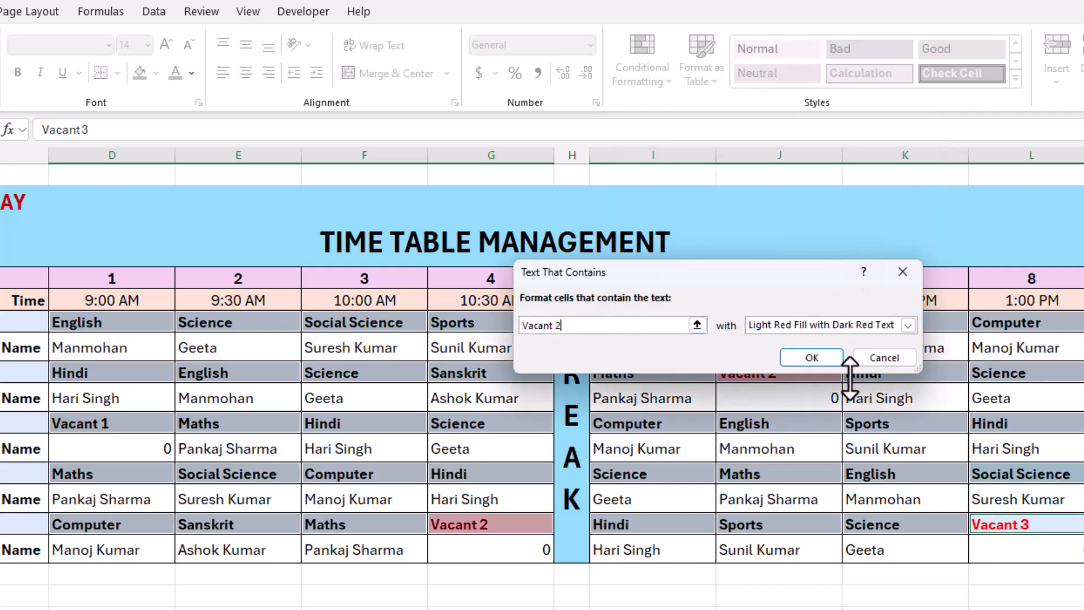
pyautogui.click(907, 326)
pyautogui.click(816, 409)
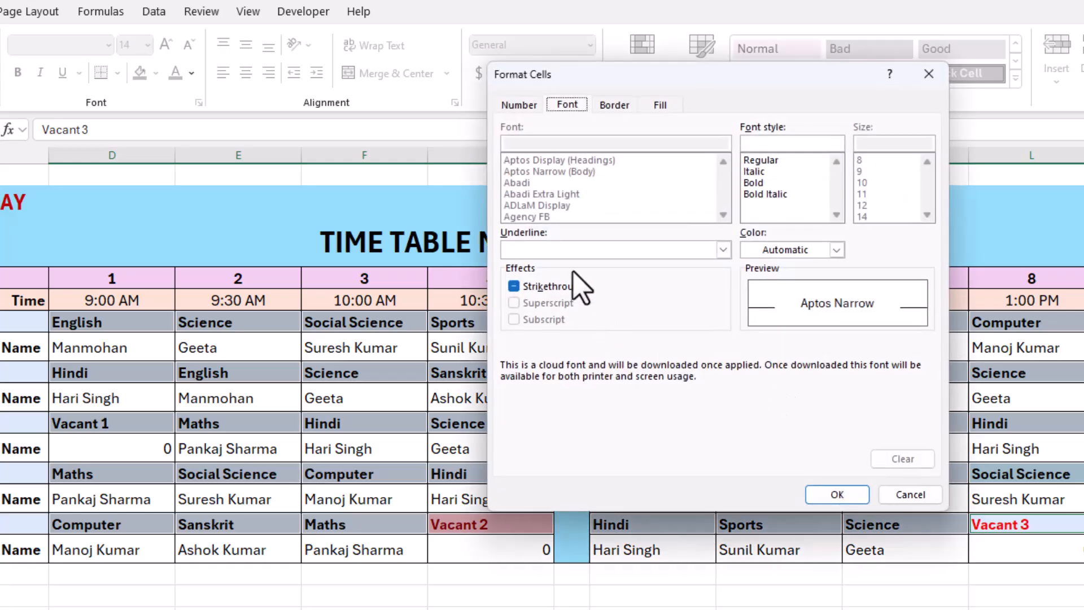
pyautogui.click(836, 250)
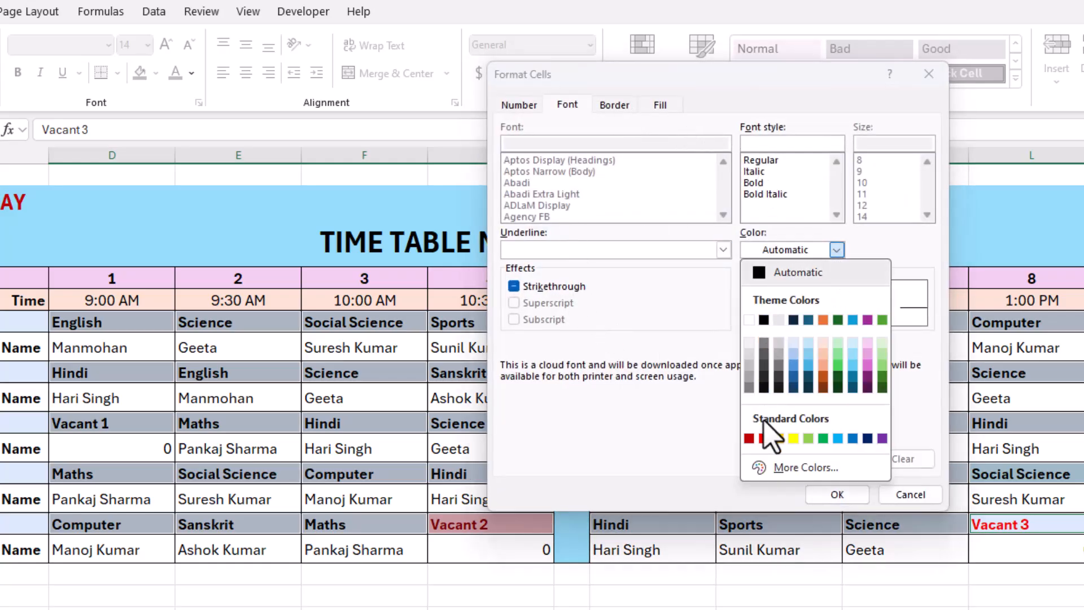
pyautogui.click(765, 437)
pyautogui.click(837, 494)
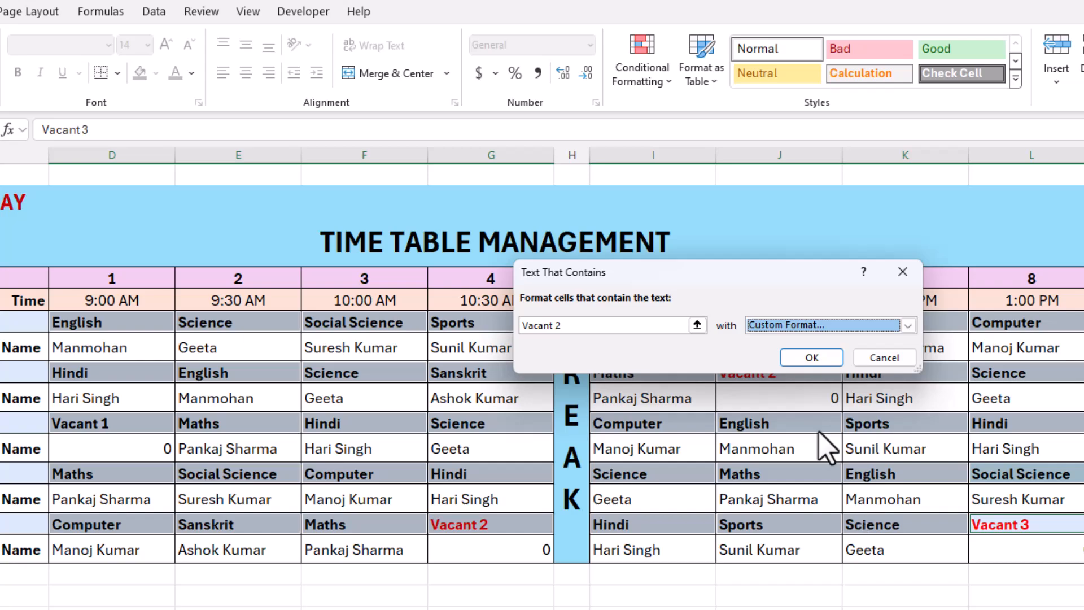
# Step: Change the open rule's text to "Vacant 1" with the custom red font, and apply it to the subject cells
pyautogui.click(596, 327)
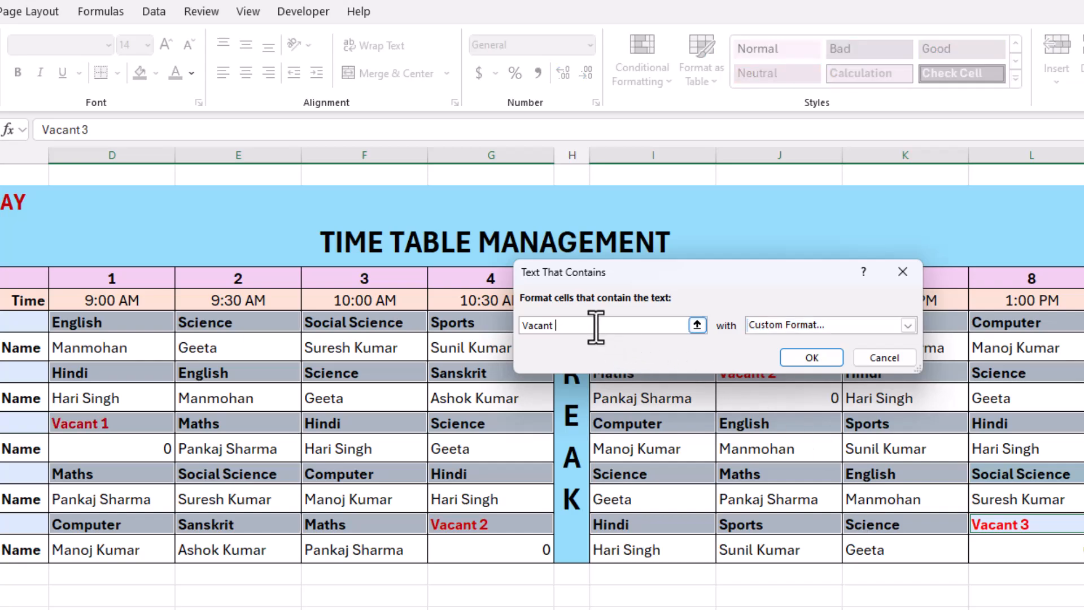
pyautogui.click(806, 326)
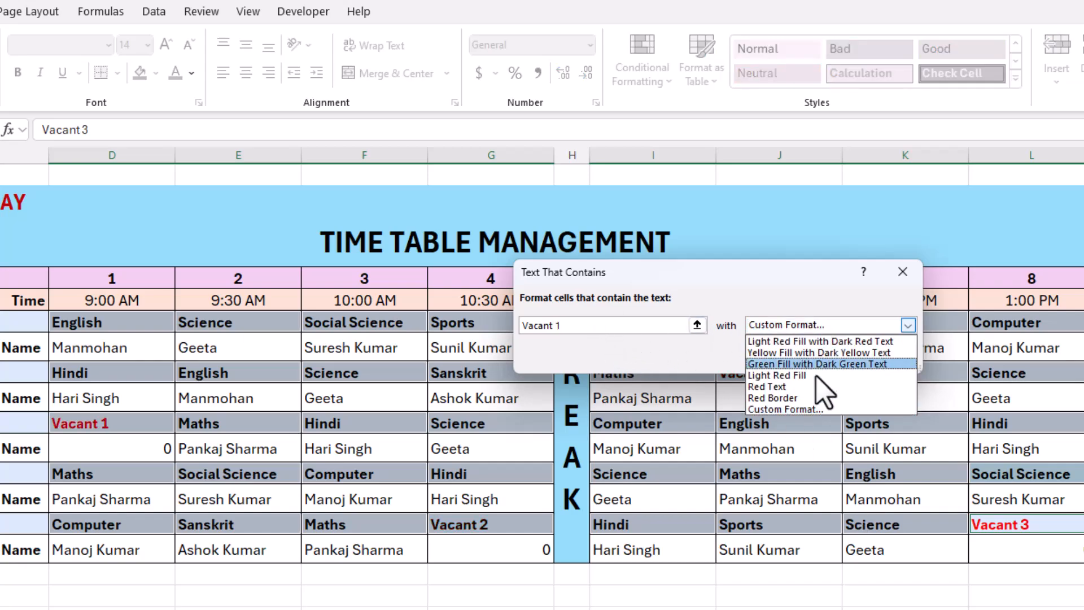
pyautogui.click(811, 410)
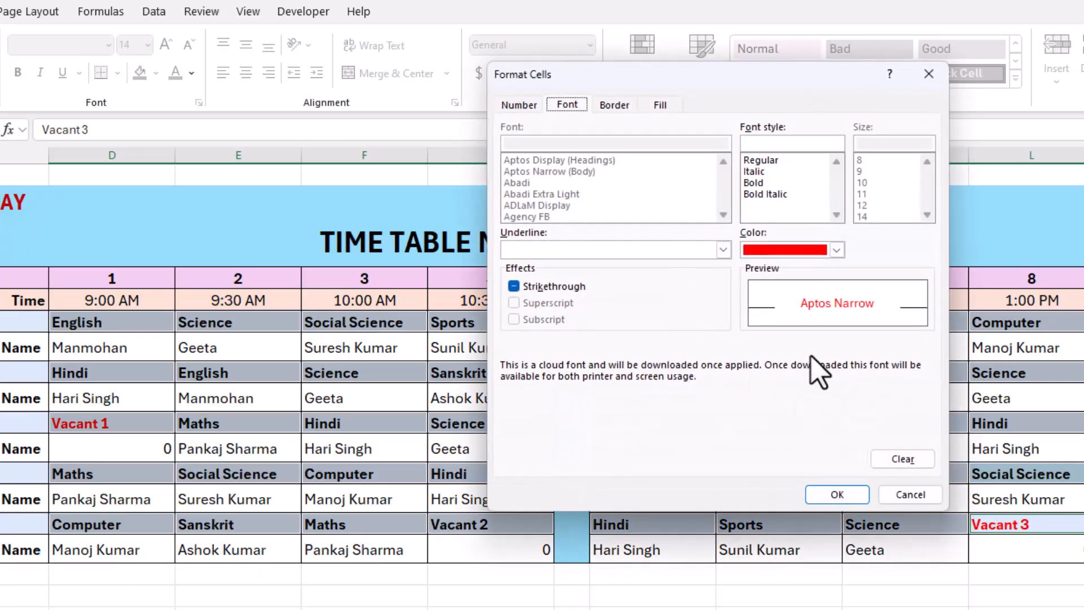
pyautogui.click(837, 496)
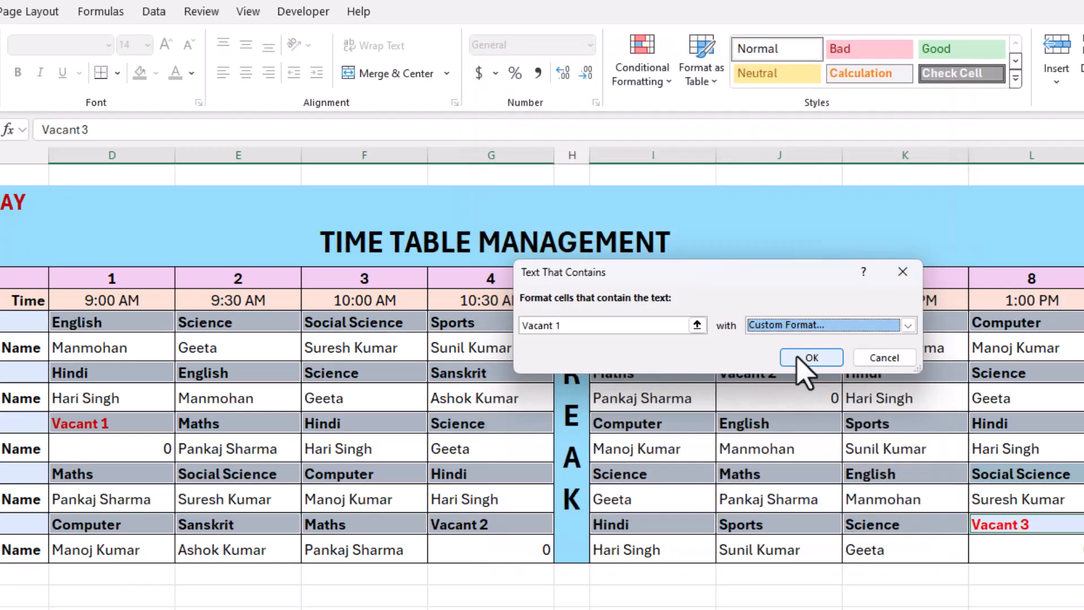
pyautogui.click(812, 357)
# Step: Add a Text That Contains rule for "Vacant 2" with a custom red font color to the selected subject cells
pyautogui.click(669, 84)
pyautogui.moveTo(714, 121)
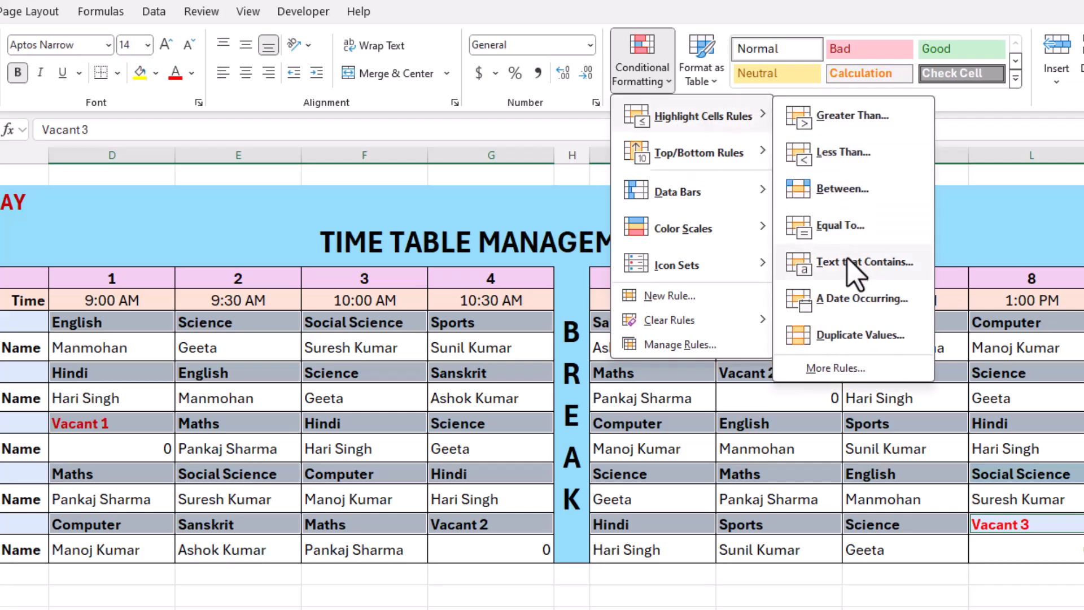
pyautogui.click(854, 270)
pyautogui.click(620, 325)
pyautogui.press('BackSpace')
pyautogui.write('2')
pyautogui.click(908, 326)
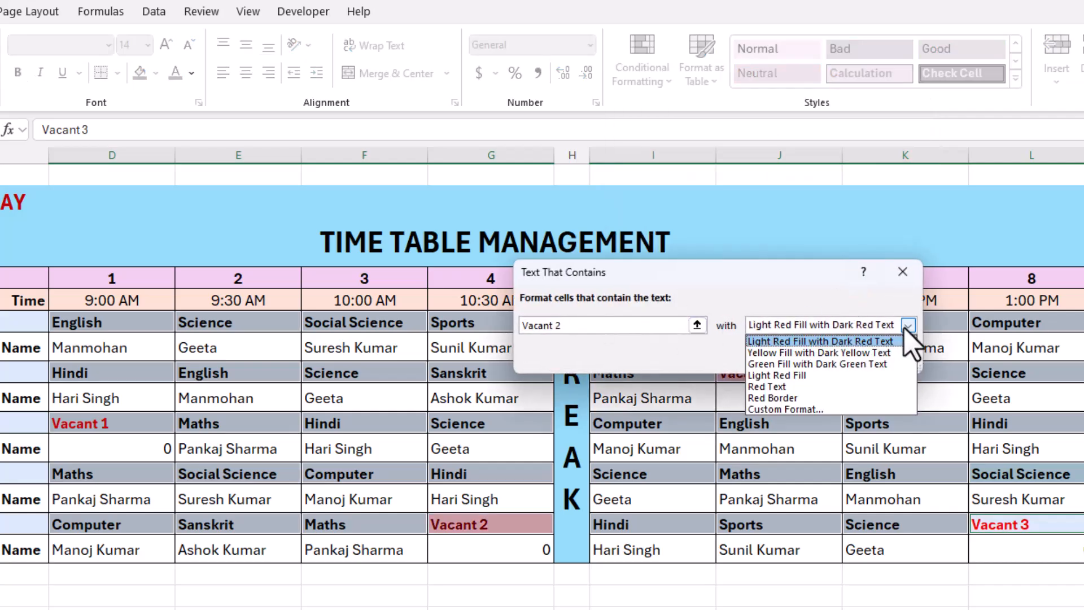
pyautogui.click(813, 409)
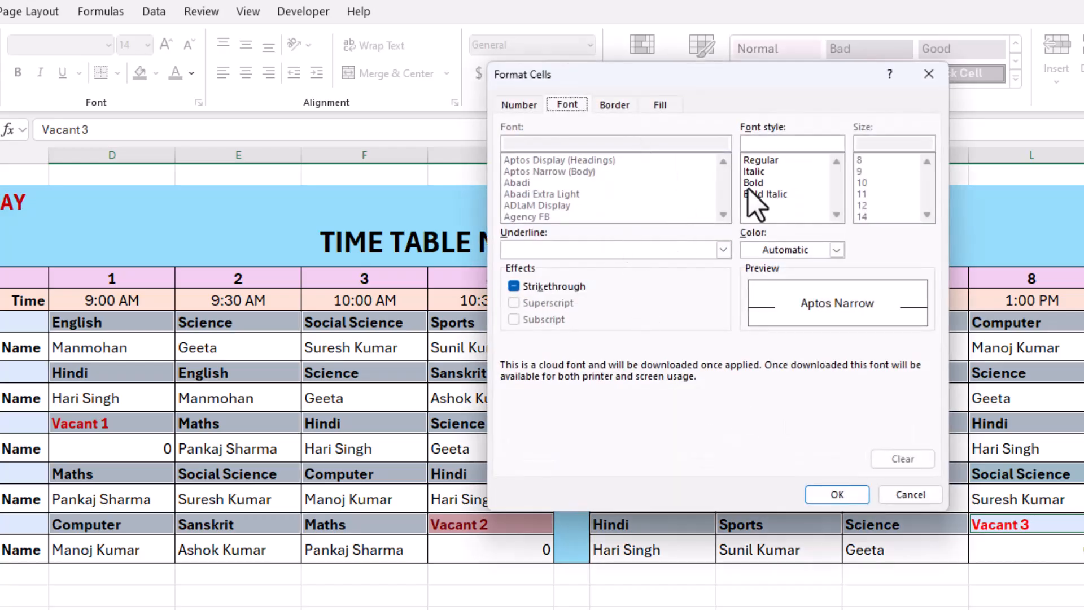
pyautogui.click(837, 249)
pyautogui.click(767, 440)
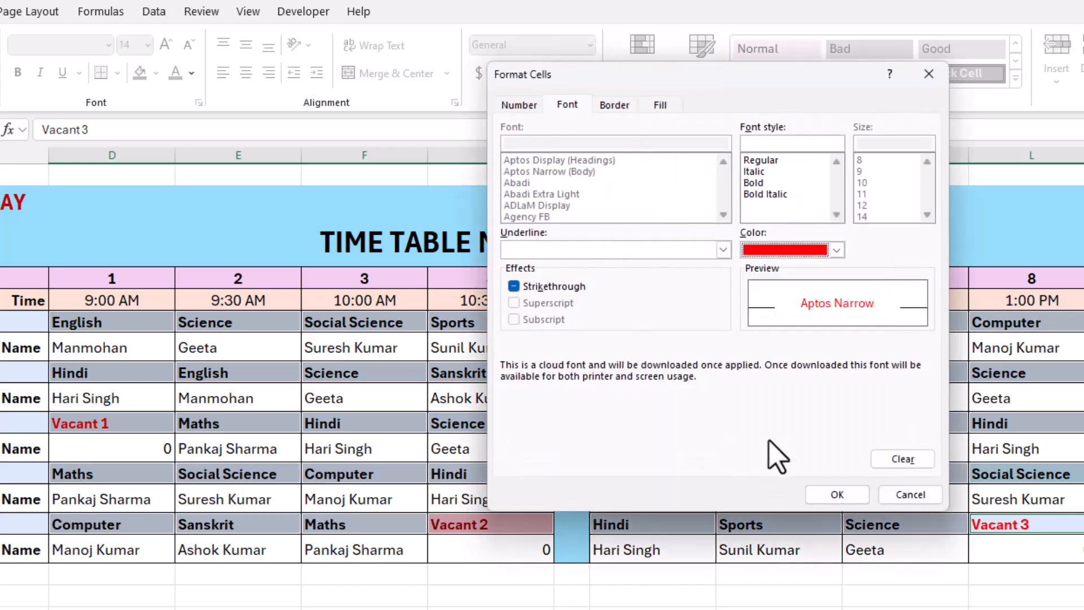
pyautogui.click(838, 495)
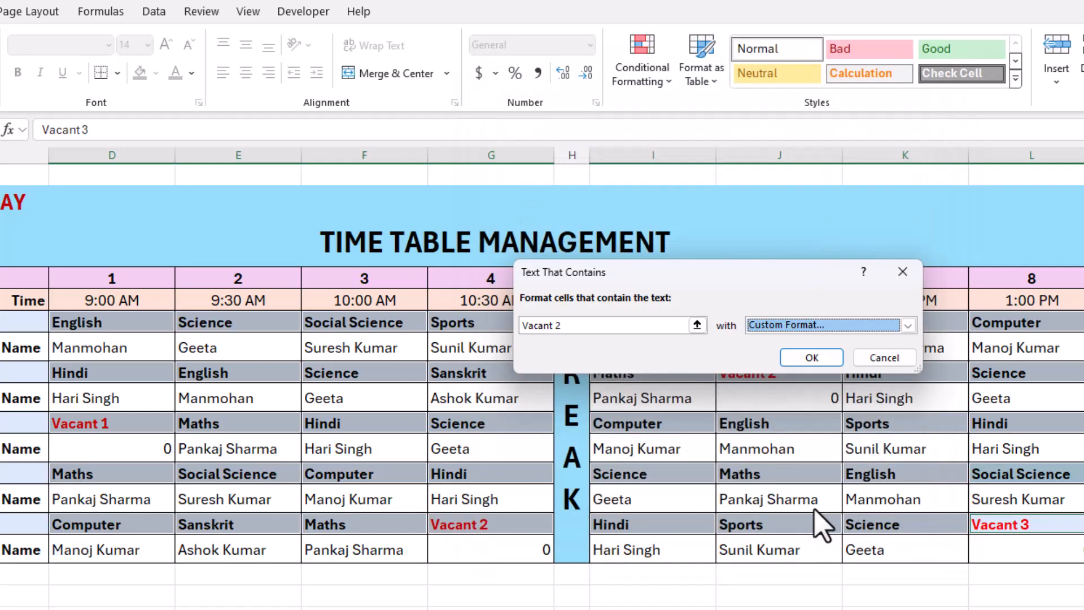
pyautogui.click(801, 361)
pyautogui.click(537, 503)
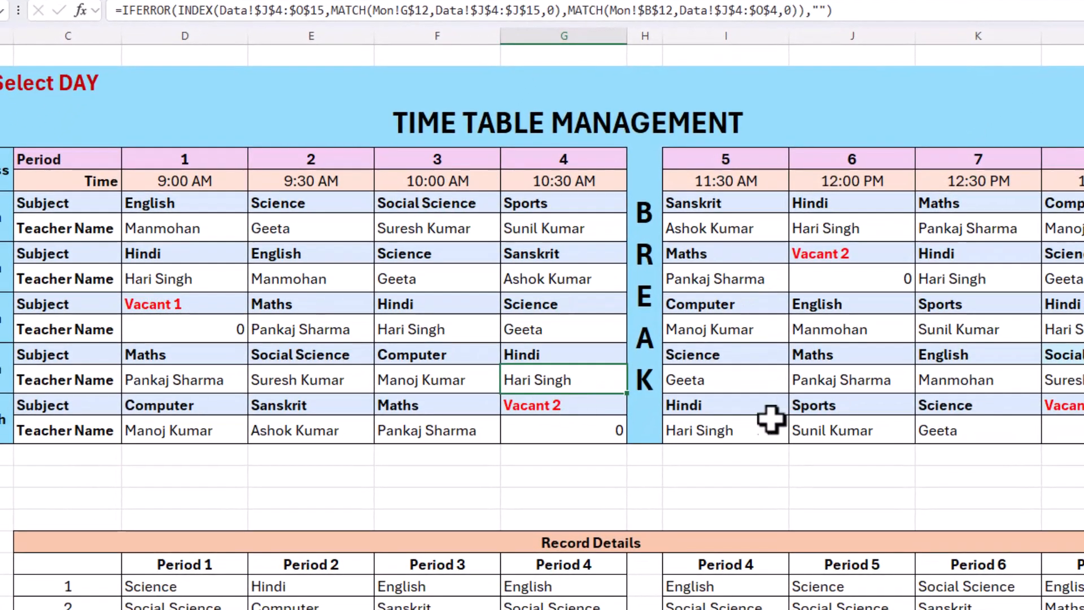
# Step: Compare the Period 1 teacher formulas of classes 6th to 8th, including the one below the "Vacant 1" subject
pyautogui.click(219, 332)
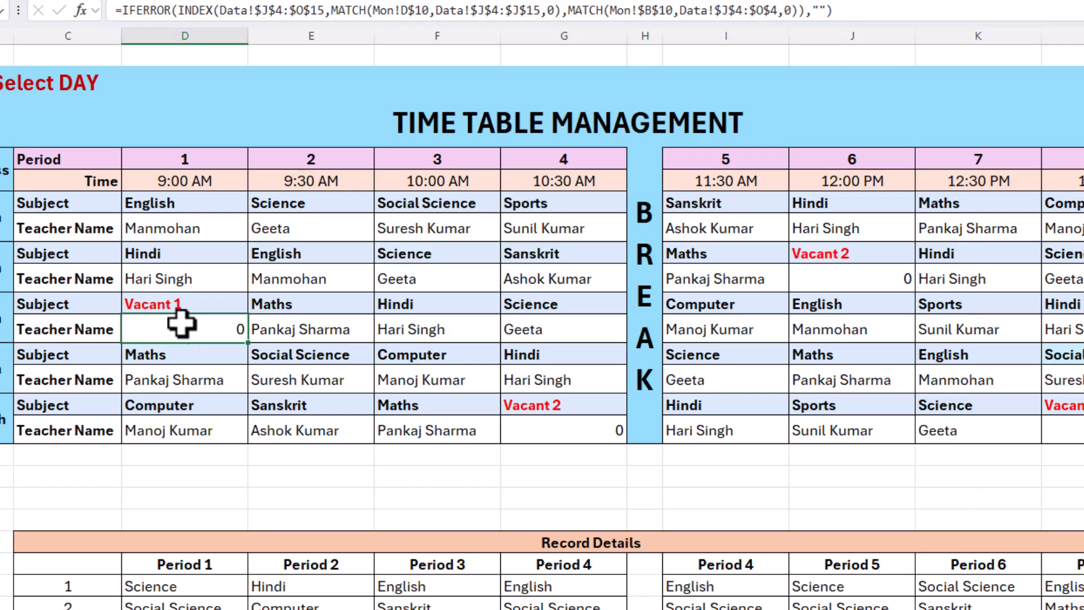
pyautogui.click(190, 234)
pyautogui.click(192, 274)
pyautogui.click(195, 326)
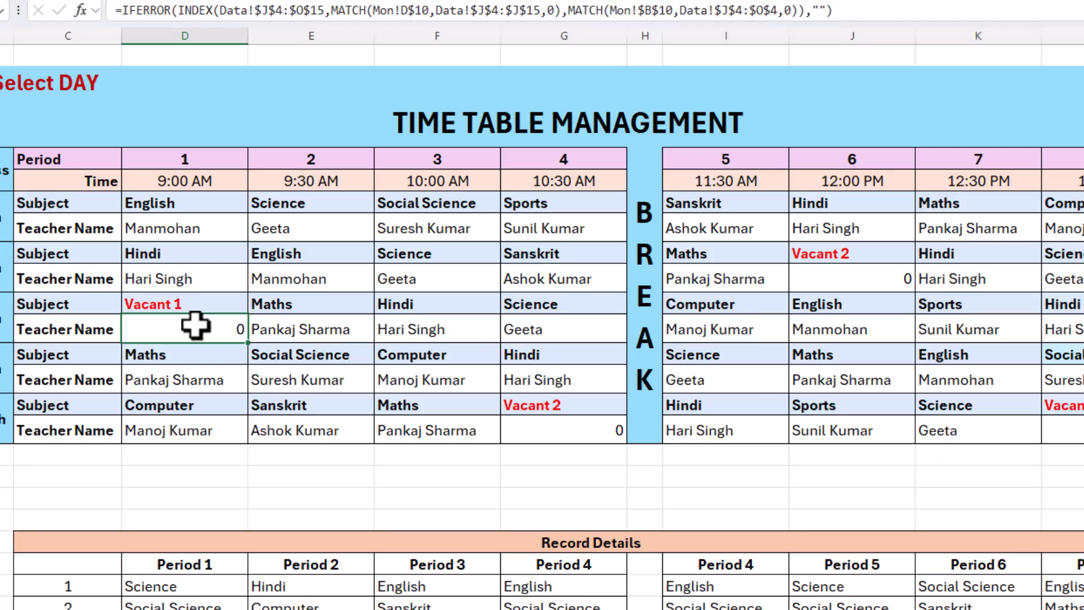
pyautogui.click(182, 305)
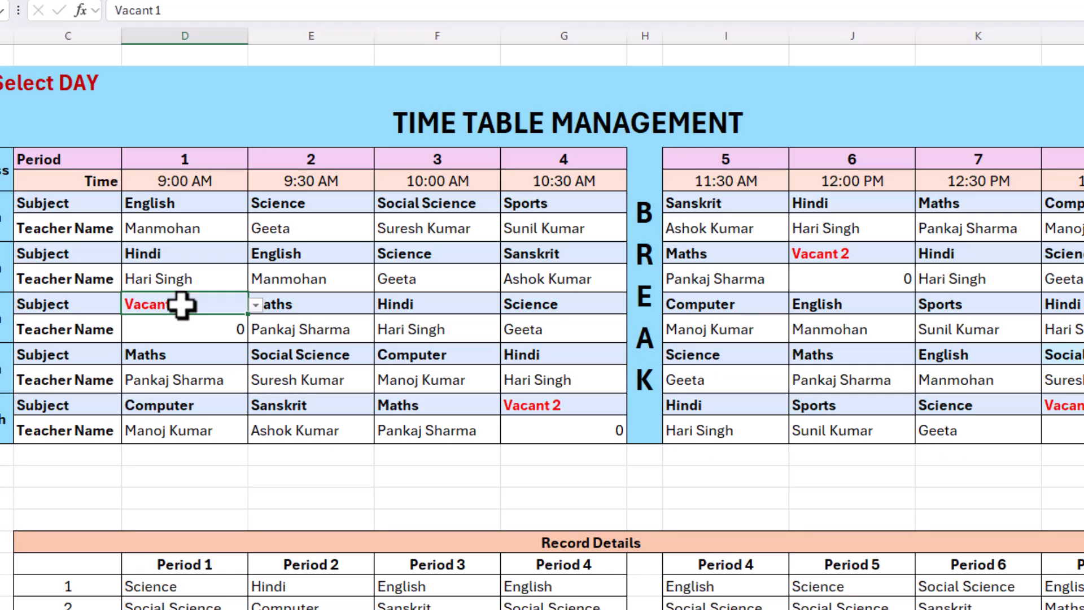
pyautogui.click(184, 329)
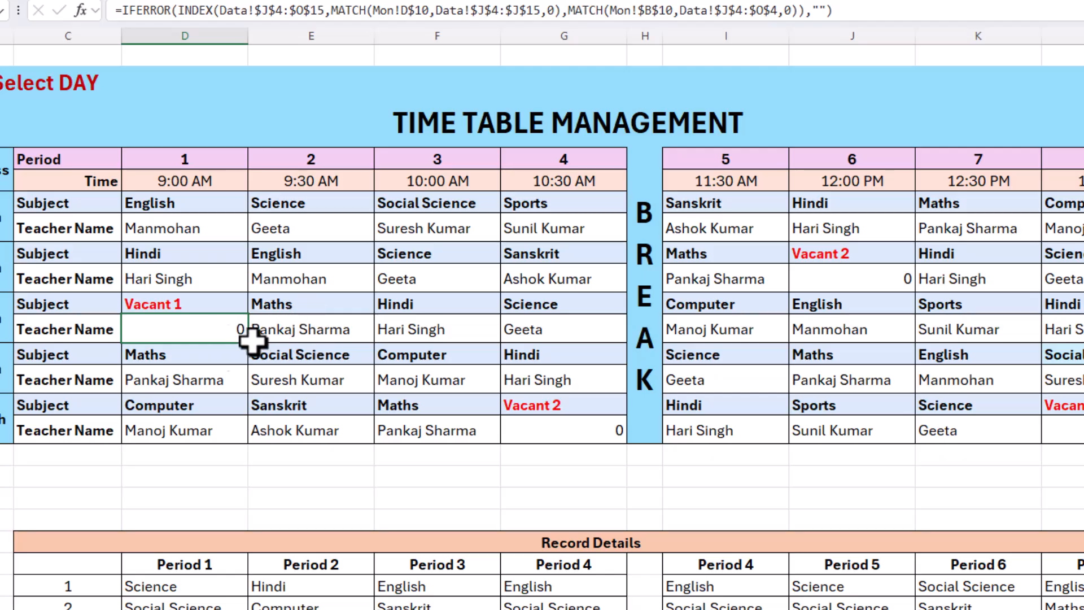
pyautogui.click(176, 229)
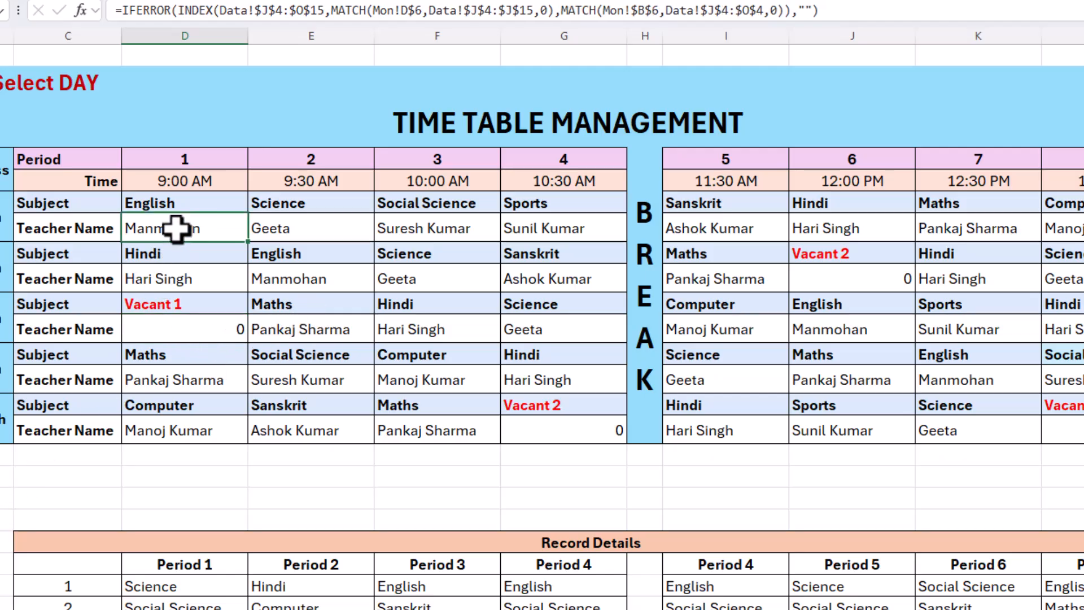
# Step: Begin wrapping the class 8th Period 1 teacher formula in D11 with IF(OR(, adding D10="Vacant 1" as the first condition
pyautogui.click(174, 331)
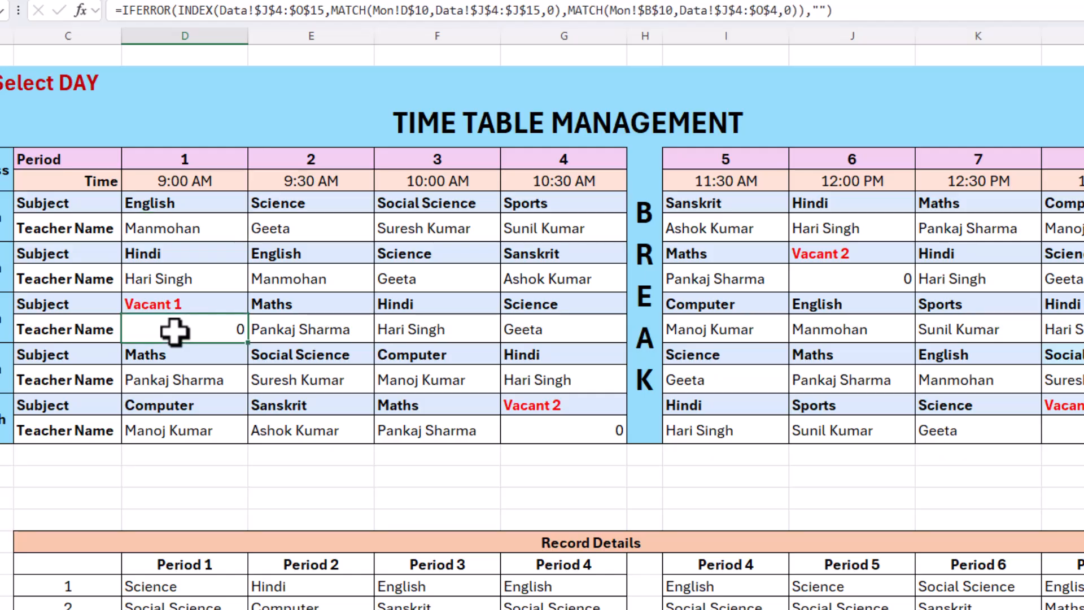
pyautogui.press('F2')
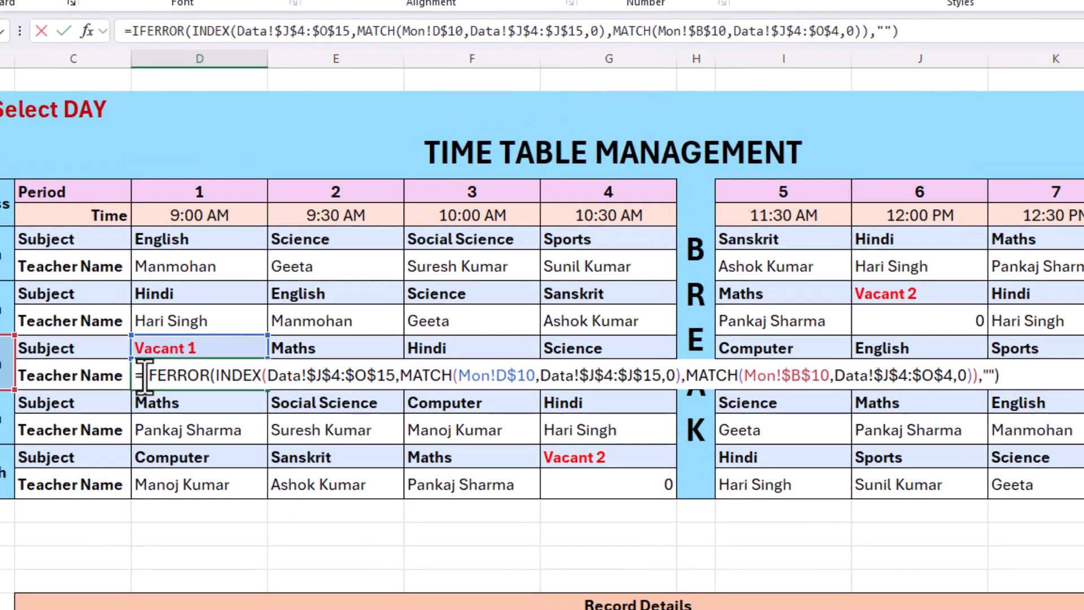
pyautogui.write('if')
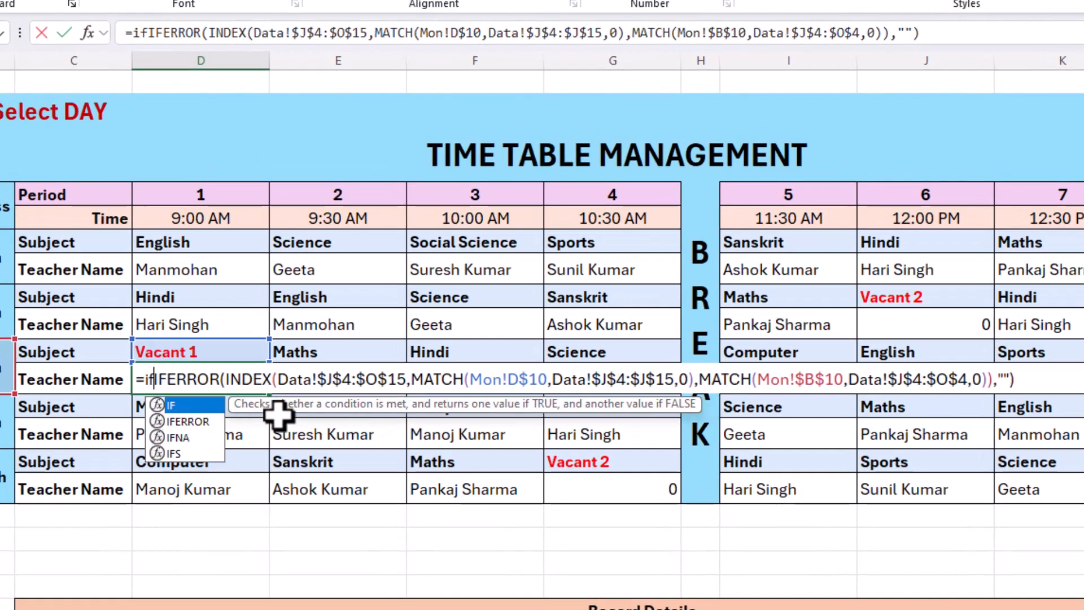
pyautogui.write('(or')
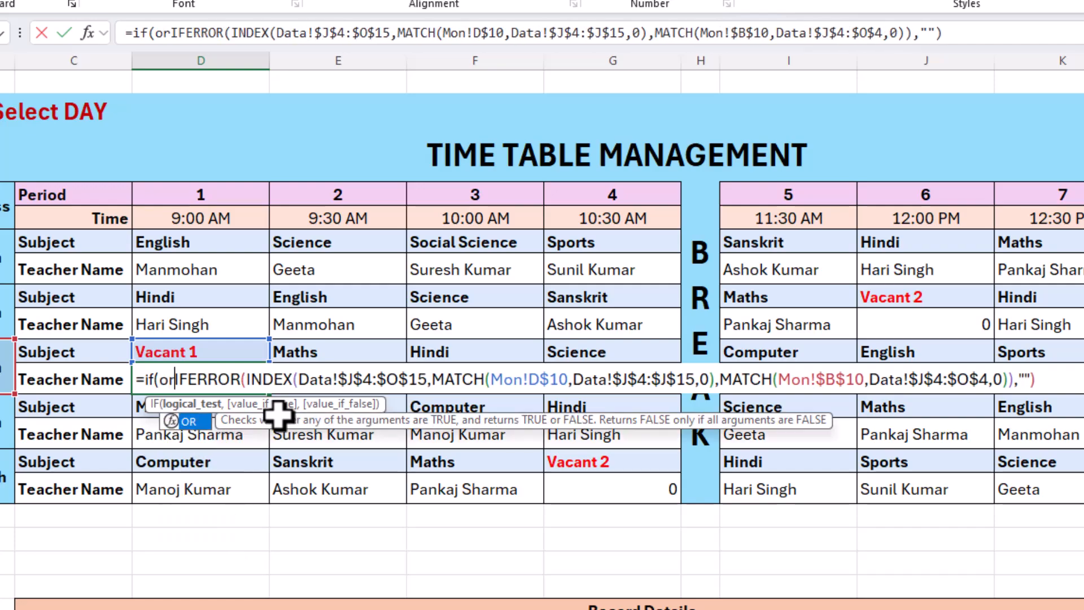
pyautogui.write('(')
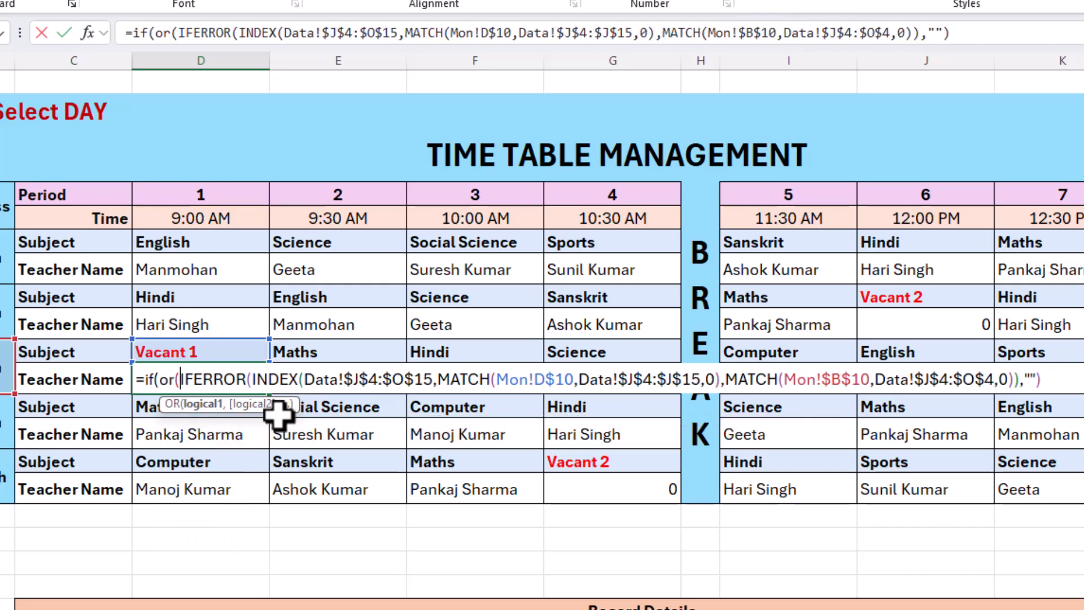
pyautogui.click(184, 350)
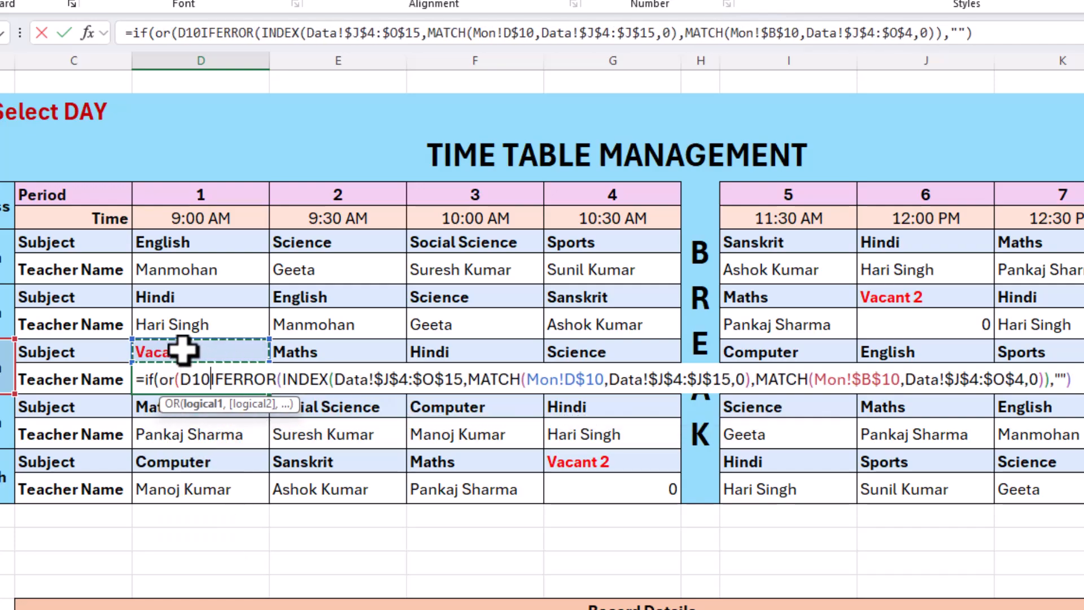
pyautogui.write('=')
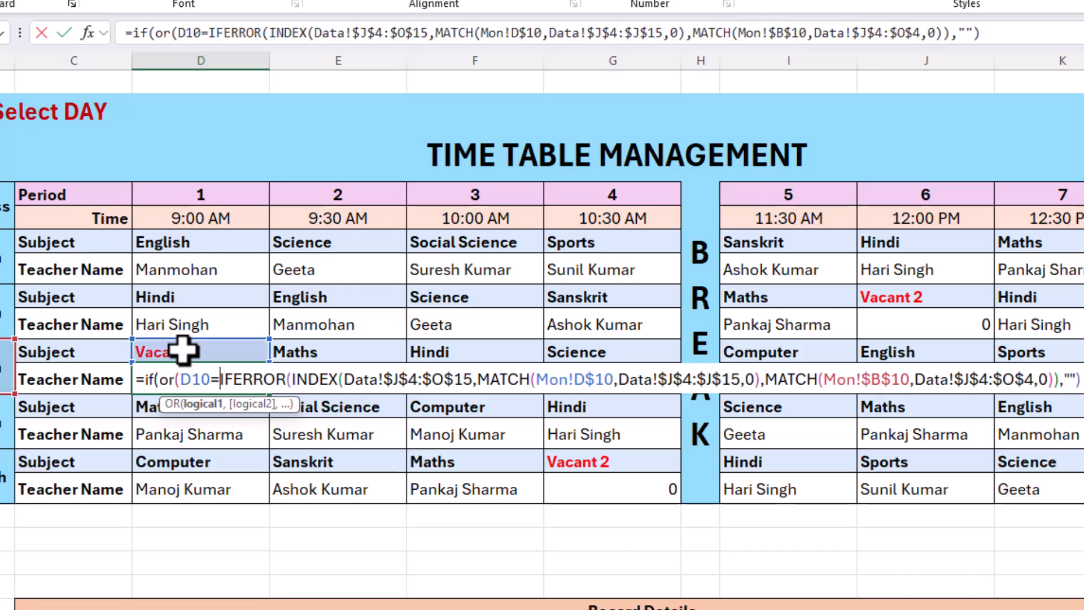
pyautogui.write('"Vacant')
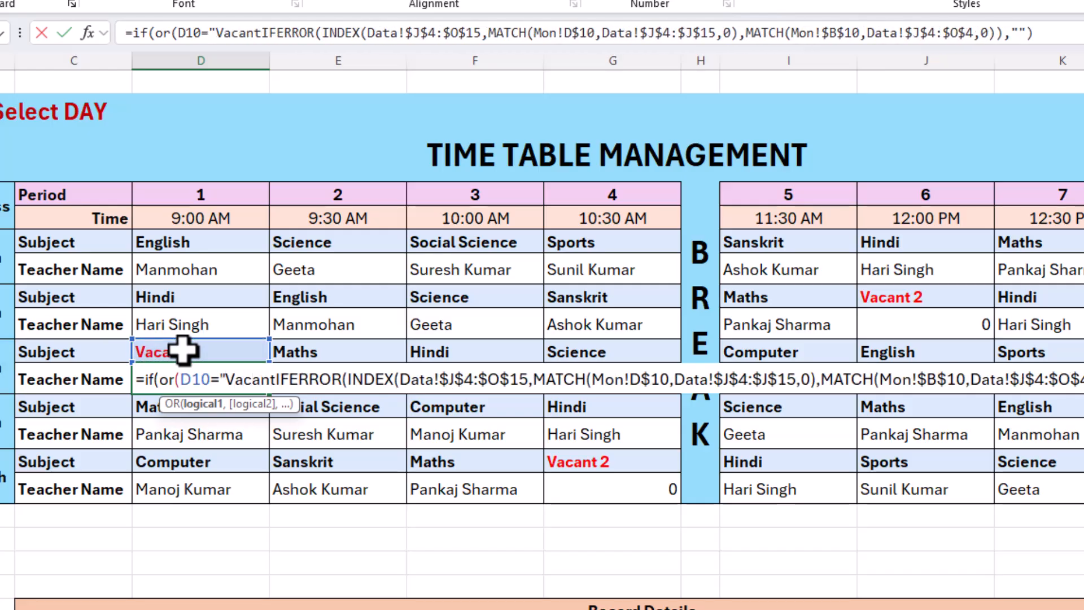
pyautogui.write(' 1",')
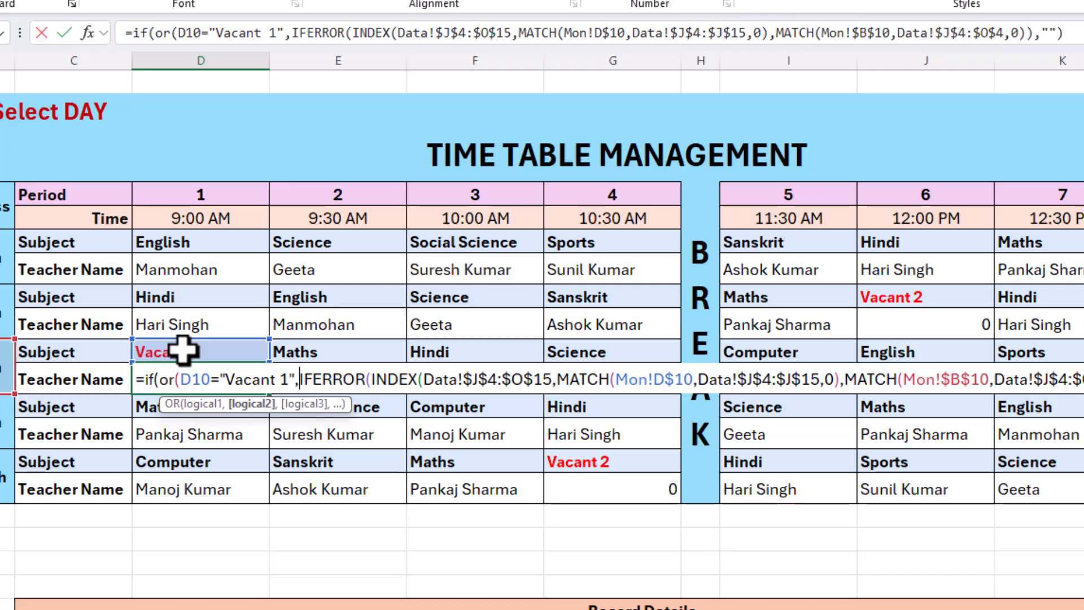
# Step: Add the conditions D10="Vacant 2" and D10="Vacant 3" to the formula's OR test and close the test
pyautogui.click(182, 350)
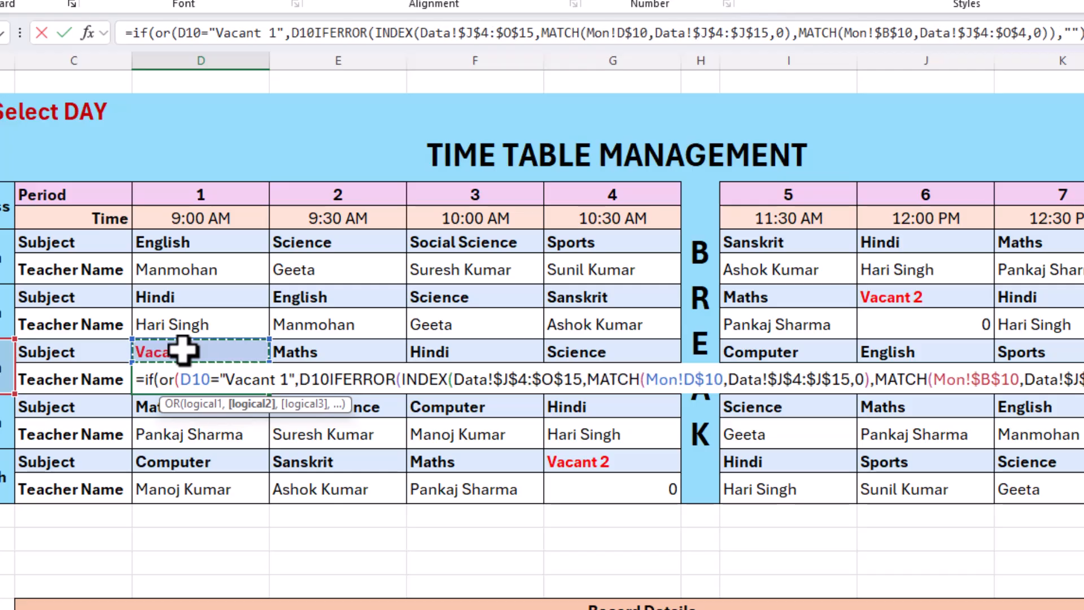
pyautogui.write('=')
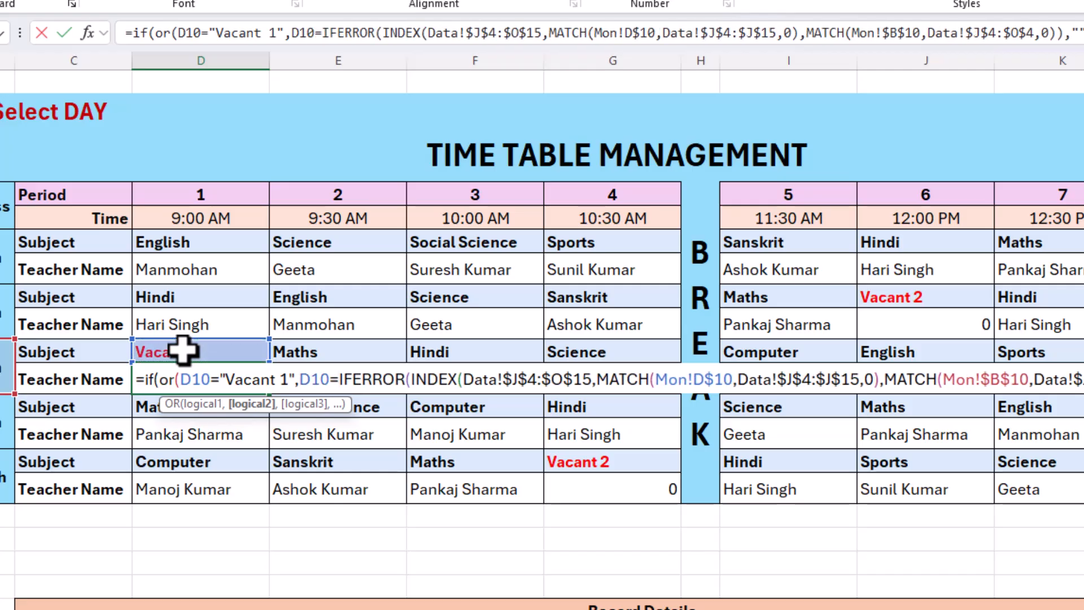
pyautogui.write('"Vacant 2')
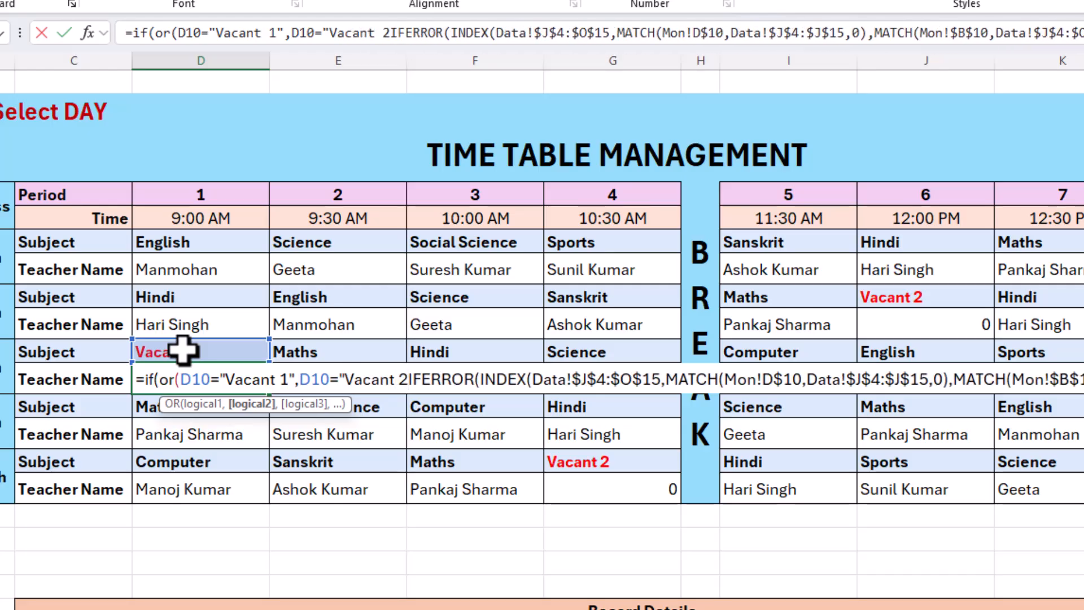
pyautogui.write('",')
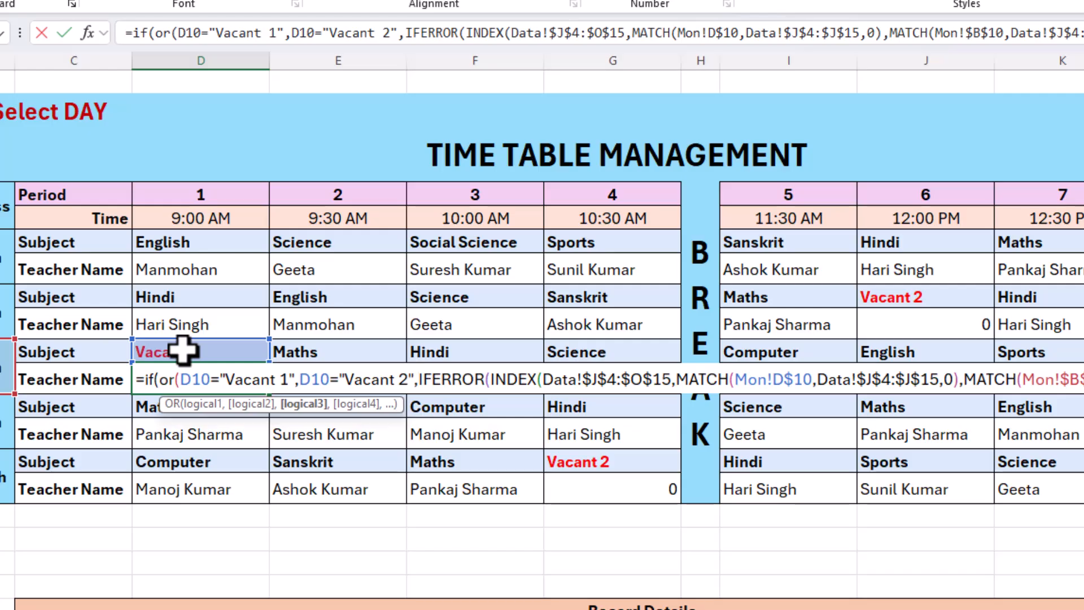
pyautogui.click(183, 351)
pyautogui.write('=')
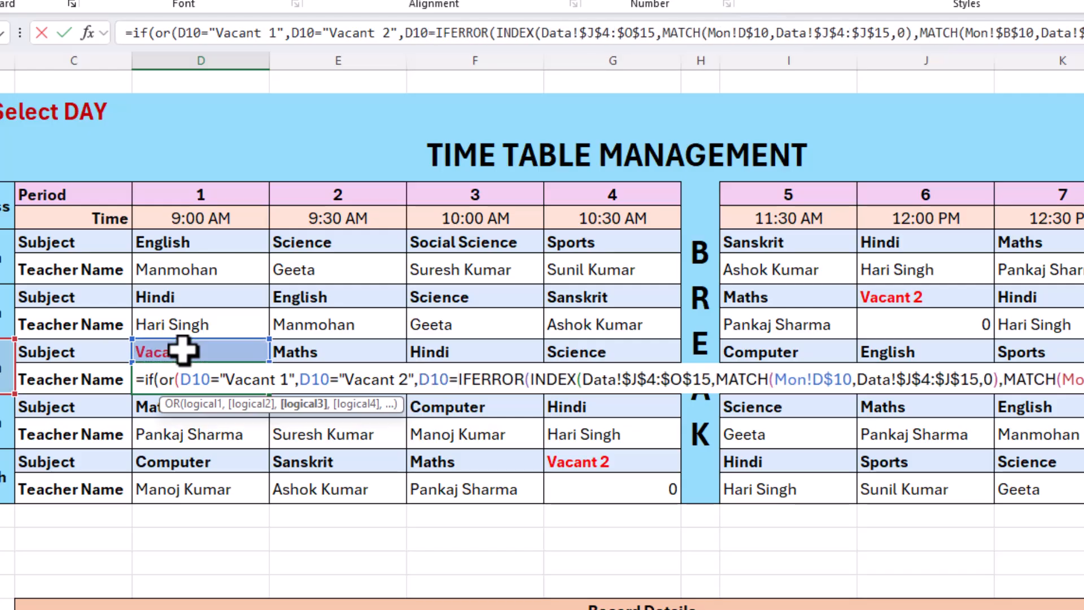
pyautogui.write('"Vacant 3')
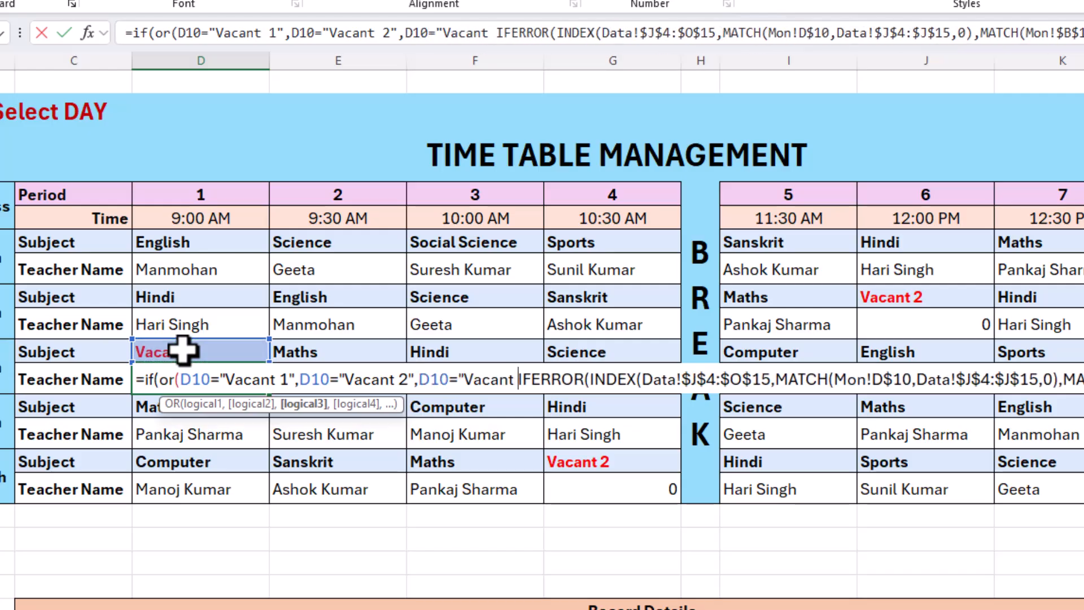
pyautogui.write('"')
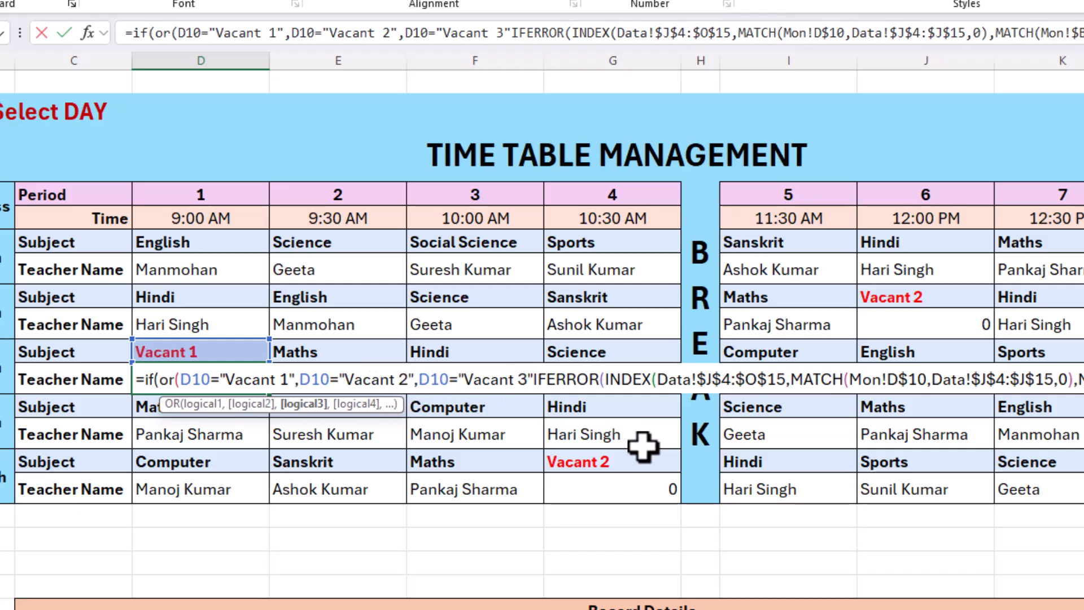
pyautogui.write('),')
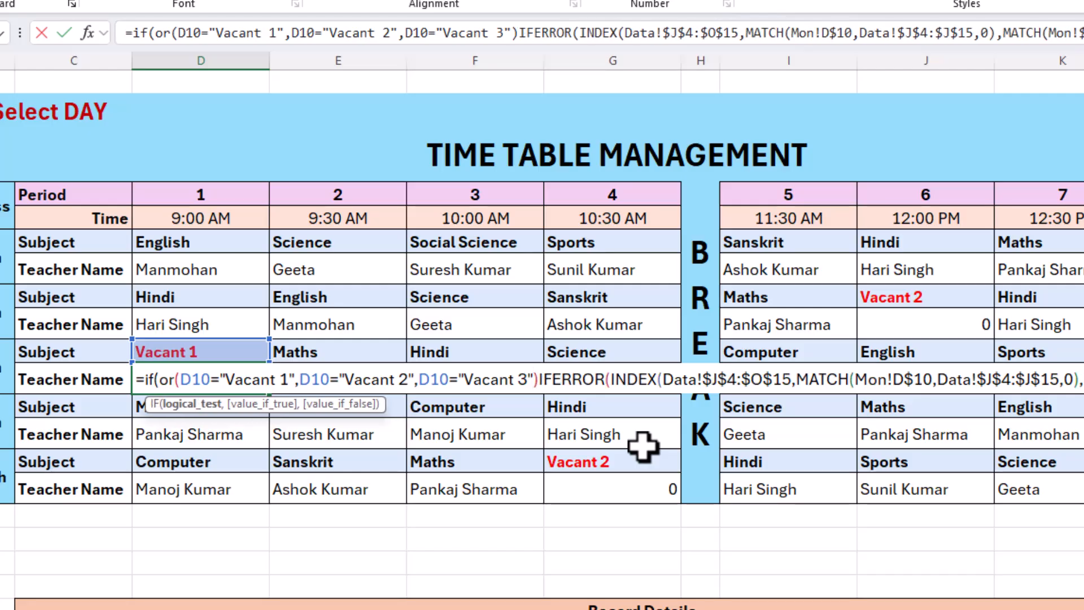
# Step: Finish the D11 formula with "Select Teacher" as the true result and the existing IFERROR lookup as the false result
pyautogui.write('"')
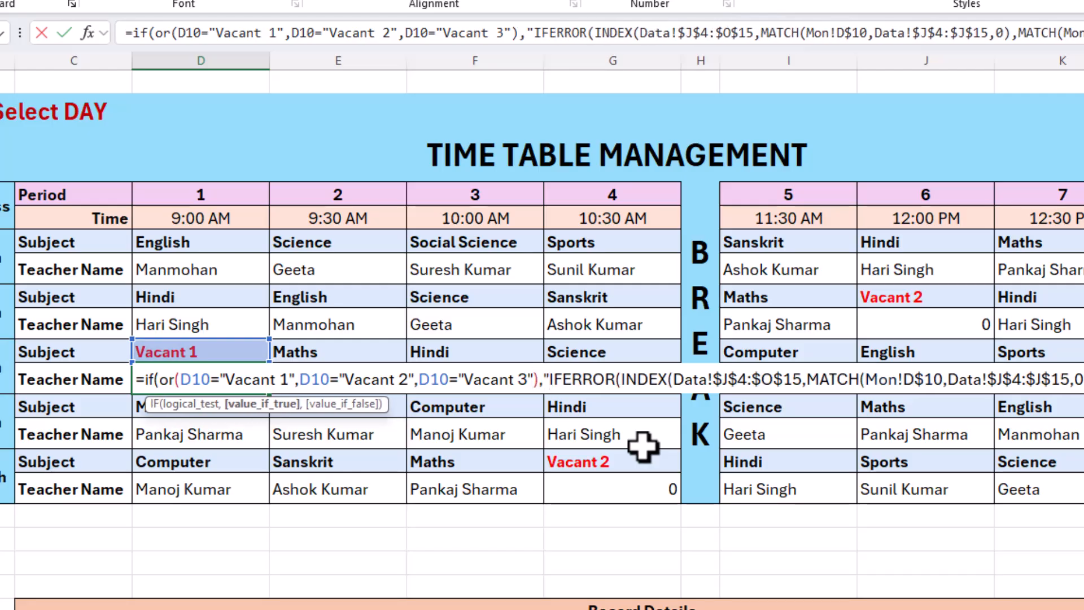
pyautogui.write('Select ')
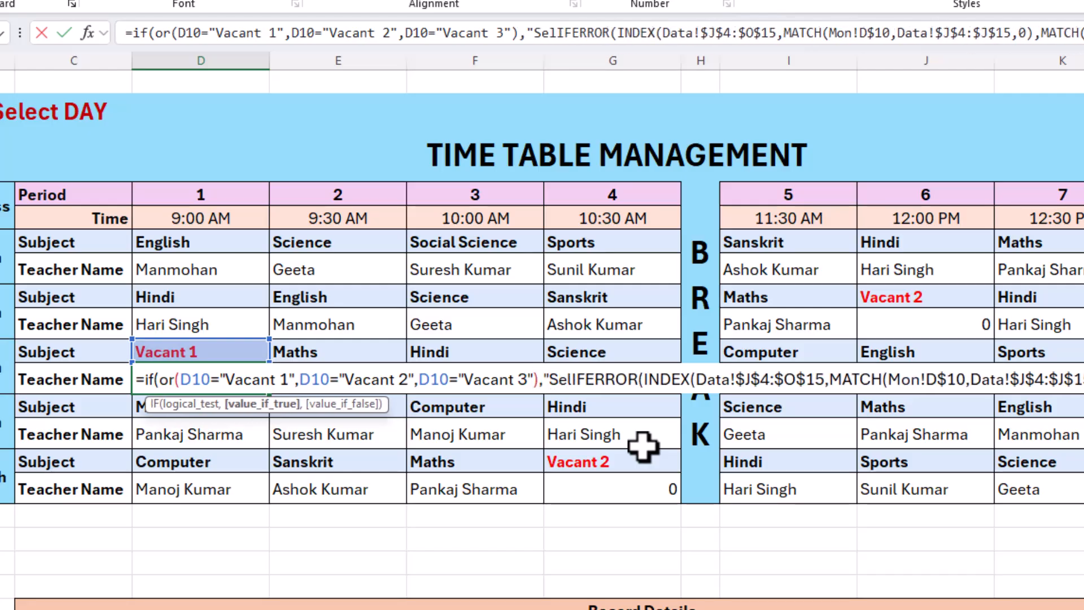
pyautogui.write('Teacher')
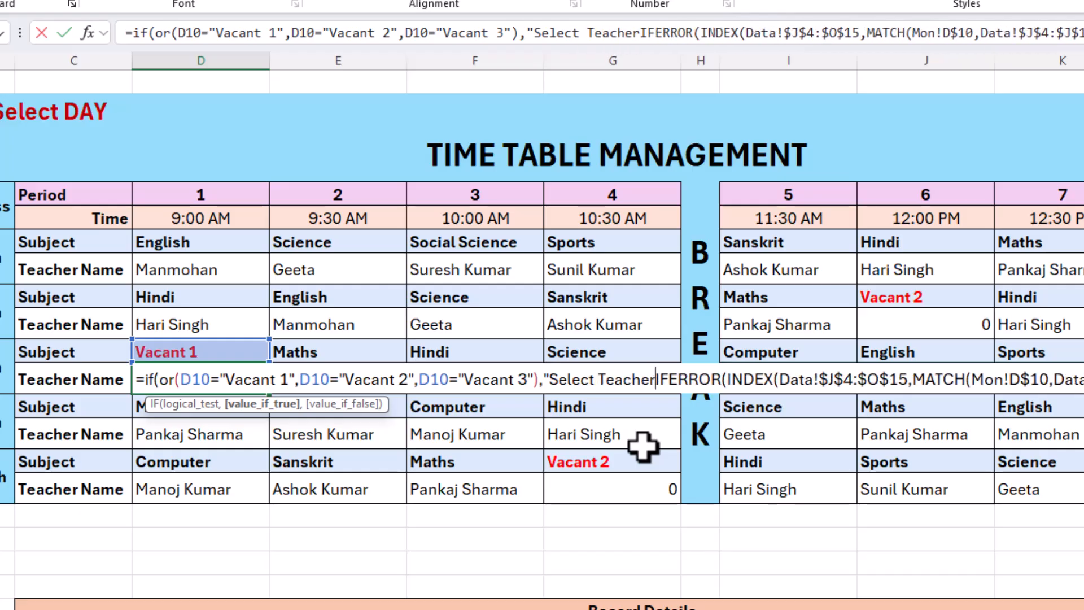
pyautogui.write('",')
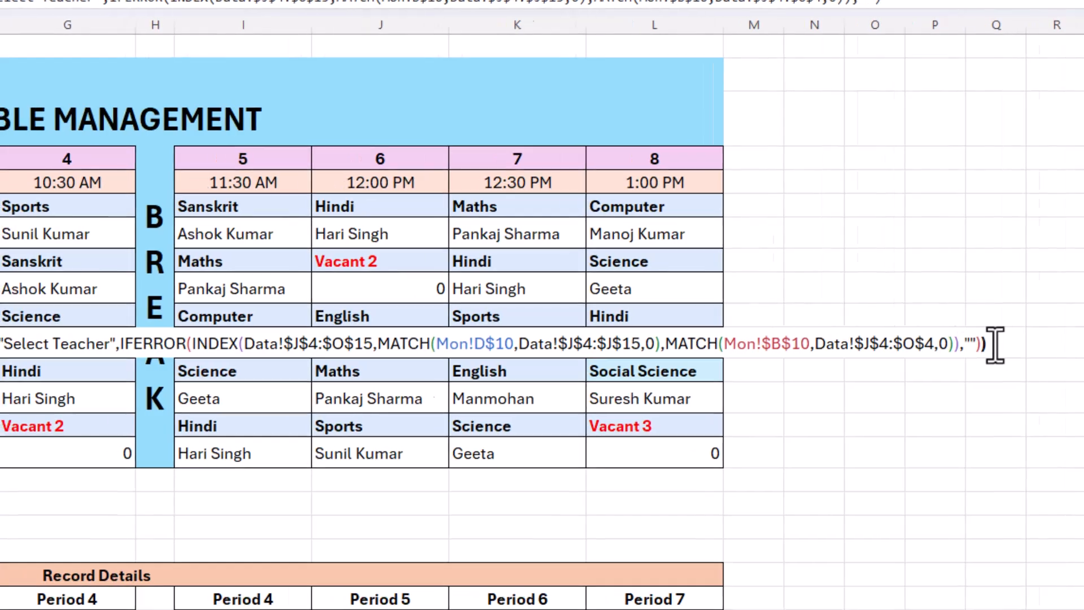
pyautogui.press('Return')
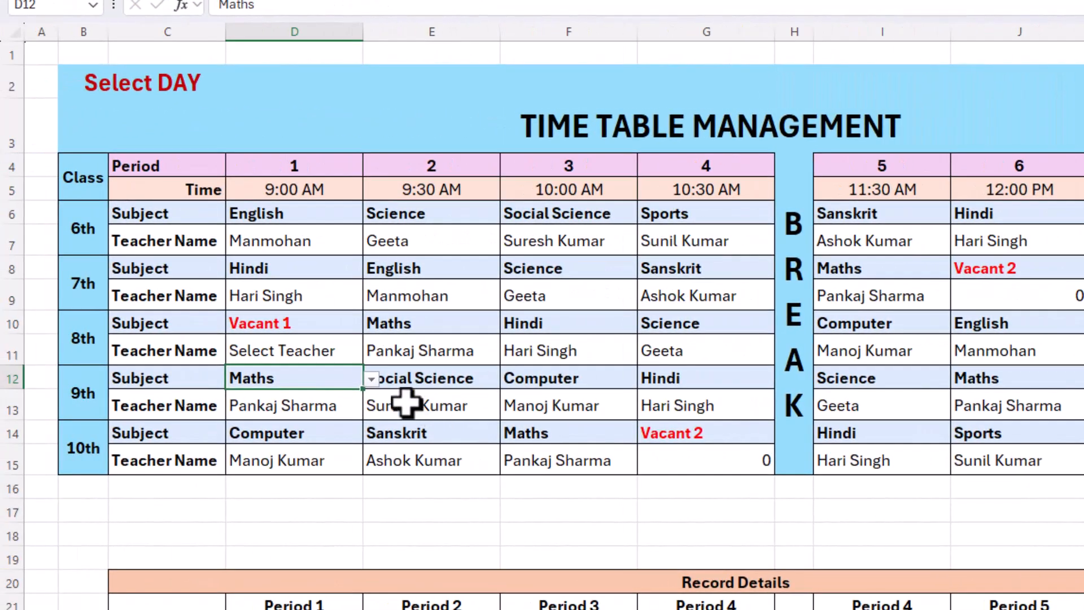
pyautogui.click(321, 350)
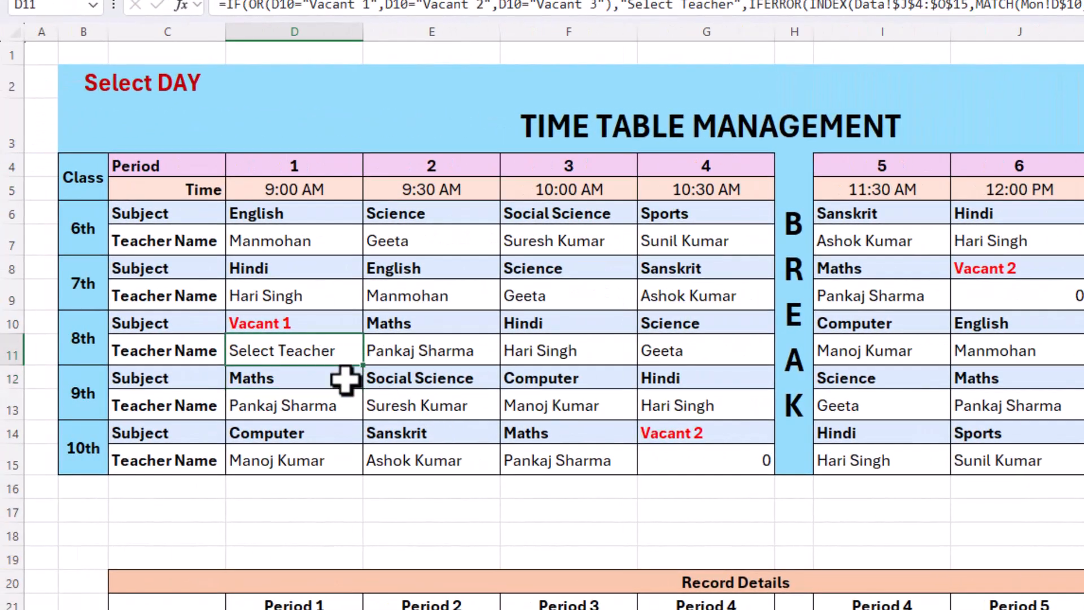
pyautogui.click(318, 326)
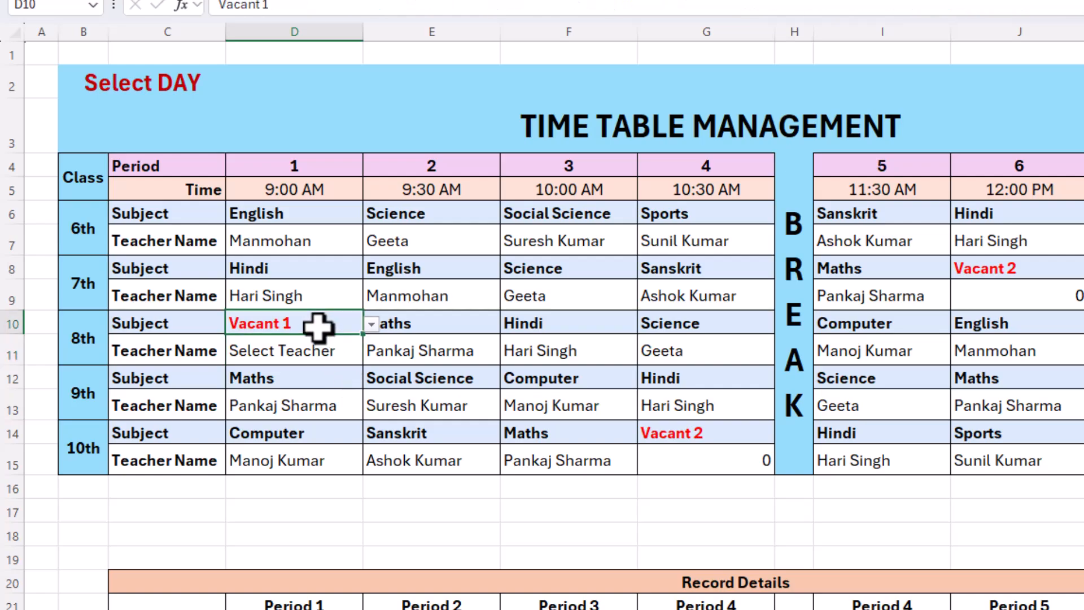
# Step: Lock the row of the three D10 references in the D11 formula's OR test, making each D$10
pyautogui.click(301, 349)
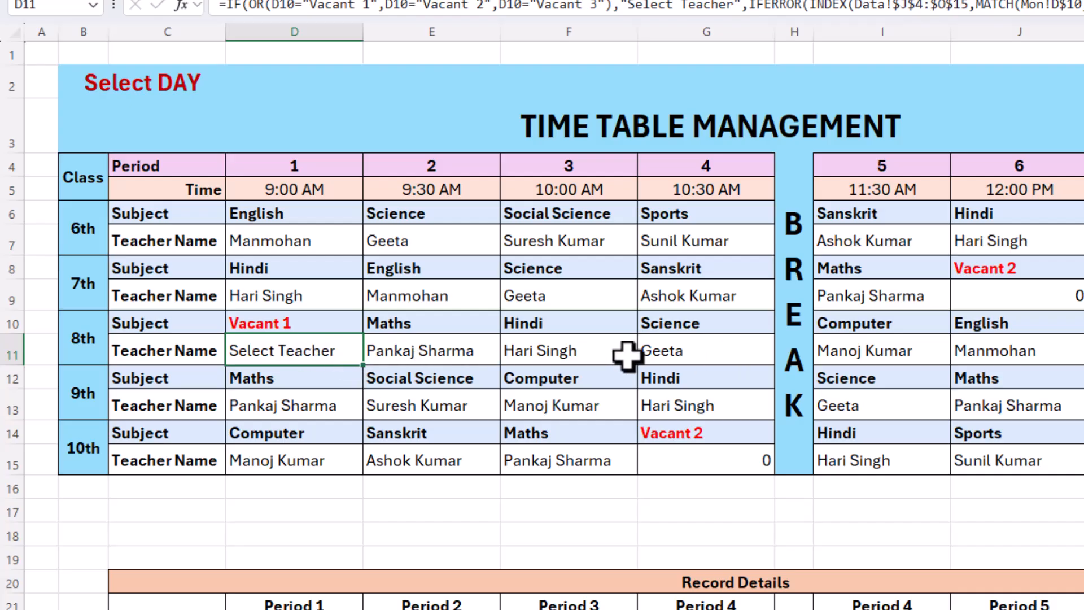
pyautogui.doubleClick(326, 352)
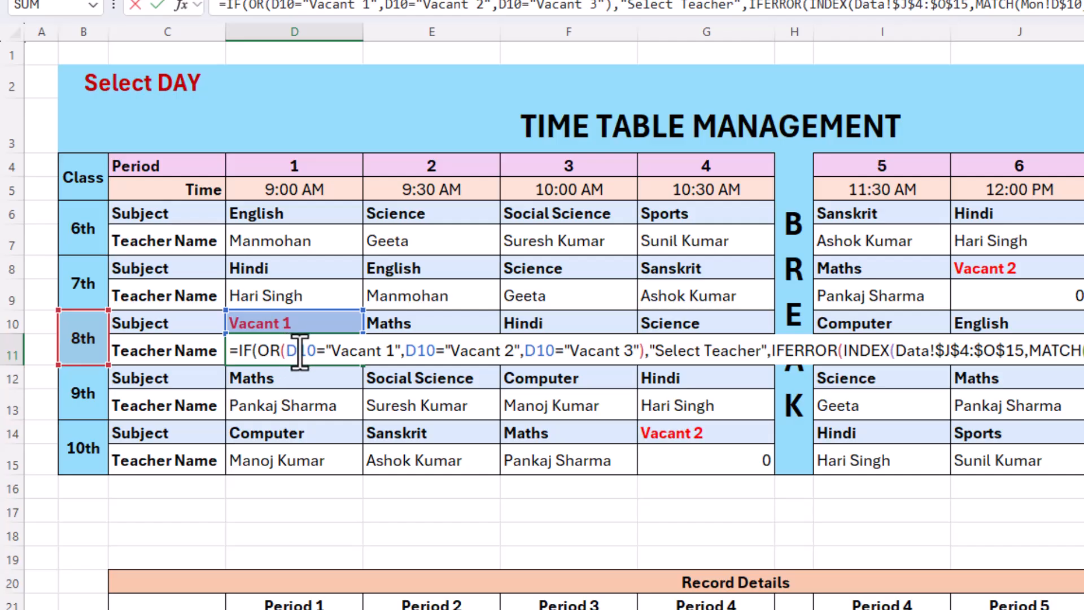
pyautogui.click(300, 351)
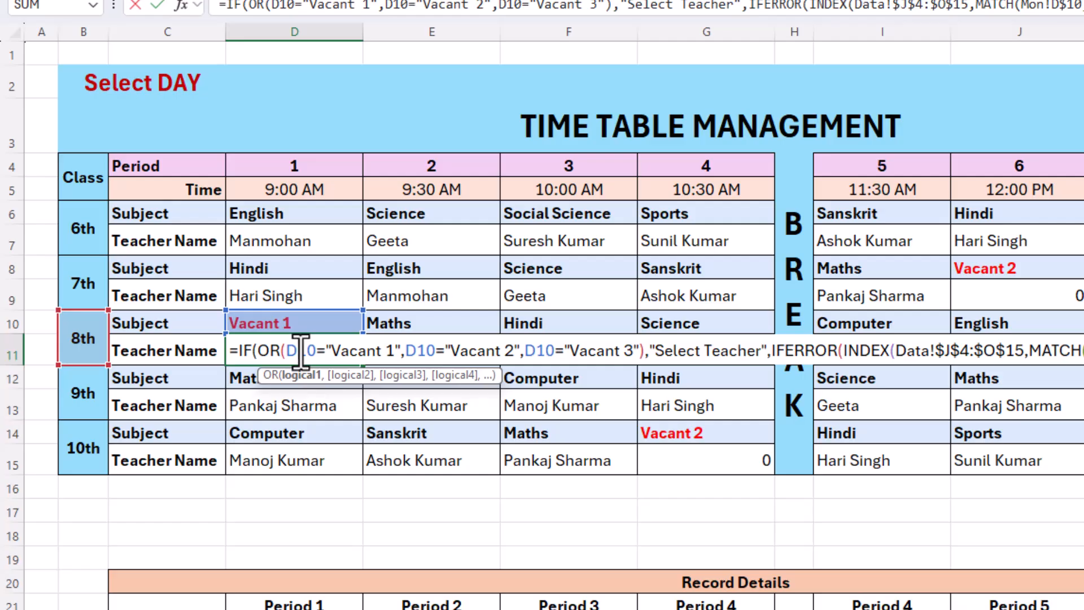
pyautogui.write('$')
pyautogui.click(424, 351)
pyautogui.write('$')
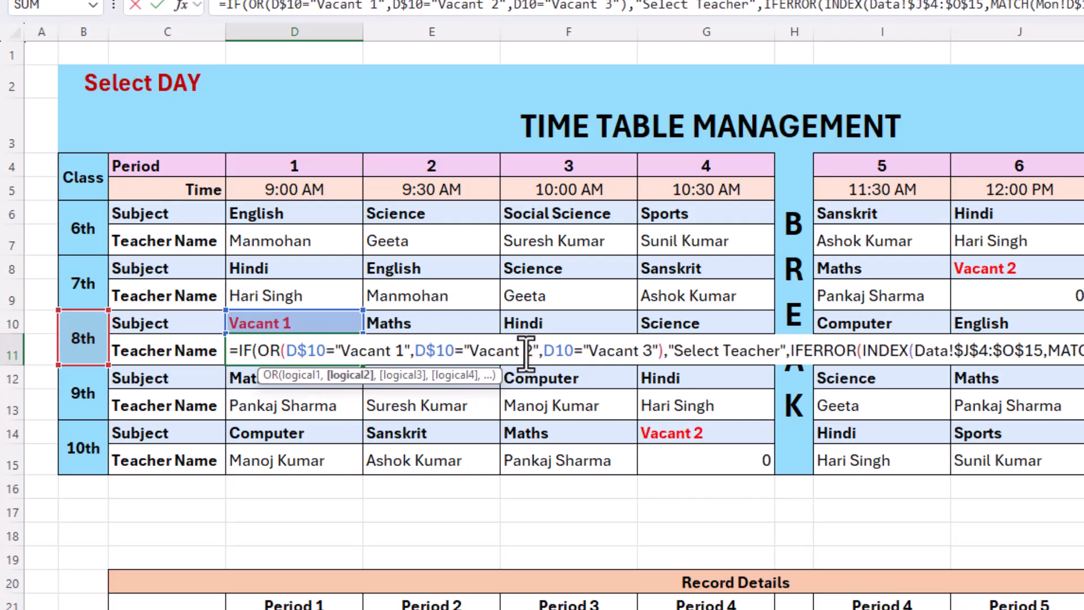
pyautogui.click(560, 351)
pyautogui.write('$')
pyautogui.press('Return')
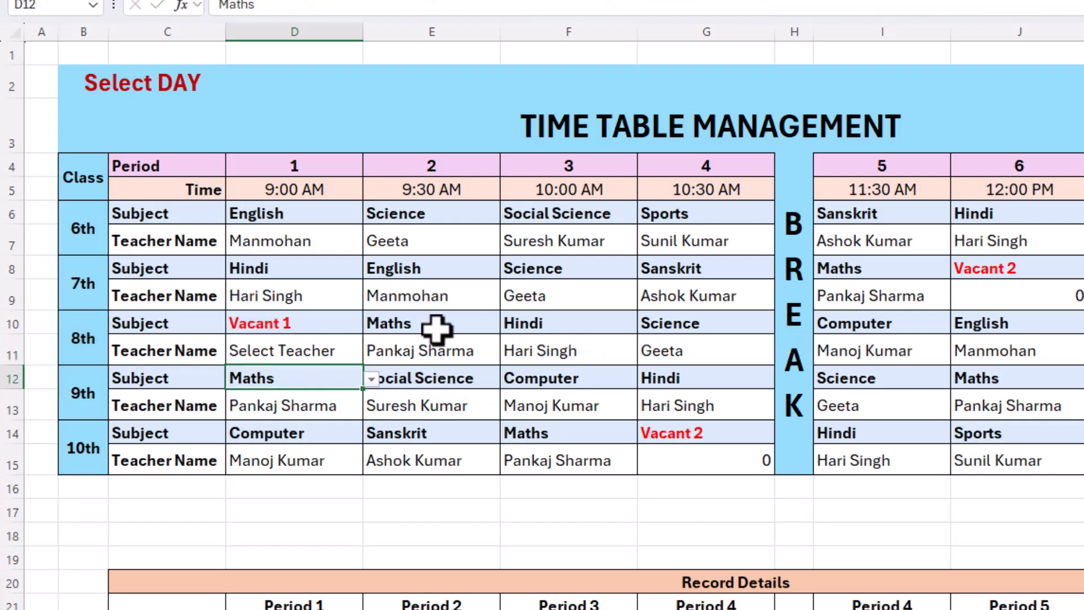
# Step: Fill the class 8th teacher formula from D11 across to G11, covering Periods 1 to 4
pyautogui.click(332, 350)
pyautogui.moveTo(363, 364); pyautogui.dragTo(733, 368)
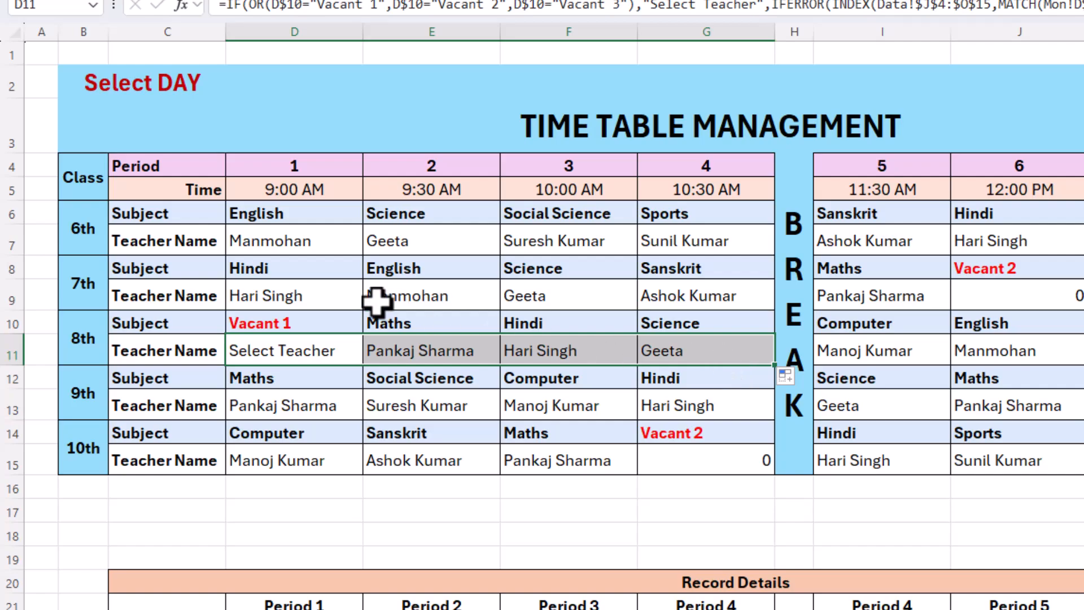
pyautogui.click(304, 290)
pyautogui.click(300, 242)
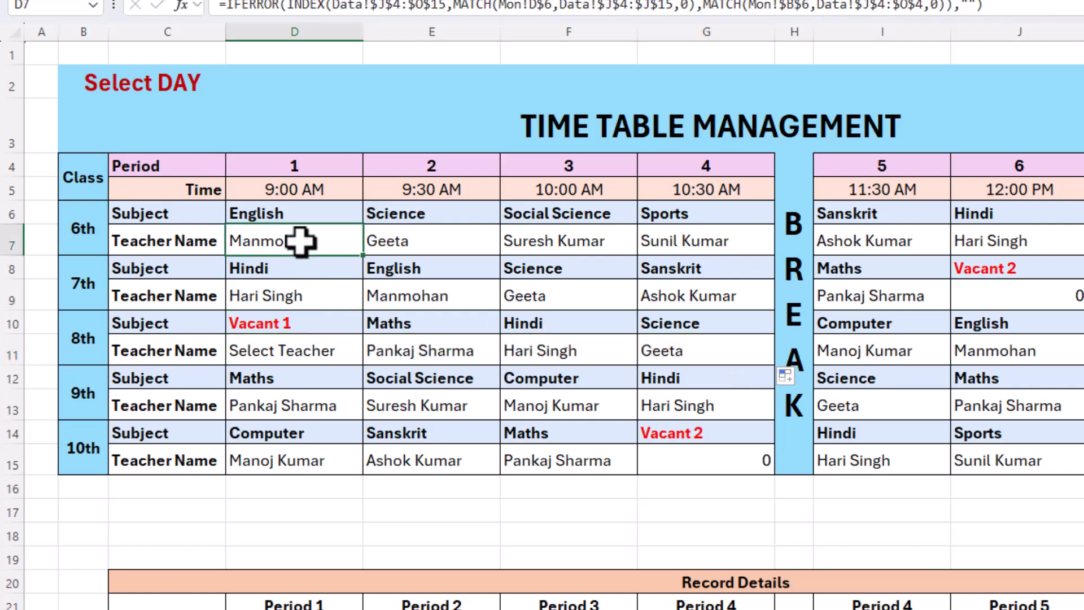
pyautogui.click(298, 350)
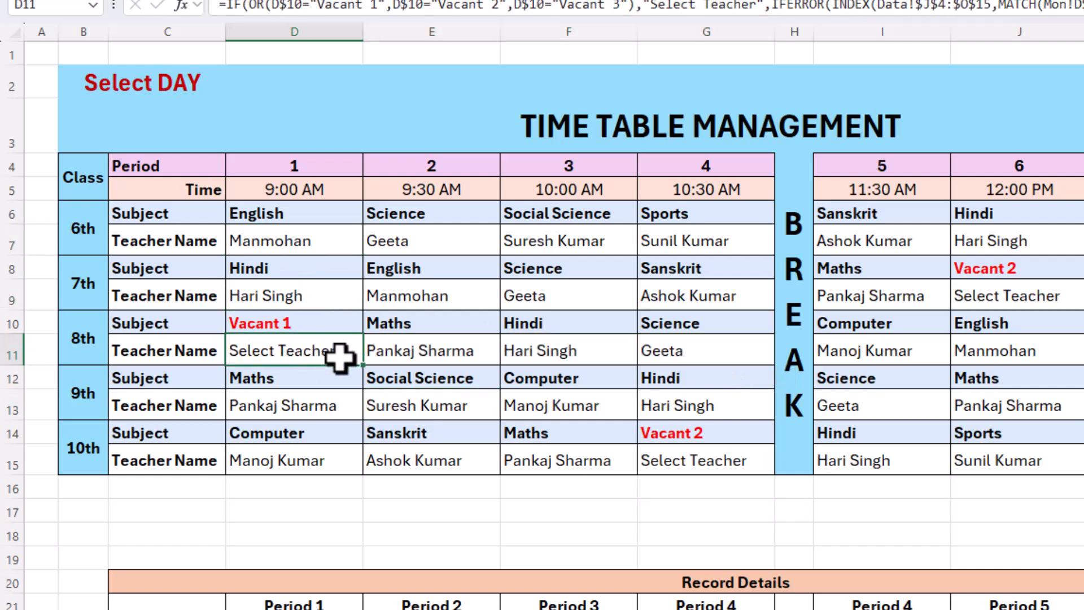
# Step: Select the Period 1 teacher cells D7, D9, D11, D13 and D15 together and open Data Validation for them
pyautogui.scroll(-1, 356, 532)
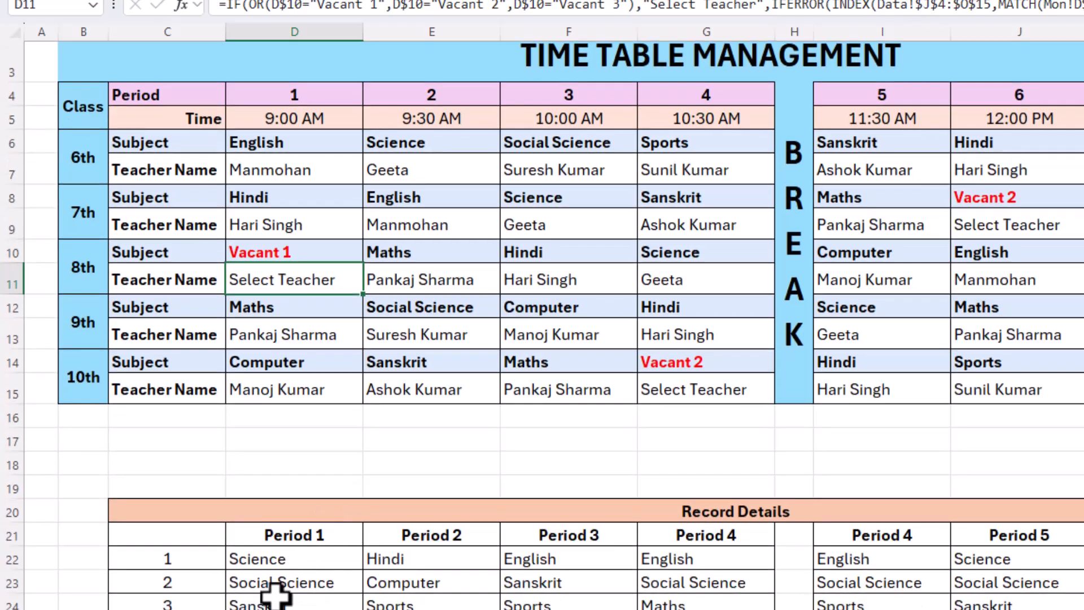
pyautogui.scroll(1, 293, 462)
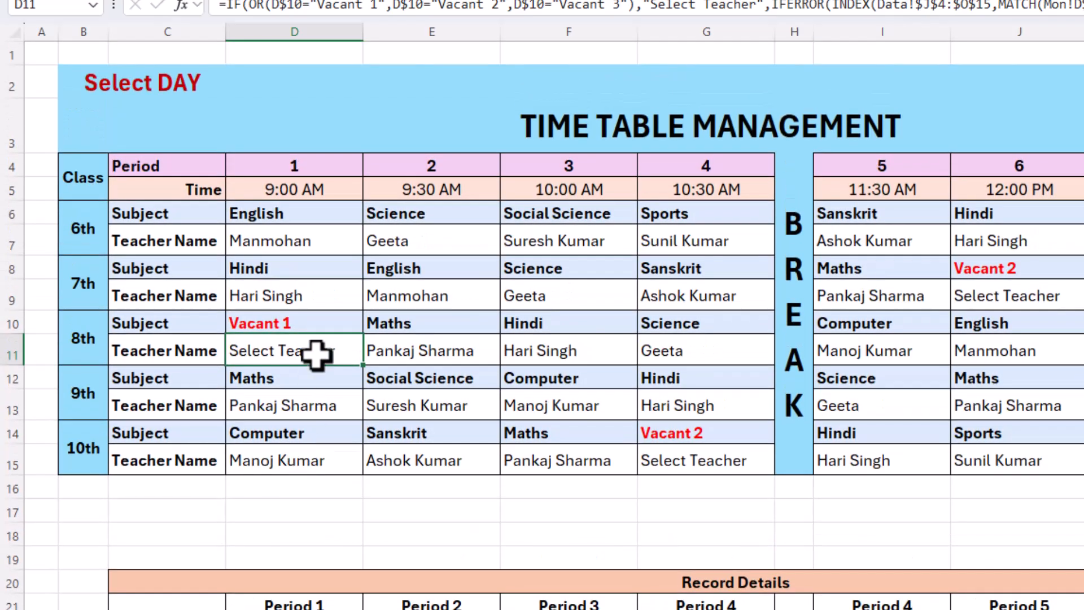
pyautogui.click(296, 242)
pyautogui.keyDown('ctrl'); pyautogui.click(295, 294); pyautogui.keyUp('ctrl')
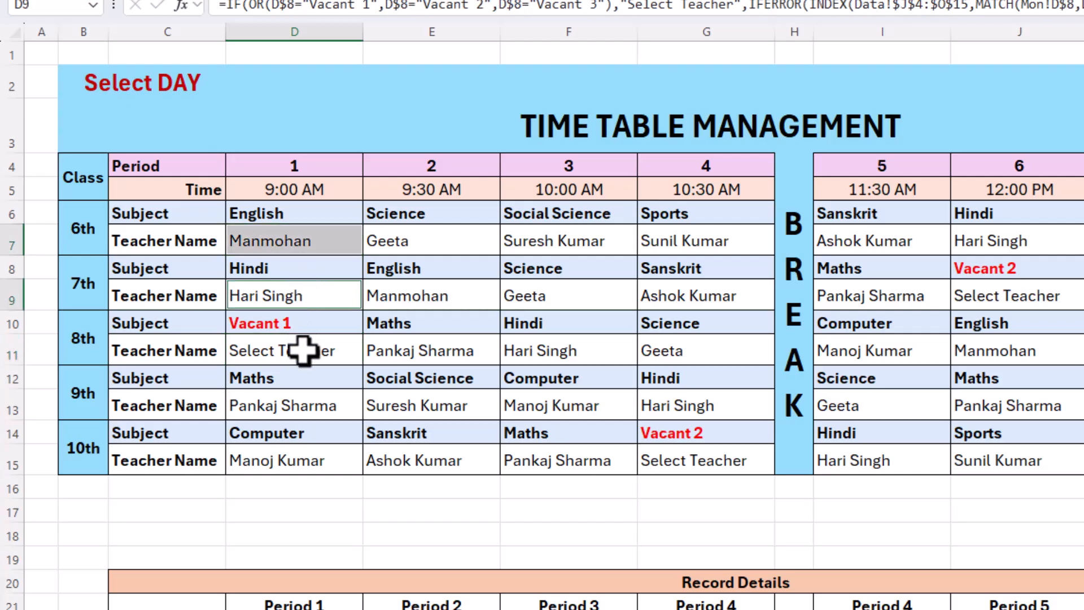
pyautogui.keyDown('ctrl'); pyautogui.click(302, 350); pyautogui.keyUp('ctrl')
pyautogui.keyDown('ctrl'); pyautogui.click(303, 406); pyautogui.keyUp('ctrl')
pyautogui.keyDown('ctrl'); pyautogui.click(297, 462); pyautogui.keyUp('ctrl')
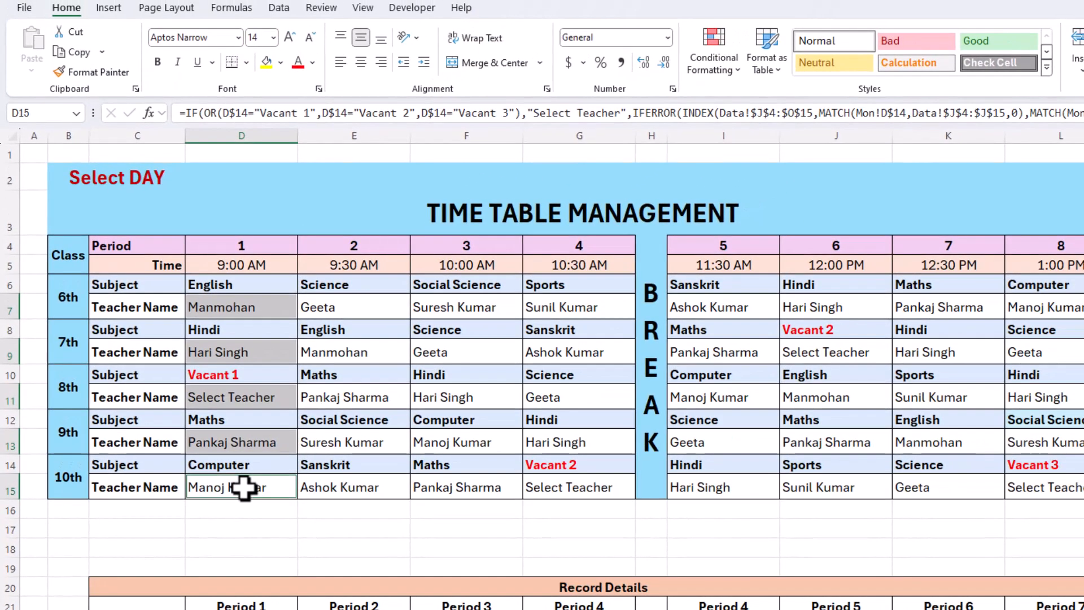
pyautogui.click(282, 8)
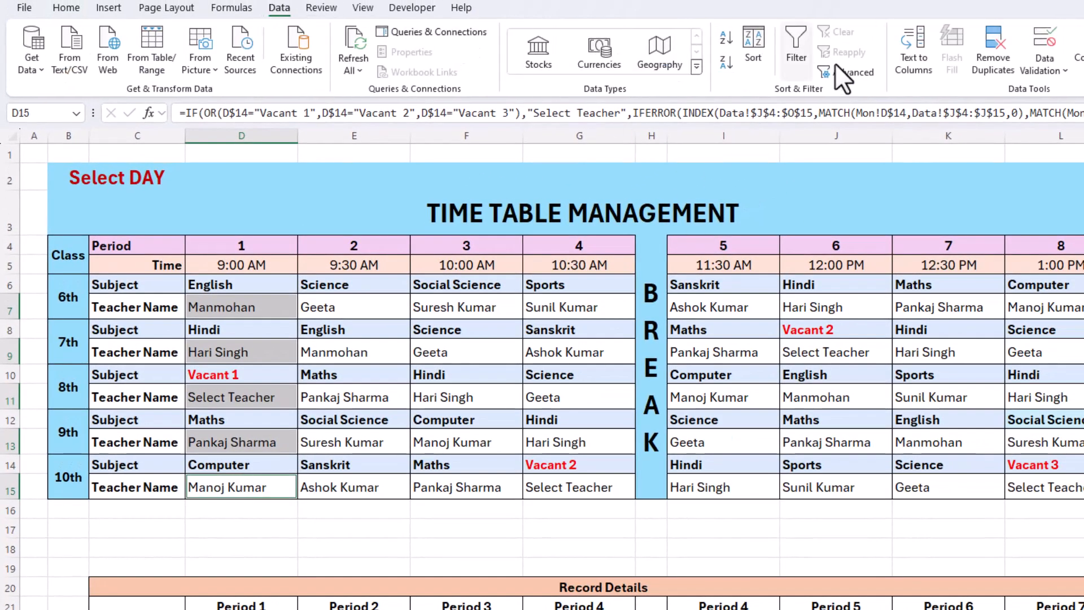
pyautogui.click(1052, 68)
pyautogui.click(1056, 95)
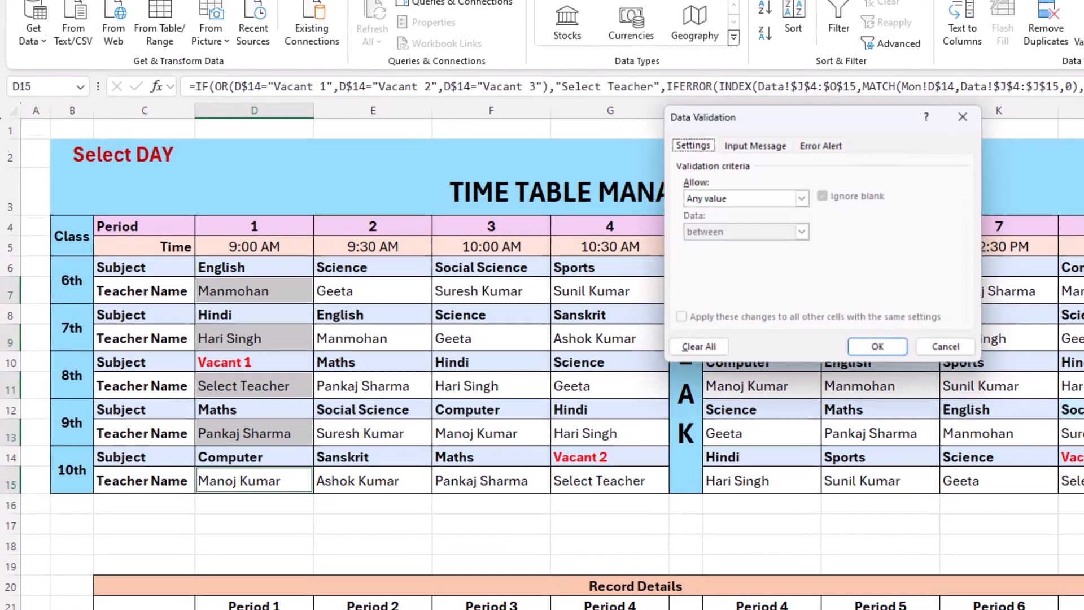
# Step: Set the validation to allow a List with source =$D$22:$D$27 from the Period 1 record column and apply it
pyautogui.click(751, 218)
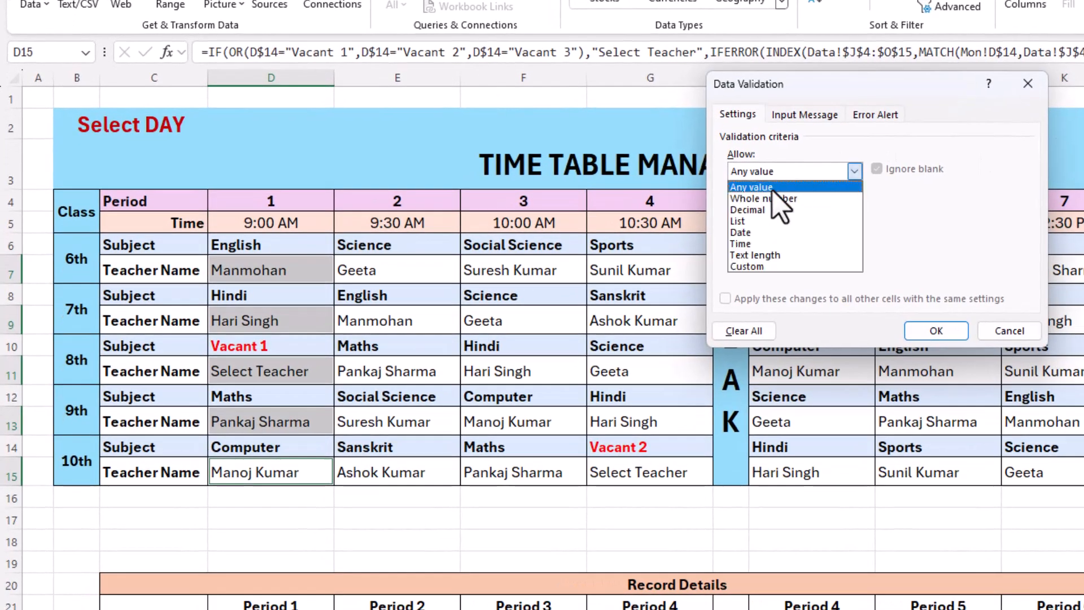
pyautogui.click(760, 221)
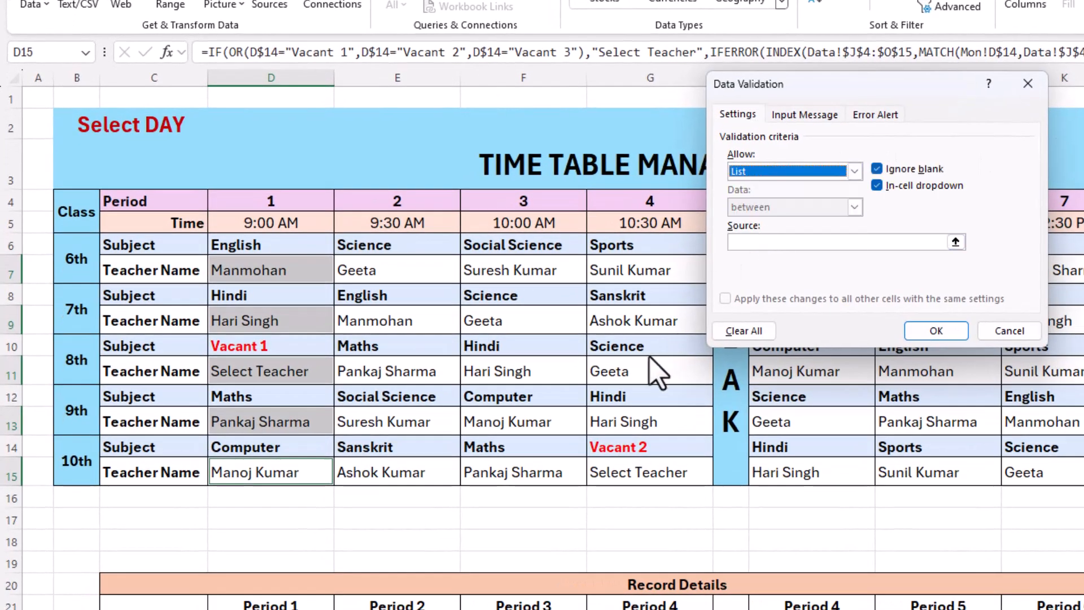
pyautogui.click(769, 241)
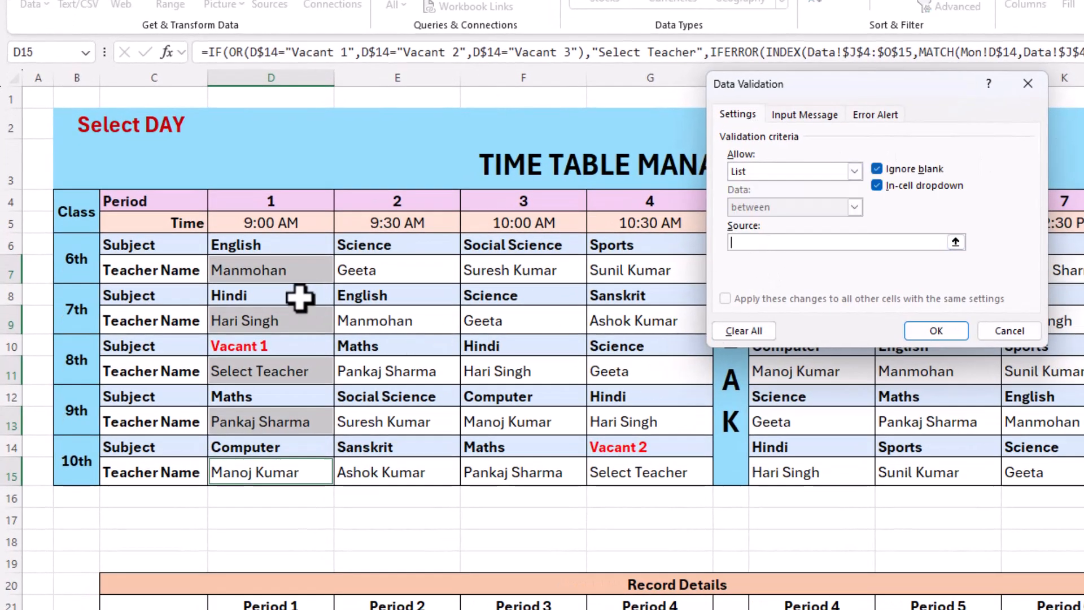
pyautogui.scroll(-2, 265, 511)
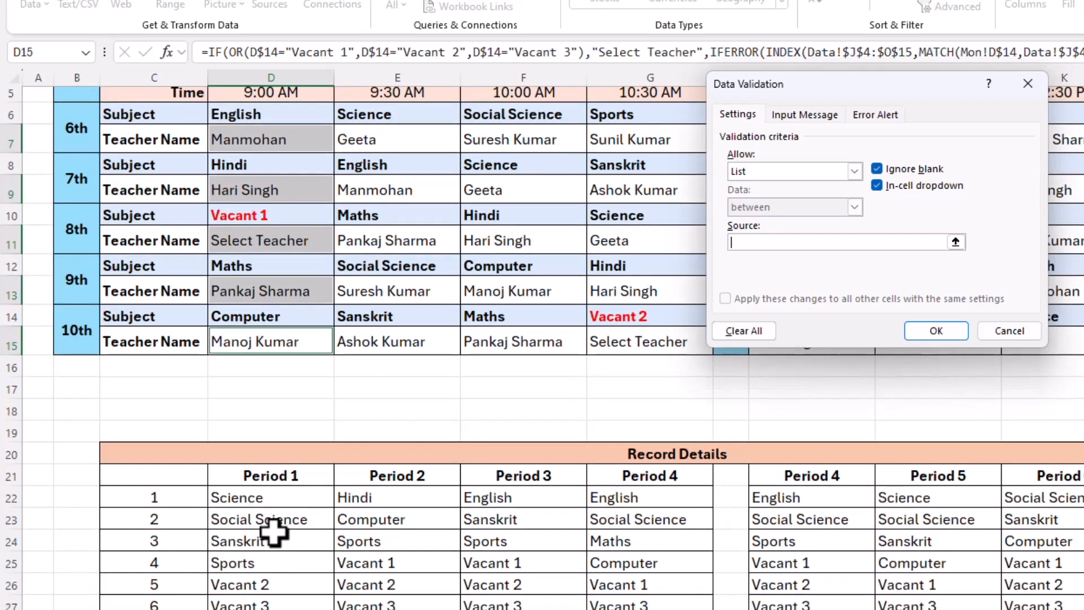
pyautogui.click(282, 499)
pyautogui.moveTo(282, 499); pyautogui.dragTo(286, 598)
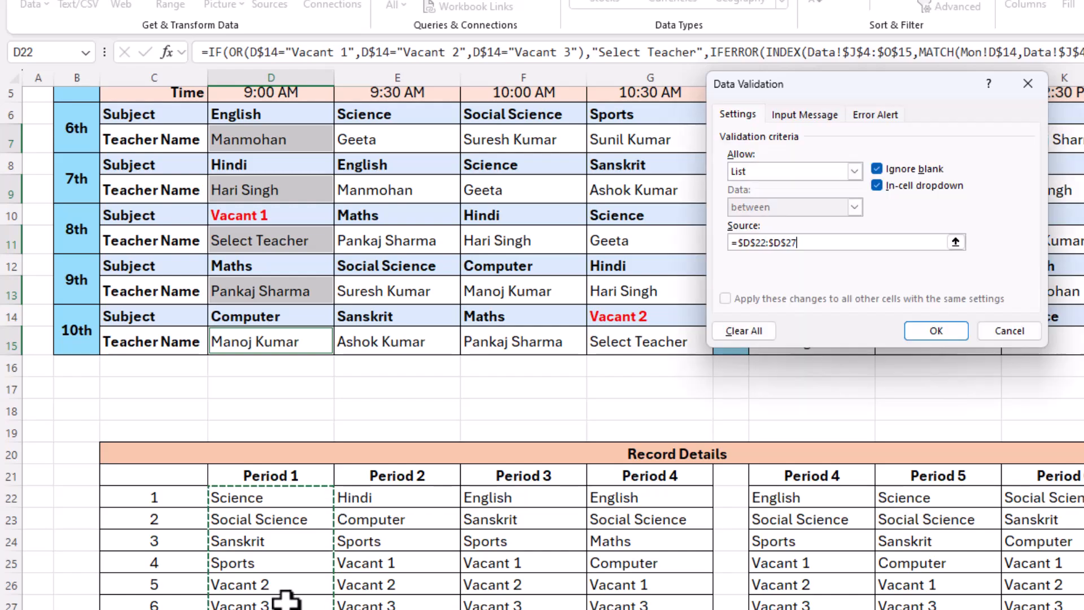
pyautogui.click(935, 332)
pyautogui.scroll(2, 356, 513)
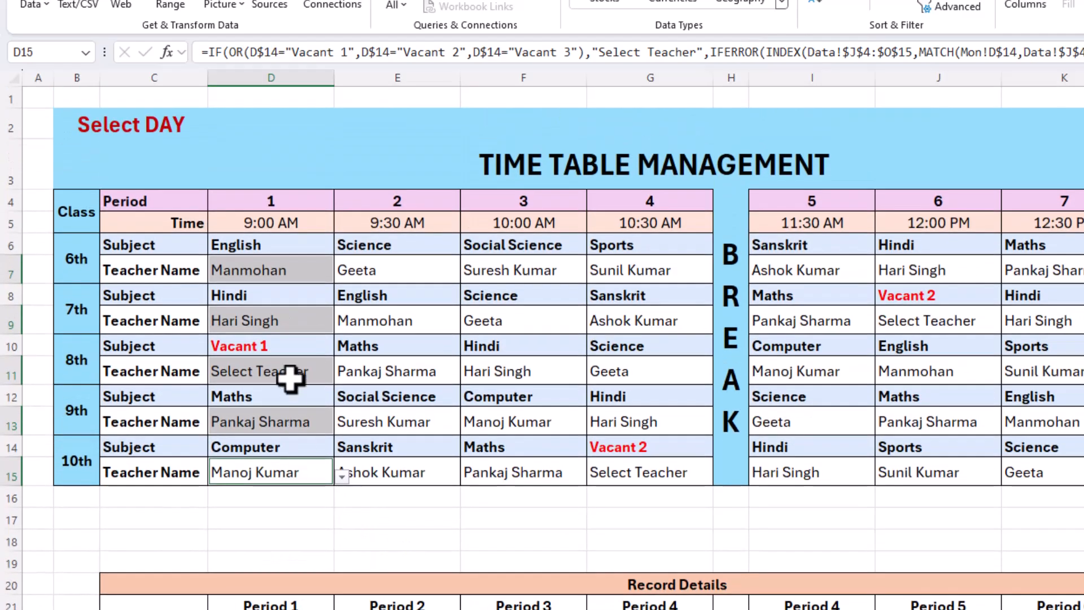
# Step: Inspect the dropdown options offered in the class 6th Period 1 teacher cell D7
pyautogui.click(281, 322)
pyautogui.click(308, 271)
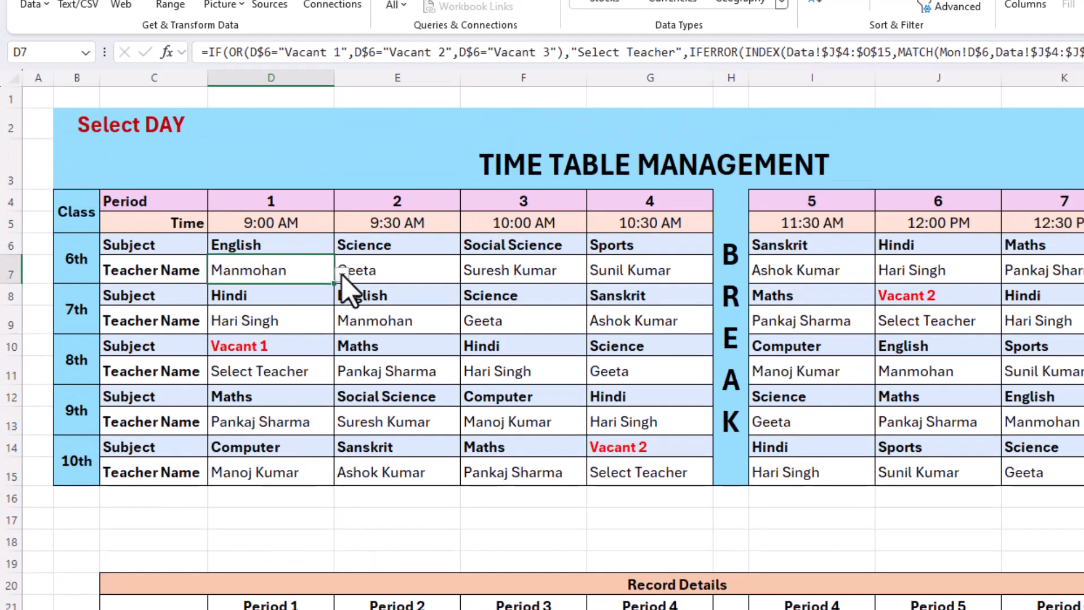
pyautogui.click(341, 274)
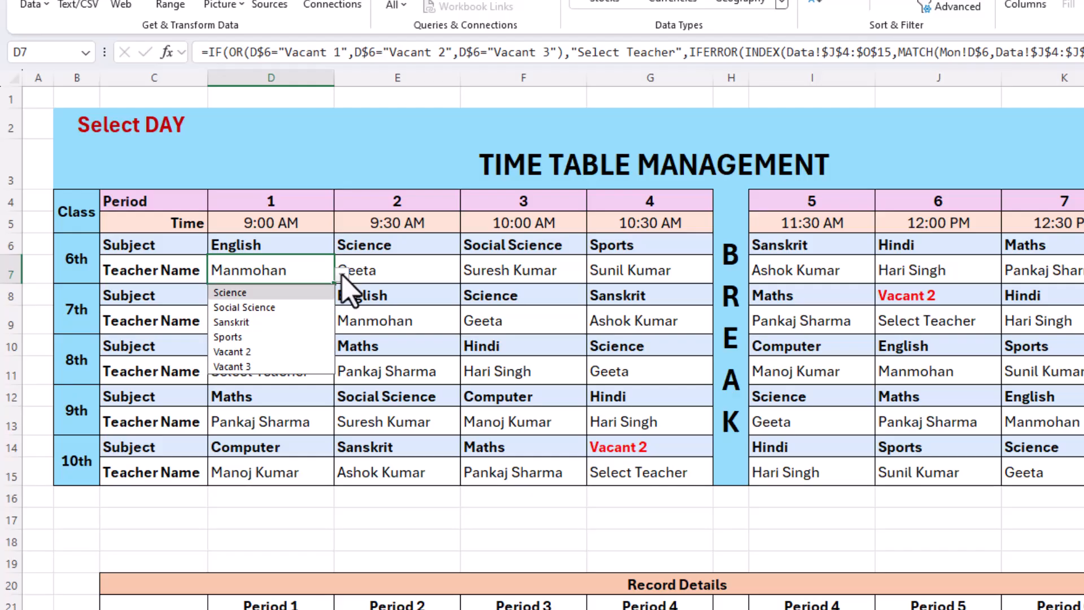
pyautogui.click(340, 274)
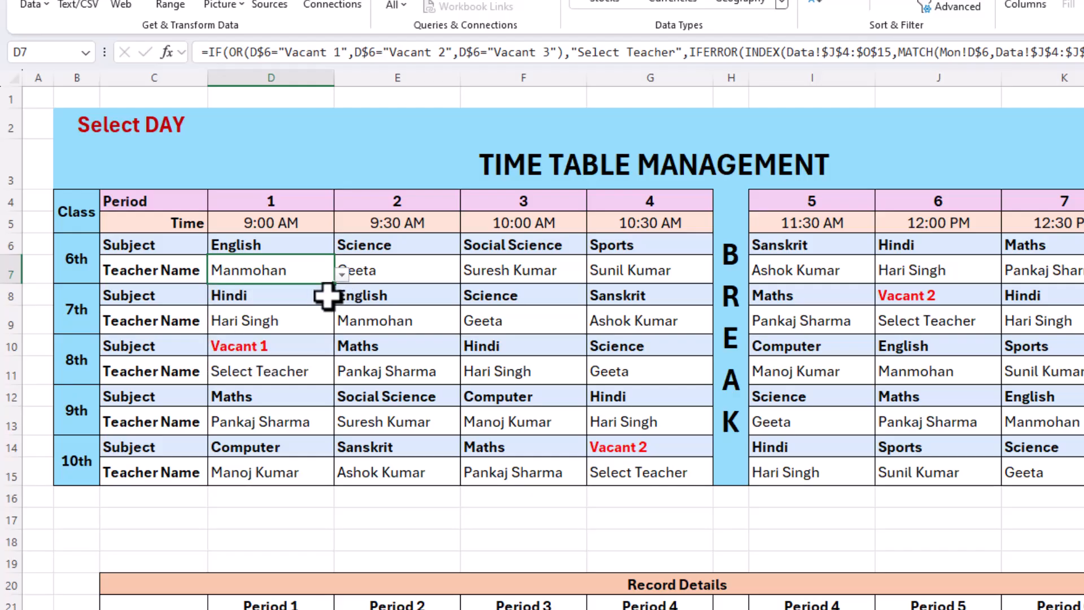
# Step: Set class 7th's Period 1 subject to Vacant 2 and choose Science from the dropdown in its teacher cell
pyautogui.click(293, 300)
pyautogui.click(342, 296)
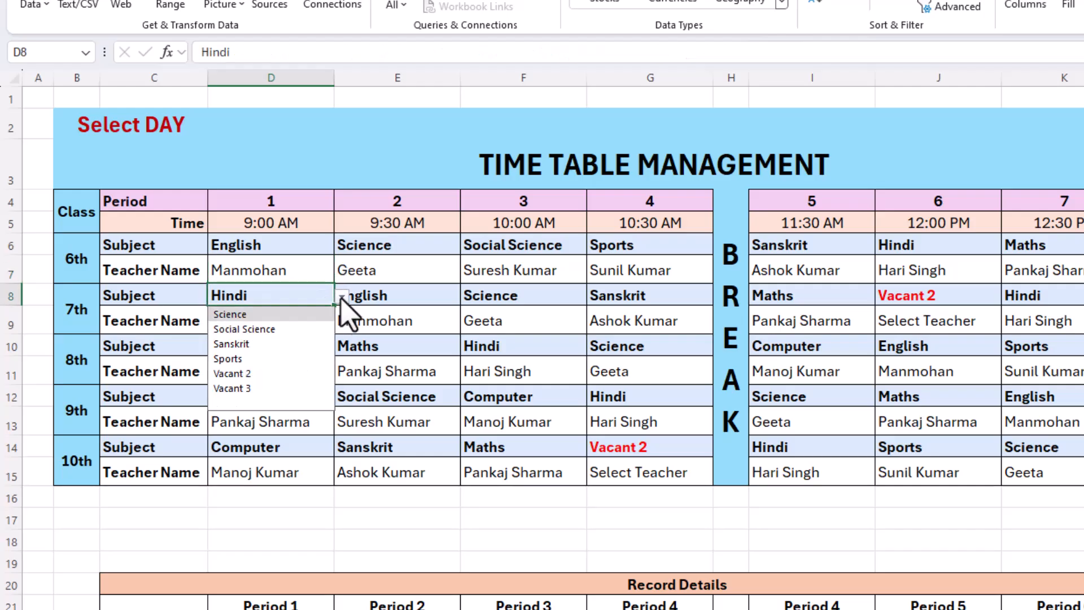
pyautogui.click(288, 376)
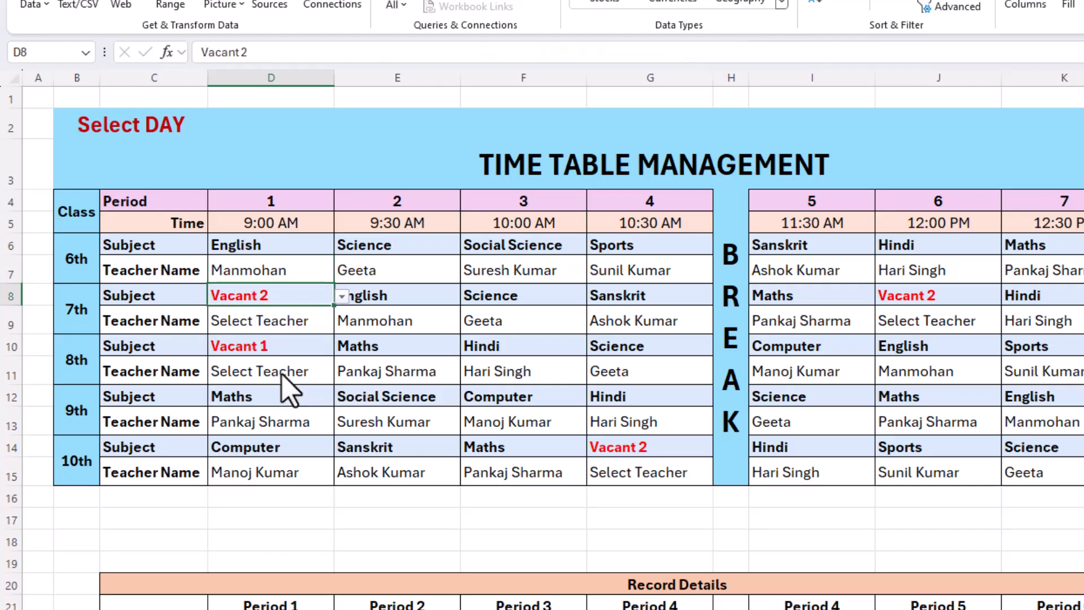
pyautogui.click(281, 323)
pyautogui.click(340, 326)
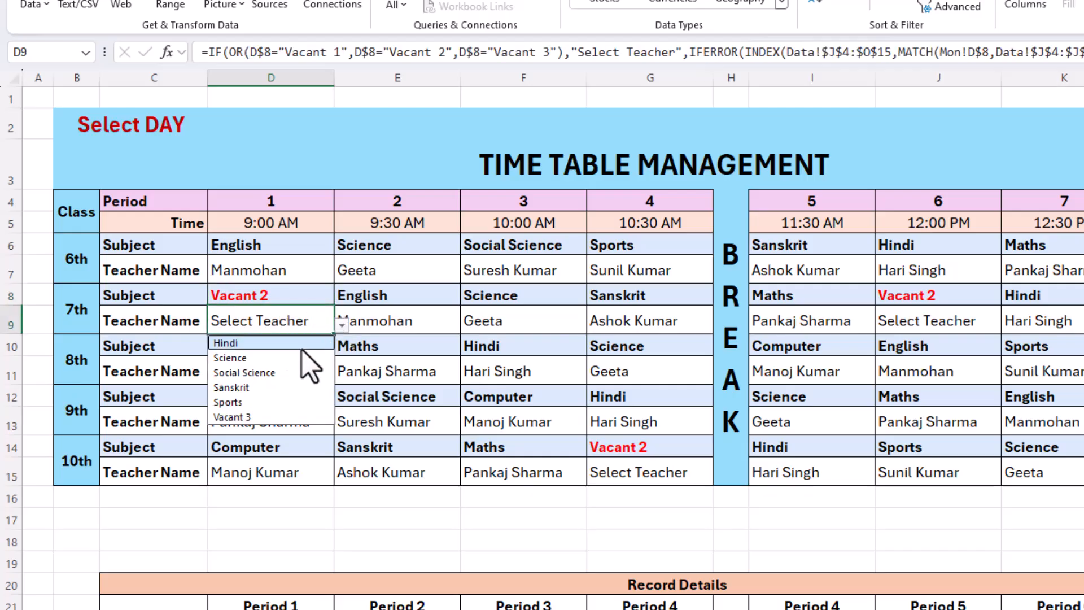
pyautogui.click(286, 360)
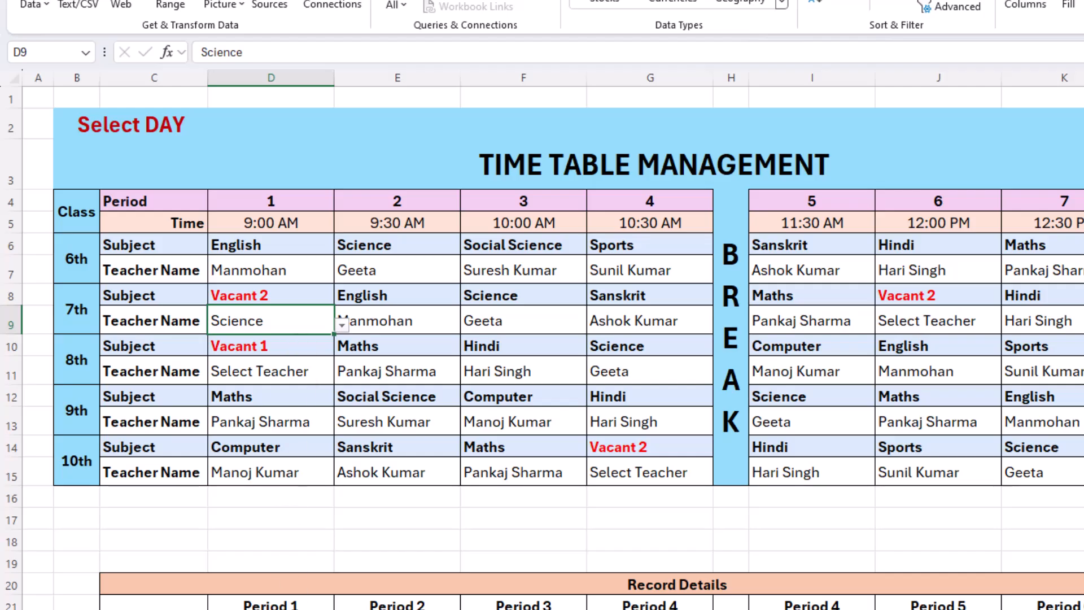
# Step: Choose Sanskrit in class 8th's Period 1 teacher cell and set its subject in D10 to Social Science
pyautogui.click(305, 375)
pyautogui.click(342, 376)
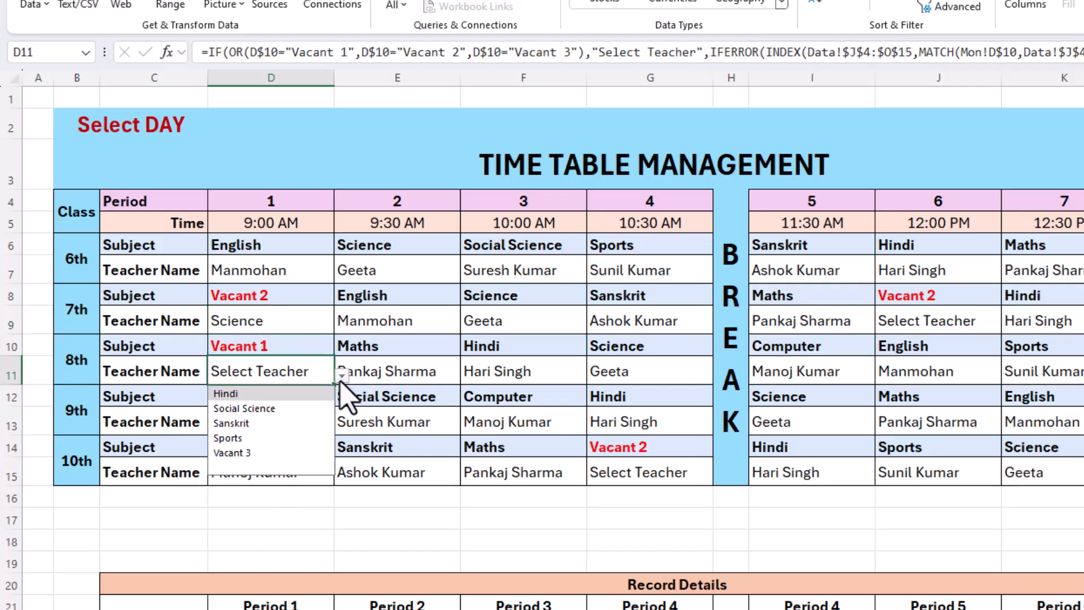
pyautogui.click(291, 424)
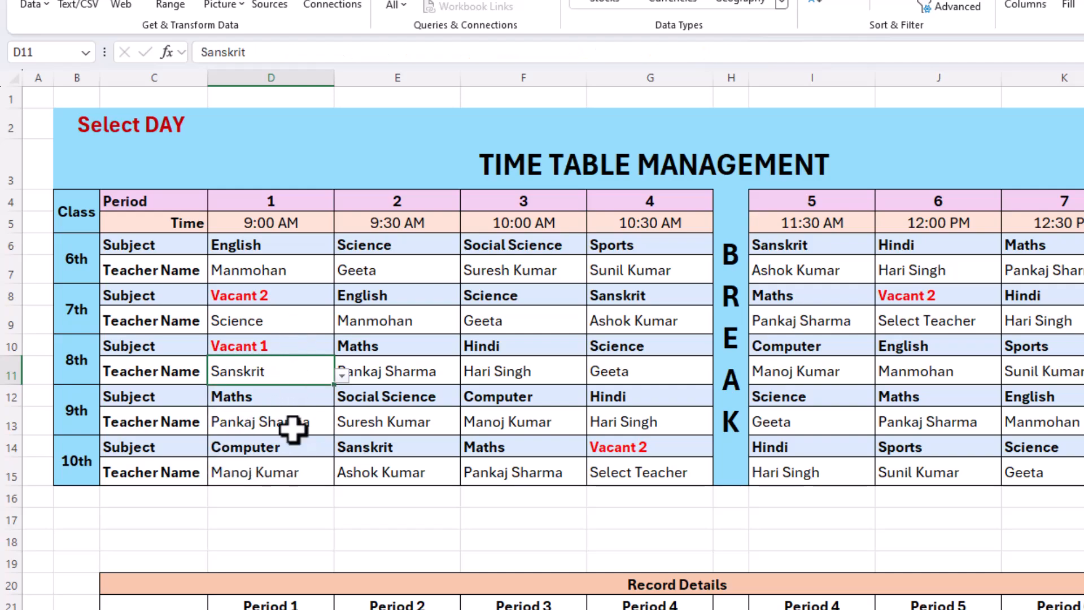
pyautogui.click(297, 348)
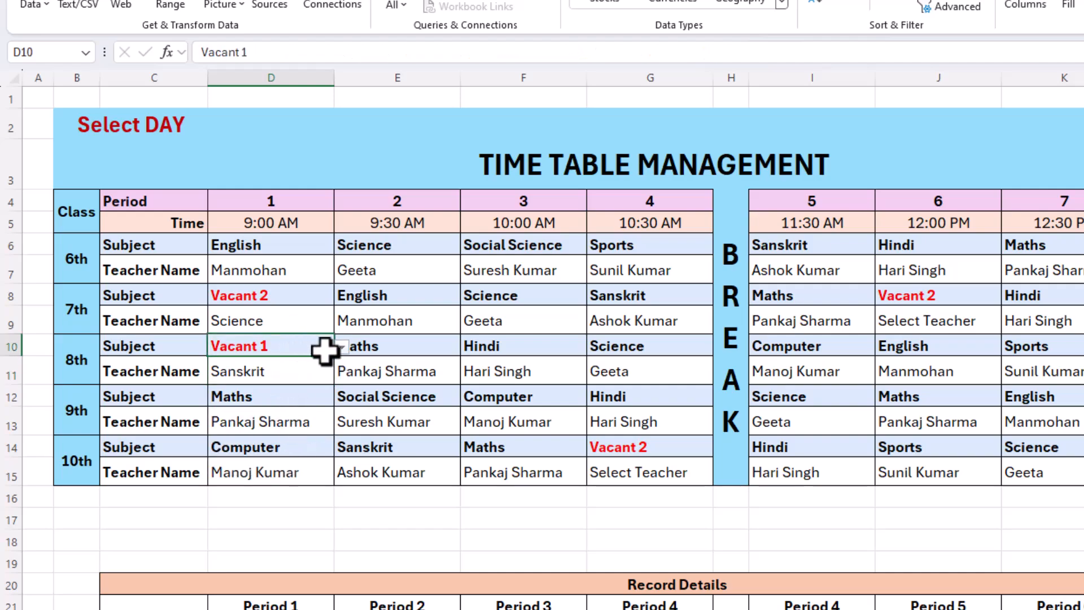
pyautogui.click(341, 349)
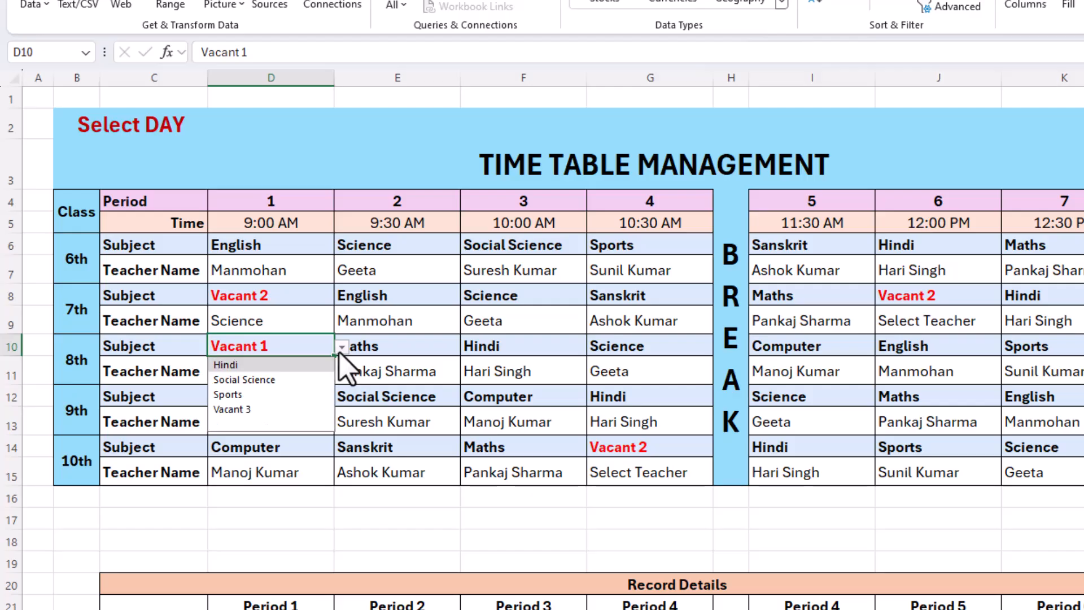
pyautogui.click(309, 378)
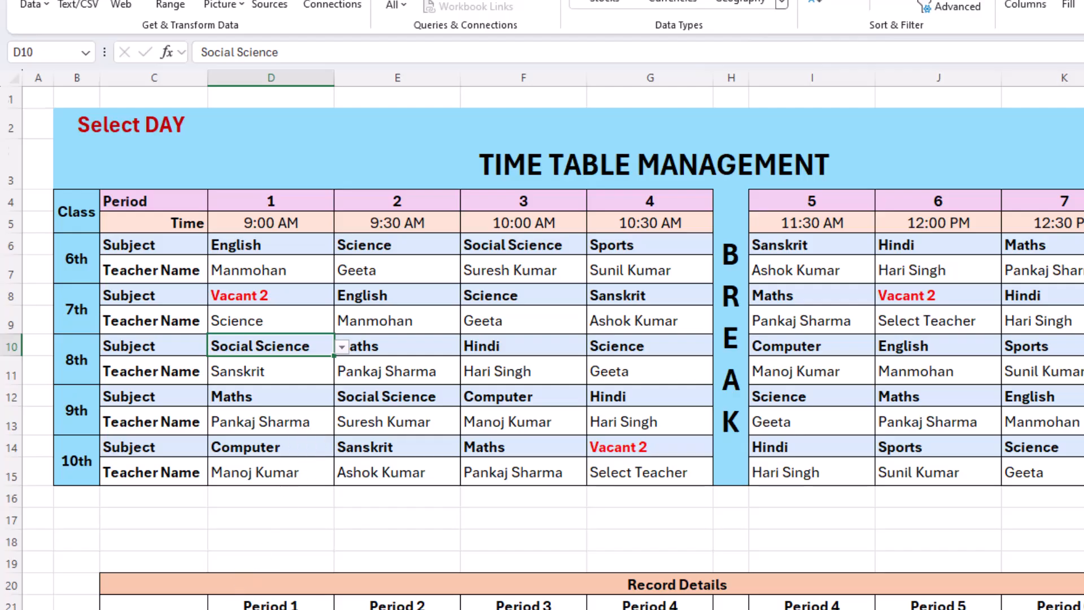
# Step: Examine the Period 1 columns of both Record Details tables and check the dropdown of teacher cell D7
pyautogui.scroll(-6, 243, 542)
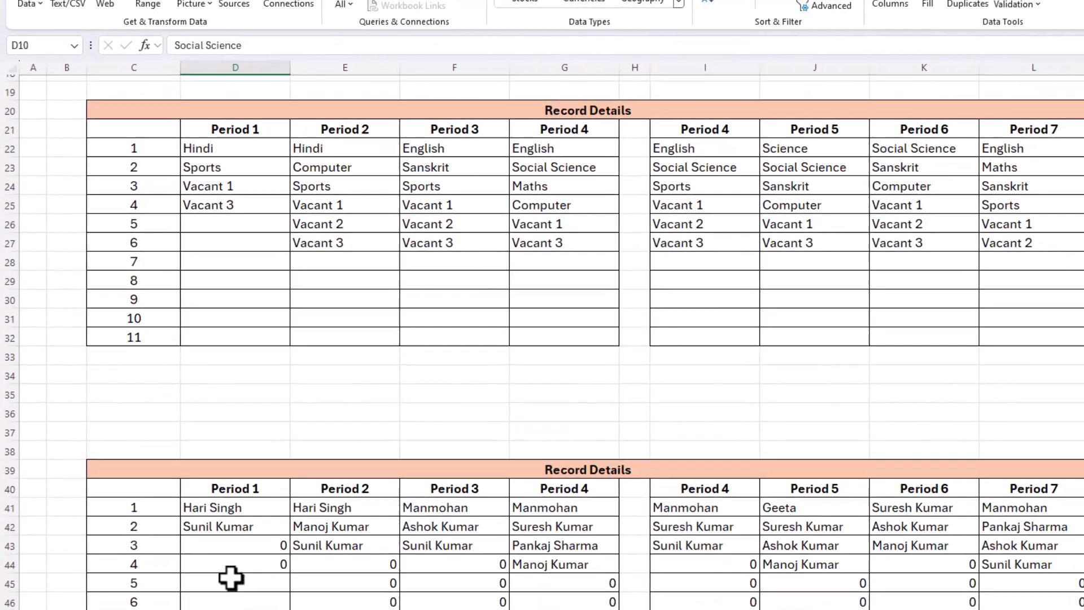
pyautogui.scroll(6, 215, 538)
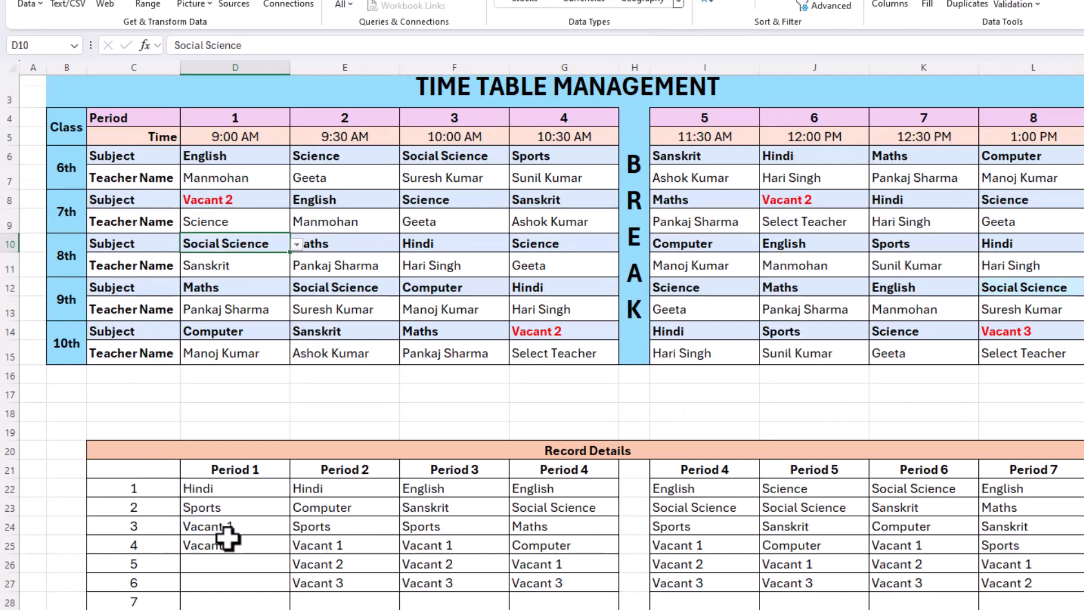
pyautogui.click(280, 236)
pyautogui.click(294, 238)
pyautogui.click(294, 239)
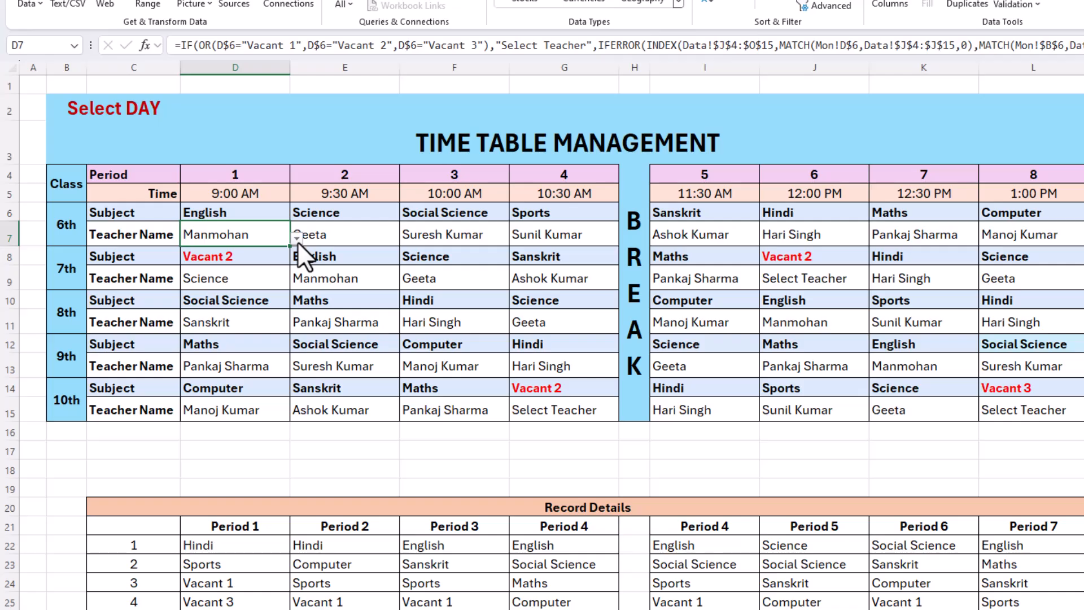
# Step: Choose Sports in class 7th's Period 1 teacher cell D9 and check the Period 1 column of the Record Details tables
pyautogui.click(260, 274)
pyautogui.click(297, 281)
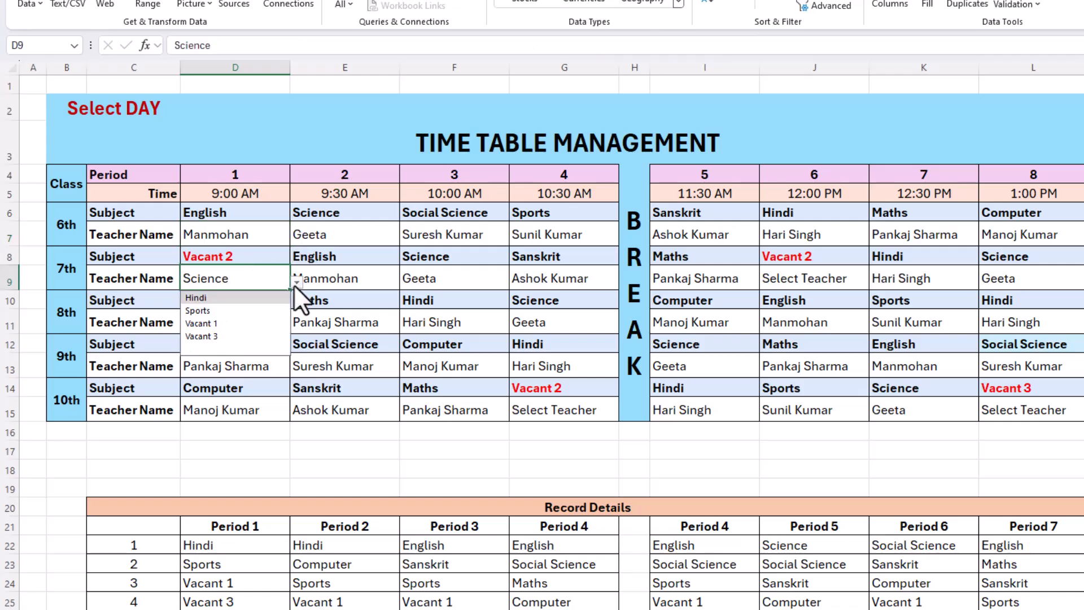
pyautogui.click(237, 311)
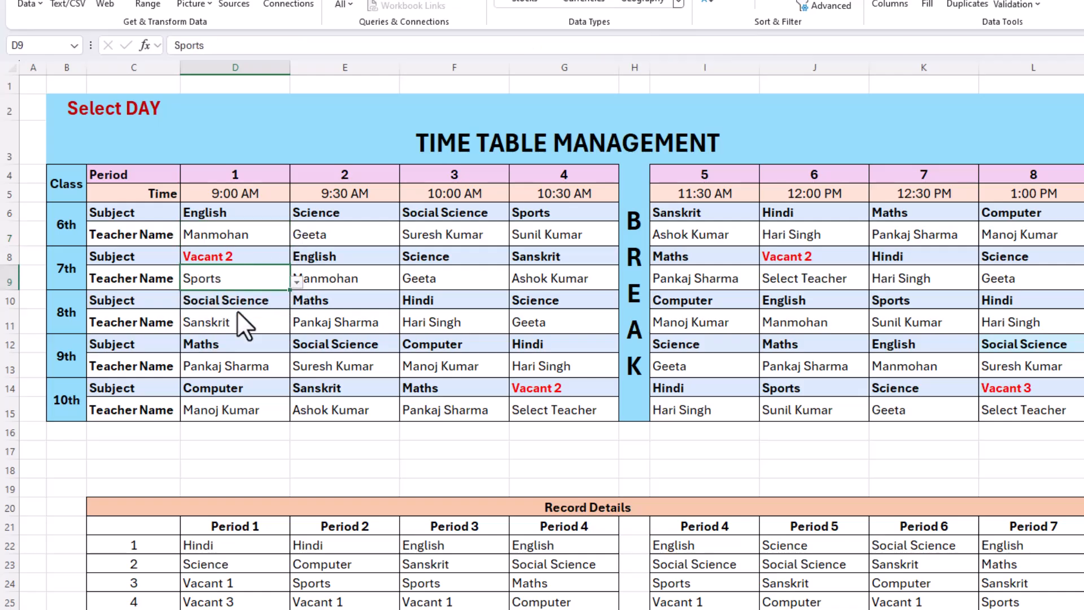
pyautogui.scroll(-5, 278, 370)
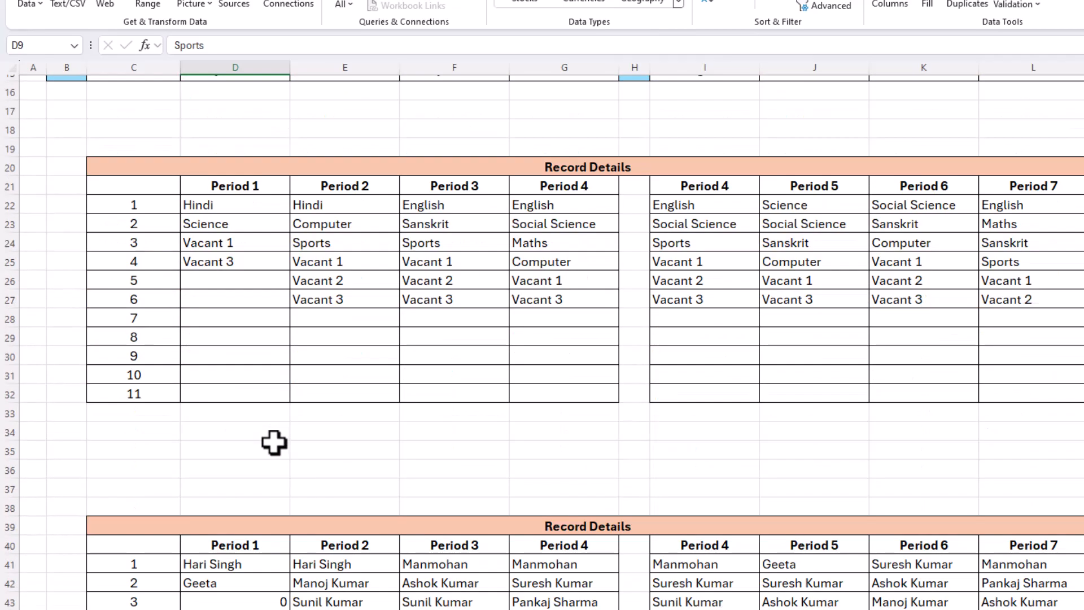
pyautogui.scroll(5, 242, 260)
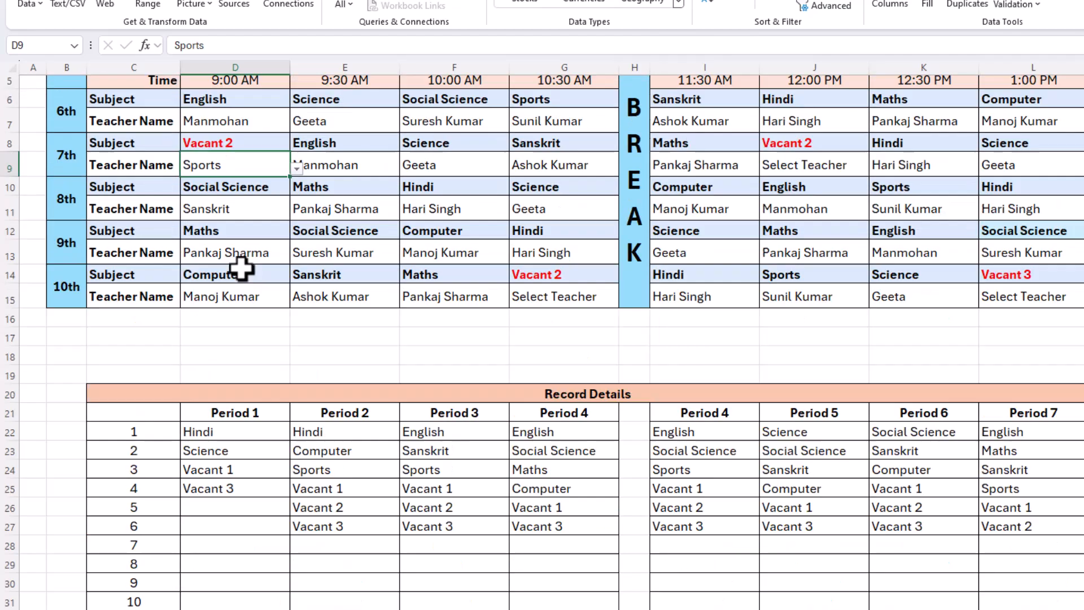
# Step: Set the list validation source of the Period 1 teacher cells D7, D9, D11, D13 and D15 to =$D$41:$D$46
pyautogui.click(242, 178)
pyautogui.keyDown('ctrl'); pyautogui.click(235, 224); pyautogui.keyUp('ctrl')
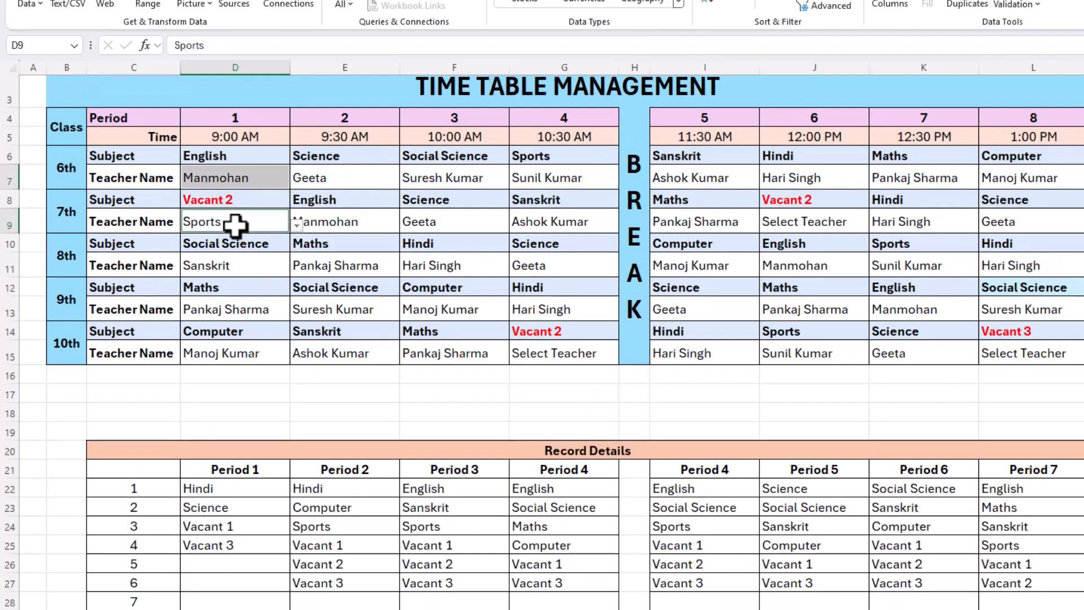
pyautogui.keyDown('ctrl'); pyautogui.click(230, 264); pyautogui.keyUp('ctrl')
pyautogui.keyDown('ctrl'); pyautogui.click(230, 308); pyautogui.keyUp('ctrl')
pyautogui.keyDown('ctrl'); pyautogui.click(226, 351); pyautogui.keyUp('ctrl')
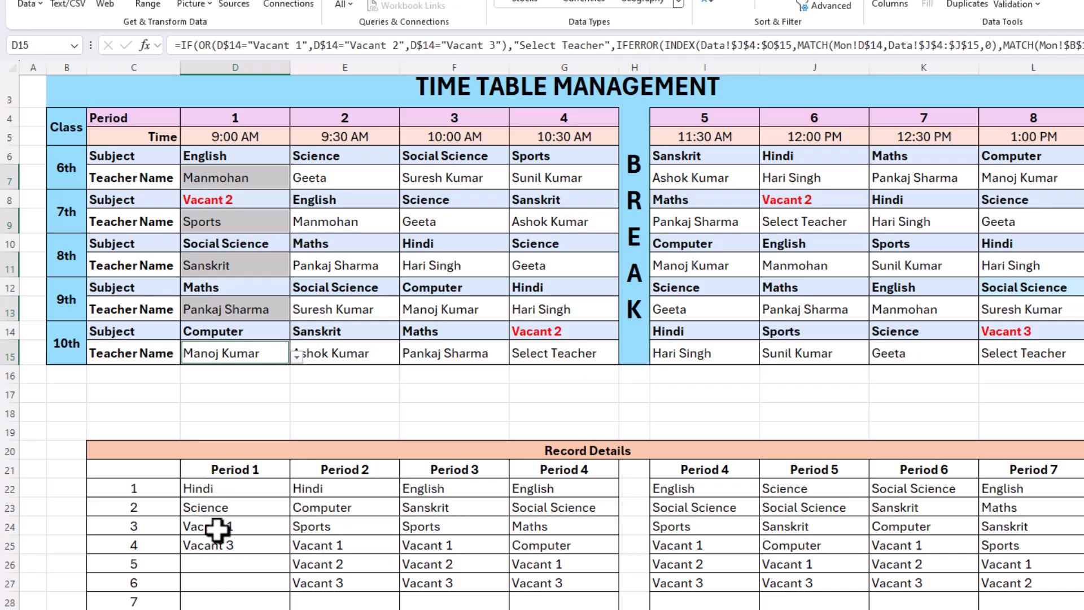
pyautogui.click(1006, 4)
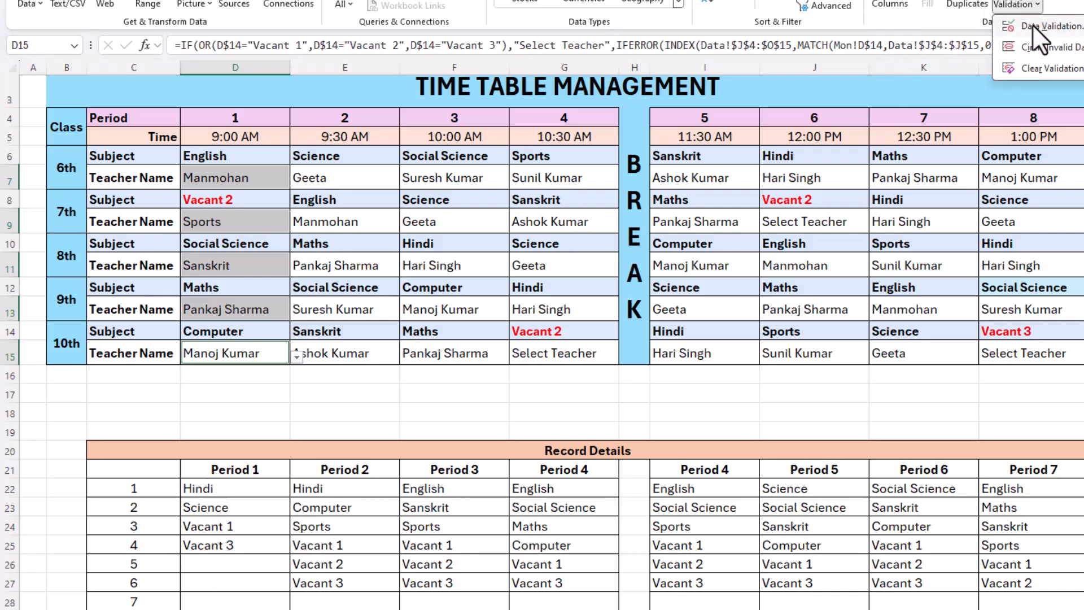
pyautogui.click(1033, 25)
pyautogui.click(718, 212)
pyautogui.press('BackSpace')
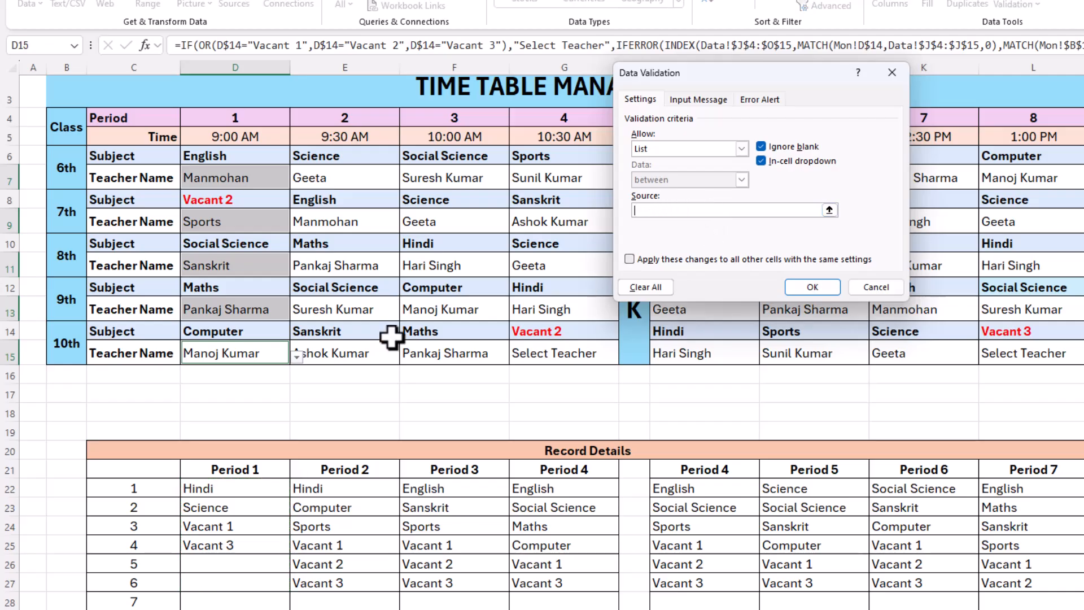
pyautogui.scroll(-8, 179, 438)
pyautogui.moveTo(247, 337); pyautogui.dragTo(238, 432)
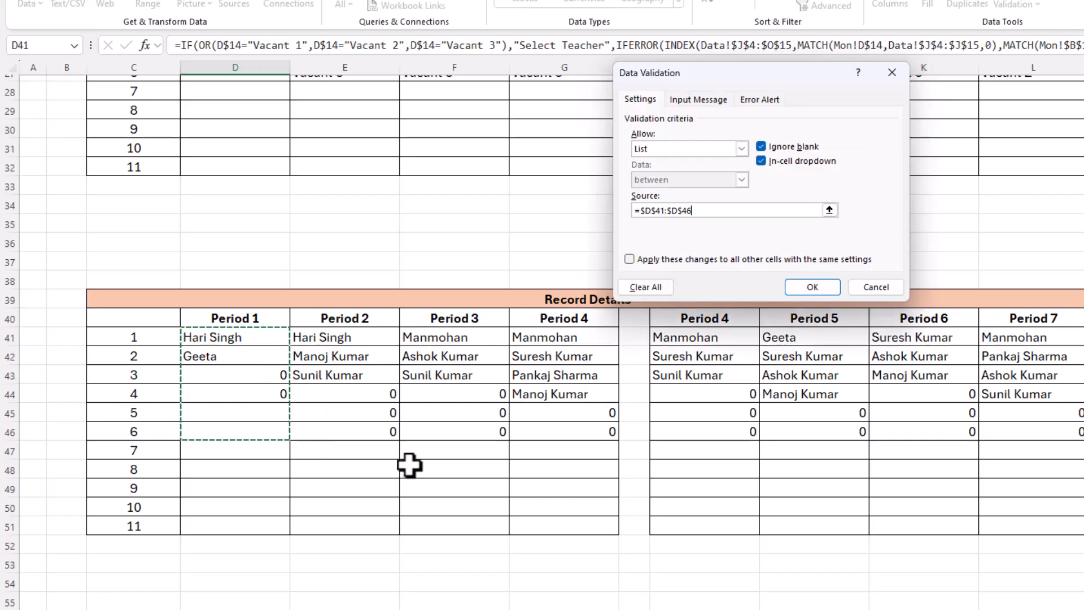
pyautogui.click(813, 287)
# Step: Test the teacher dropdown in class 7th's Period 1 cell D9 by choosing the Science teacher and then the Hindi teacher
pyautogui.scroll(2, 463, 324)
pyautogui.scroll(8, 464, 324)
pyautogui.click(251, 238)
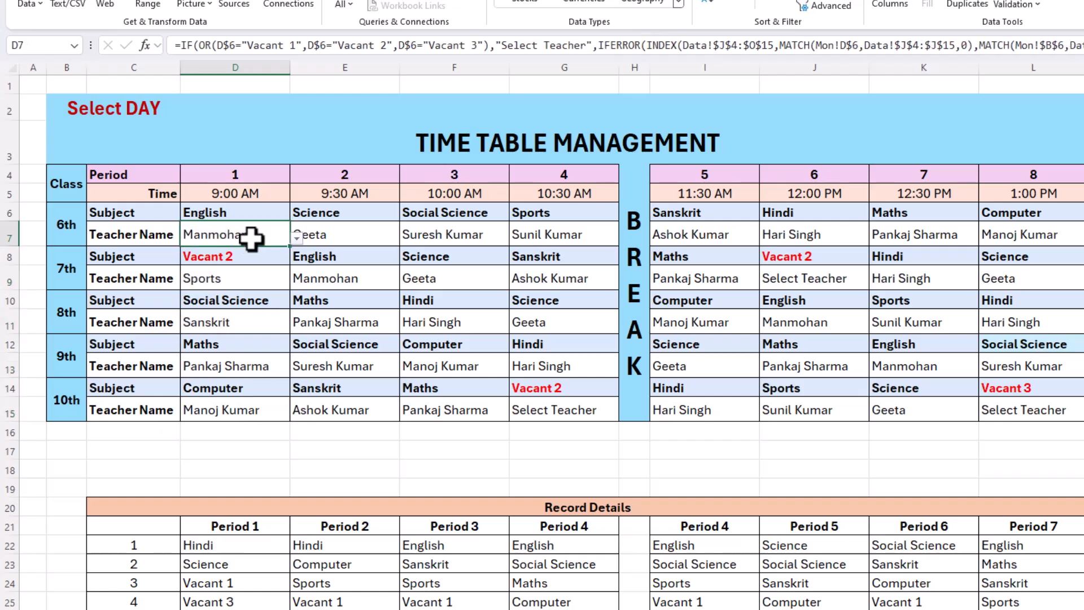
pyautogui.click(257, 277)
pyautogui.click(296, 282)
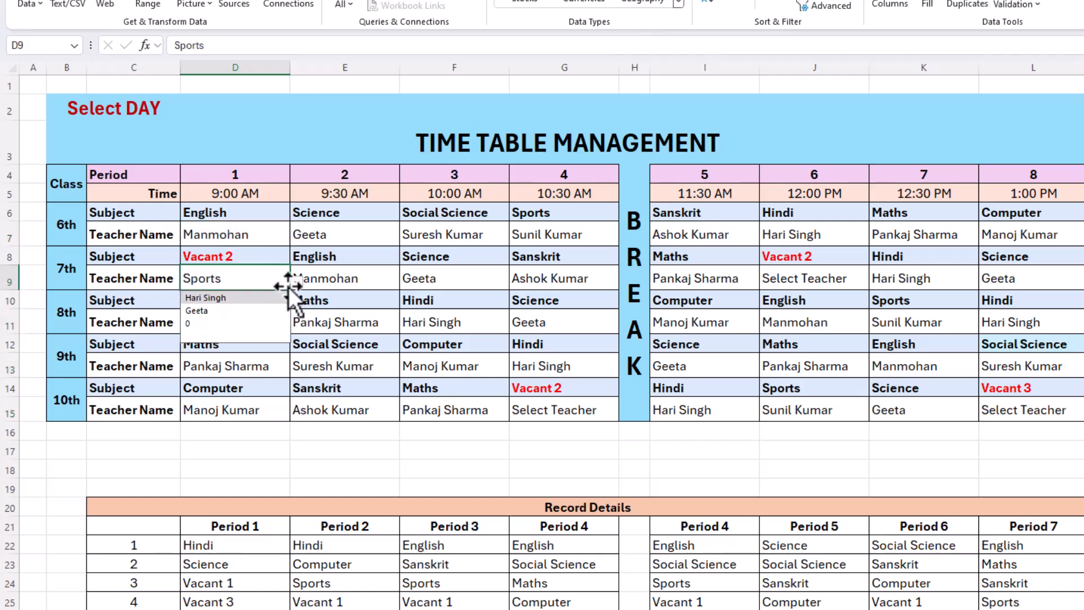
pyautogui.click(234, 311)
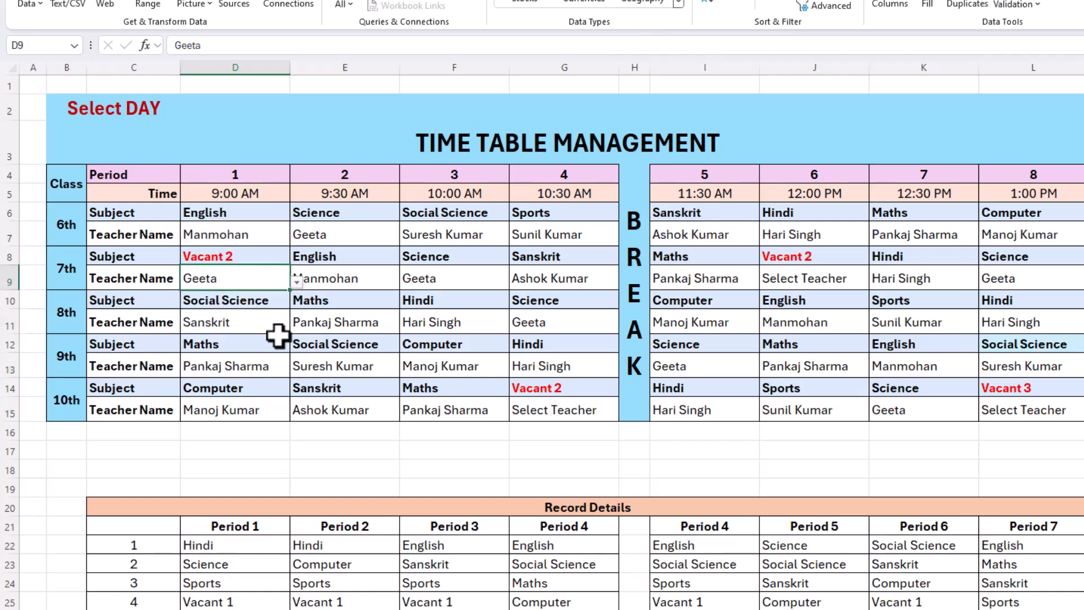
pyautogui.click(296, 281)
pyautogui.click(259, 297)
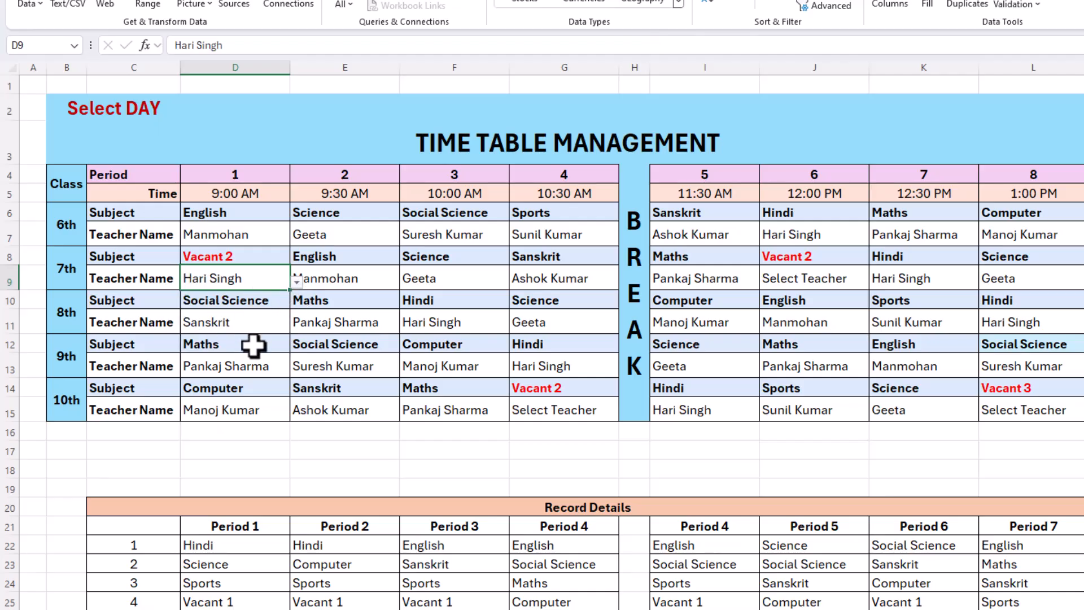
# Step: Check the dropdown options of class 8th's Period 1 teacher cell D11 and subject cell D10
pyautogui.click(278, 327)
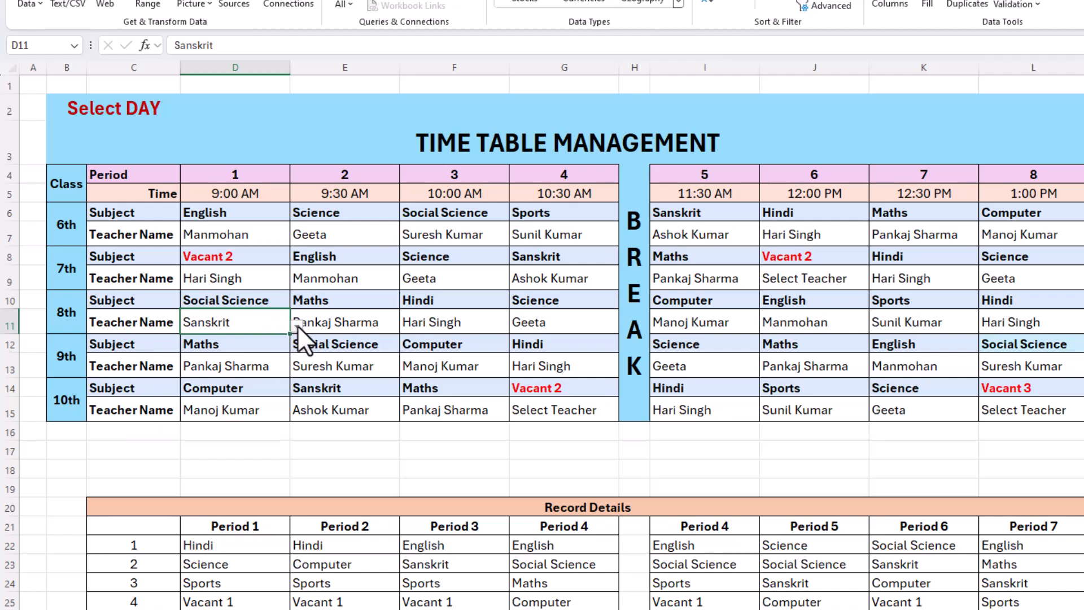
pyautogui.click(296, 326)
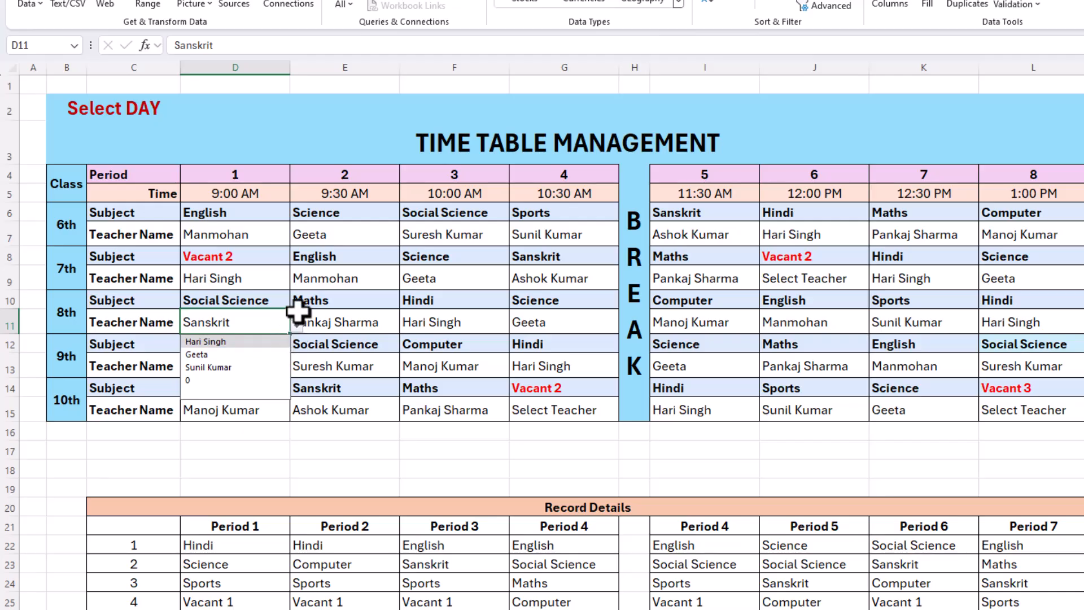
pyautogui.click(274, 304)
pyautogui.click(295, 304)
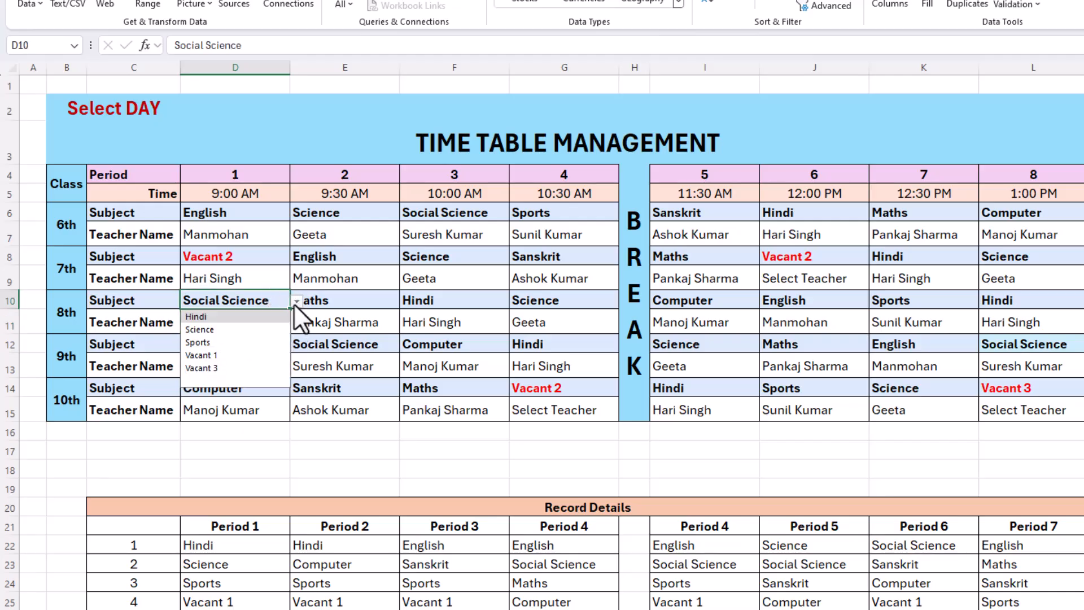
pyautogui.click(249, 322)
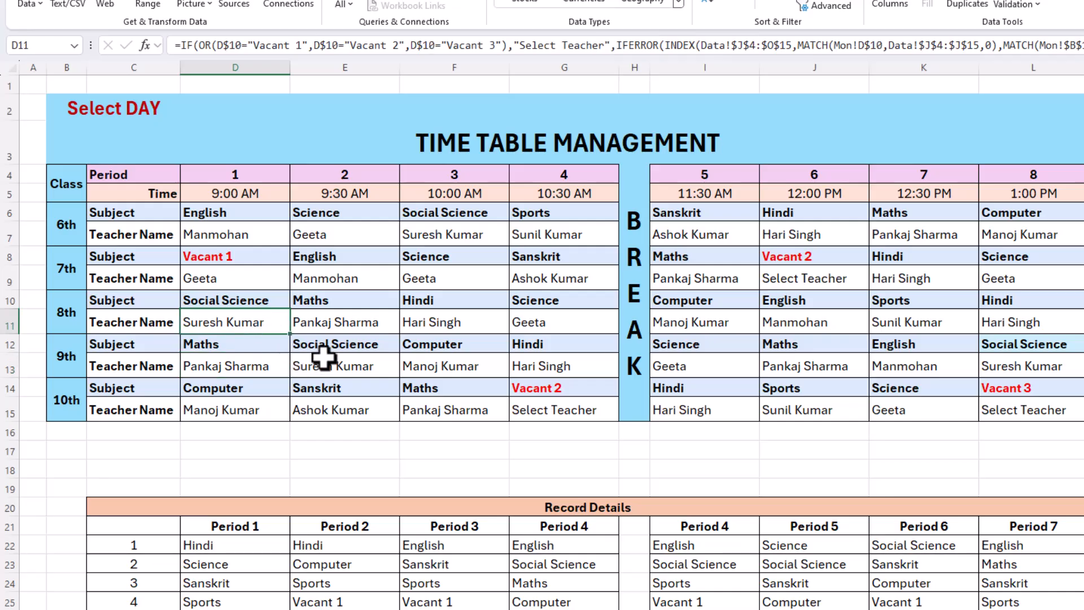
pyautogui.click(243, 277)
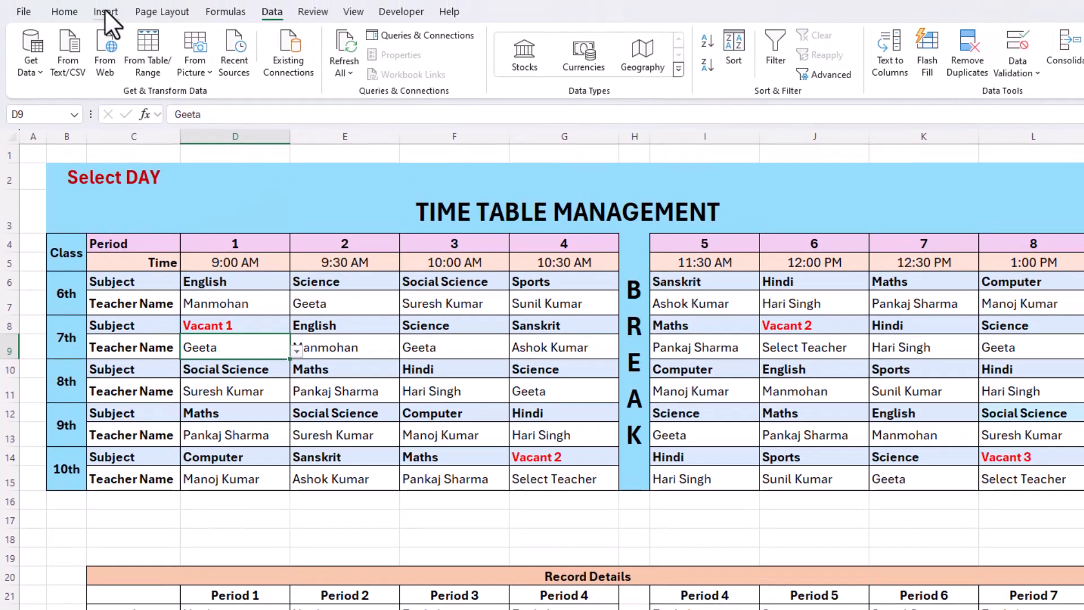
# Step: Draw a rectangle shape beside the Select DAY label in row 2 and give it the text Monday
pyautogui.click(108, 12)
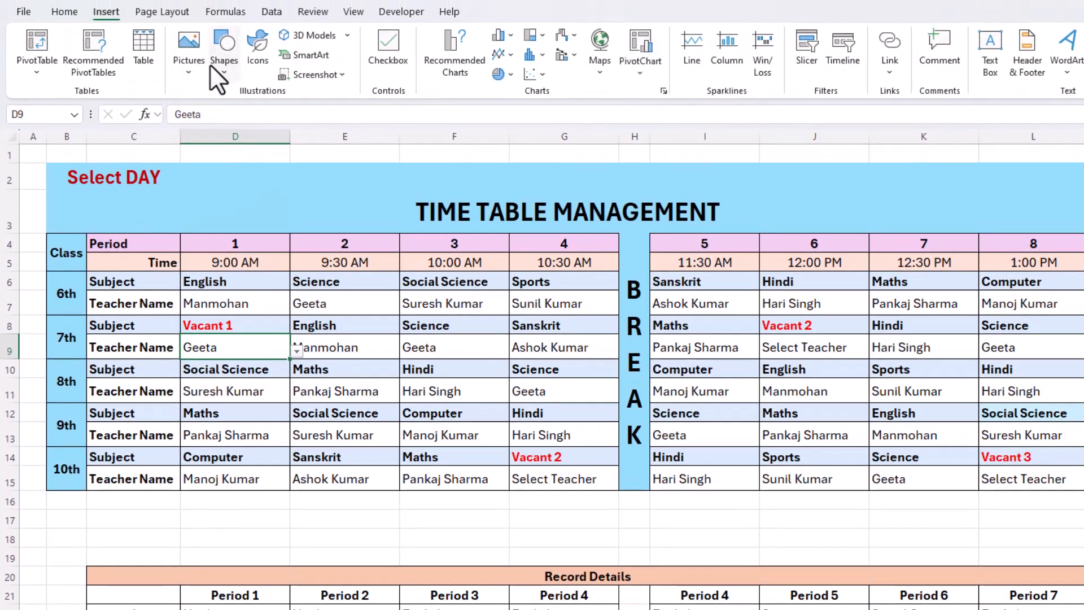
pyautogui.click(225, 67)
pyautogui.click(262, 114)
pyautogui.moveTo(179, 166)
pyautogui.mouseDown()
pyautogui.moveTo(223, 185)
pyautogui.moveTo(315, 191)
pyautogui.mouseUp()
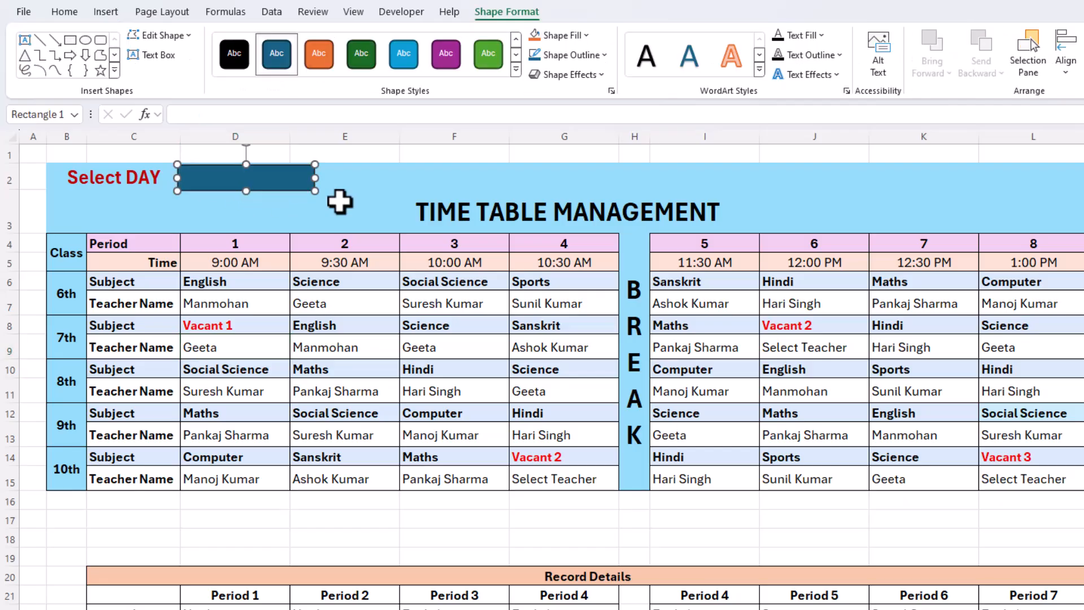
pyautogui.rightClick(272, 181)
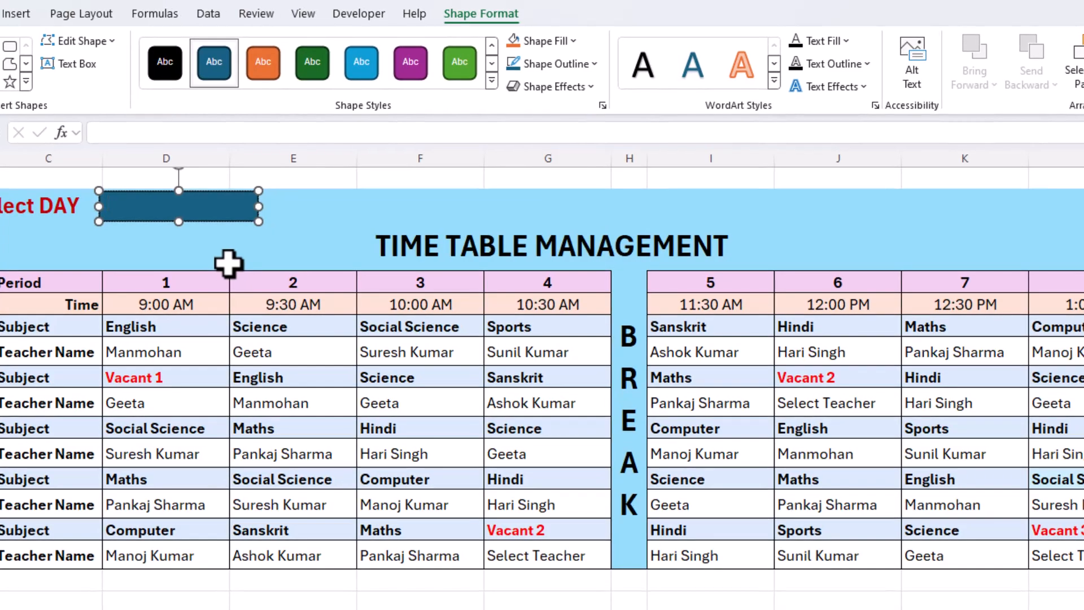
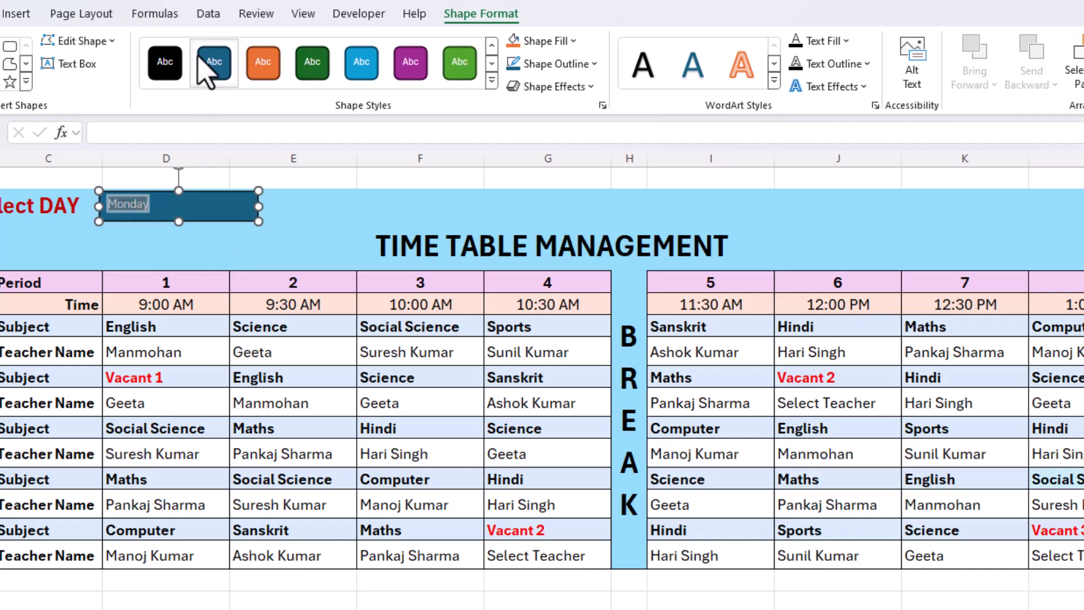
# Step: Center the Monday text horizontally and vertically in its rectangle and make it bold at size 18
pyautogui.click(0, 12)
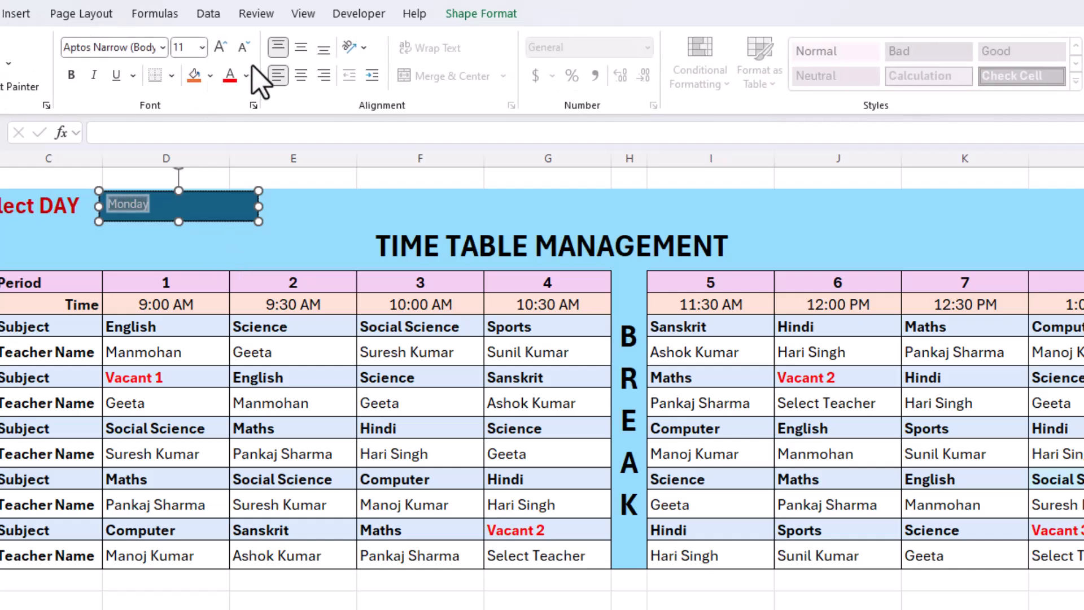
pyautogui.click(301, 47)
pyautogui.click(301, 75)
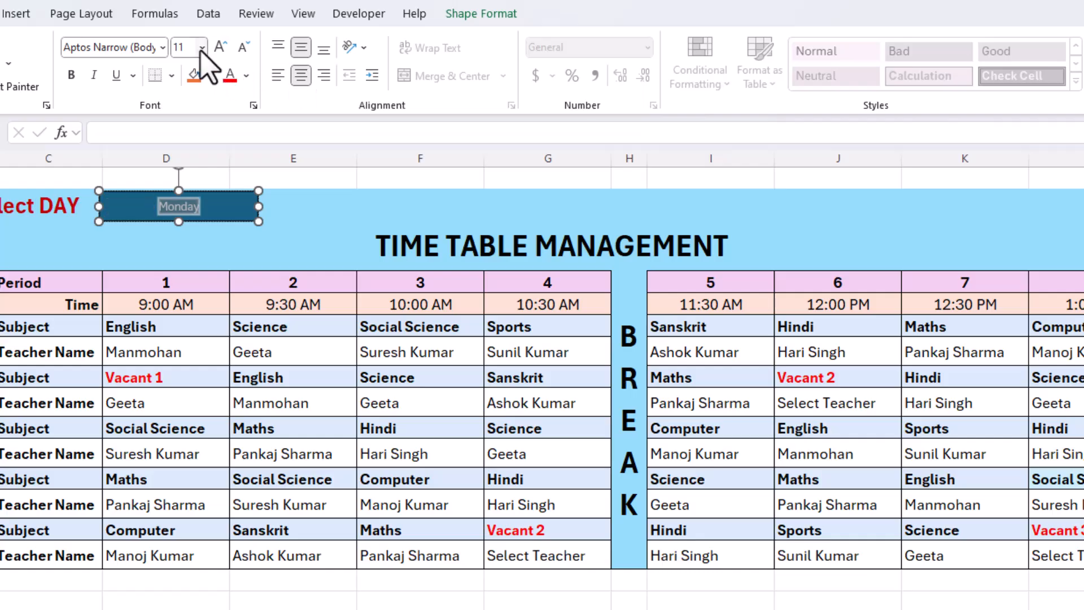
pyautogui.click(202, 47)
pyautogui.click(187, 231)
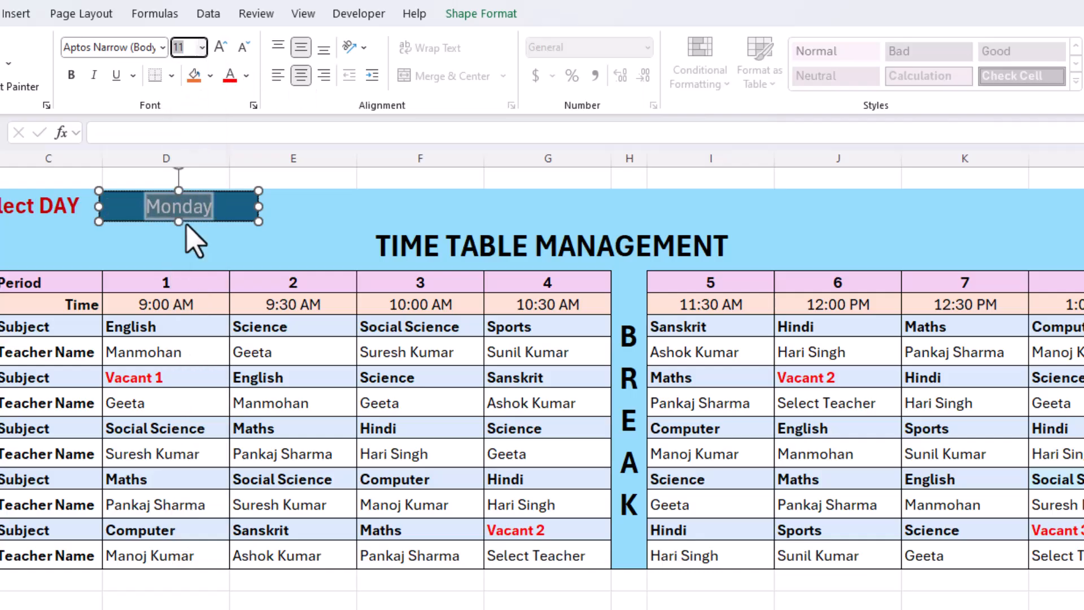
pyautogui.click(71, 75)
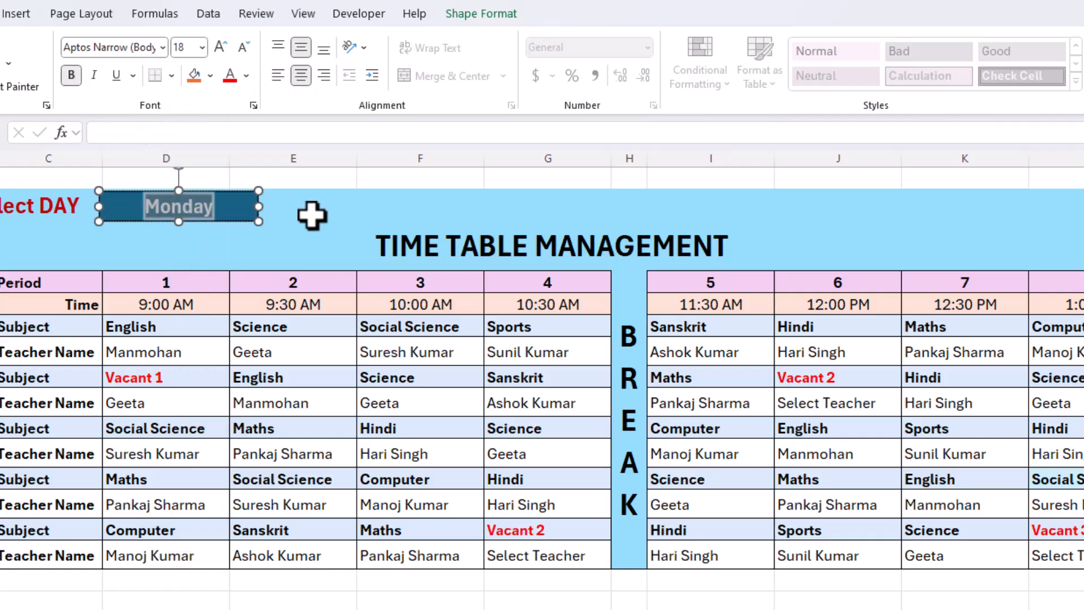
pyautogui.click(243, 198)
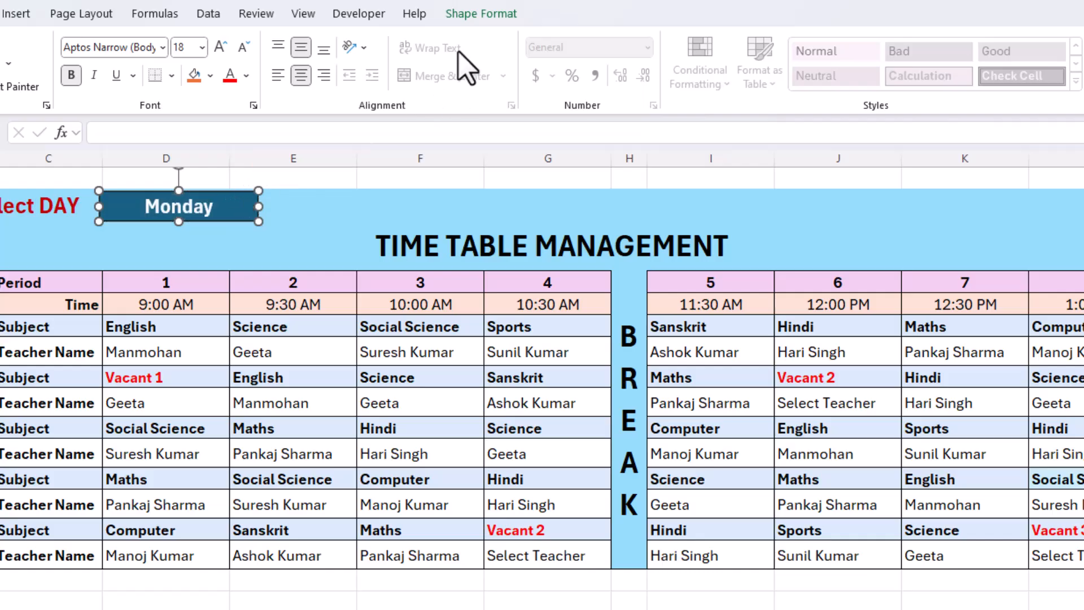
# Step: Fill the Monday rectangle with a medium pink-purple theme color and apply the first bevel effect
pyautogui.click(489, 19)
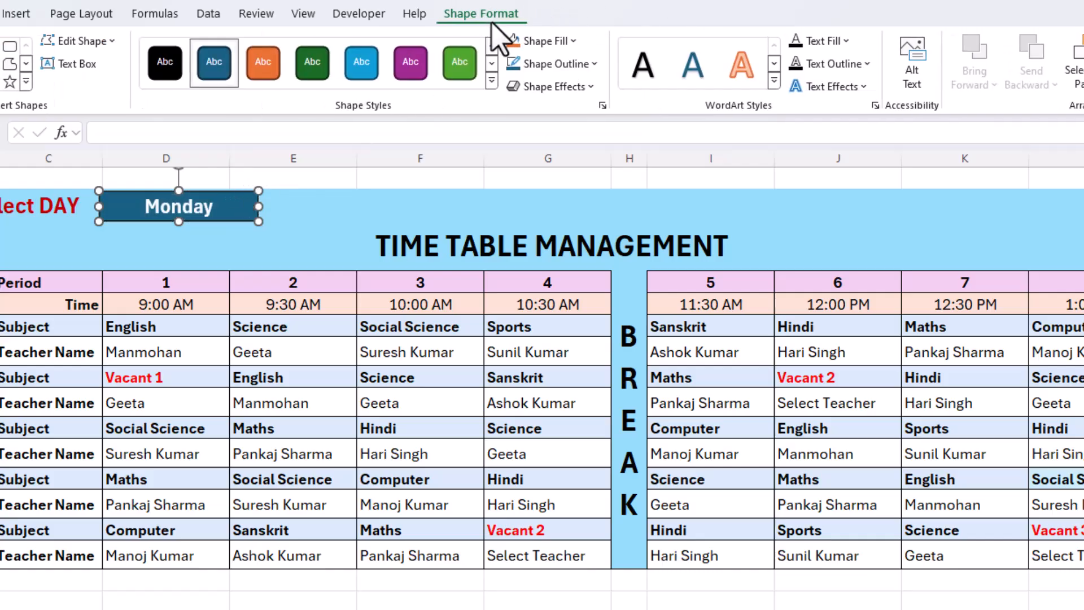
pyautogui.click(573, 41)
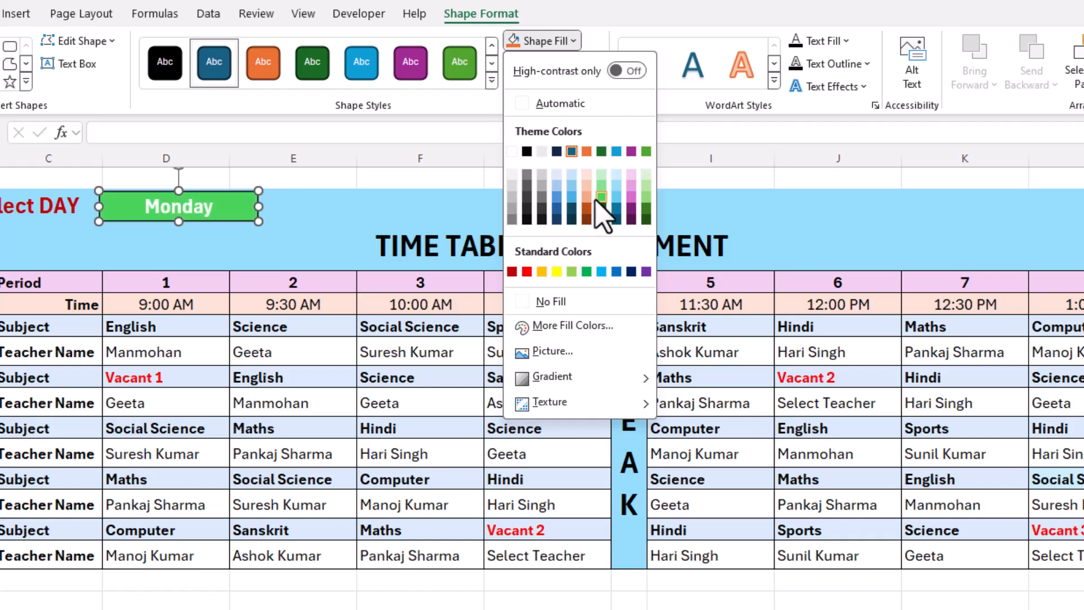
pyautogui.click(632, 198)
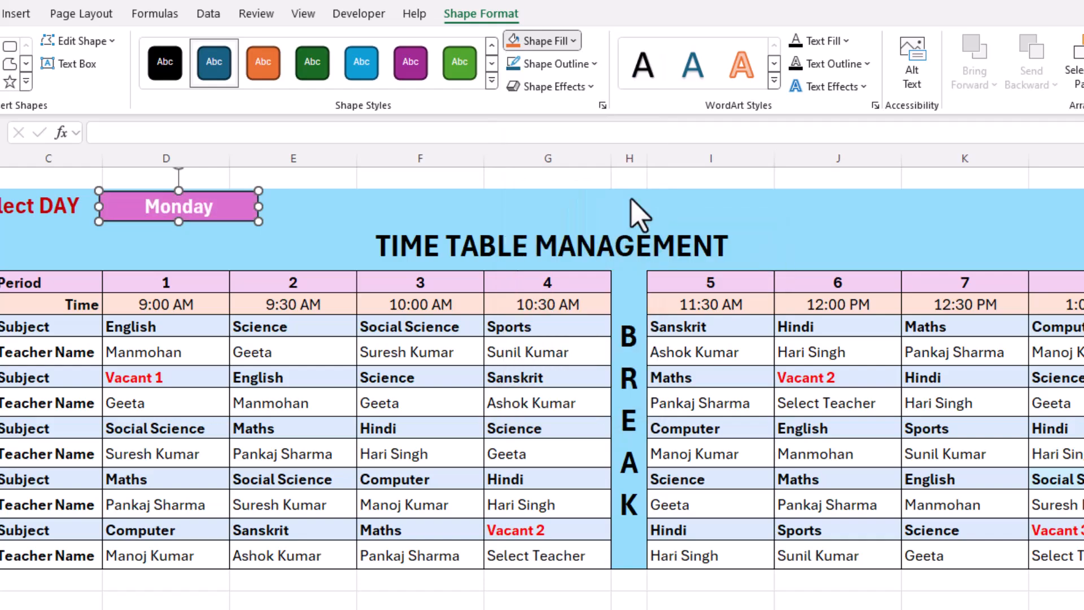
pyautogui.click(576, 91)
pyautogui.moveTo(575, 310)
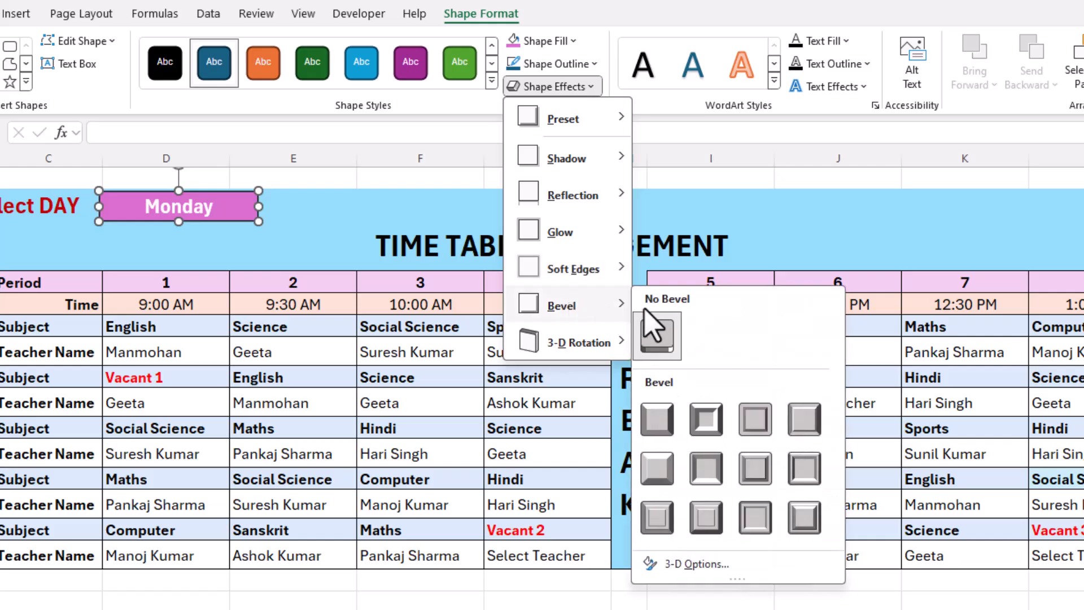
pyautogui.click(660, 421)
pyautogui.click(338, 236)
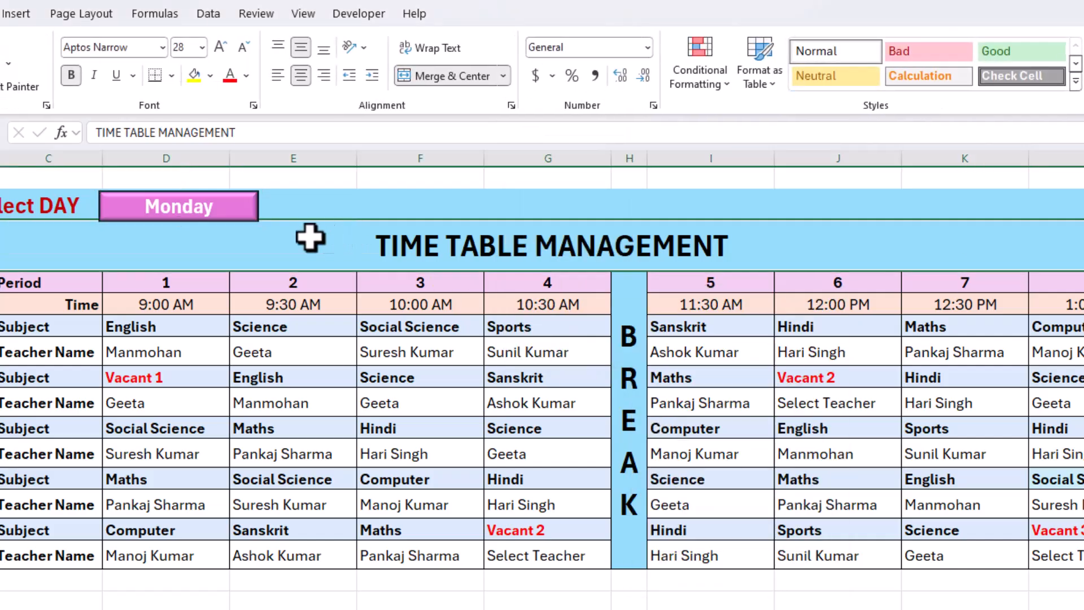
# Step: Duplicate the Monday button into an evenly spaced row of five buttons across row 2
pyautogui.click(237, 205)
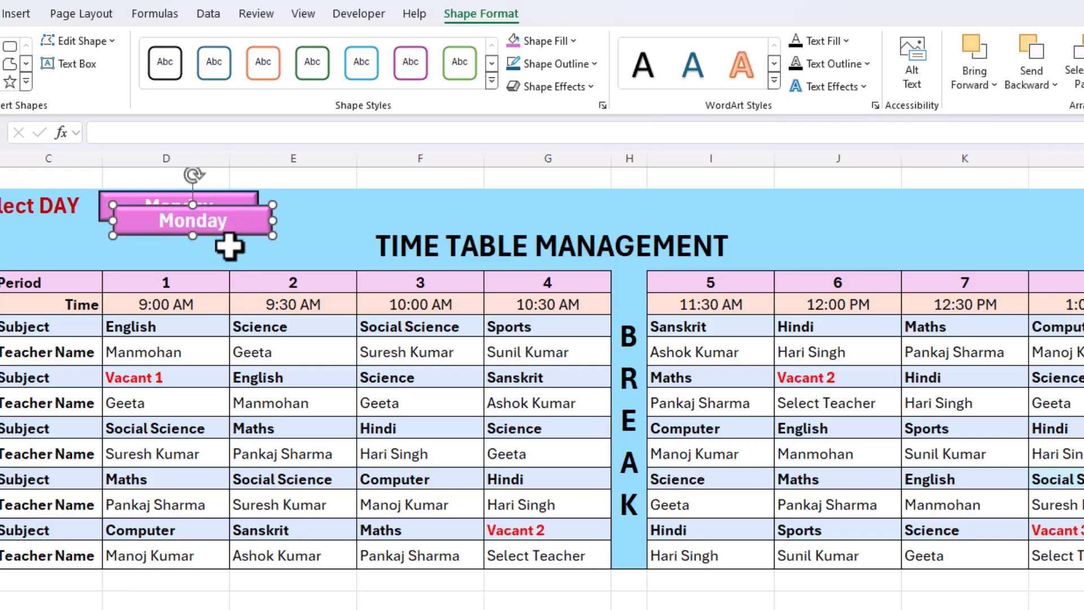
pyautogui.moveTo(233, 218); pyautogui.dragTo(399, 205)
pyautogui.hotkey('ctrl', 'd')
pyautogui.hotkey('ctrl', 'd')
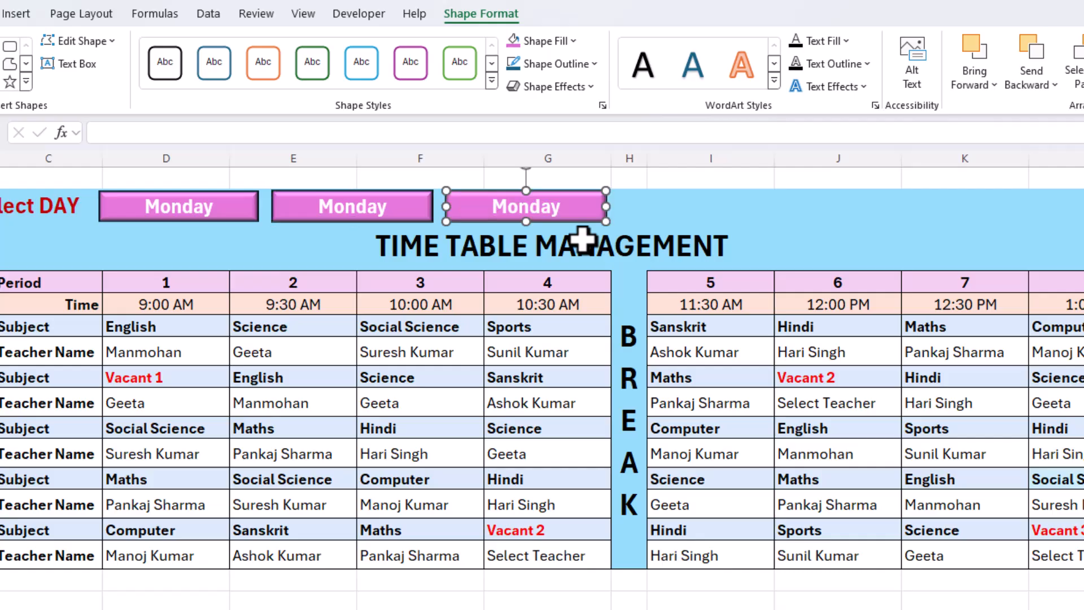
pyautogui.hotkey('ctrl', 'd')
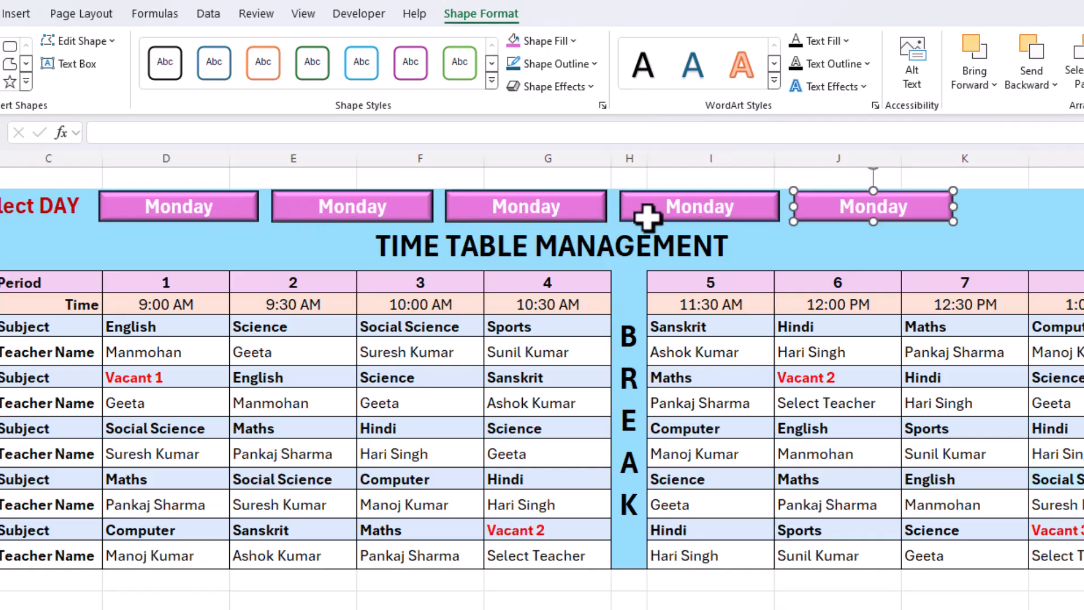
# Step: Duplicate the day button once more to make six, and retitle the second and third buttons Tuesday and Wednesday
pyautogui.hotkey('ctrl', 'd')
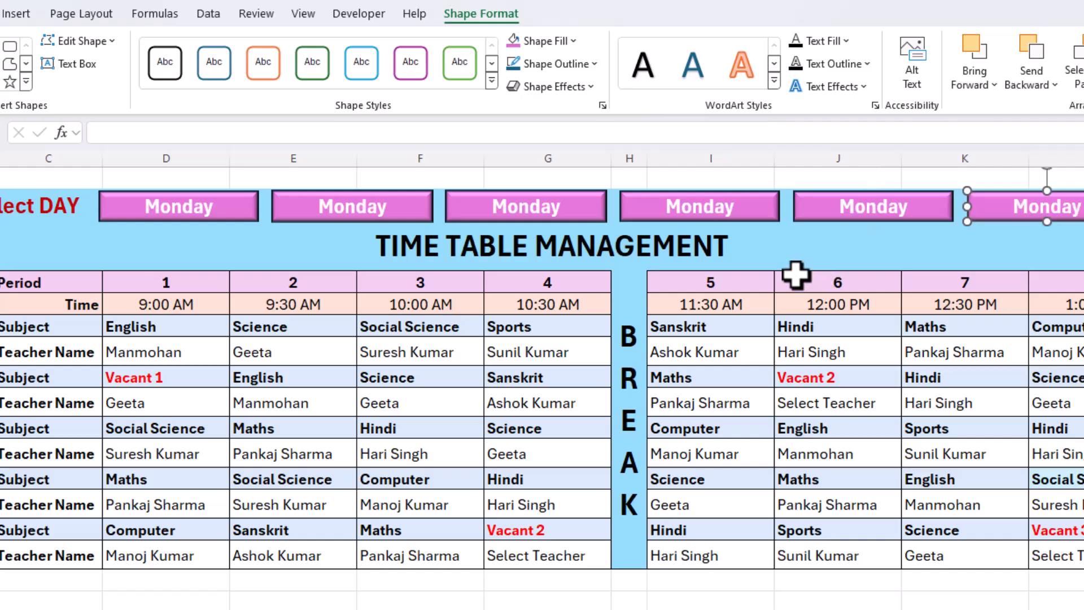
pyautogui.click(400, 210)
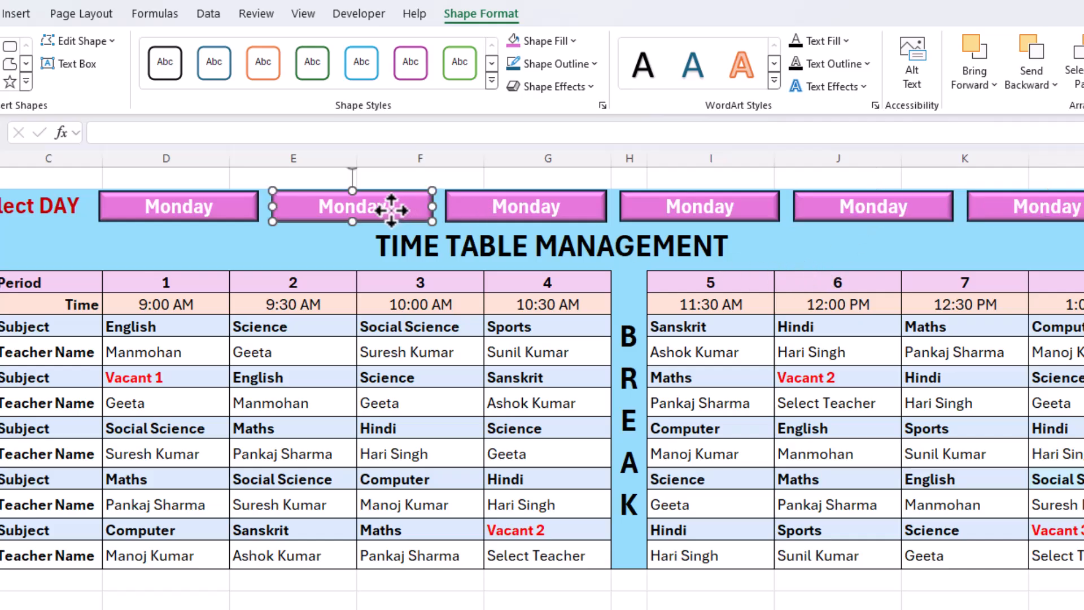
pyautogui.click(388, 209)
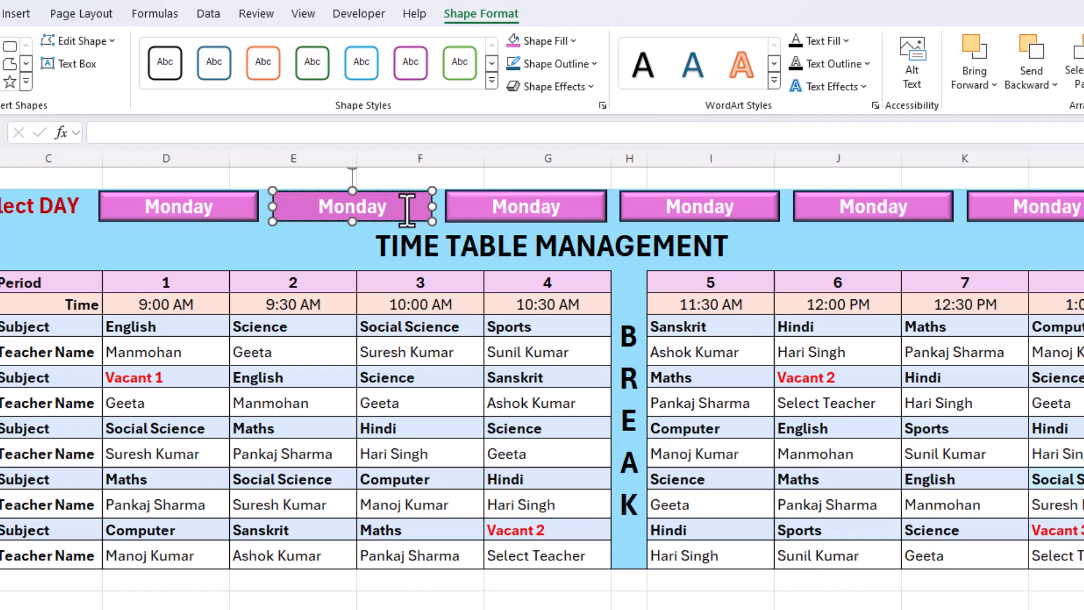
pyautogui.doubleClick(358, 209)
pyautogui.write('Tuesday')
pyautogui.doubleClick(528, 206)
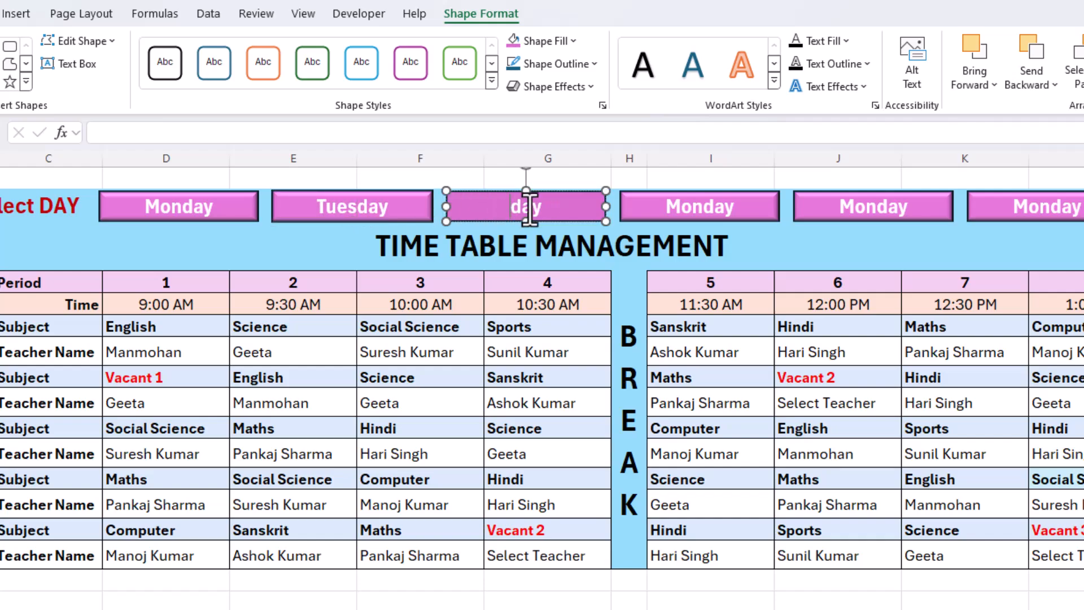
pyautogui.write('Wednesday')
# Step: Retitle the fourth, fifth and sixth day buttons Thursday, Friday and Saturday
pyautogui.click(685, 206)
pyautogui.write('Thurs')
pyautogui.click(884, 210)
pyautogui.press('BackSpace')
pyautogui.press('BackSpace')
pyautogui.press('BackSpace')
pyautogui.write('Fri')
pyautogui.click(1054, 209)
pyautogui.press('BackSpace')
pyautogui.press('BackSpace')
pyautogui.press('BackSpace')
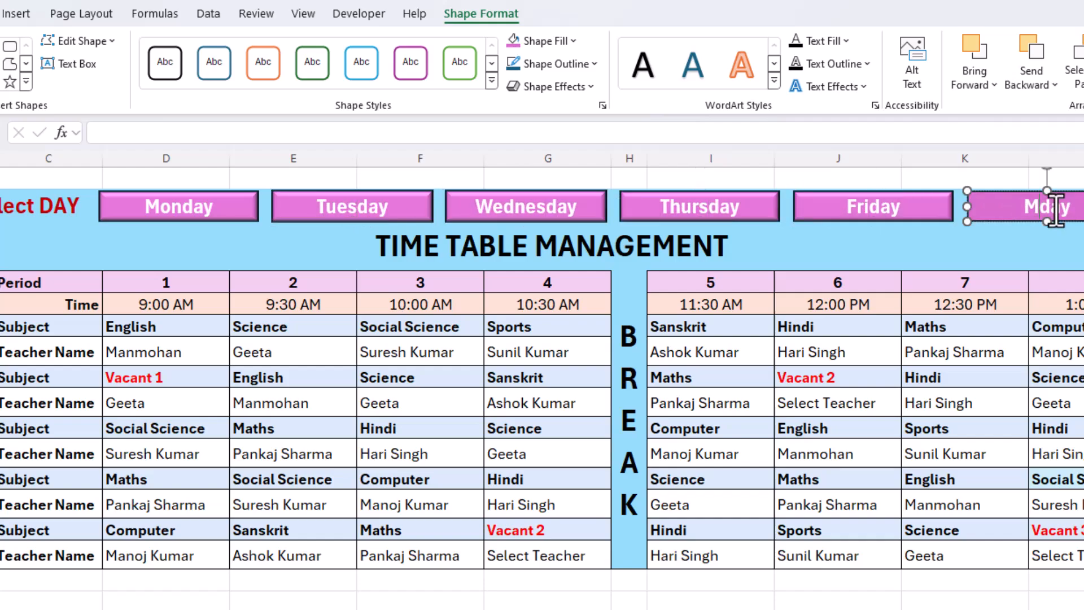
pyautogui.write('Satur')
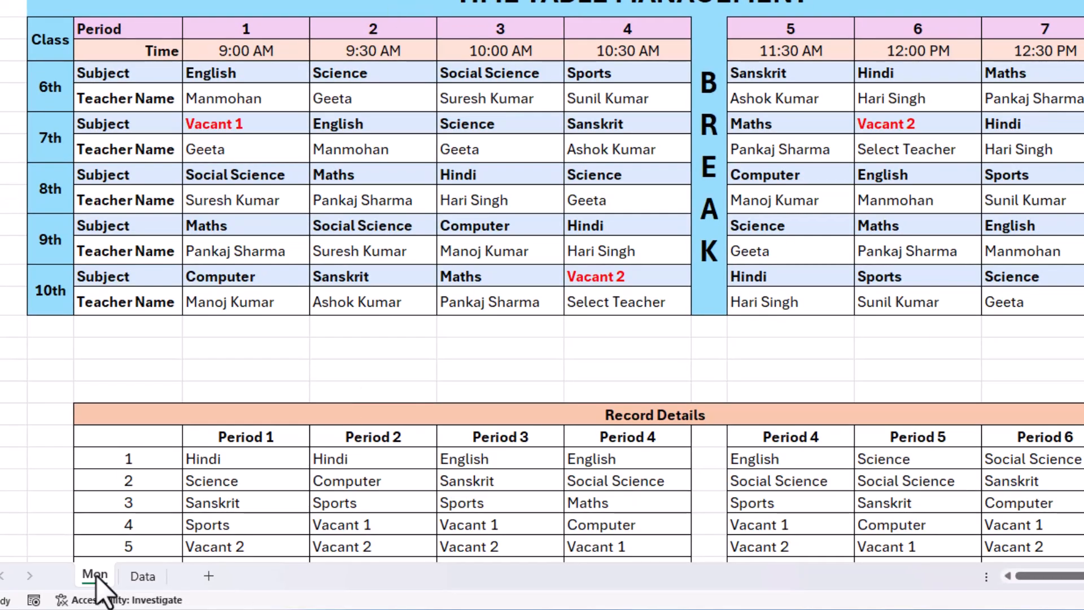
# Step: Create a copy of the Mon sheet at the end of the workbook and rename it Tue
pyautogui.scroll(-4, 509, 271)
pyautogui.scroll(4, 670, 322)
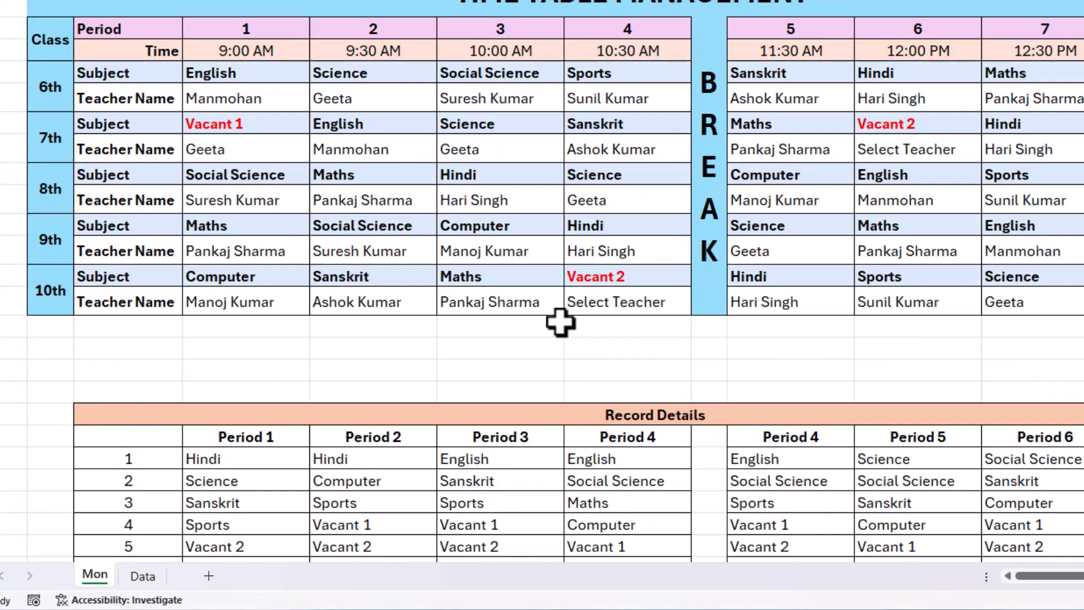
pyautogui.rightClick(96, 575)
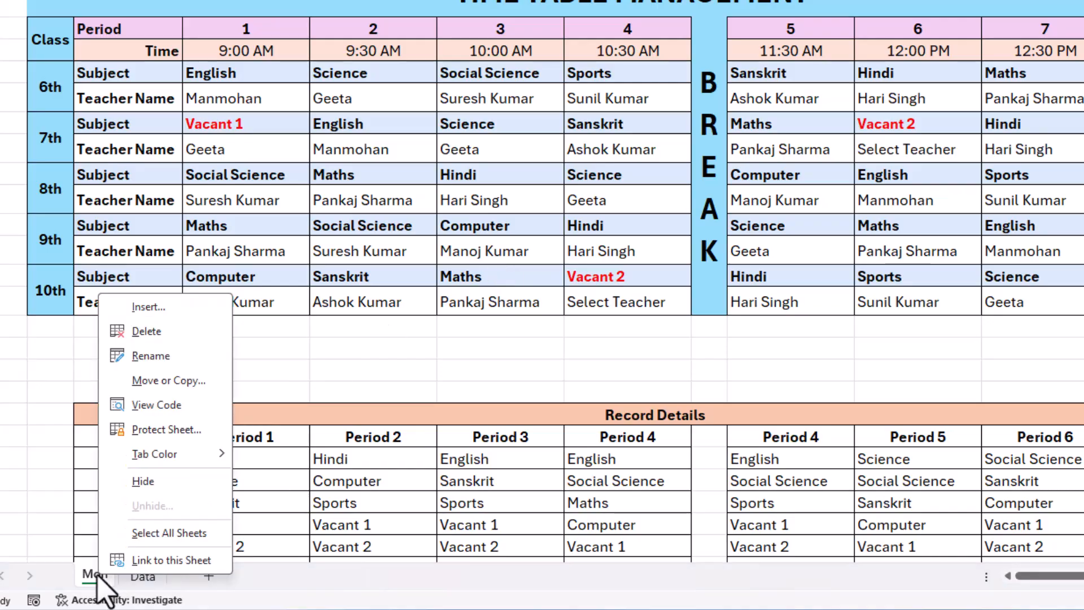
pyautogui.click(167, 382)
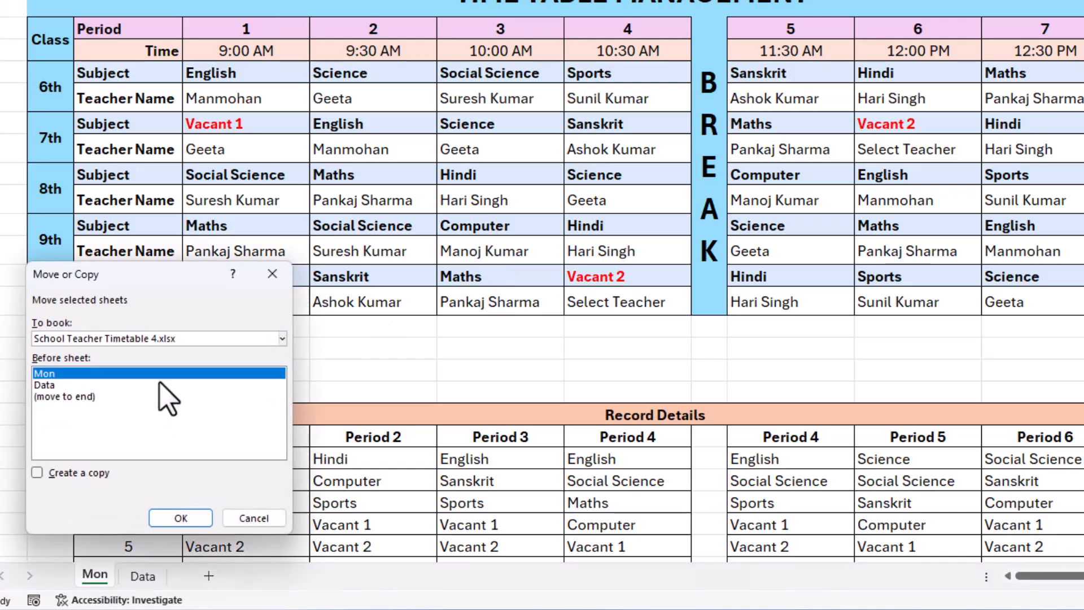
pyautogui.click(37, 473)
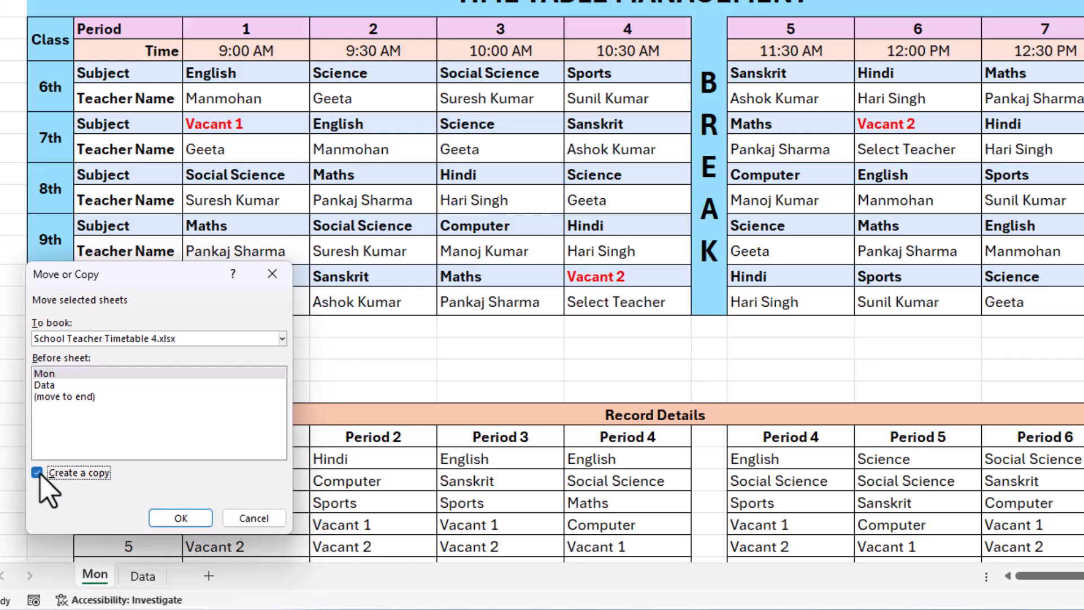
pyautogui.click(77, 398)
pyautogui.click(179, 516)
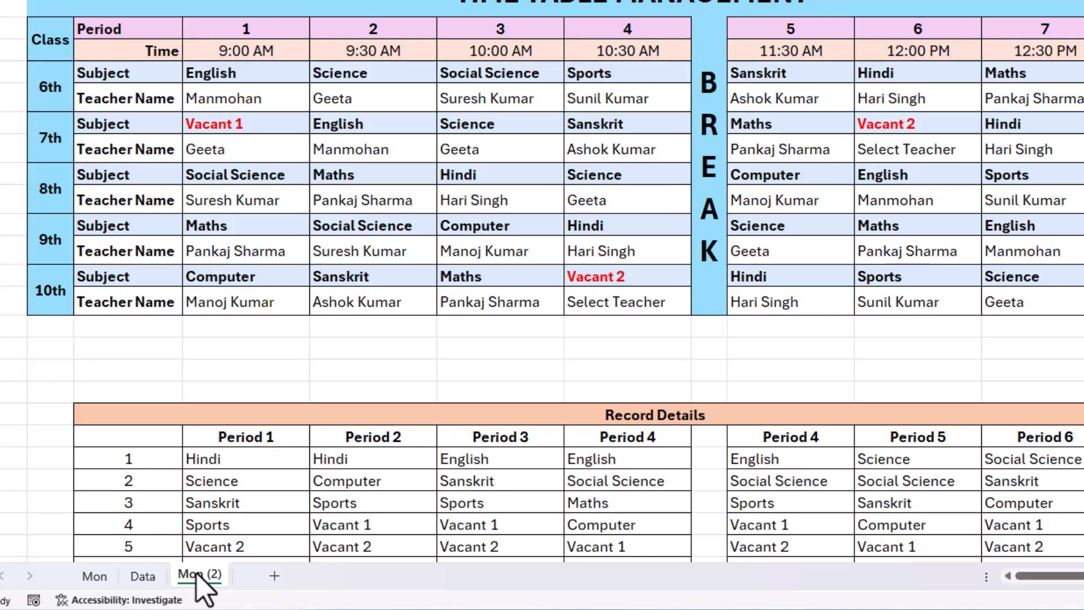
pyautogui.doubleClick(196, 573)
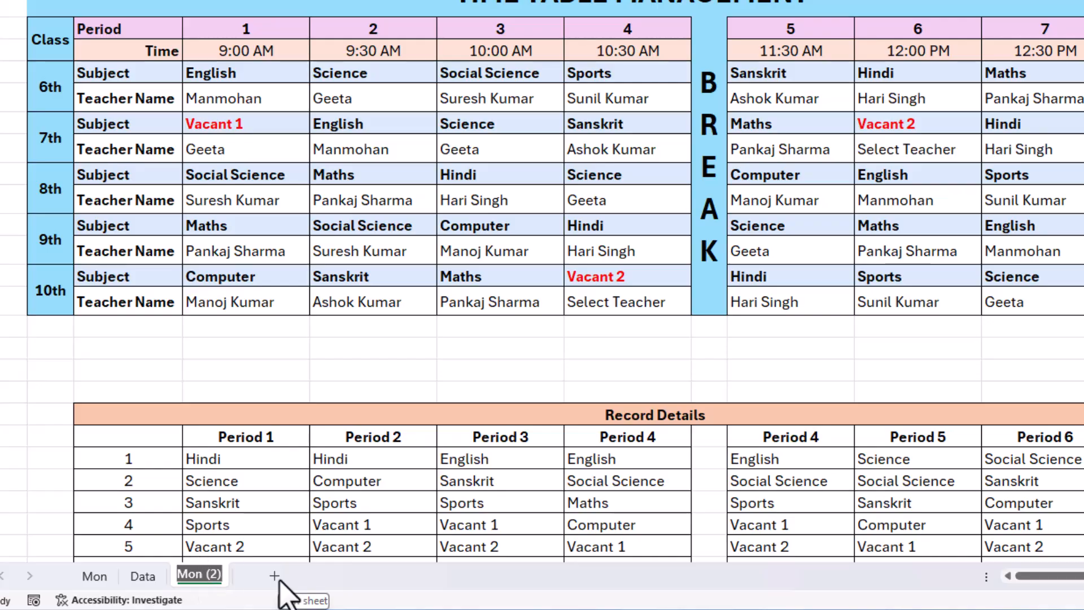
pyautogui.write('Tue')
pyautogui.press('Return')
# Step: Move the Mon sheet between Data and Tue, and create another copy of it at the end of the workbook
pyautogui.click(89, 574)
pyautogui.moveTo(172, 568); pyautogui.dragTo(175, 573)
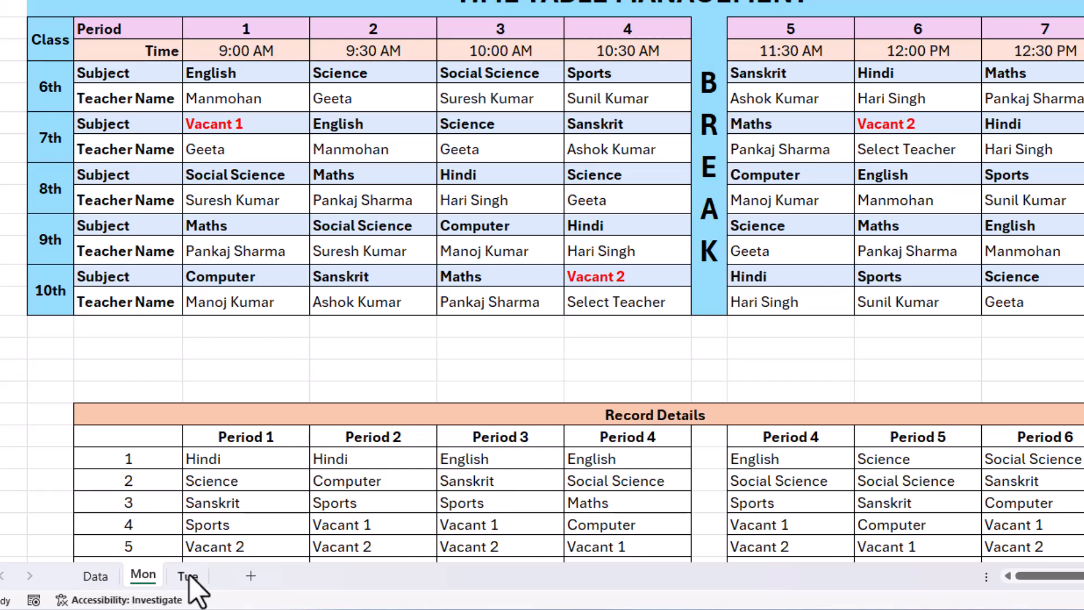
pyautogui.rightClick(151, 581)
pyautogui.click(223, 381)
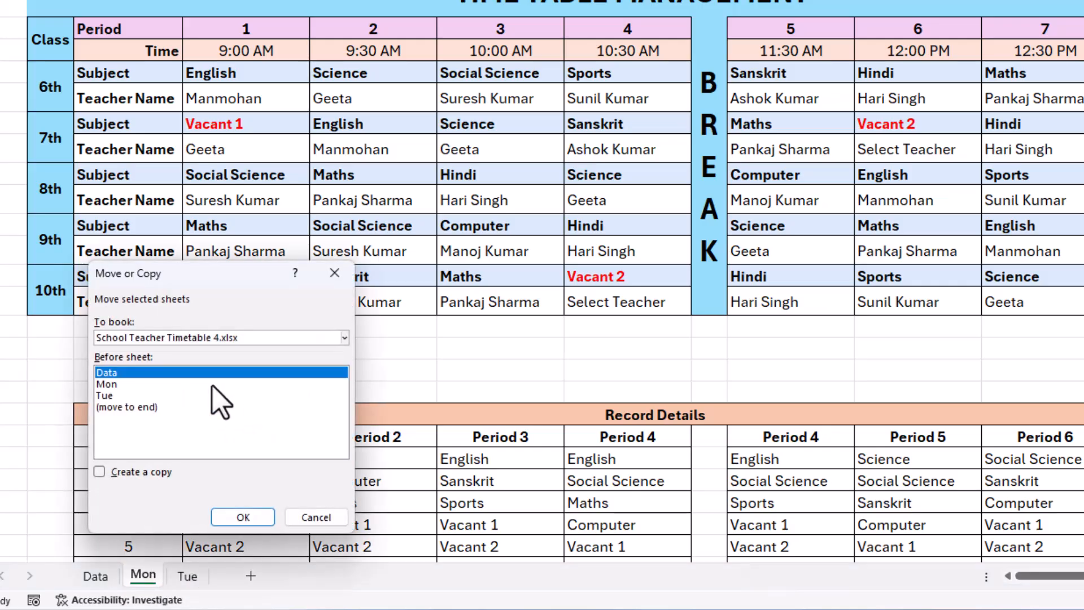
pyautogui.click(144, 408)
pyautogui.click(99, 472)
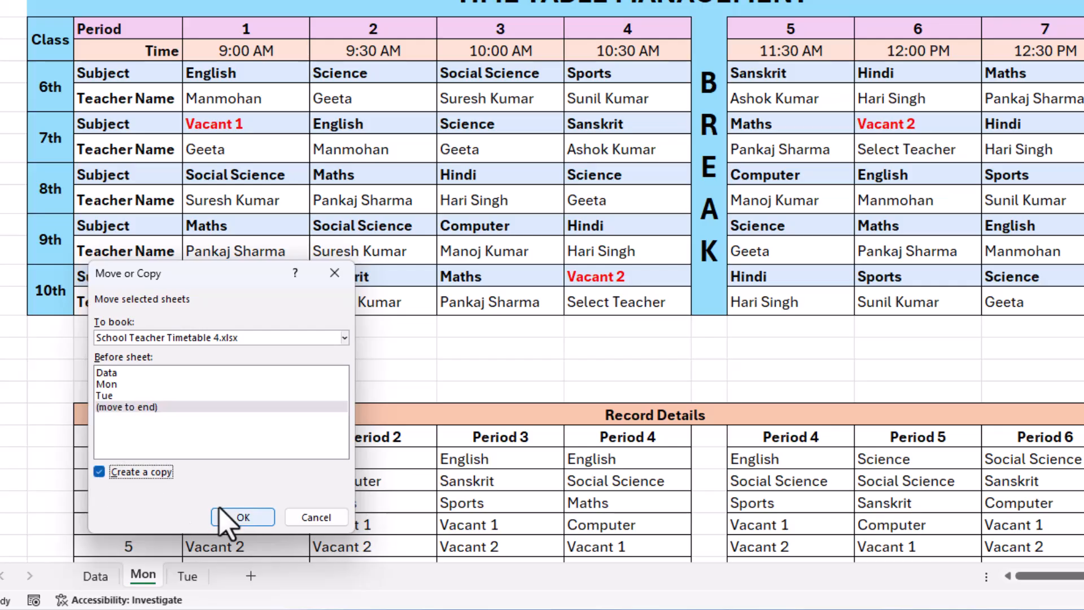
pyautogui.click(240, 517)
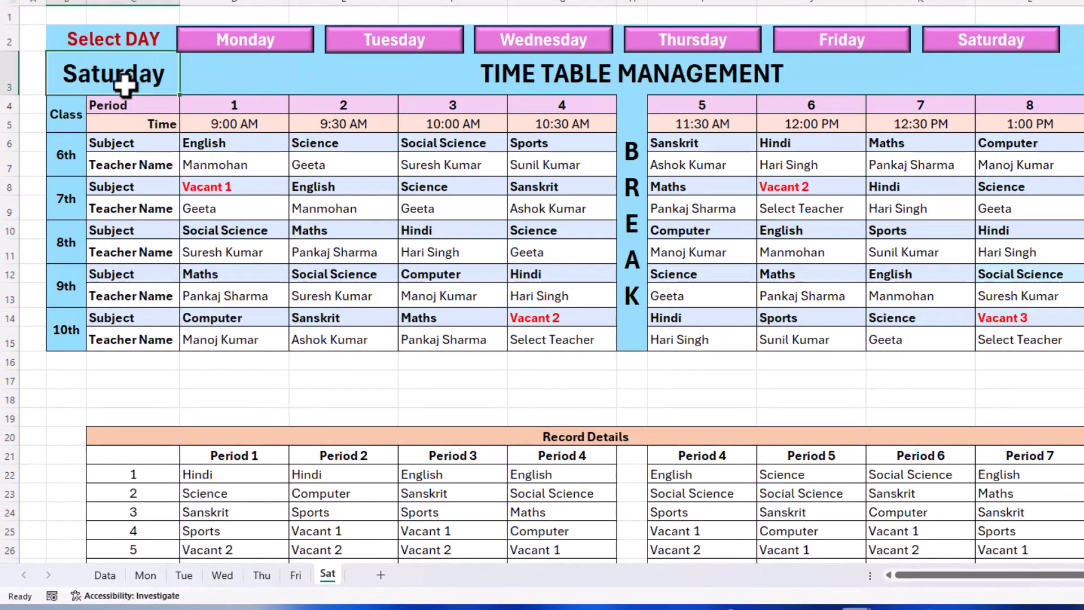
# Step: Review the day heading on each timetable sheet from Fri back to Mon
pyautogui.click(297, 576)
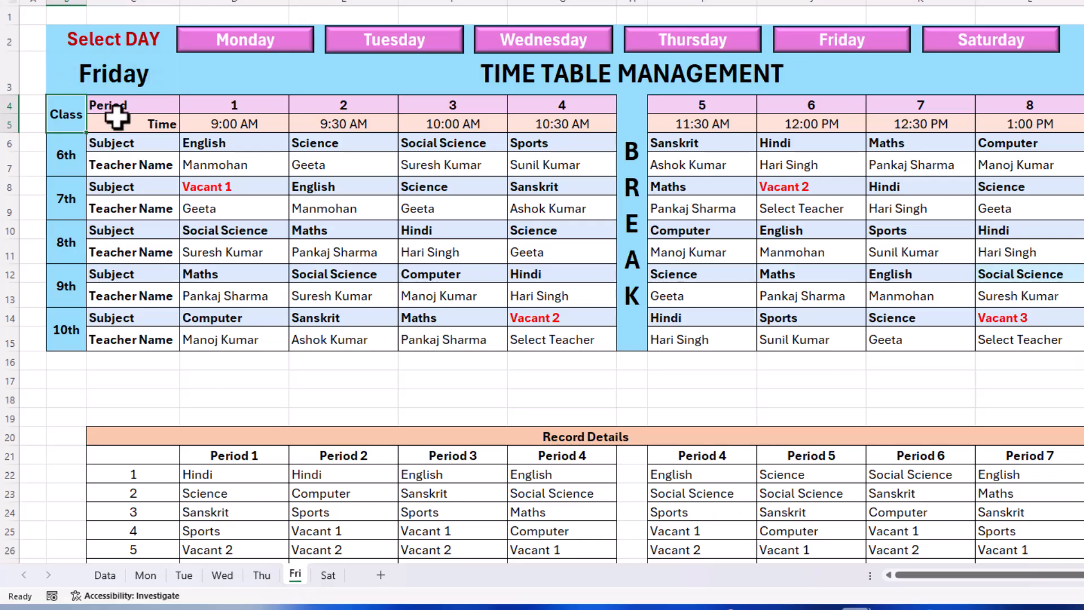
pyautogui.click(262, 575)
pyautogui.click(222, 575)
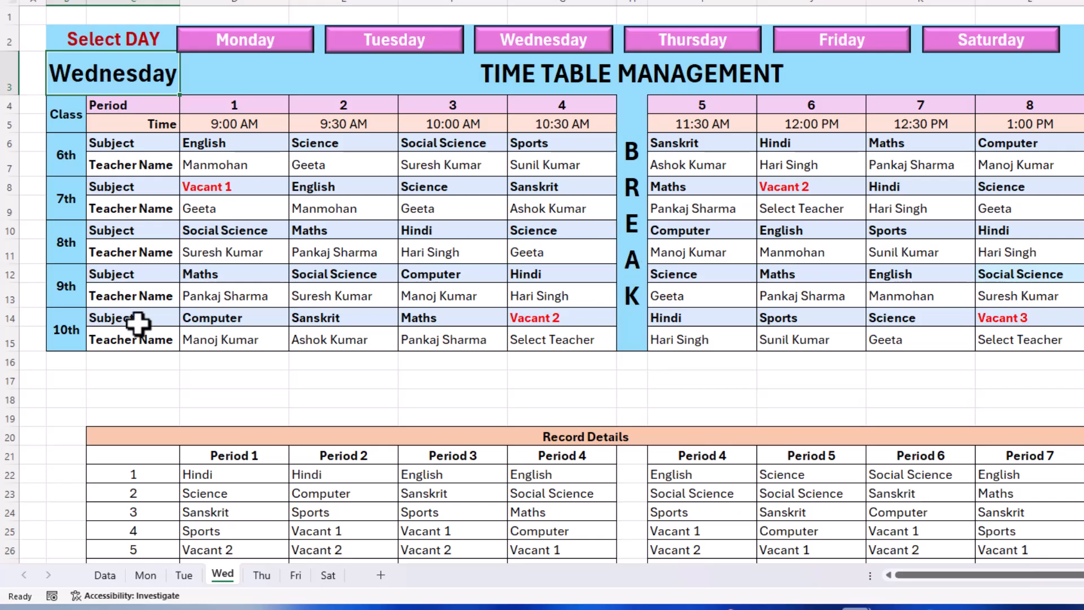
pyautogui.click(186, 575)
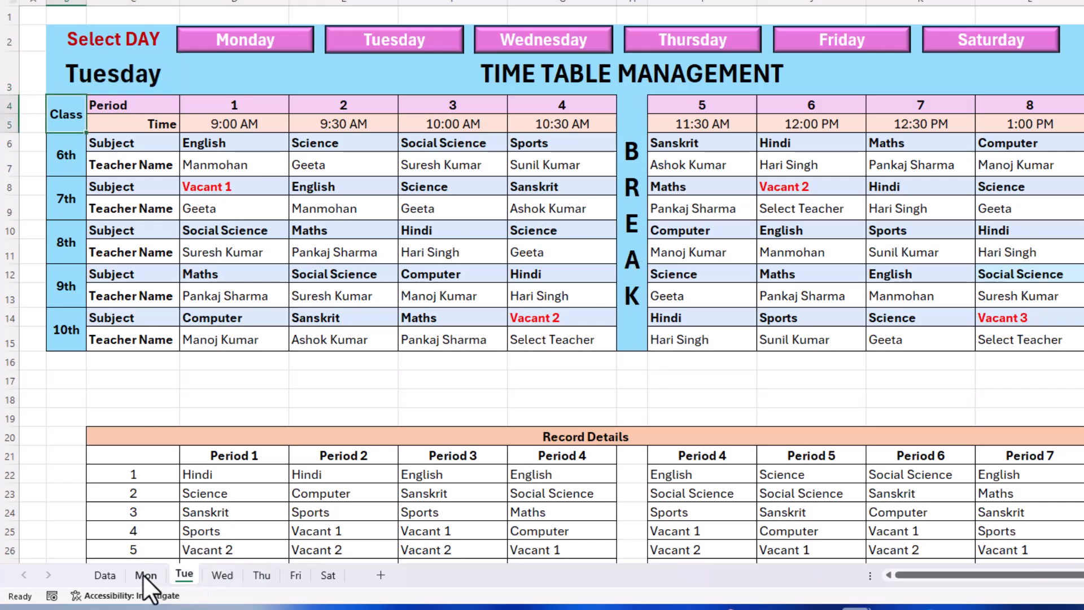
pyautogui.click(144, 574)
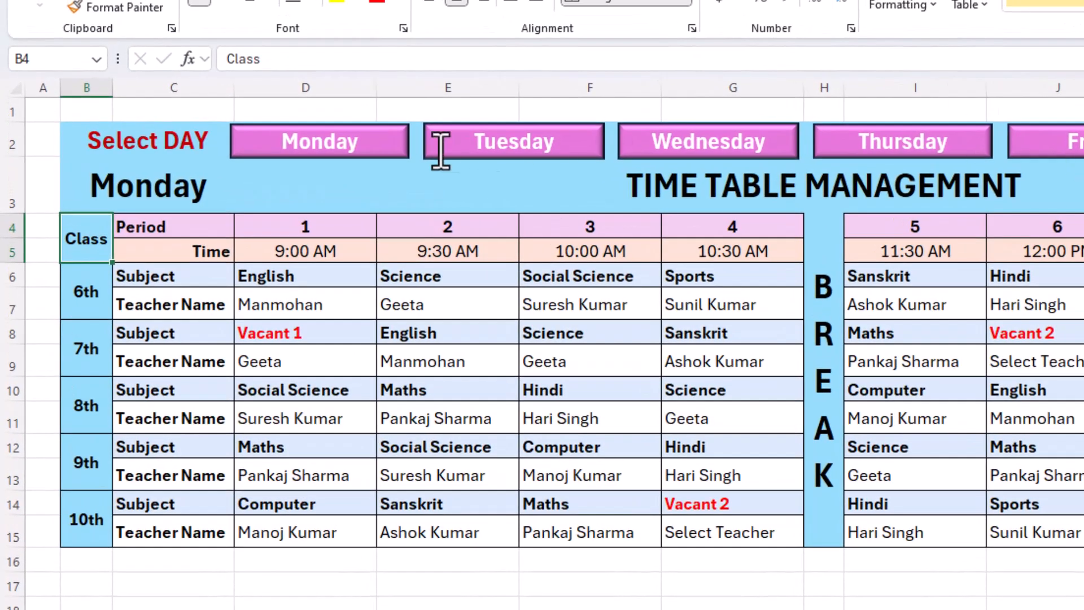
# Step: Link the Monday button to cell A1 of the Mon sheet in this workbook
pyautogui.click(391, 141)
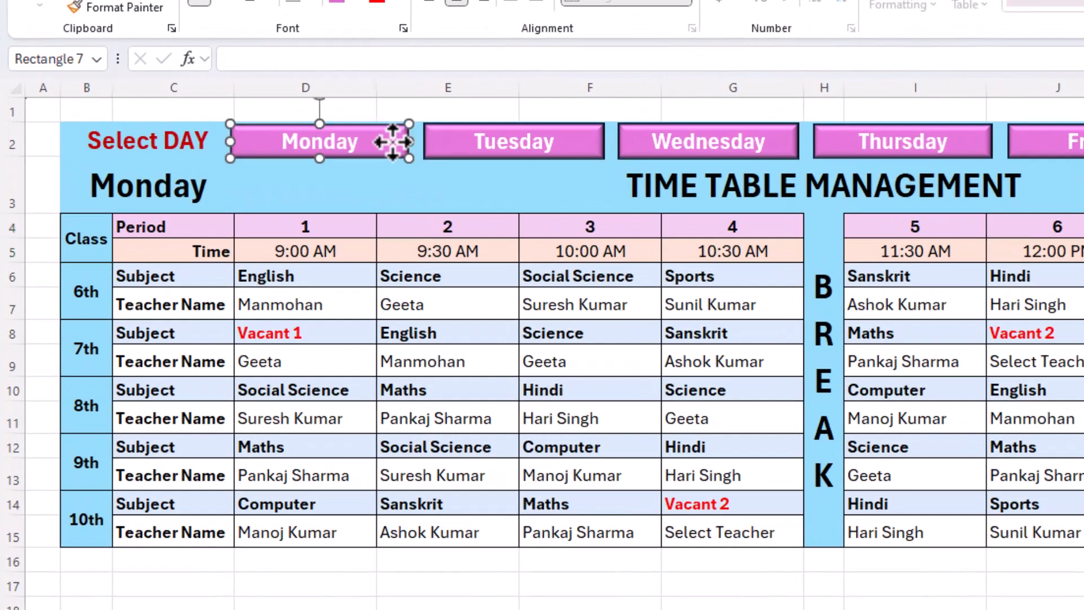
pyautogui.rightClick(396, 142)
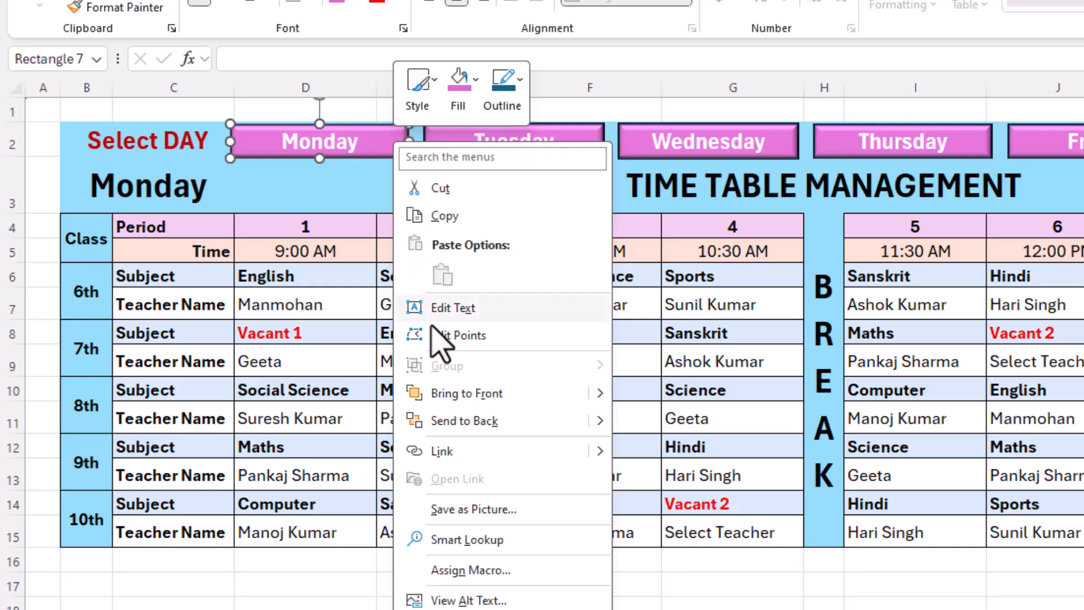
pyautogui.click(447, 451)
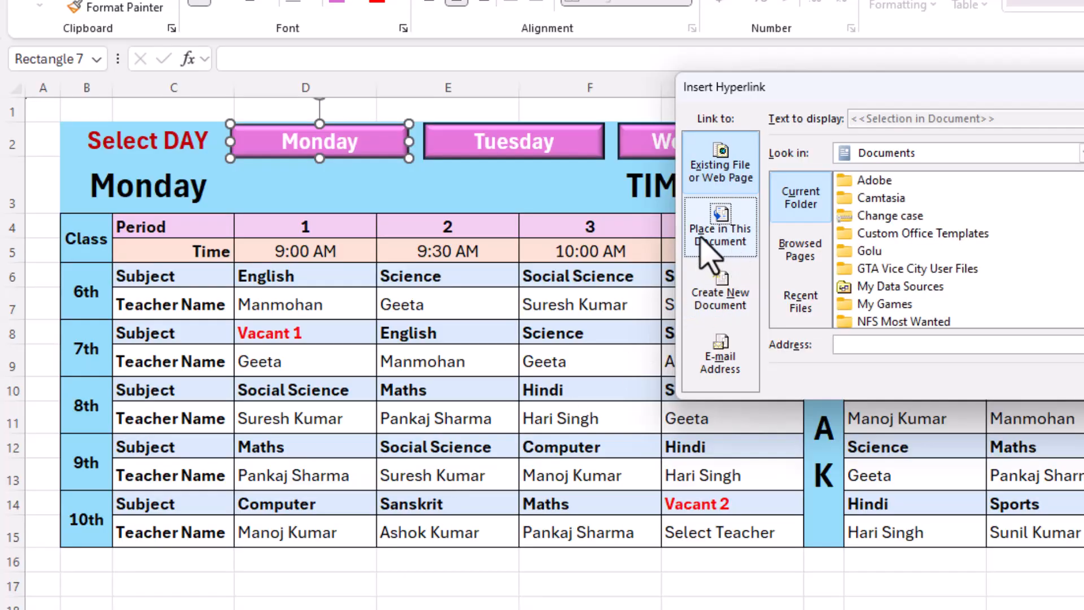
pyautogui.click(709, 235)
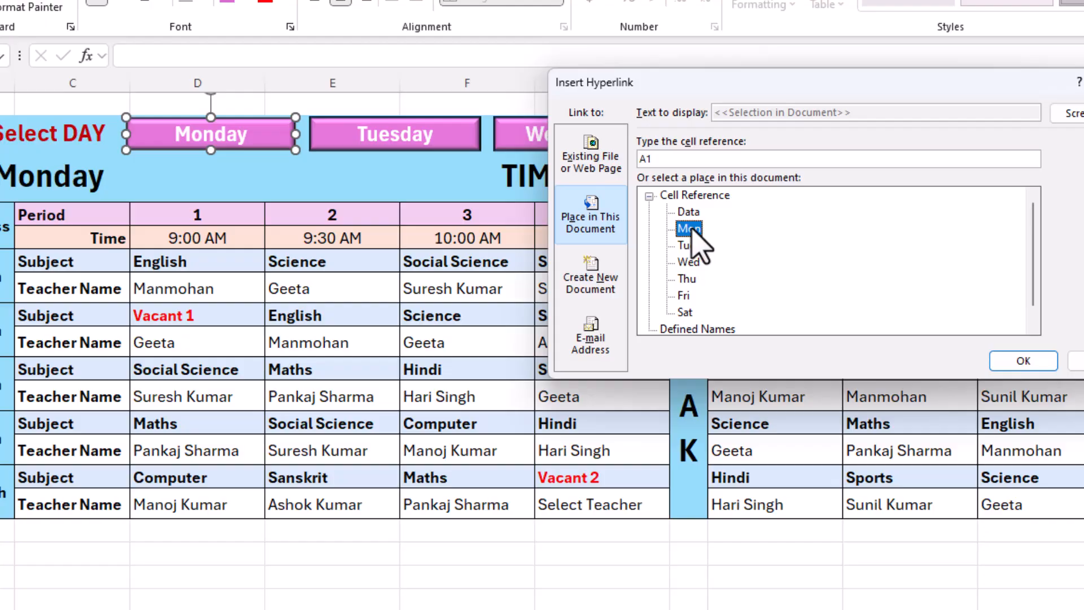
pyautogui.click(1025, 362)
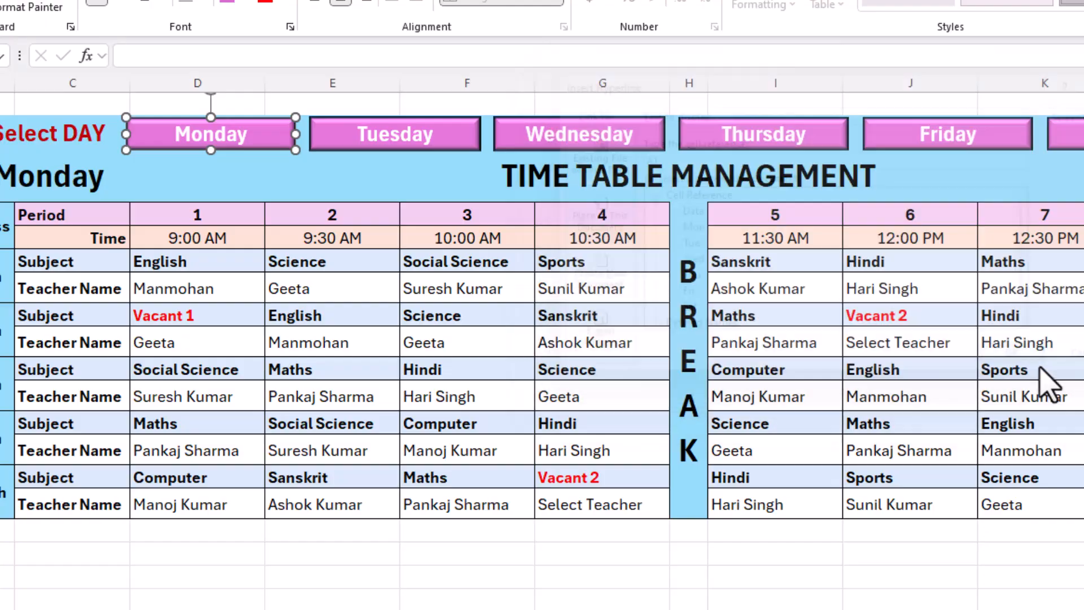
# Step: Link the Tuesday button to cell A1 of the Tue sheet
pyautogui.click(469, 135)
pyautogui.rightClick(465, 134)
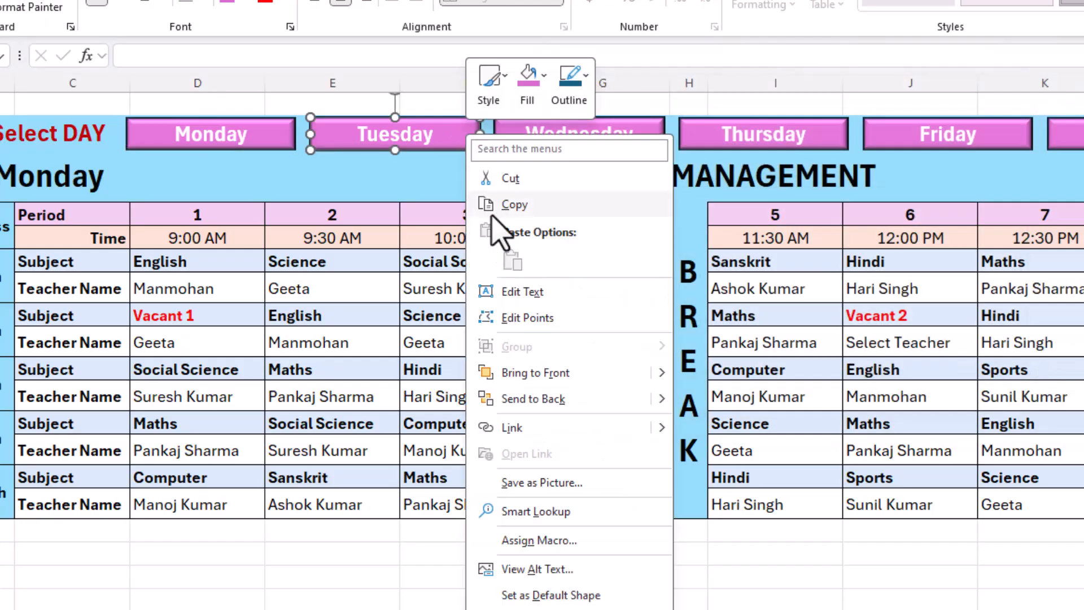
pyautogui.click(513, 427)
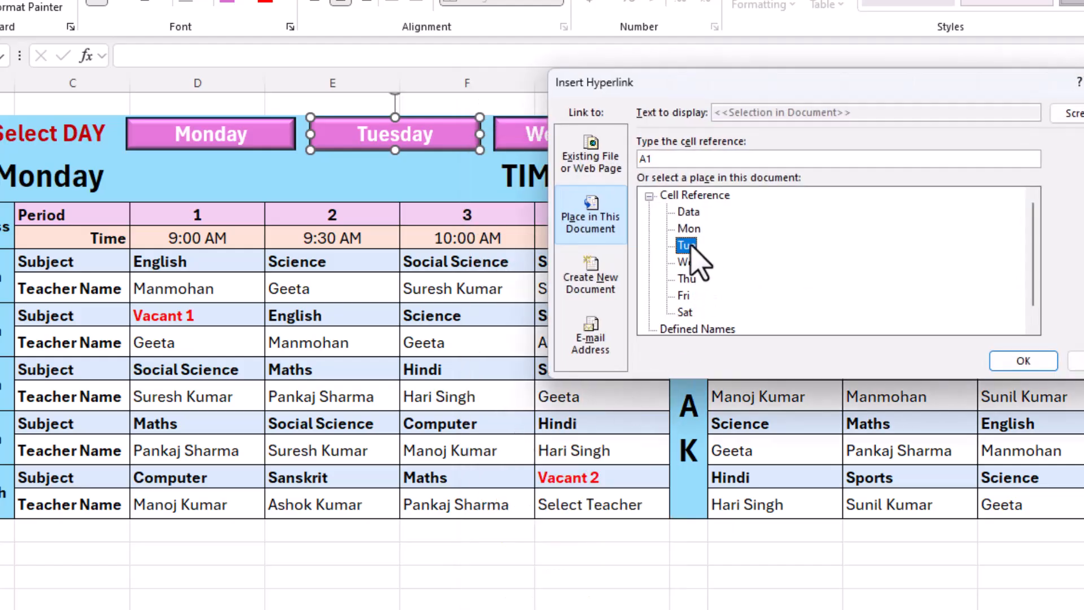
pyautogui.click(1049, 362)
# Step: Link the Wednesday button to cell A1 of the Wed sheet
pyautogui.click(647, 137)
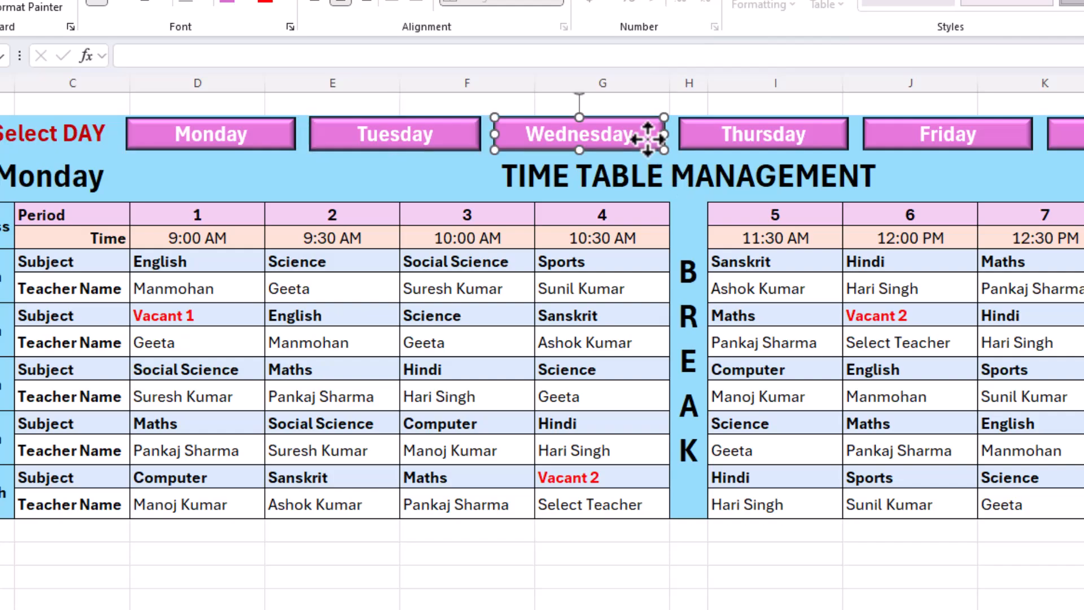
pyautogui.rightClick(648, 138)
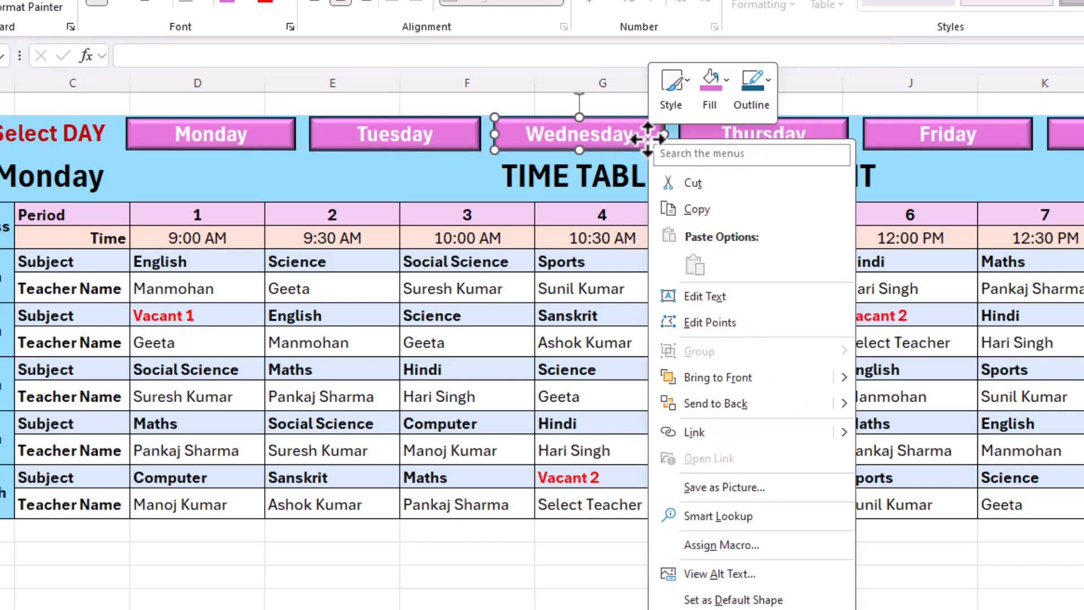
pyautogui.click(713, 430)
pyautogui.click(688, 262)
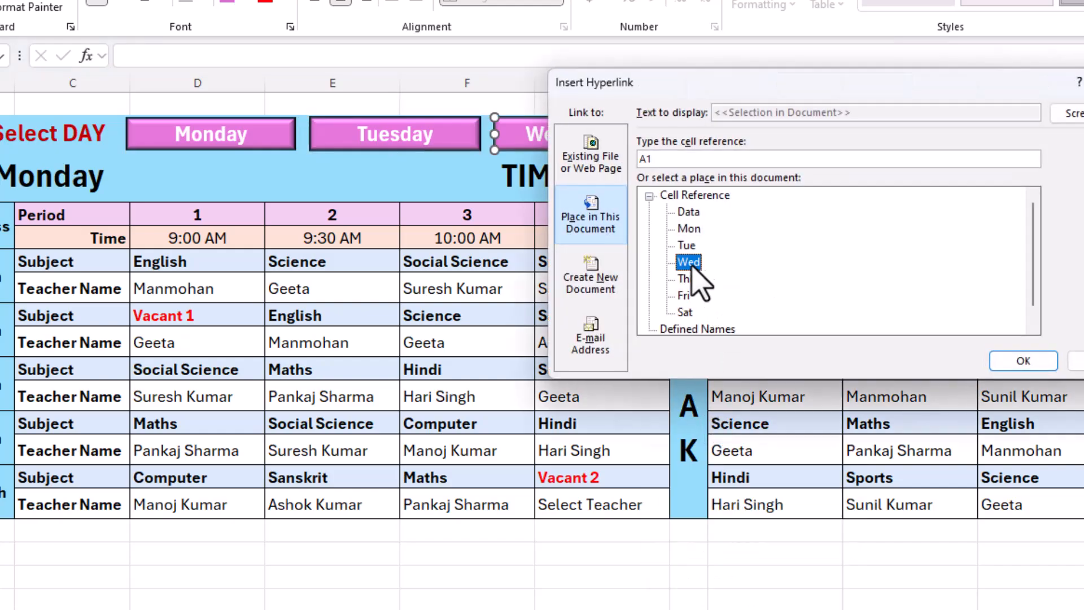
pyautogui.click(1017, 360)
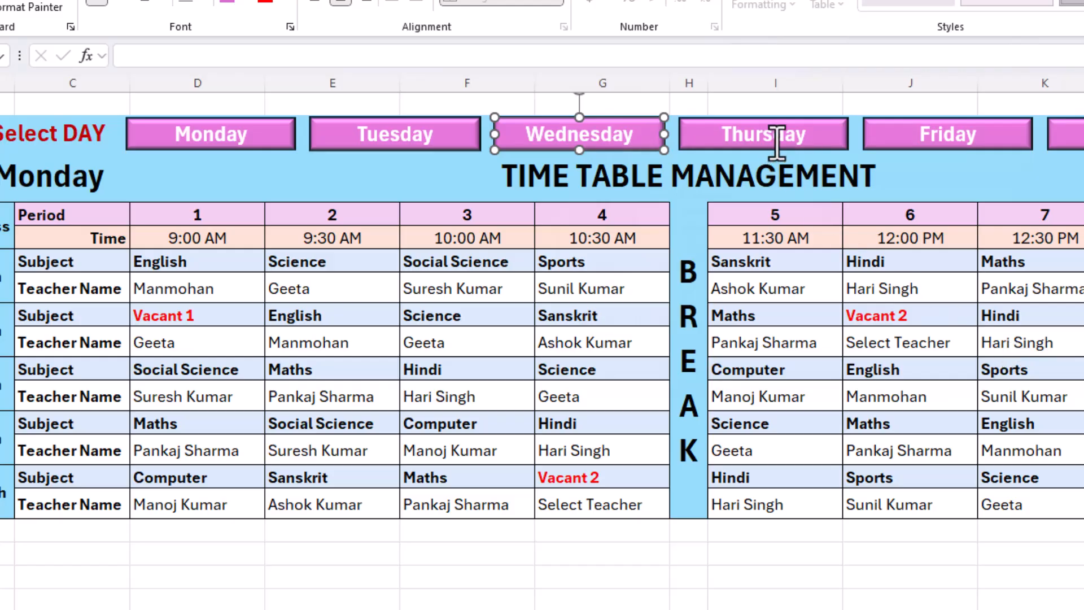
# Step: Link the Thursday button to cell A1 of the Thu sheet
pyautogui.rightClick(815, 138)
pyautogui.click(873, 434)
pyautogui.click(696, 281)
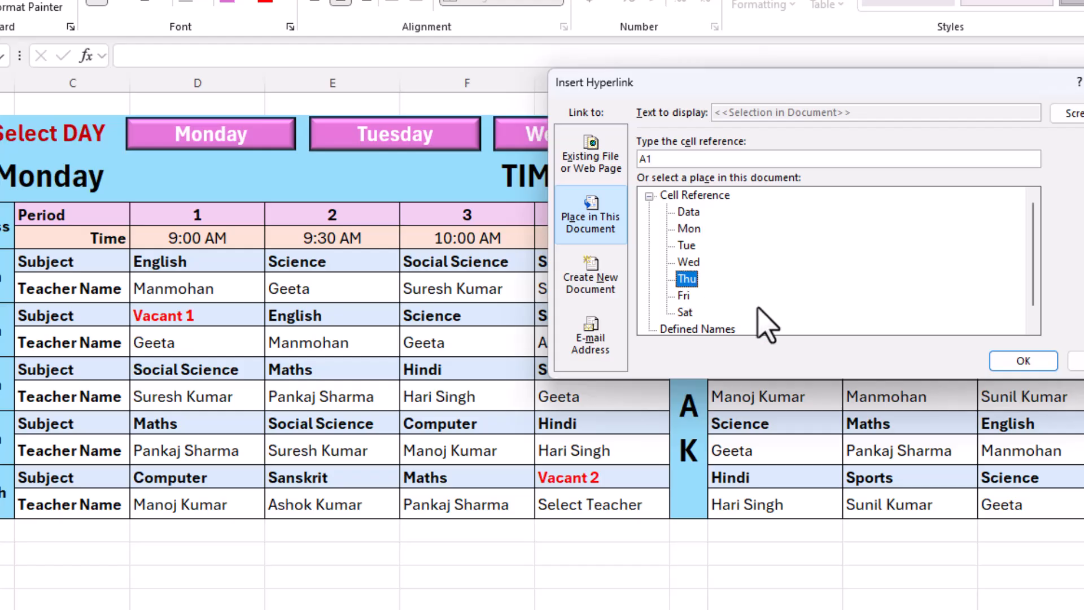
pyautogui.click(1023, 364)
# Step: Link the Friday and Saturday buttons to the Fri and Sat sheets
pyautogui.rightClick(909, 145)
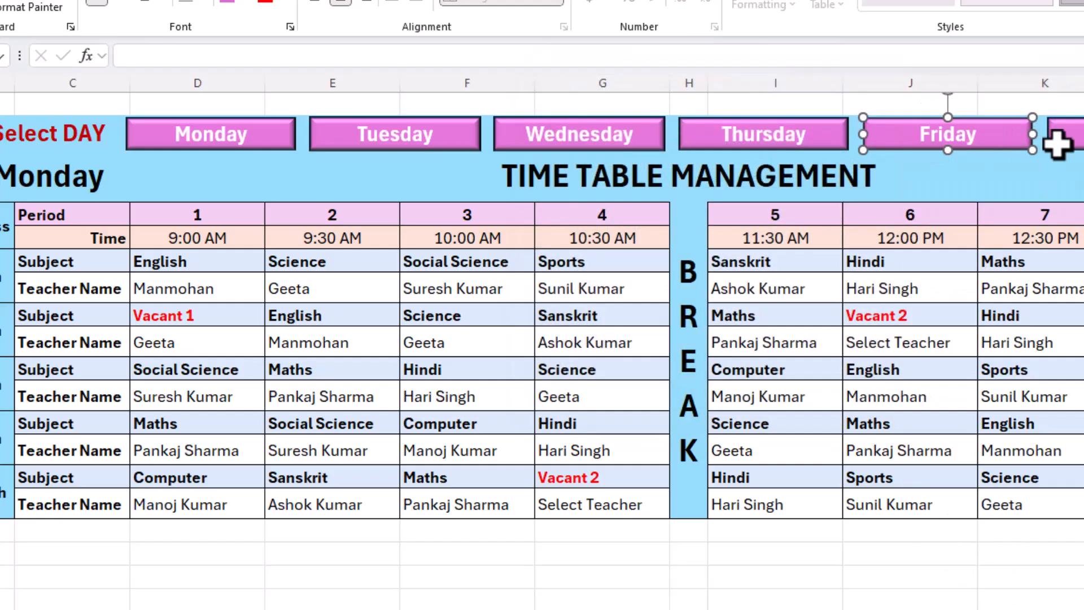
pyautogui.rightClick(1071, 144)
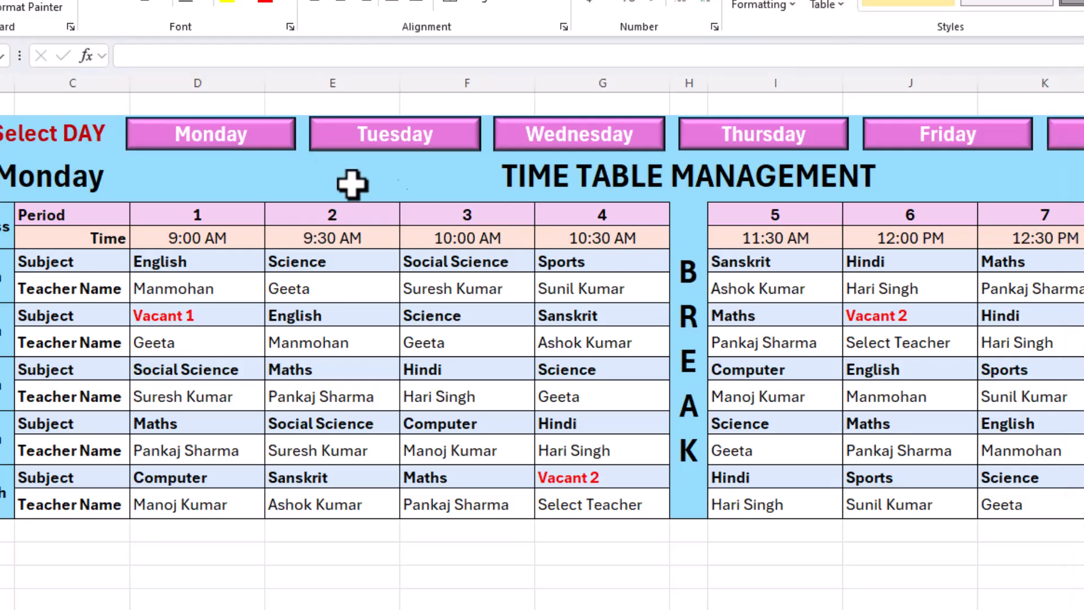
# Step: Select and copy the linked day buttons, Monday to Saturday, on the Monday sheet
pyautogui.keyDown('ctrl'); pyautogui.click(280, 148); pyautogui.keyUp('ctrl')
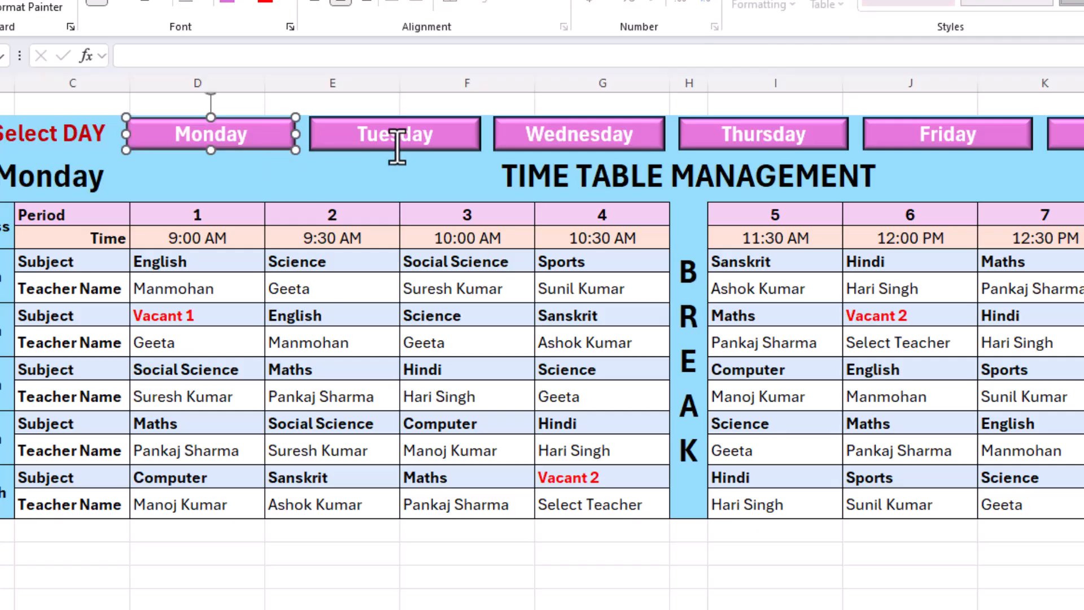
pyautogui.keyDown('ctrl'); pyautogui.click(476, 148); pyautogui.keyUp('ctrl')
pyautogui.keyDown('ctrl'); pyautogui.click(650, 144); pyautogui.keyUp('ctrl')
pyautogui.keyDown('ctrl'); pyautogui.click(836, 148); pyautogui.keyUp('ctrl')
pyautogui.keyDown('ctrl'); pyautogui.click(1020, 147); pyautogui.keyUp('ctrl')
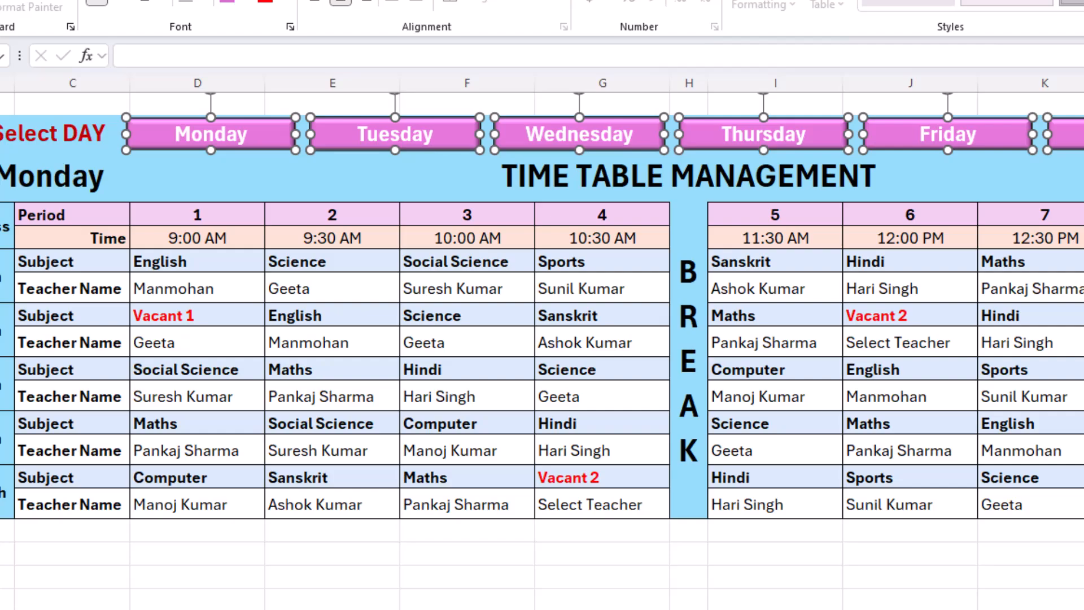
pyautogui.click(1083, 424)
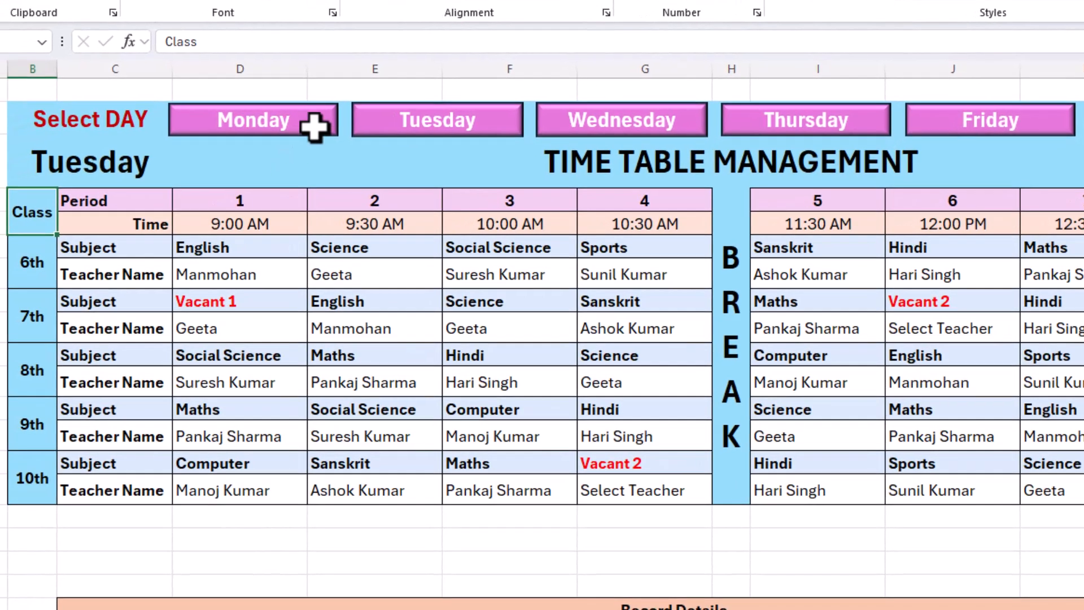
# Step: Select all the old day buttons on the Tuesday sheet and delete them
pyautogui.keyDown('ctrl'); pyautogui.click(315, 127); pyautogui.keyUp('ctrl')
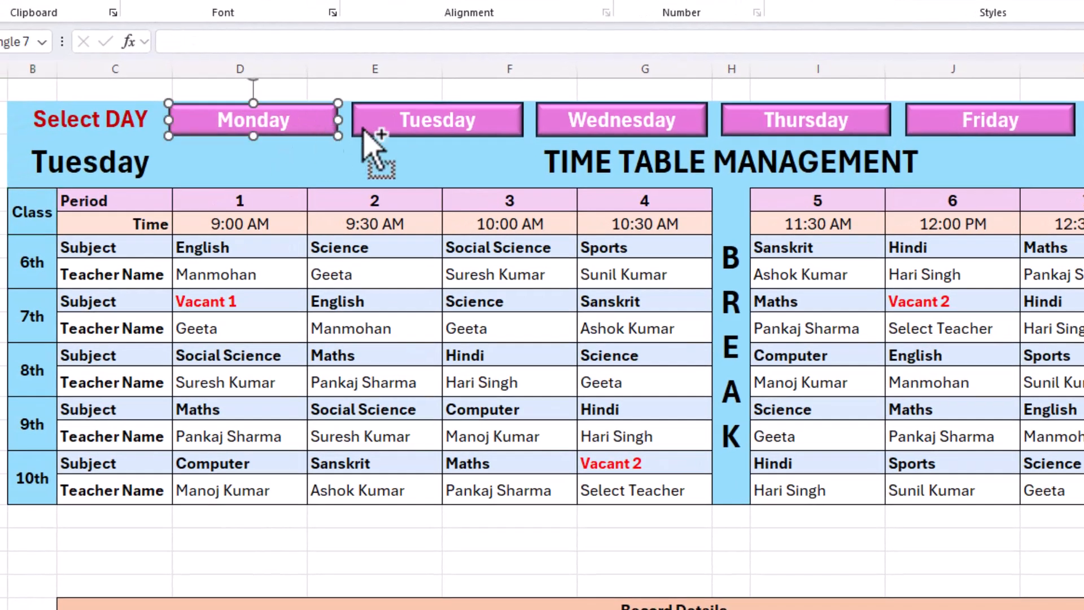
pyautogui.keyDown('ctrl'); pyautogui.click(501, 131); pyautogui.keyUp('ctrl')
pyautogui.keyDown('ctrl'); pyautogui.click(693, 121); pyautogui.keyUp('ctrl')
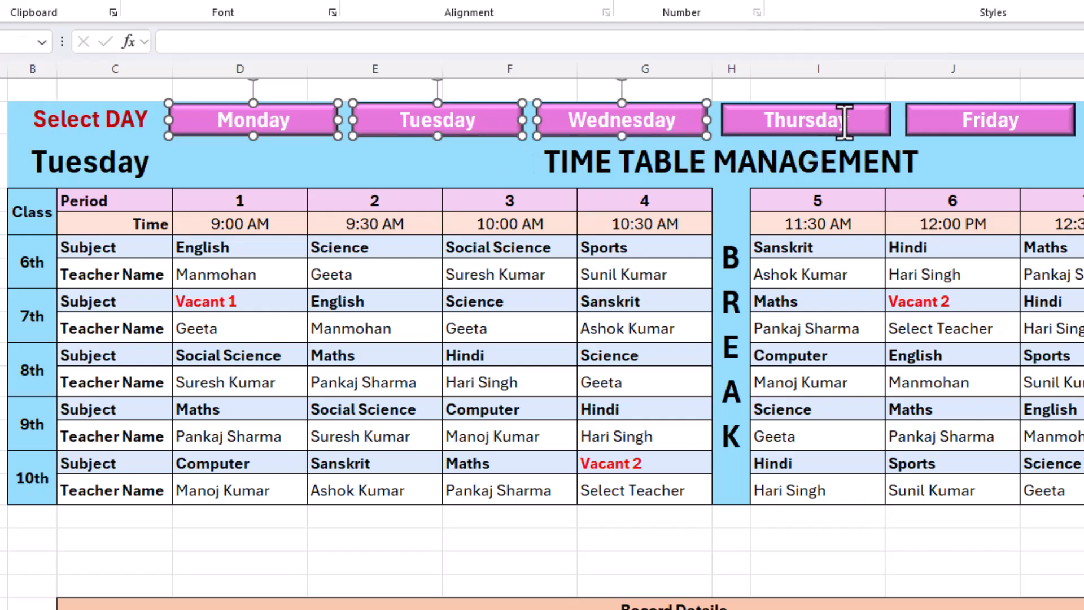
pyautogui.keyDown('ctrl'); pyautogui.click(878, 129); pyautogui.keyUp('ctrl')
pyautogui.keyDown('ctrl'); pyautogui.click(1069, 136); pyautogui.keyUp('ctrl')
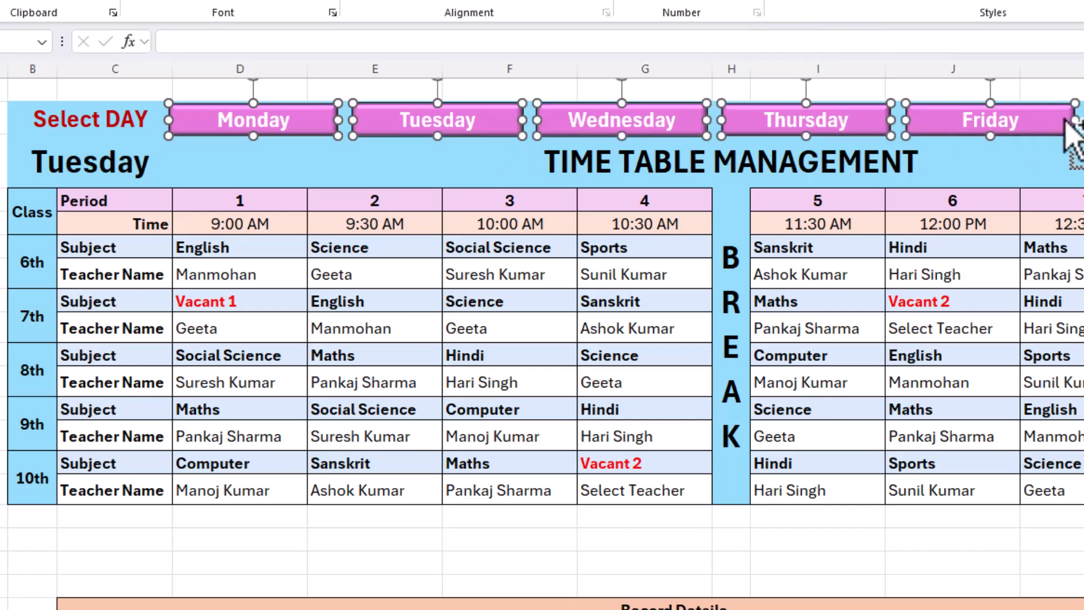
pyautogui.press('Escape')
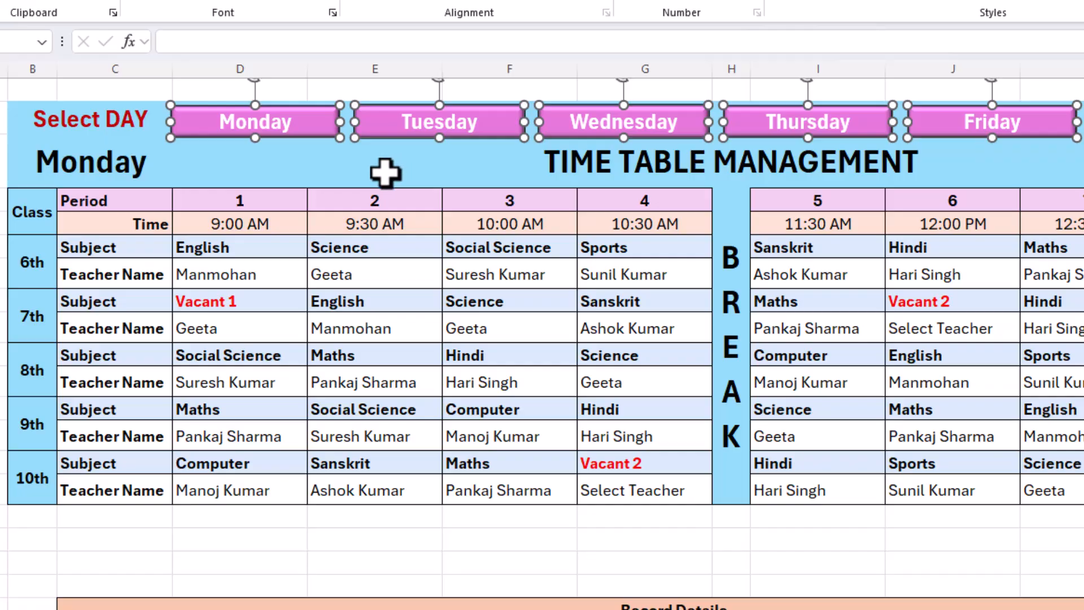
# Step: Paste the linked day buttons from the Monday sheet into the Tuesday and Wednesday sheets and align them beside the Select DAY label
pyautogui.click(386, 172)
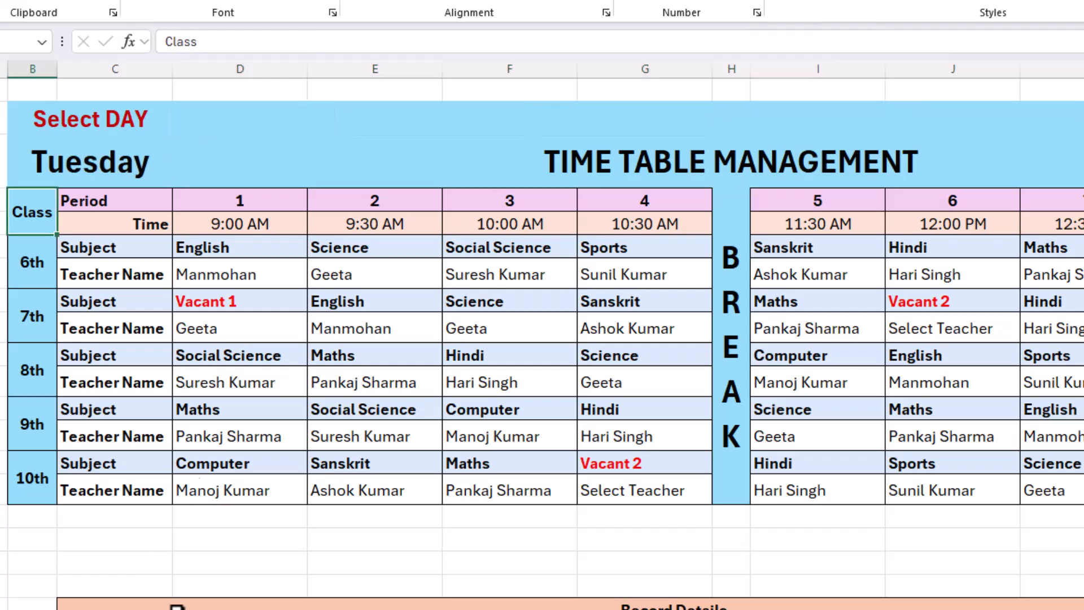
pyautogui.click(221, 117)
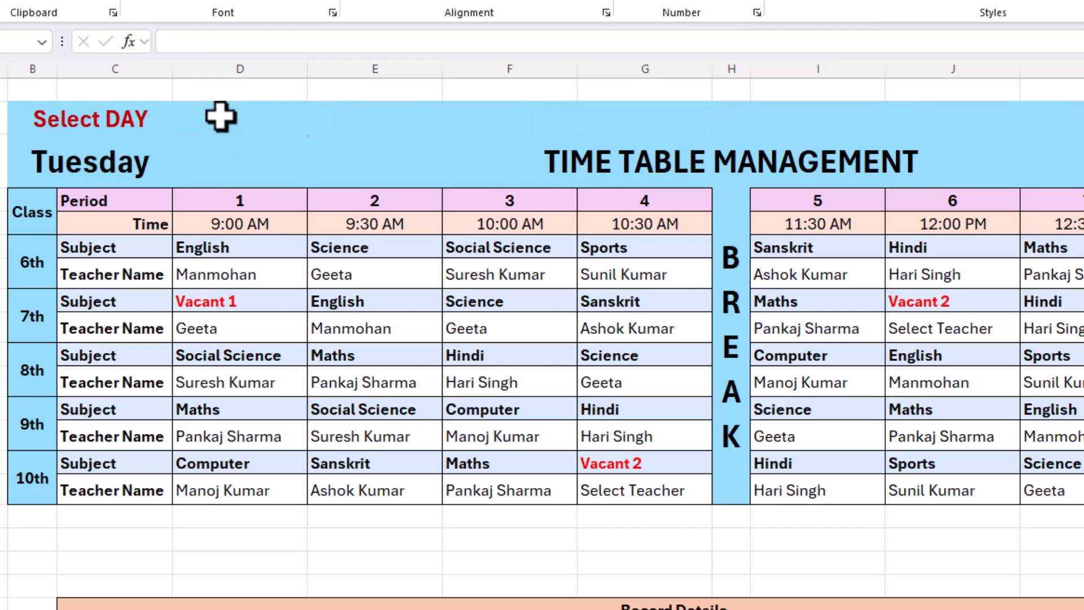
pyautogui.hotkey('ctrl', 'v')
pyautogui.moveTo(193, 112); pyautogui.dragTo(194, 117)
pyautogui.click(223, 171)
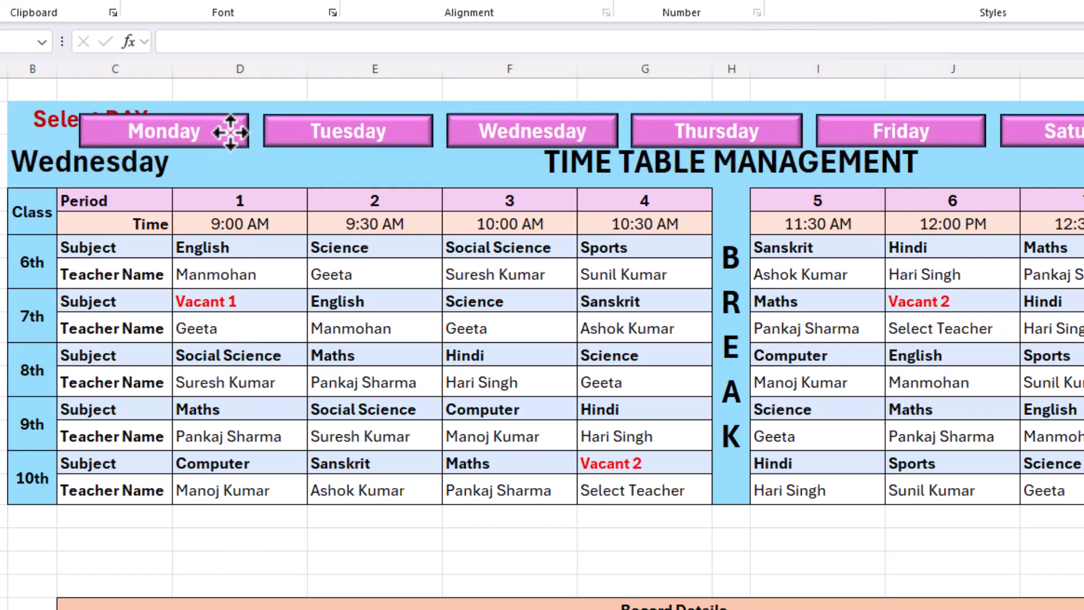
pyautogui.moveTo(230, 132); pyautogui.dragTo(324, 124)
pyautogui.click(332, 179)
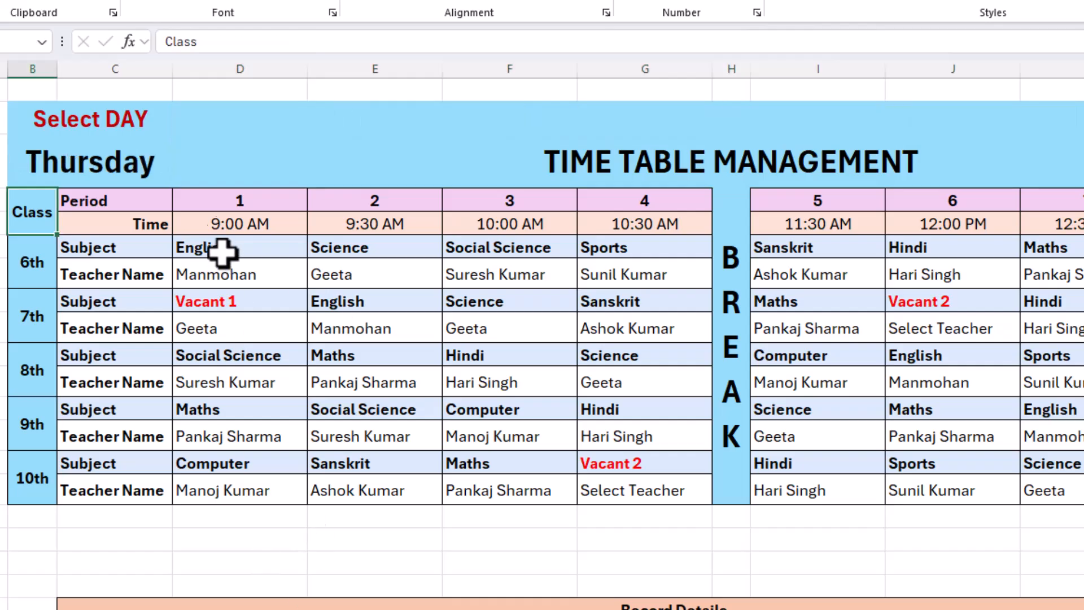
# Step: Paste the linked day buttons into the Thursday sheet and nudge them into line with the Select DAY label
pyautogui.click(222, 113)
pyautogui.hotkey('ctrl', 'v')
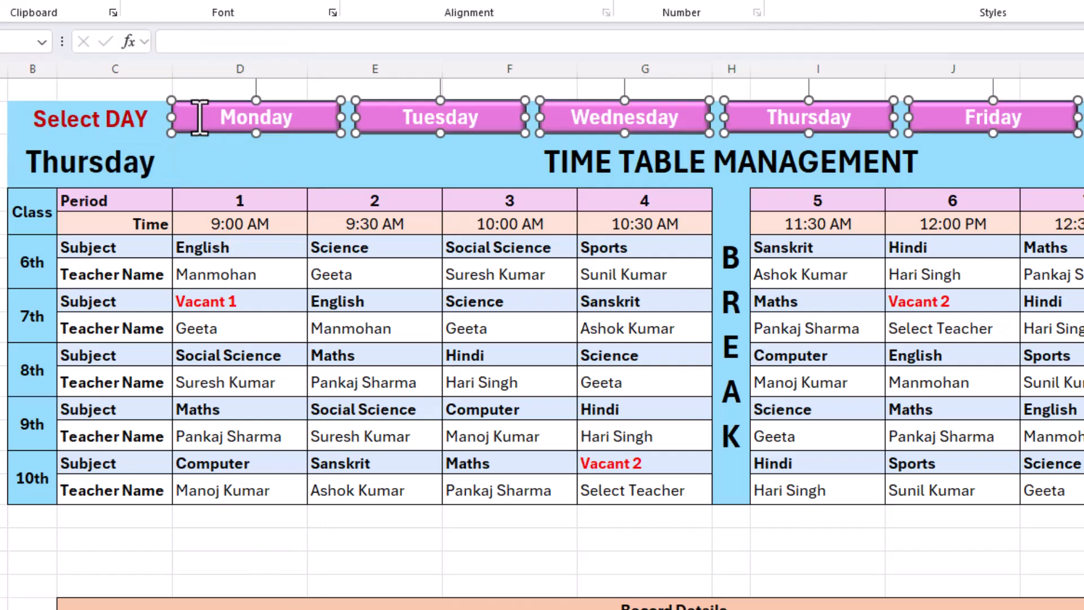
pyautogui.press('Down')
pyautogui.press('Down')
pyautogui.press('Down')
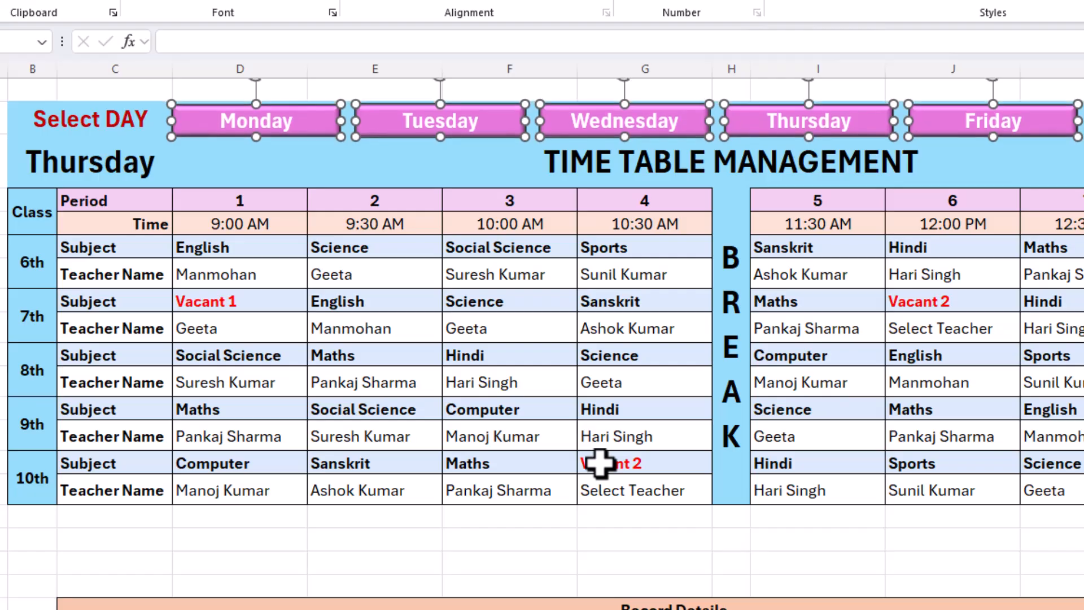
pyautogui.press('Left')
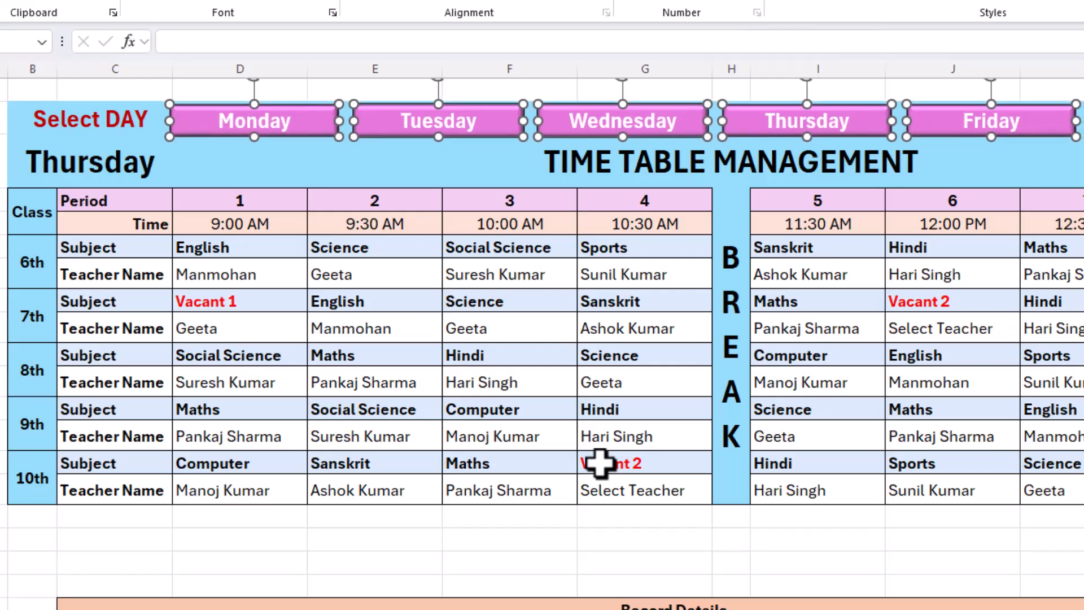
pyautogui.click(405, 247)
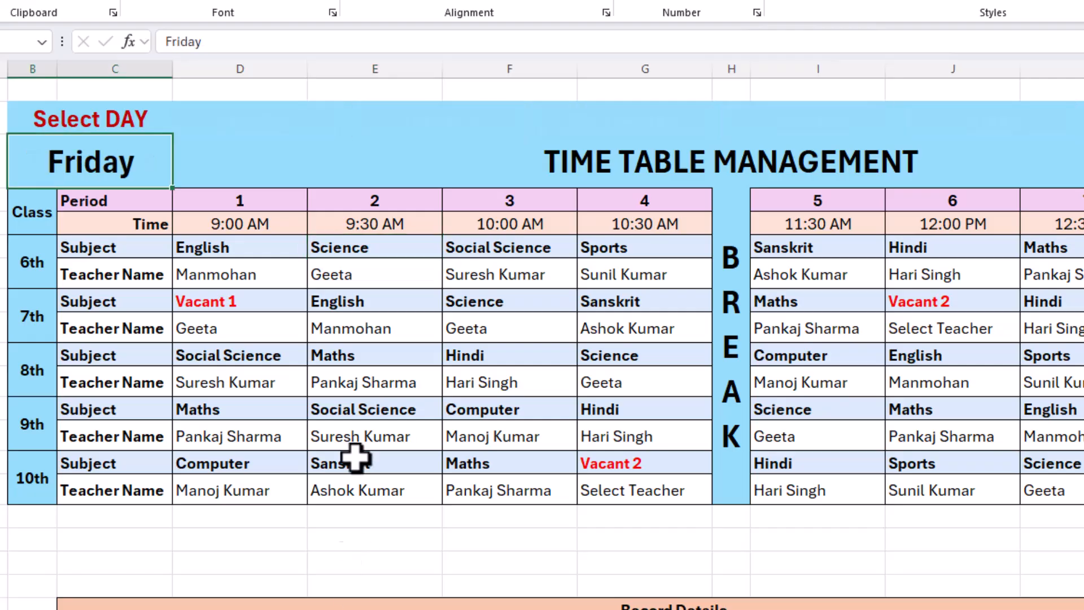
# Step: Paste the linked day buttons into the Friday sheet and nudge them down level with the Select DAY label
pyautogui.click(245, 113)
pyautogui.hotkey('ctrl', 'v')
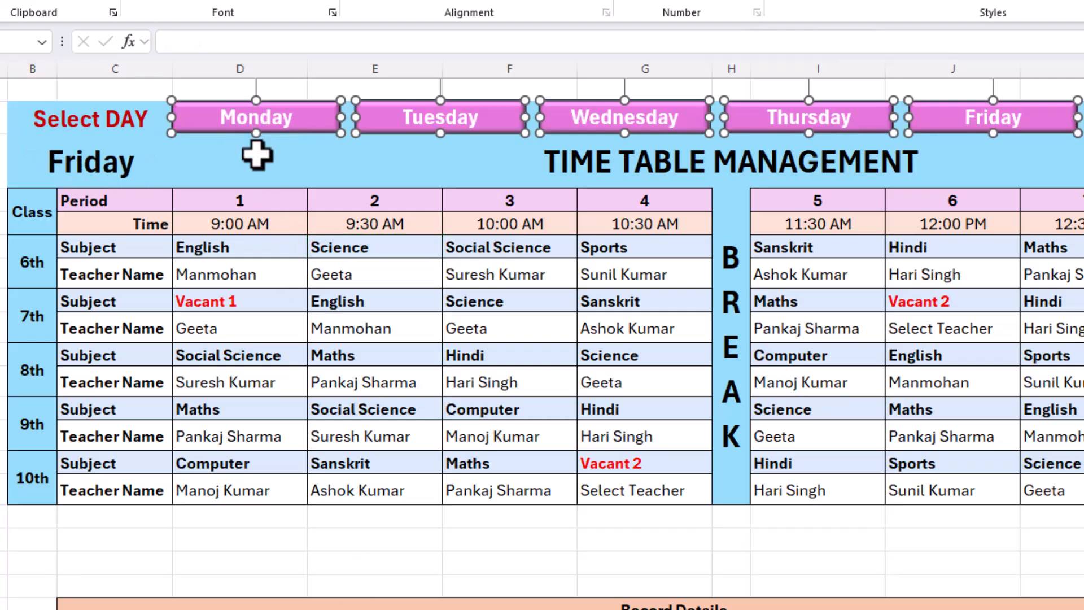
pyautogui.press('Down')
pyautogui.press('Down')
pyautogui.press('Down')
pyautogui.press('Down')
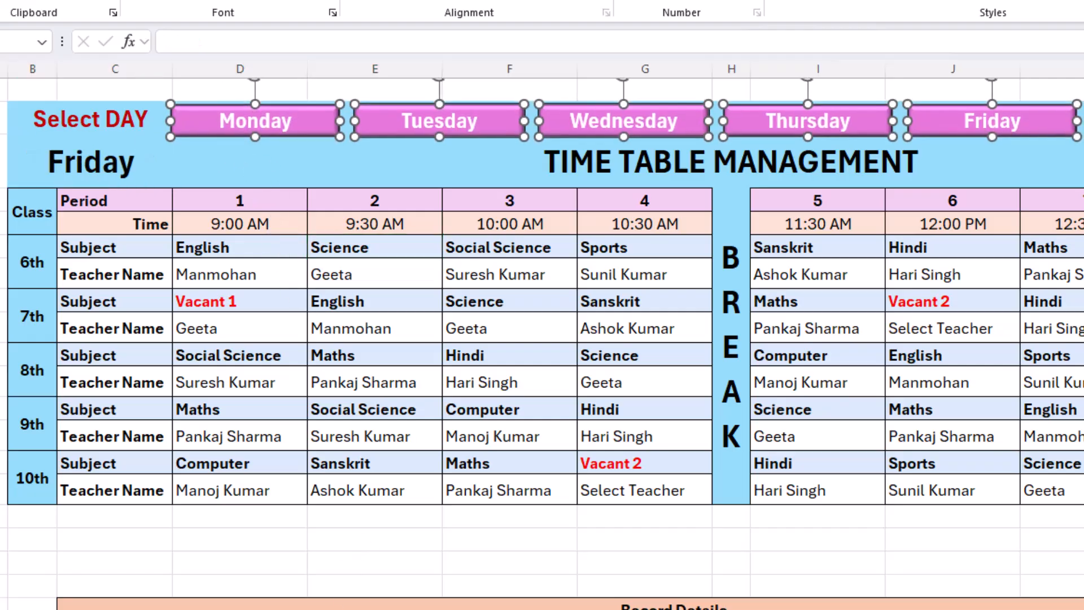
pyautogui.click(322, 154)
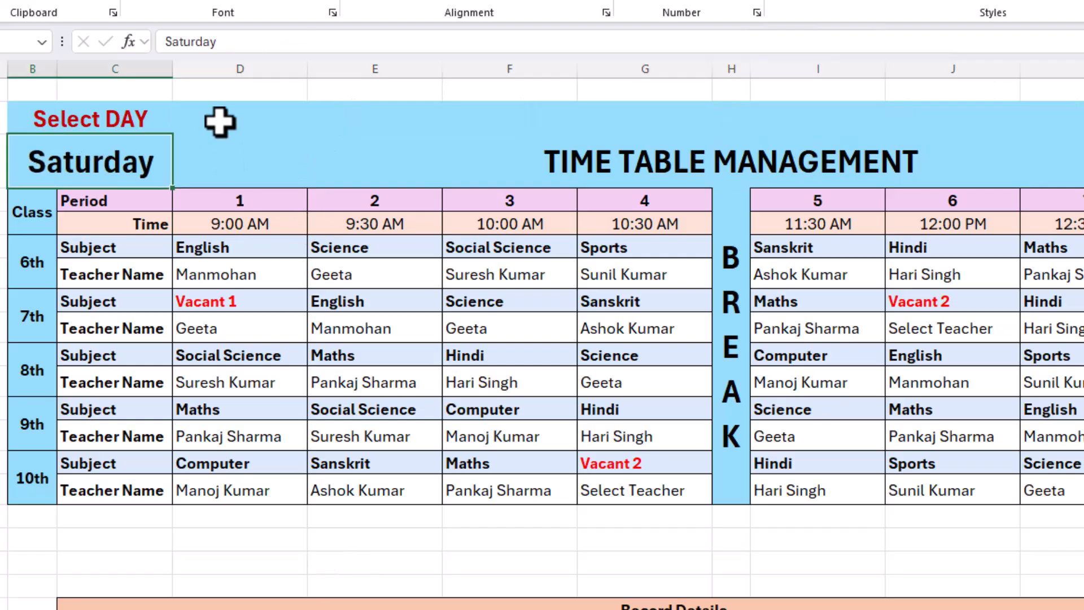
# Step: Paste the linked day buttons into the Saturday sheet, align them beside the Select DAY label and deselect them
pyautogui.click(221, 120)
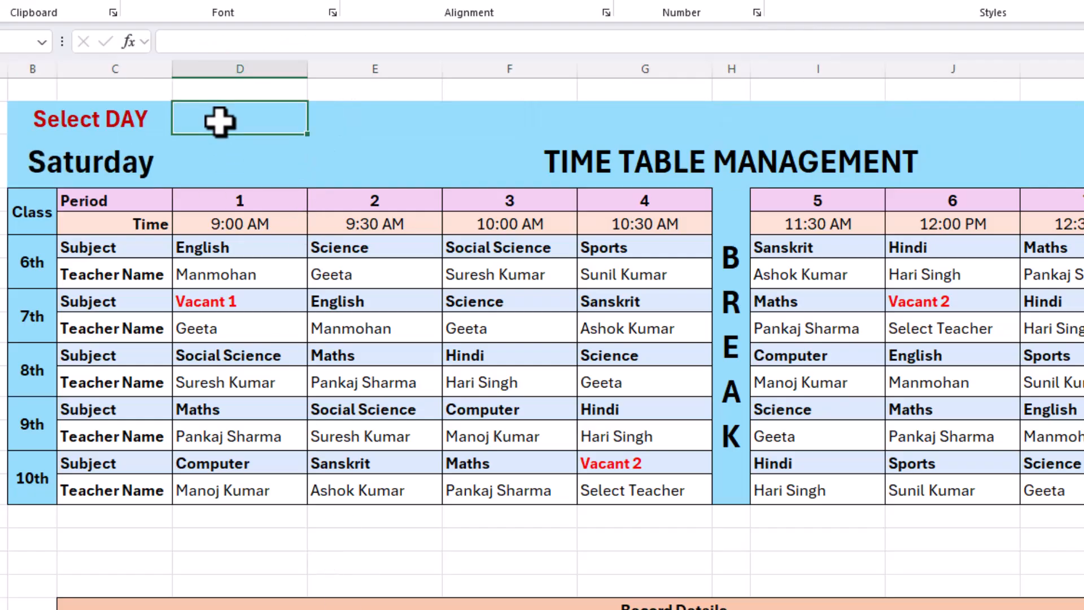
pyautogui.hotkey('ctrl', 'v')
pyautogui.press('Down')
pyautogui.press('Down')
pyautogui.press('Down')
pyautogui.press('Down')
pyautogui.press('Left')
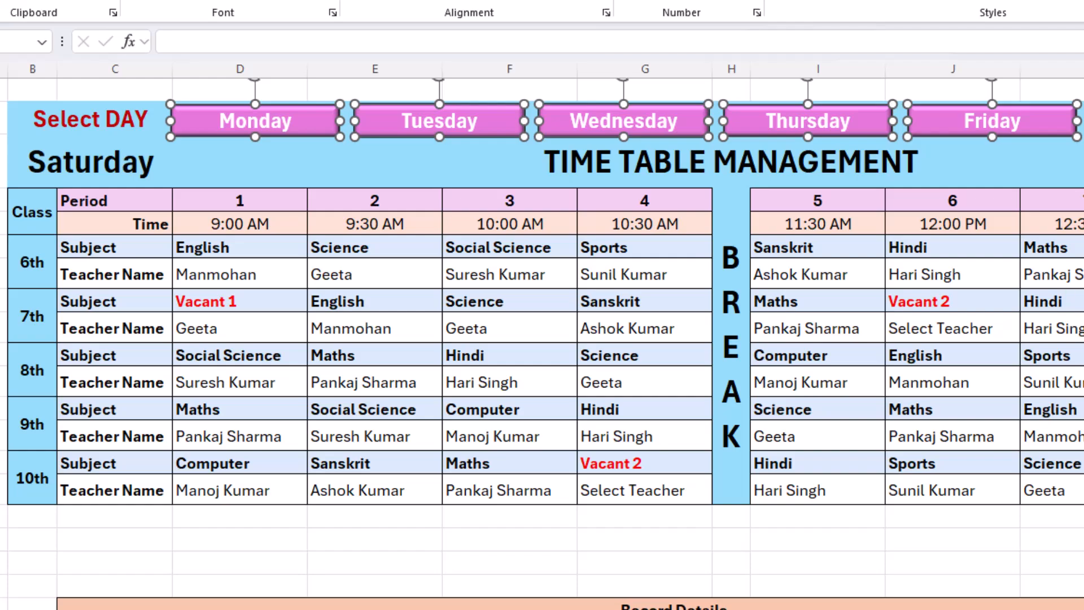
pyautogui.press('Escape')
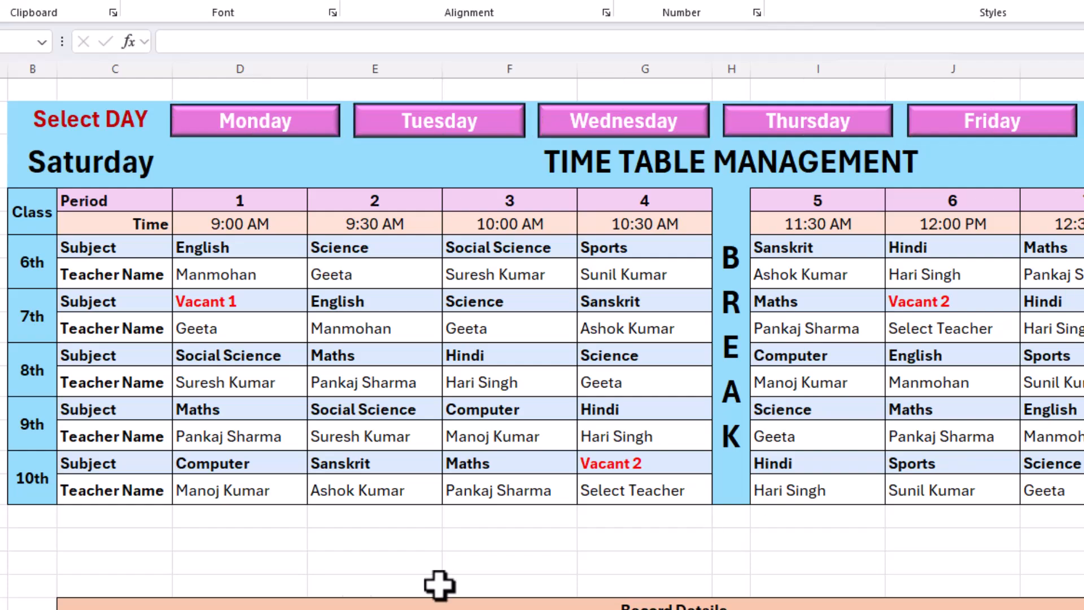
# Step: Test the day buttons by opening the linked day sheets, and inspect several subject and teacher cells on the Tuesday sheet
pyautogui.click(256, 129)
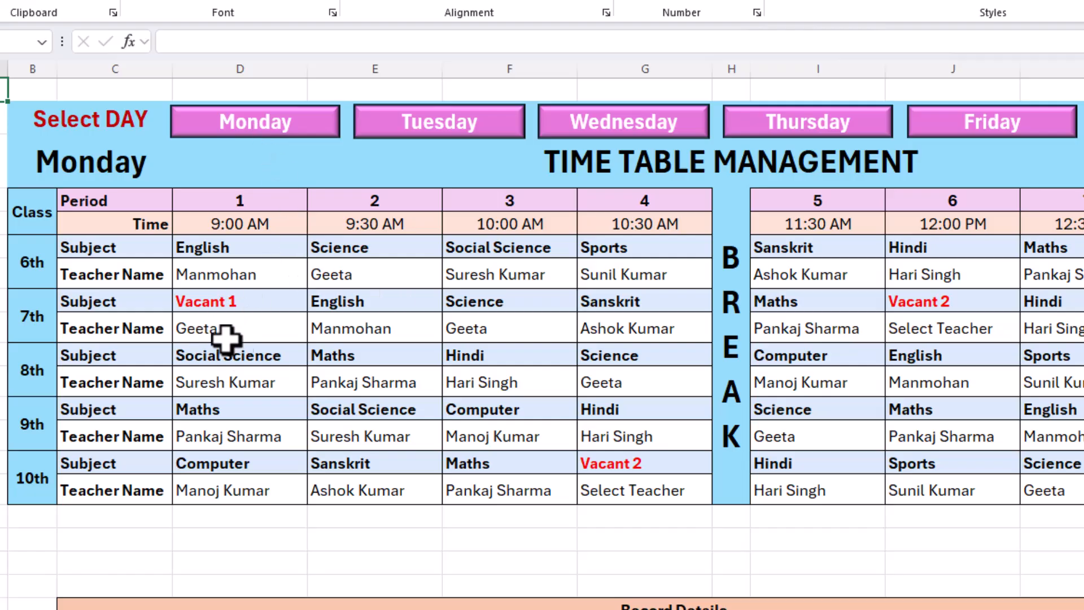
pyautogui.click(447, 131)
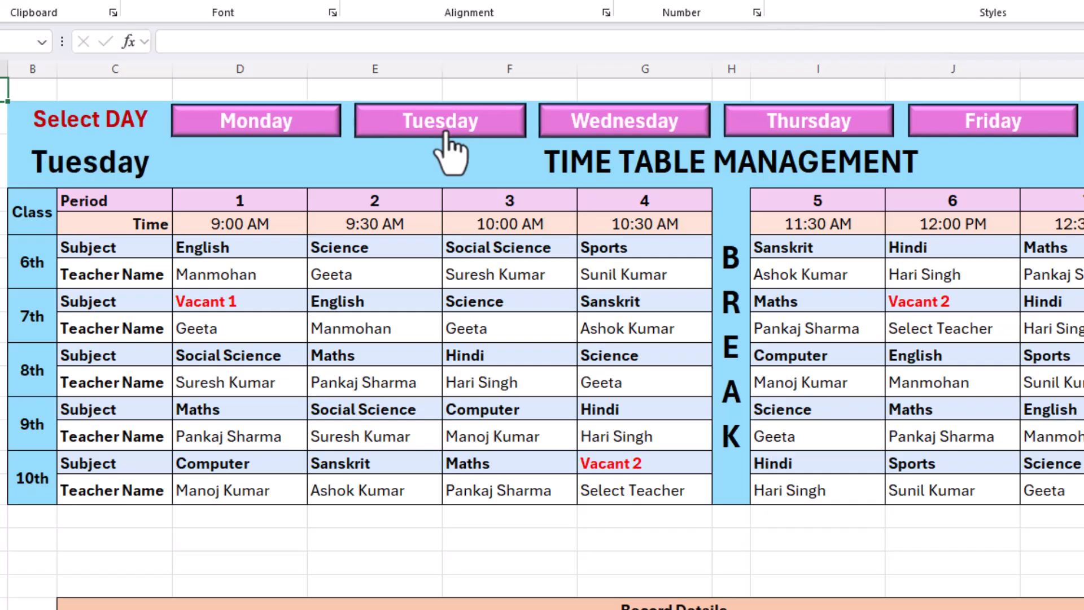
pyautogui.click(247, 257)
pyautogui.click(257, 276)
pyautogui.click(269, 331)
pyautogui.click(266, 387)
pyautogui.click(346, 438)
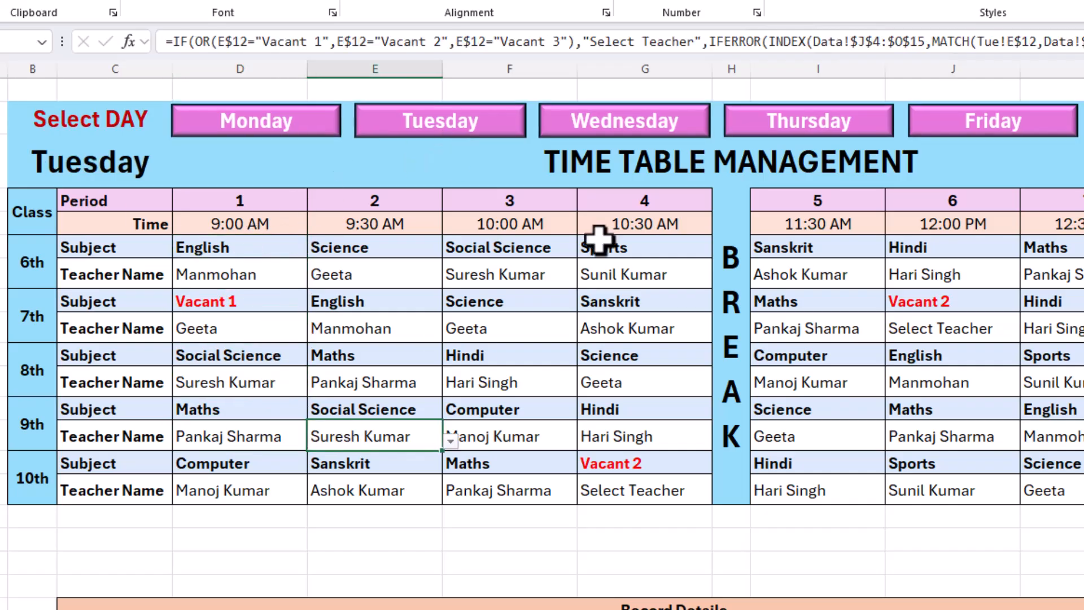
pyautogui.click(655, 139)
pyautogui.click(798, 138)
pyautogui.click(956, 146)
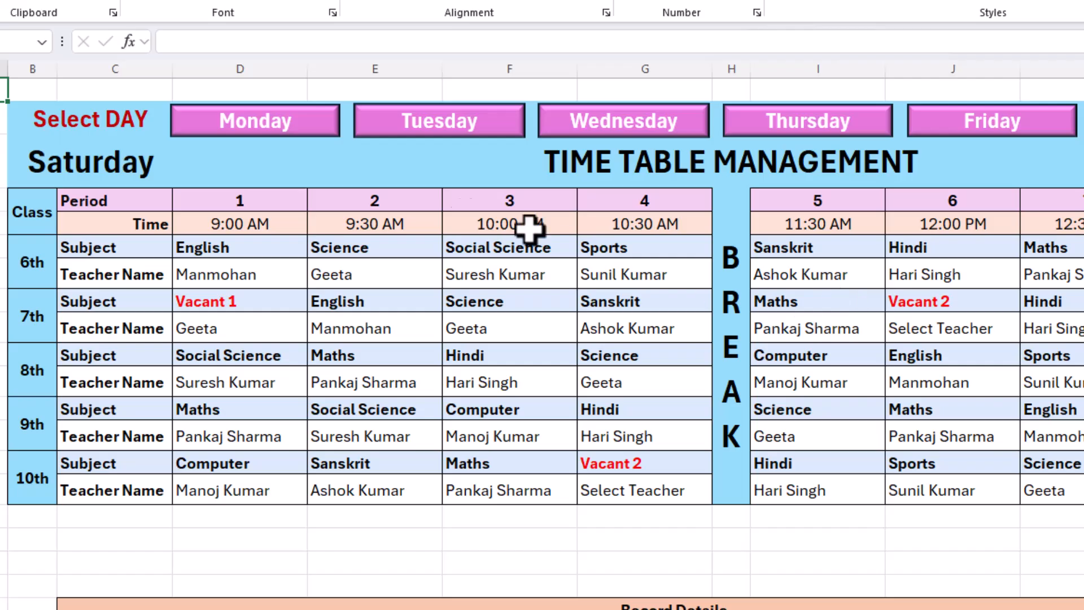
pyautogui.click(270, 128)
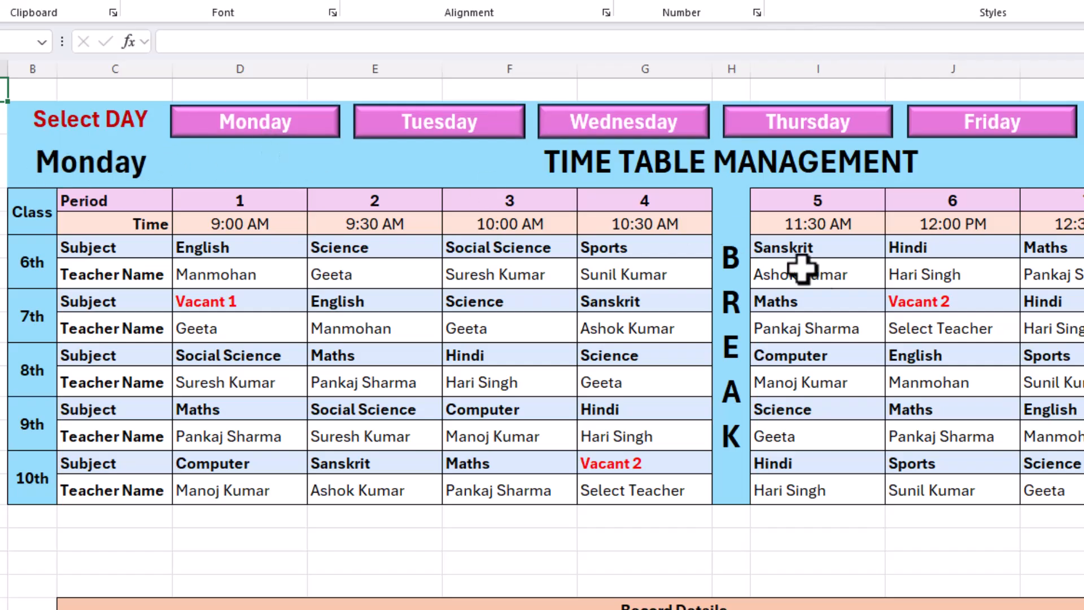
pyautogui.click(459, 138)
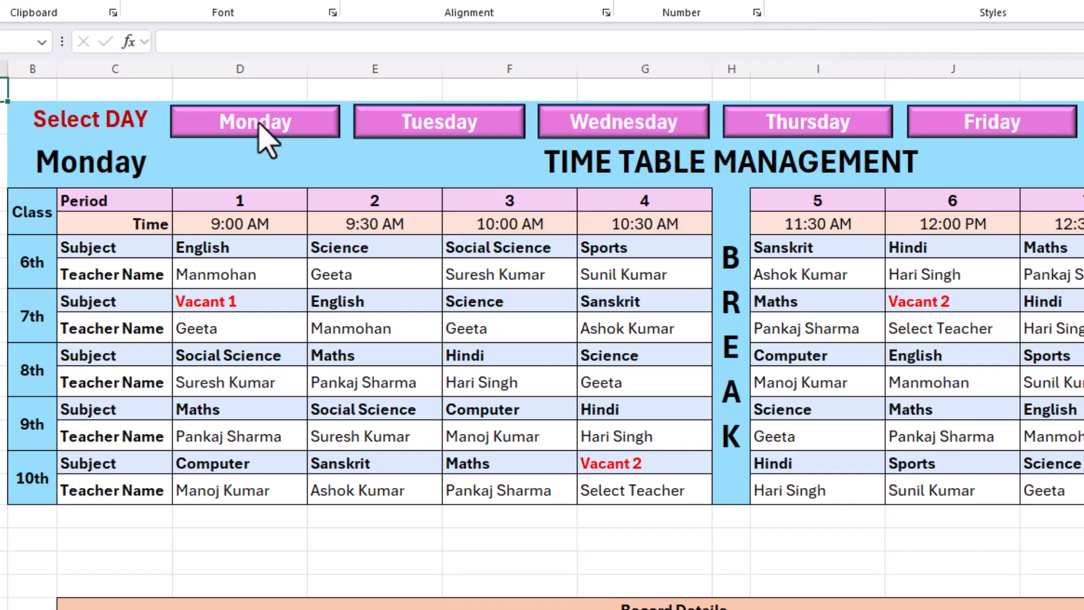
# Step: Switch between the Monday, Tuesday, Wednesday and Thursday sheets with the day buttons to compare each day's timetable
pyautogui.click(421, 128)
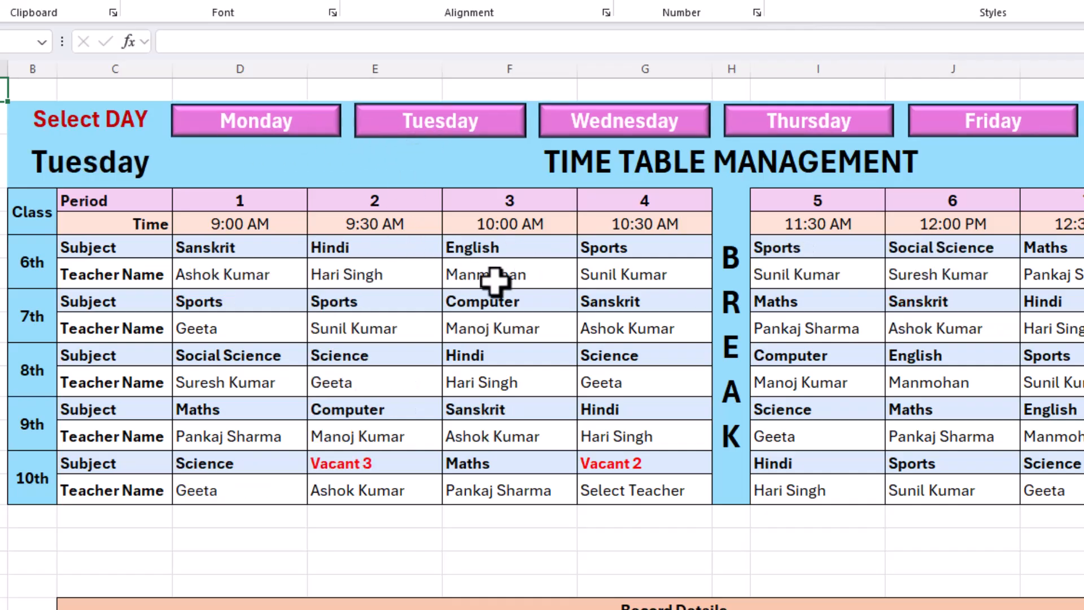
pyautogui.click(606, 134)
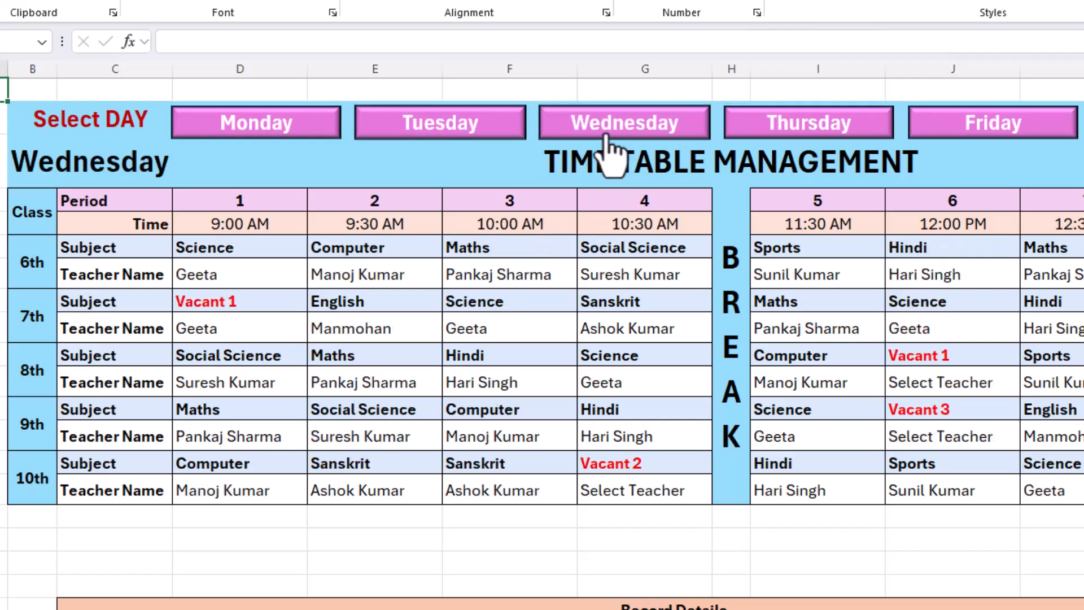
pyautogui.click(790, 135)
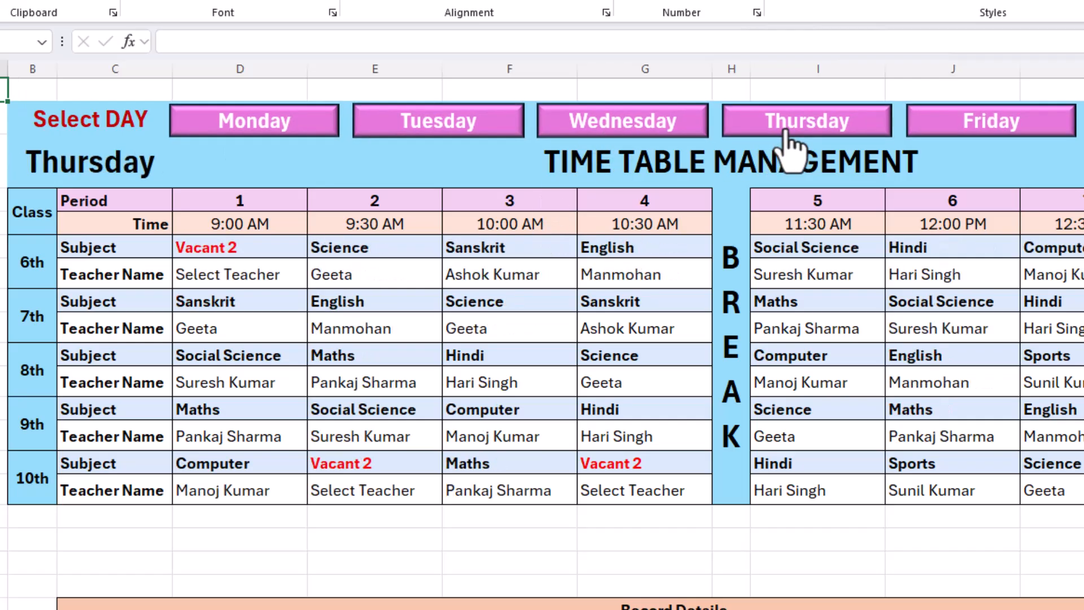
pyautogui.click(280, 122)
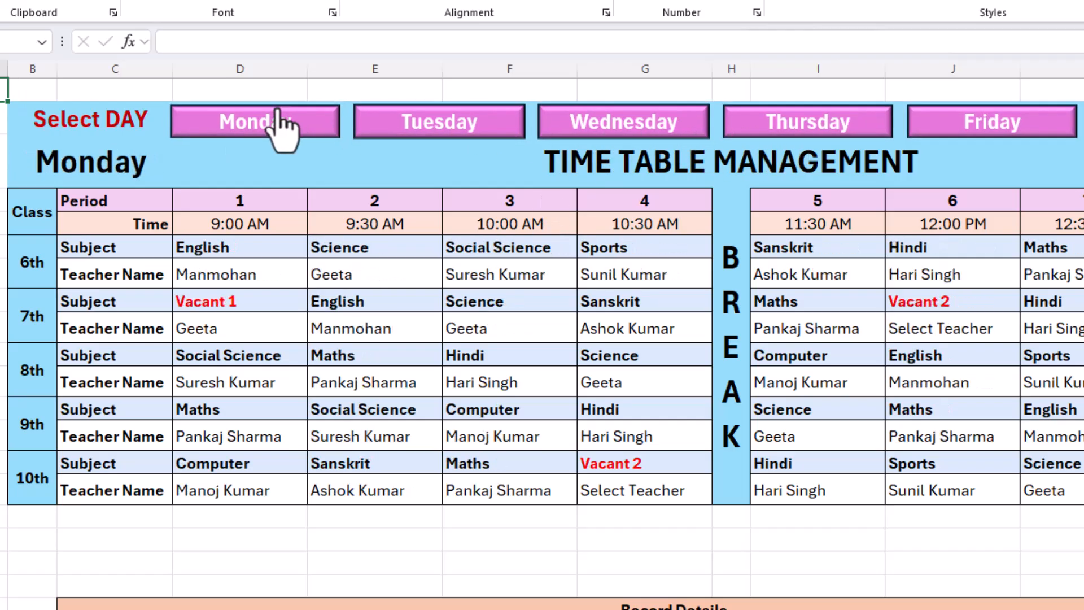
pyautogui.click(412, 134)
pyautogui.click(624, 138)
pyautogui.click(777, 138)
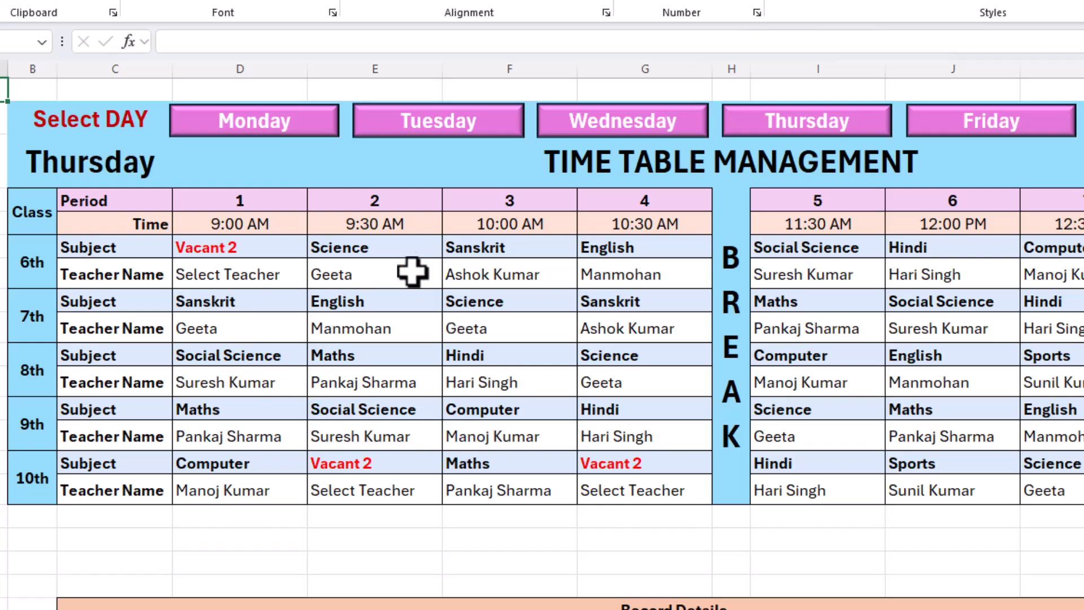
pyautogui.click(313, 128)
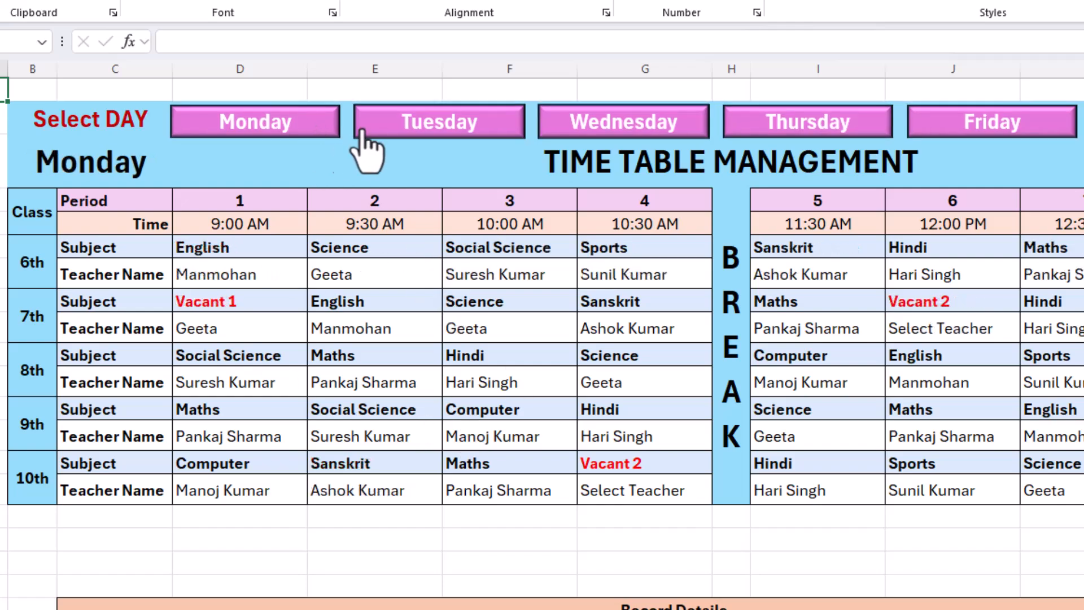
pyautogui.click(428, 131)
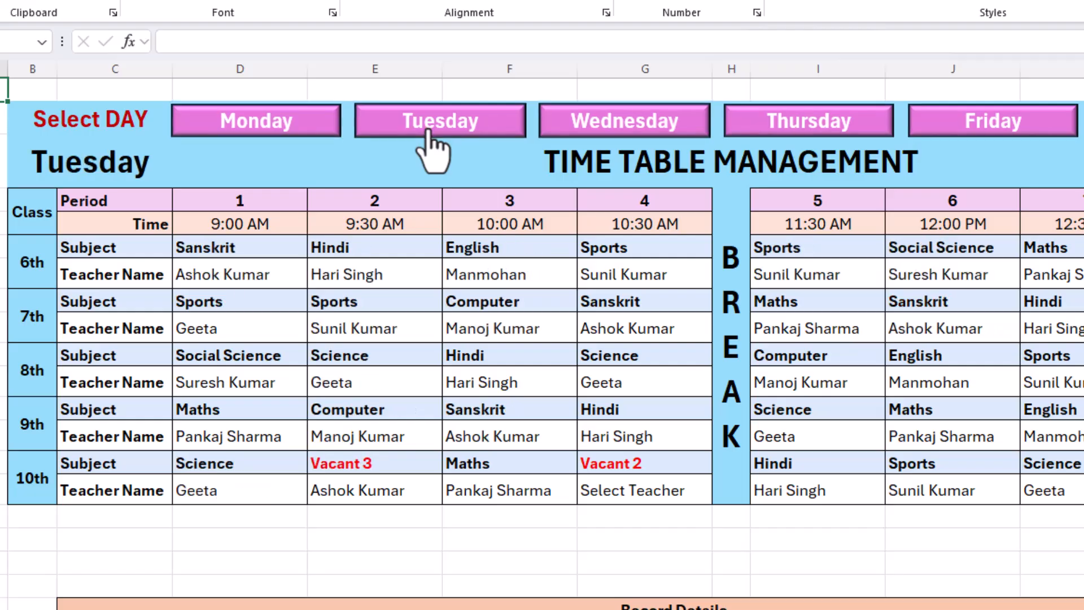
pyautogui.click(619, 135)
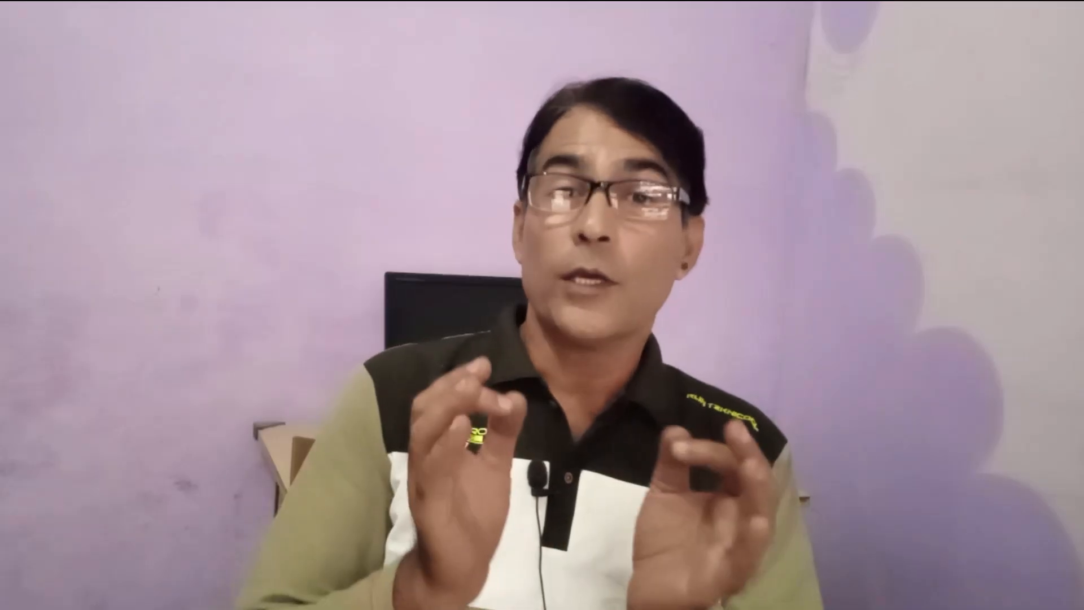